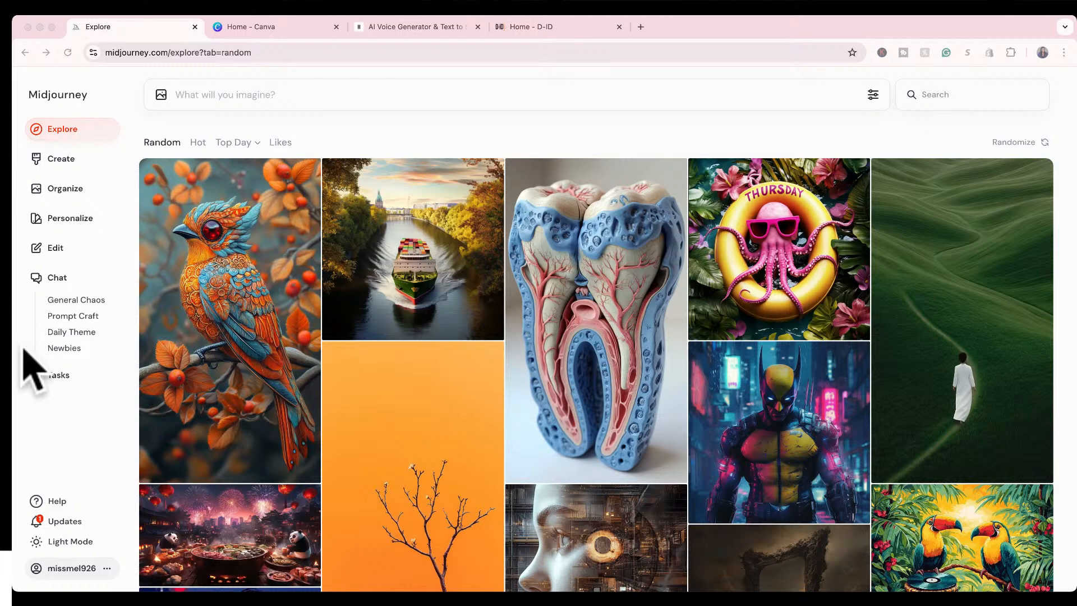
Switch to Canva and create a blank Video (1080p) design at 1920 × 1080 px, starting from a custom width of 1920 px.
{"action": "left_click", "coordinate": [292, 23]}
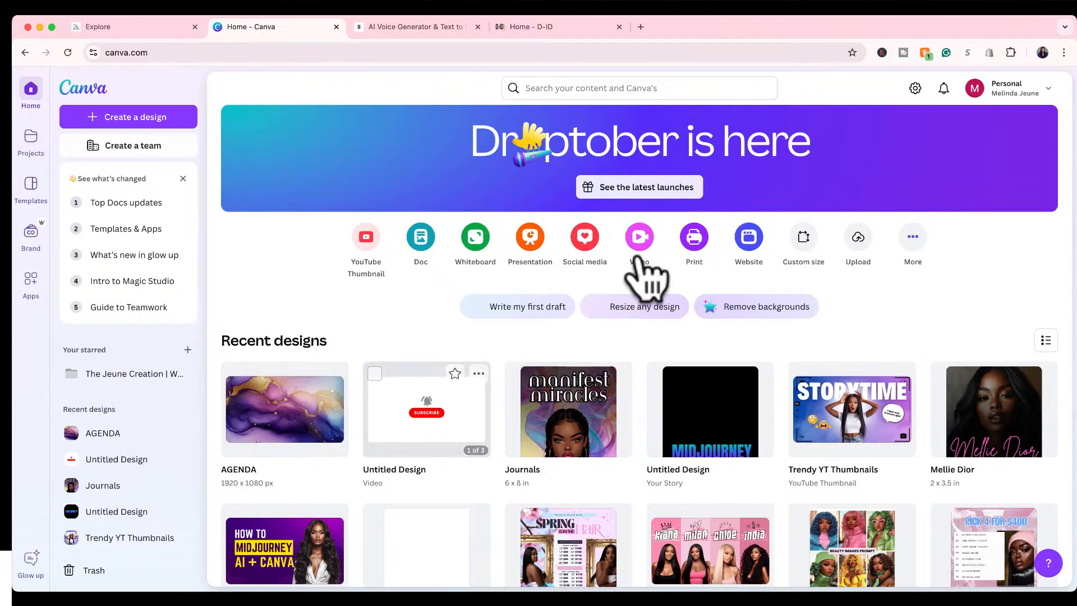
{"action": "left_click", "coordinate": [807, 241]}
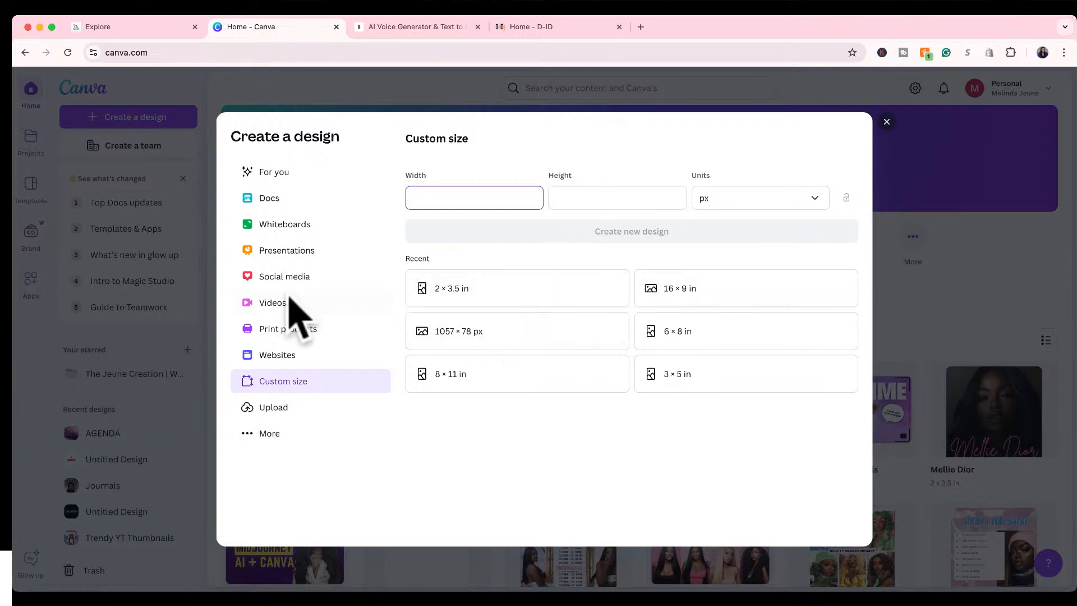
{"action": "type", "text": "1"}
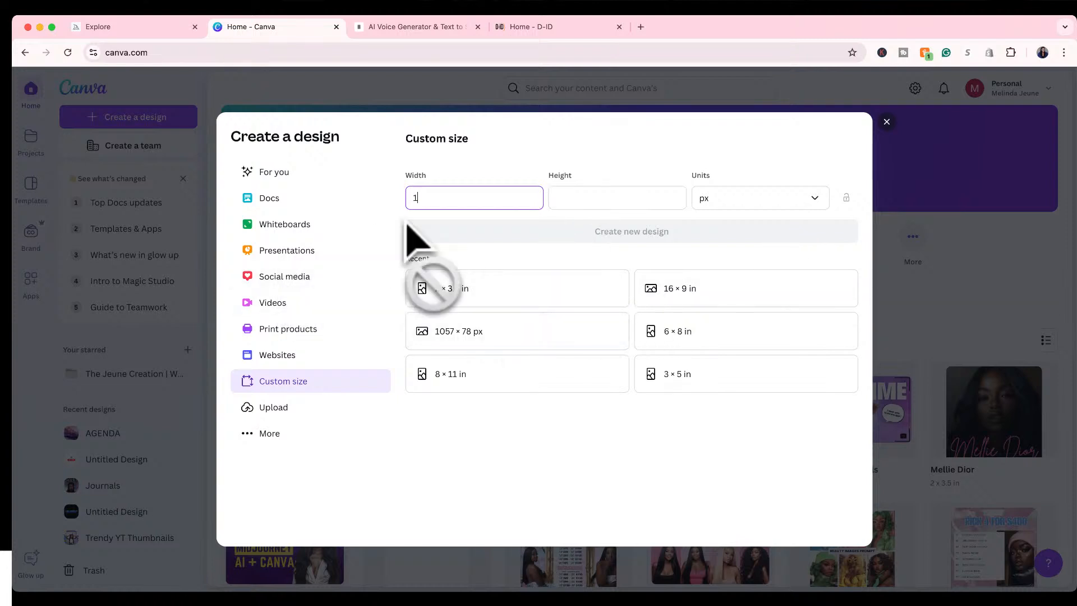
{"action": "type", "text": "980"}
{"action": "left_click", "coordinate": [576, 199]}
{"action": "double_click", "coordinate": [437, 197]}
{"action": "type", "text": "1080"}
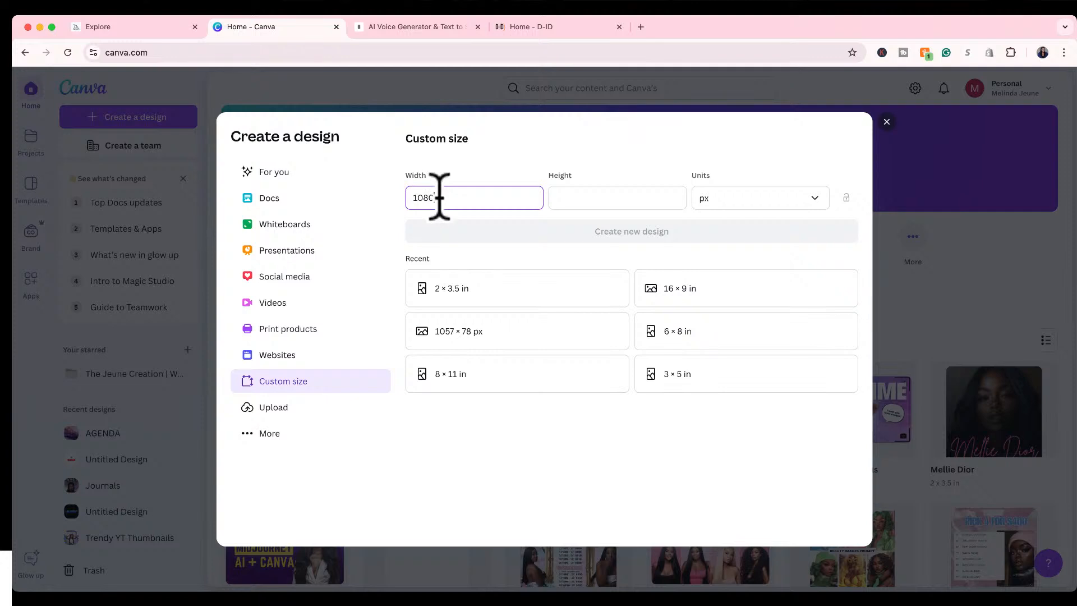
{"action": "double_click", "coordinate": [480, 203]}
{"action": "type", "text": "1920"}
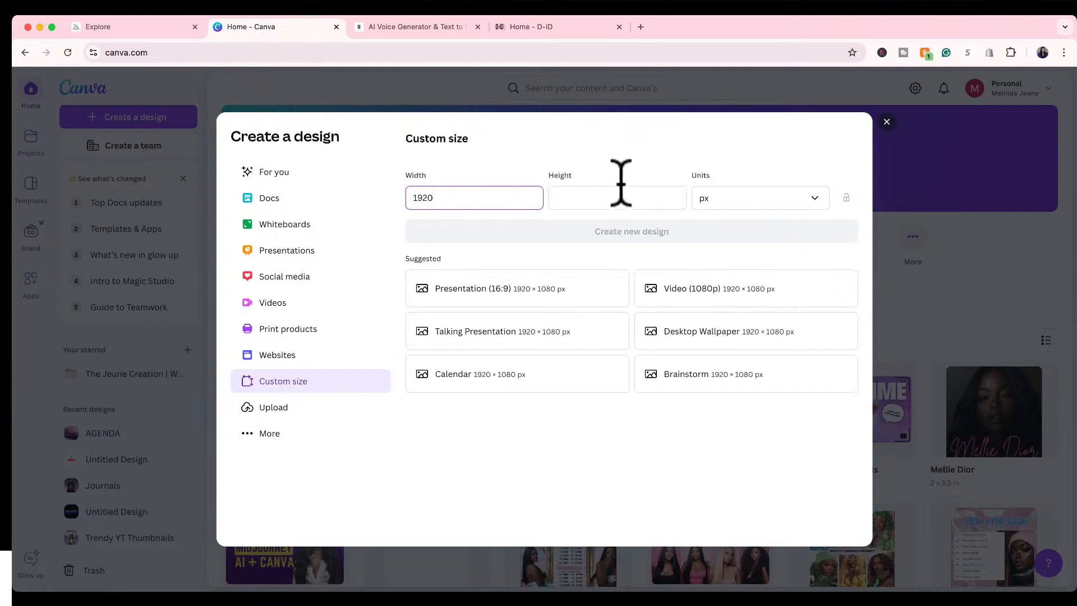
{"action": "left_click", "coordinate": [708, 303]}
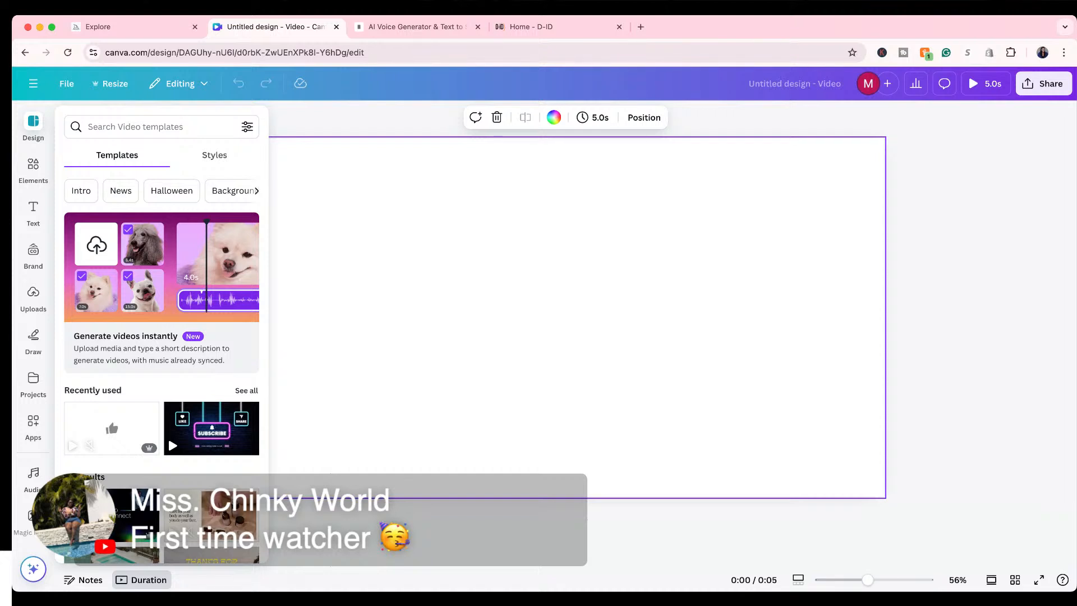
View the ElevenLabs text-to-speech page and the D-ID home page, and return to Midjourney.
{"action": "left_click", "coordinate": [381, 26]}
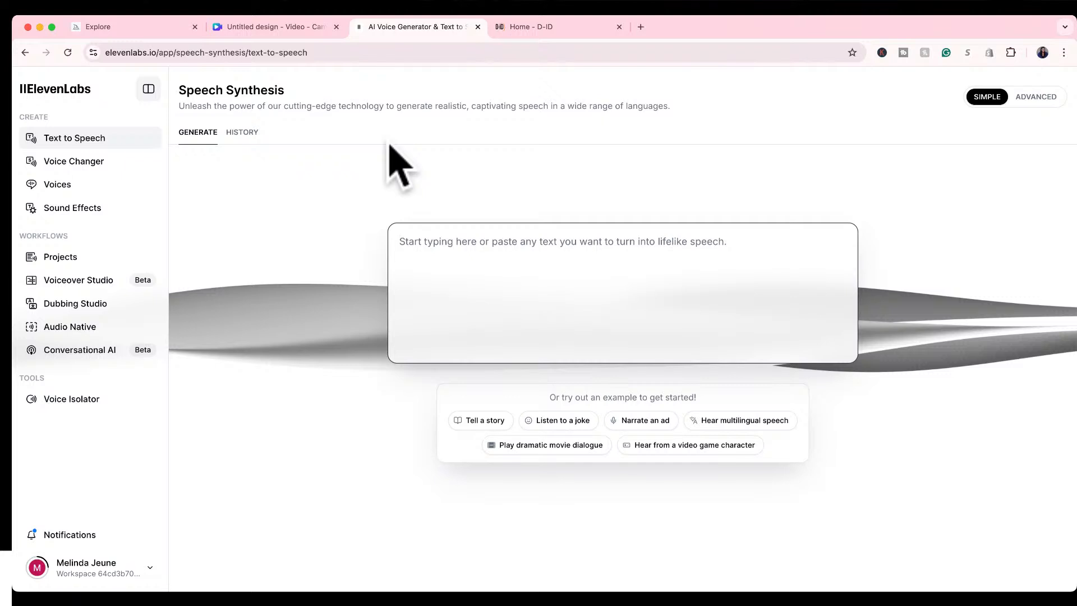
{"action": "left_click", "coordinate": [547, 28]}
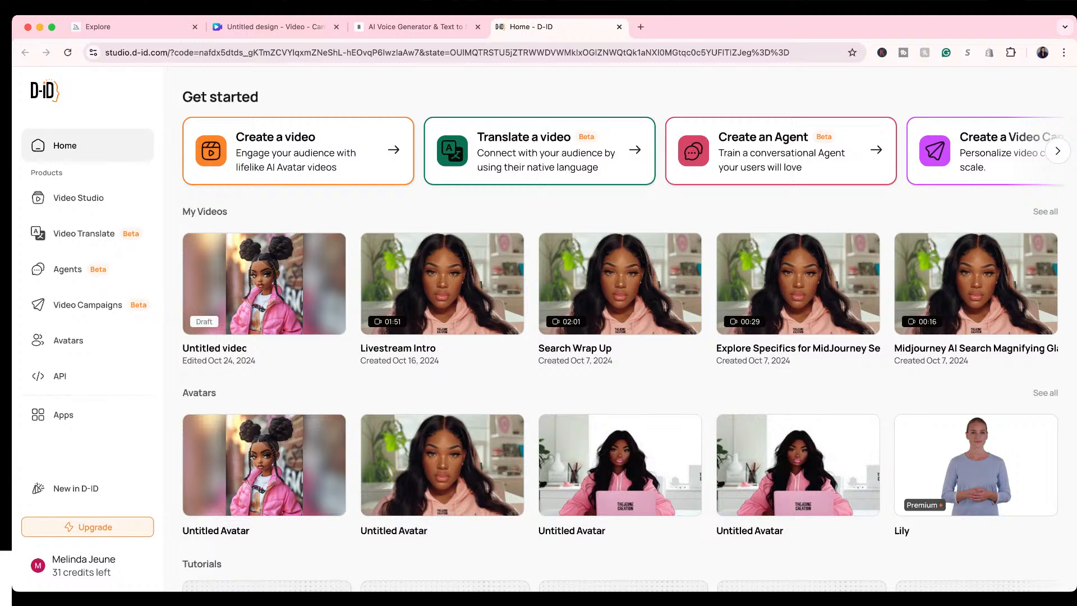
{"action": "left_click", "coordinate": [150, 32]}
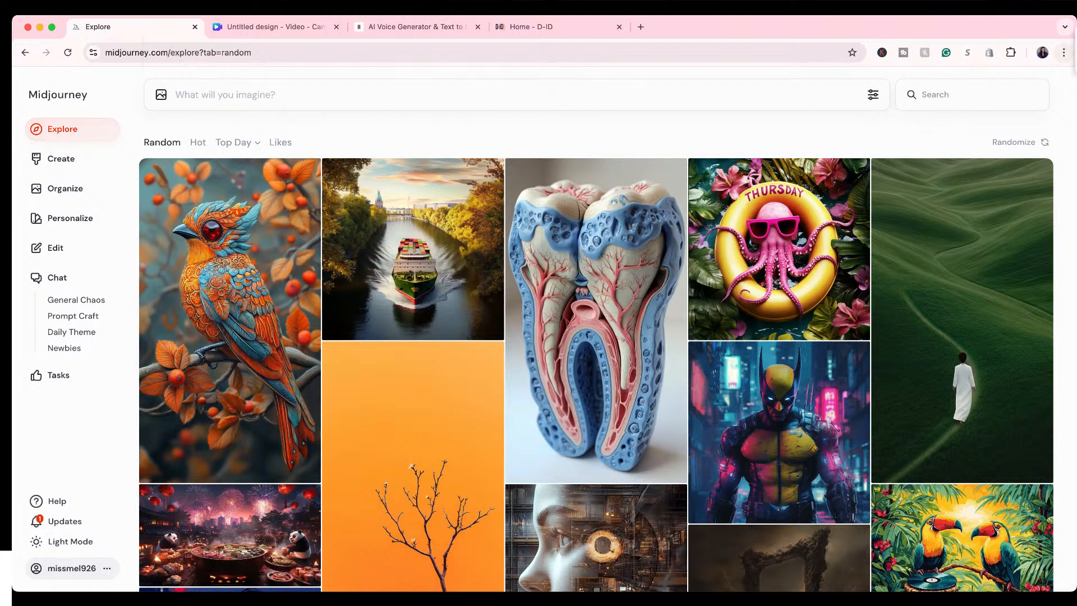
Generate images from the prompt "A castle with a rainbow" and show them on the Create page.
{"action": "left_click", "coordinate": [353, 100]}
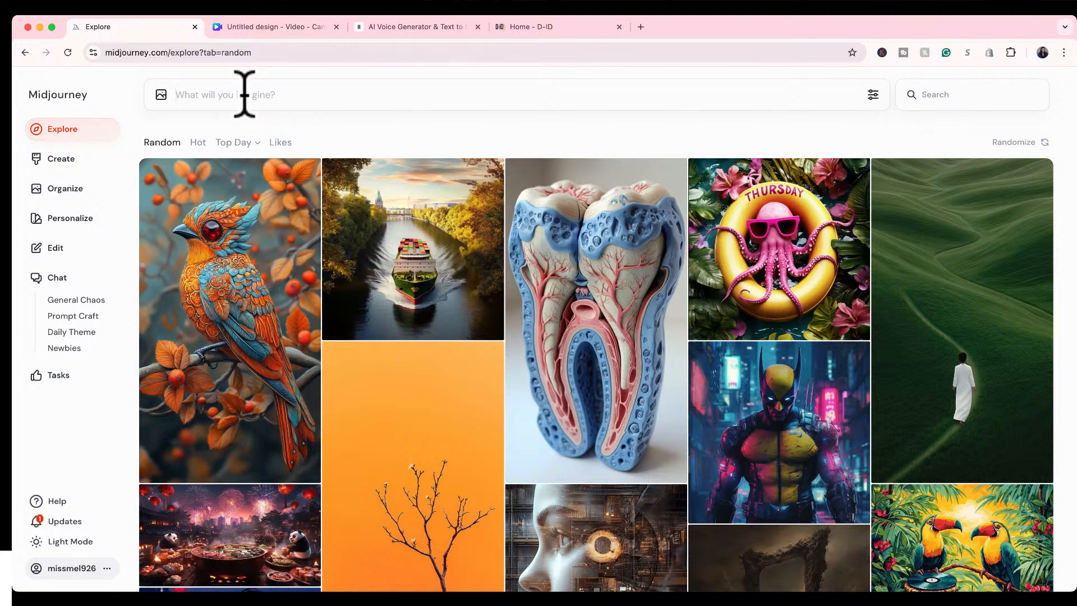
{"action": "type", "text": "a castle with a dragon"}
{"action": "key", "text": "Return"}
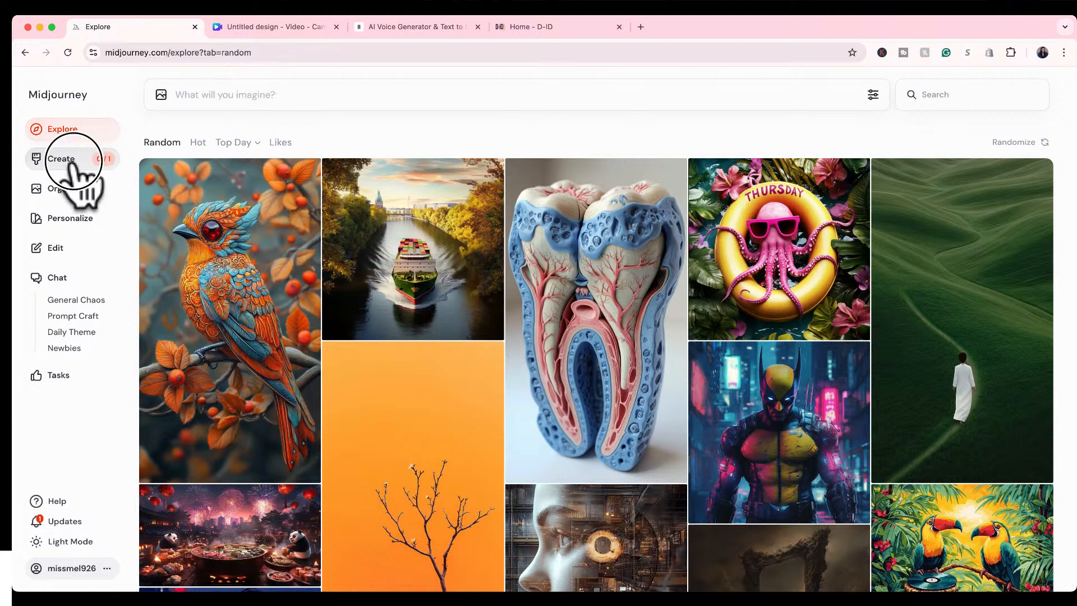
{"action": "left_click", "coordinate": [65, 159]}
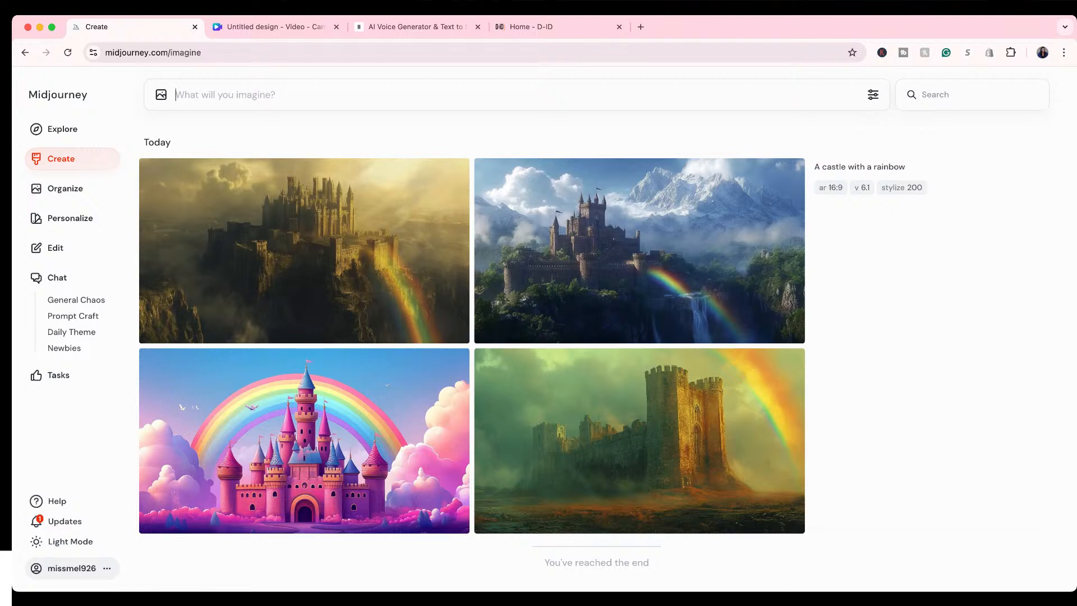
Examine the prompt text and the aspect ratio, version and stylize parameters of the castle images.
{"action": "mouse_move", "coordinate": [865, 186]}
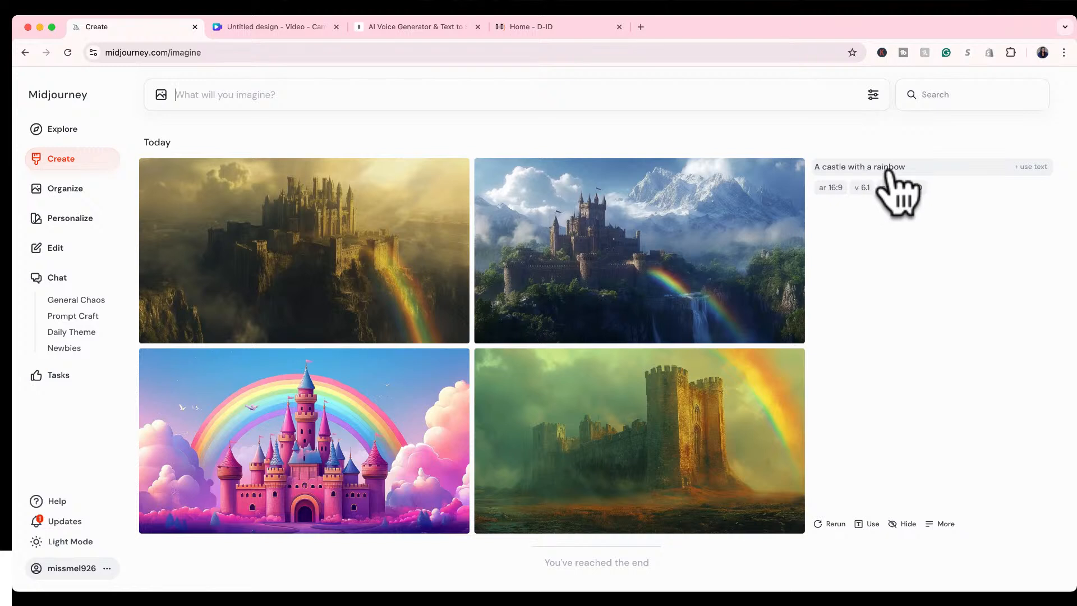
{"action": "left_click_drag", "start_coordinate": [887, 169], "coordinate": [829, 191]}
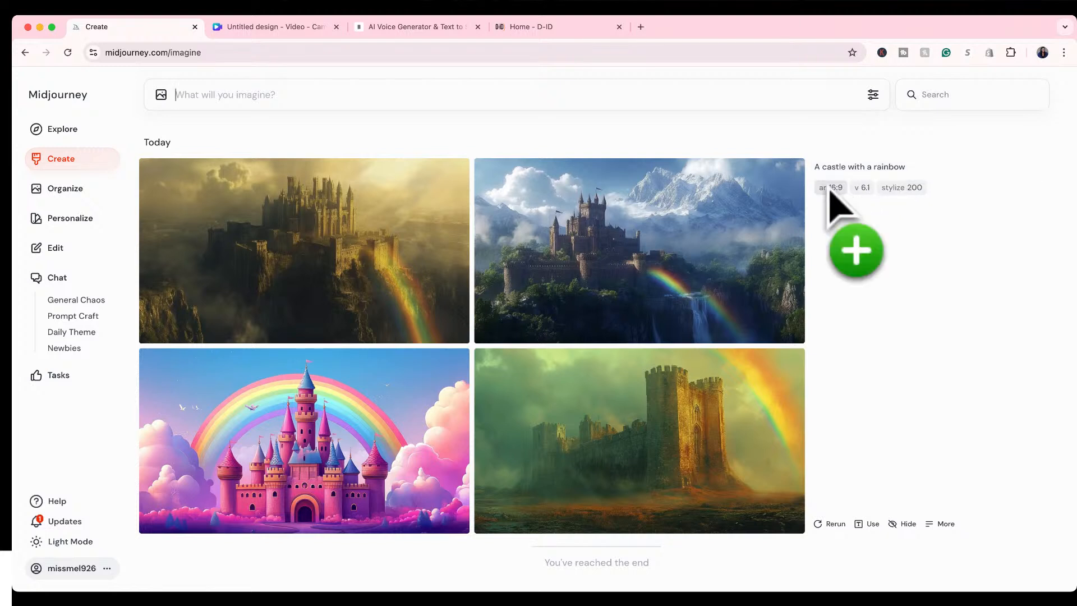
{"action": "left_click_drag", "start_coordinate": [829, 191], "coordinate": [889, 189]}
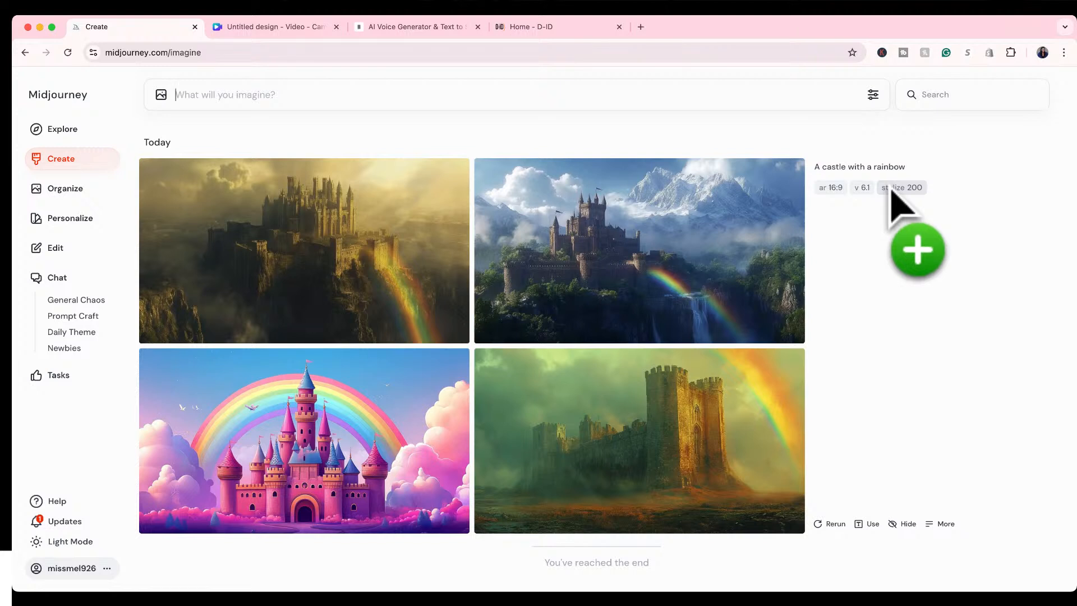
{"action": "left_click_drag", "start_coordinate": [890, 188], "coordinate": [858, 242]}
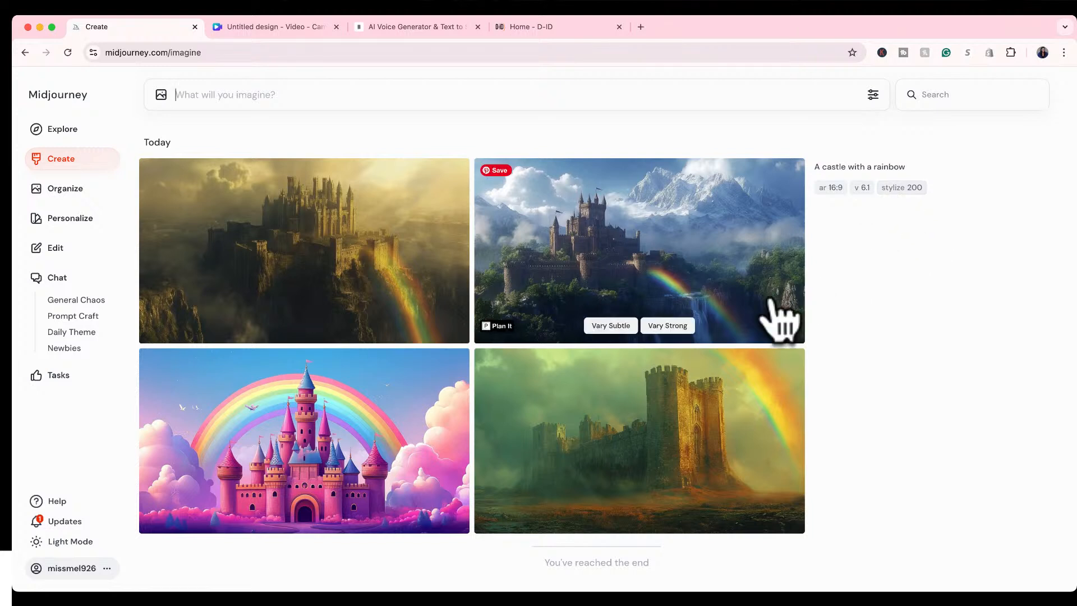
Reset the image size in the generation settings, choose Landscape and set the aspect ratio to 16:9.
{"action": "left_click", "coordinate": [873, 96]}
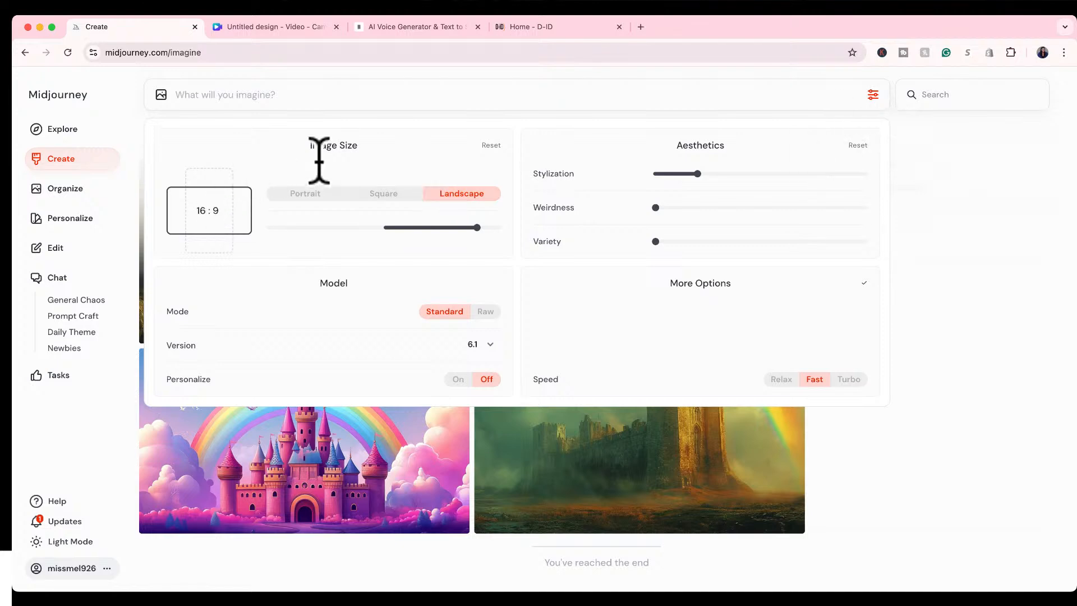
{"action": "left_click", "coordinate": [490, 147]}
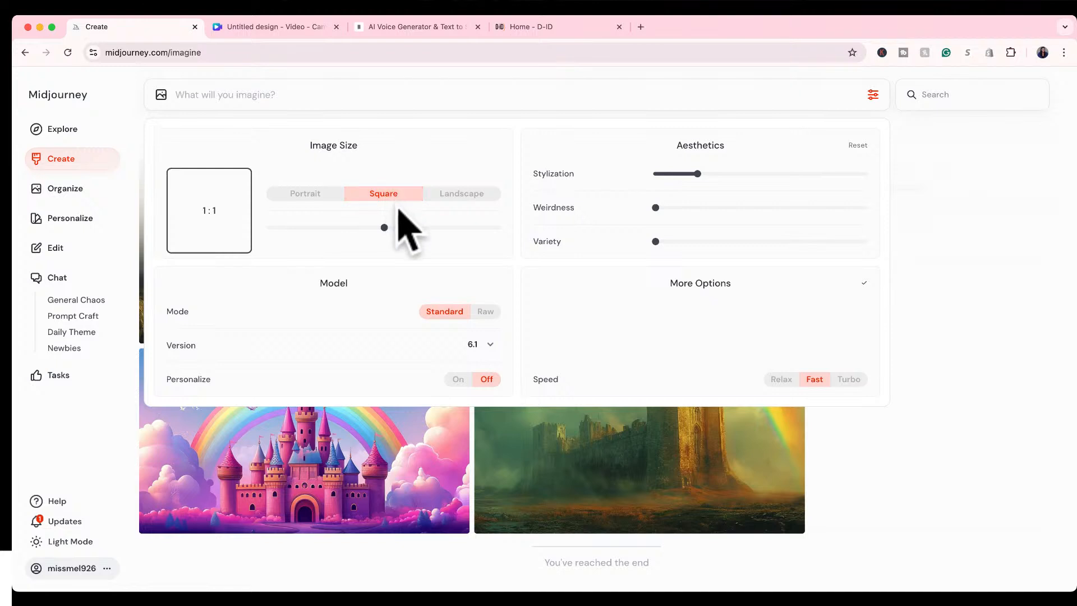
{"action": "left_click", "coordinate": [451, 195]}
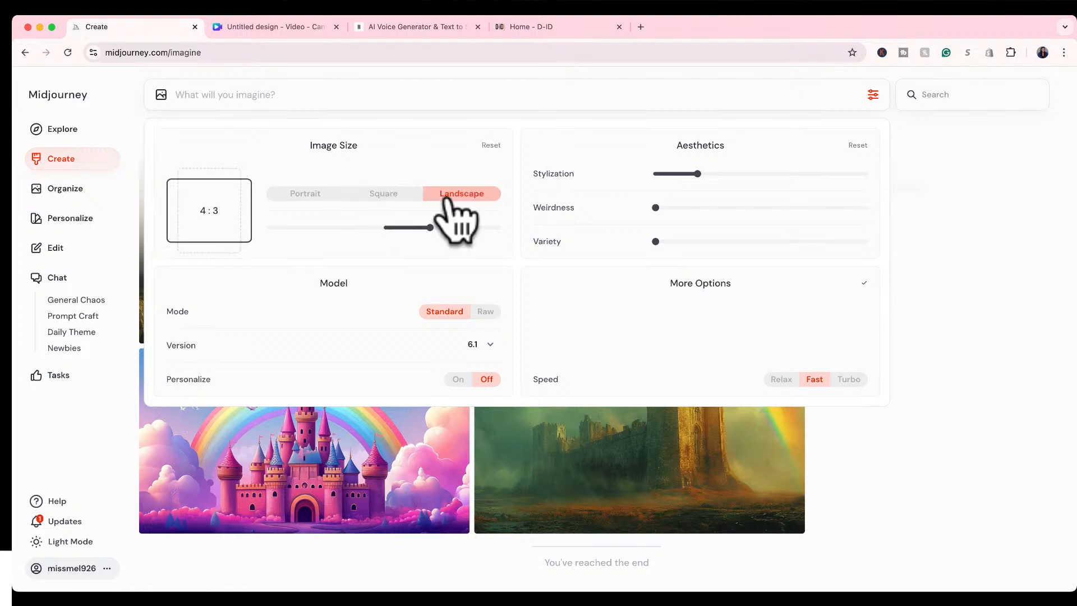
{"action": "left_click", "coordinate": [203, 216]}
{"action": "key", "text": "BackSpace"}
{"action": "type", "text": "16"}
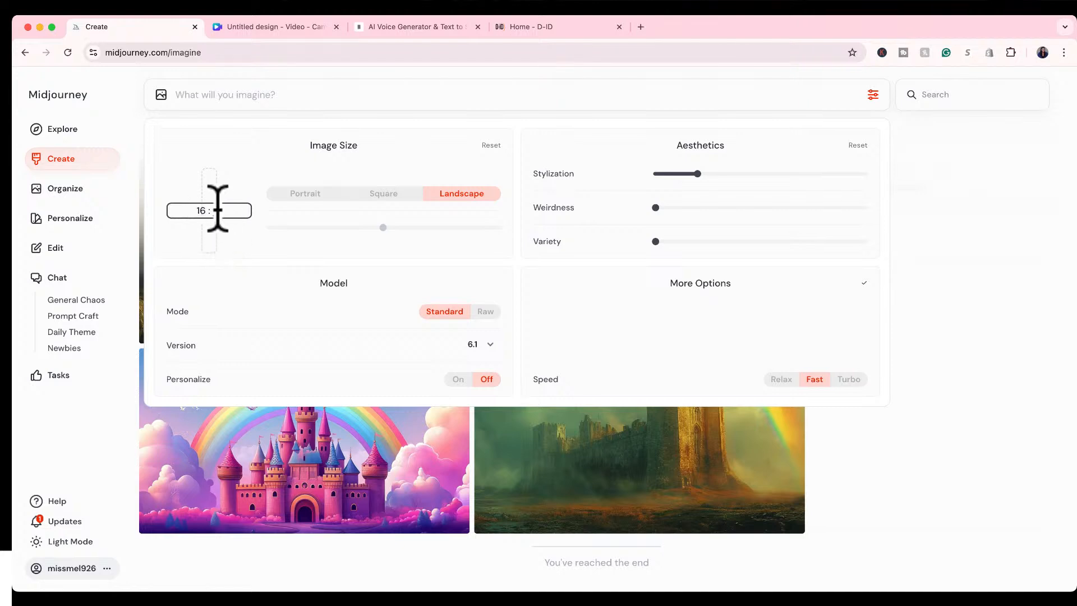
{"action": "key", "text": "BackSpace"}
{"action": "type", "text": "9"}
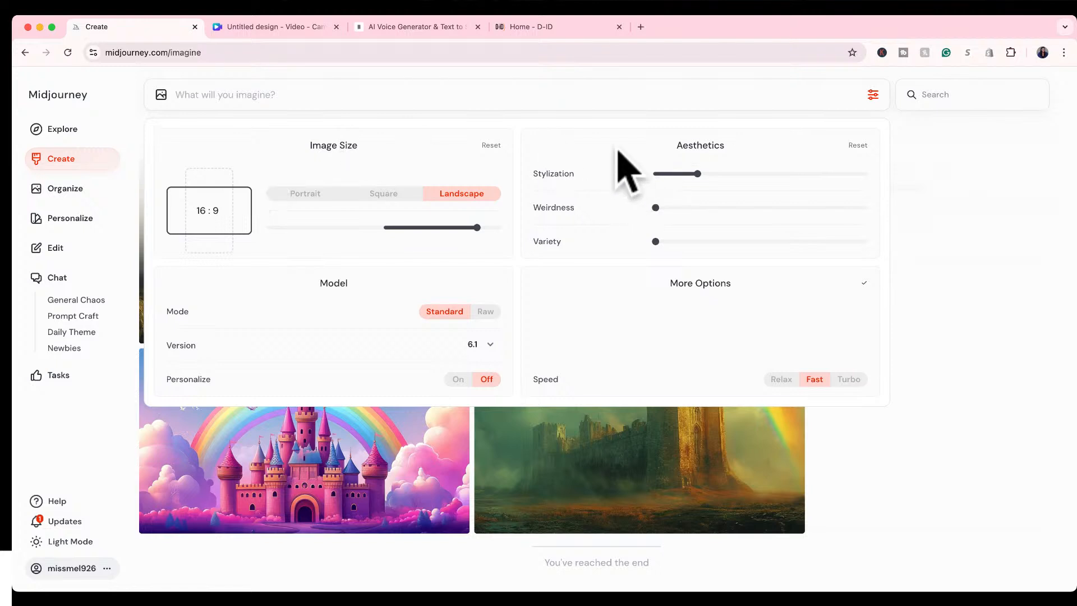
Reset the Aesthetics settings, try Stylization at 700, and set it to 200.
{"action": "left_click", "coordinate": [851, 147]}
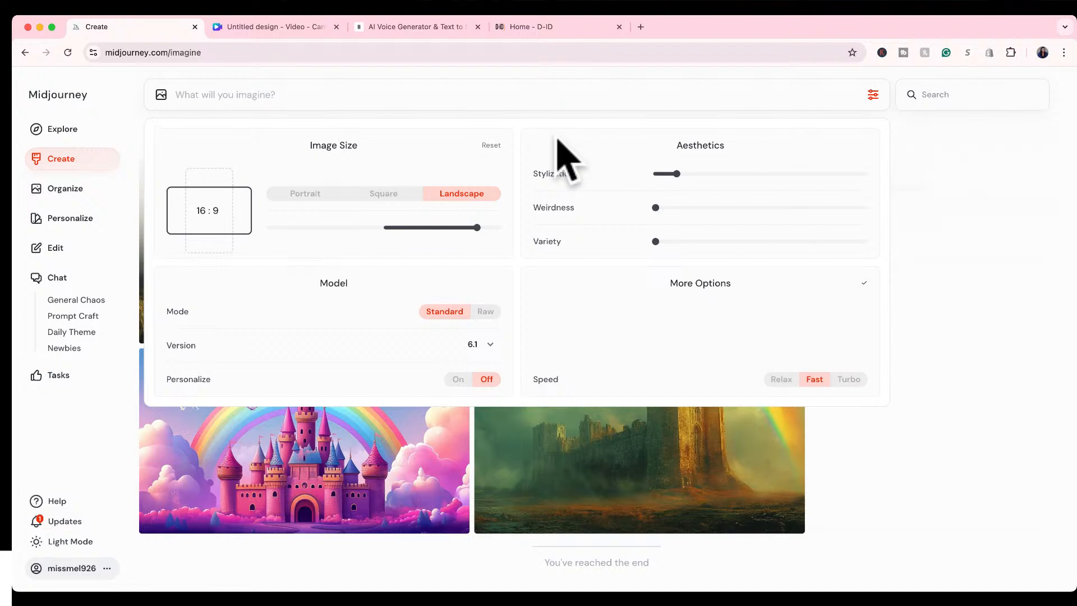
{"action": "mouse_move", "coordinate": [676, 175]}
{"action": "mouse_move", "coordinate": [581, 174]}
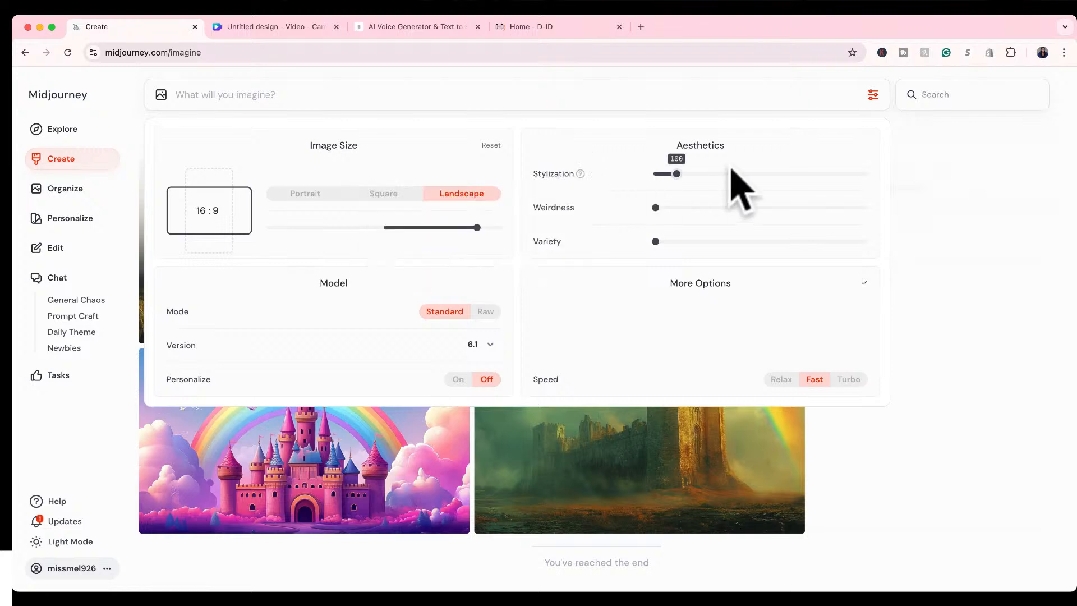
{"action": "left_click", "coordinate": [696, 174]}
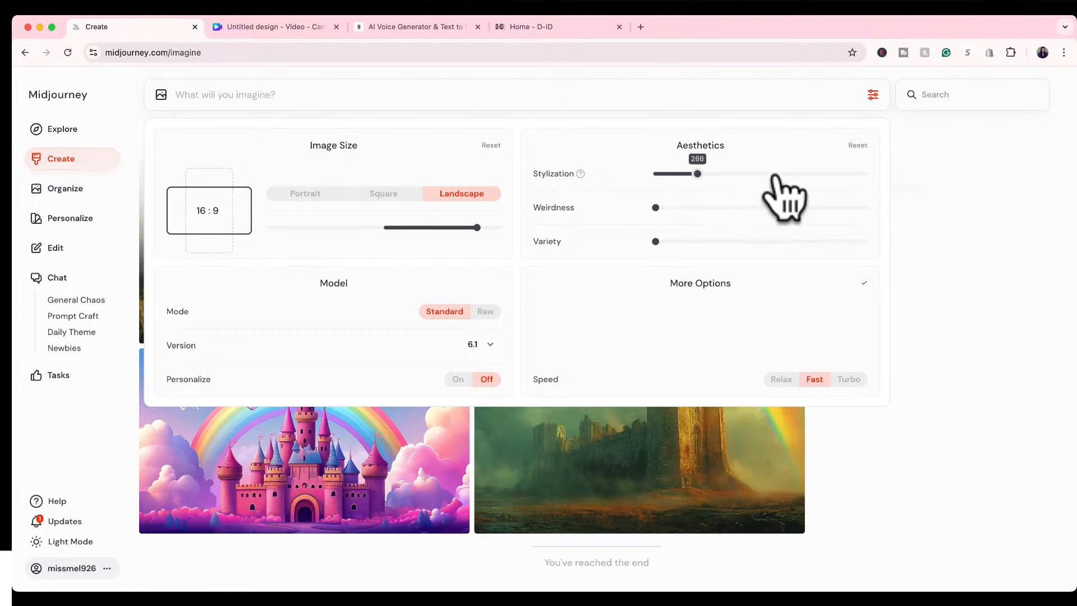
{"action": "left_click_drag", "start_coordinate": [774, 175], "coordinate": [791, 173]}
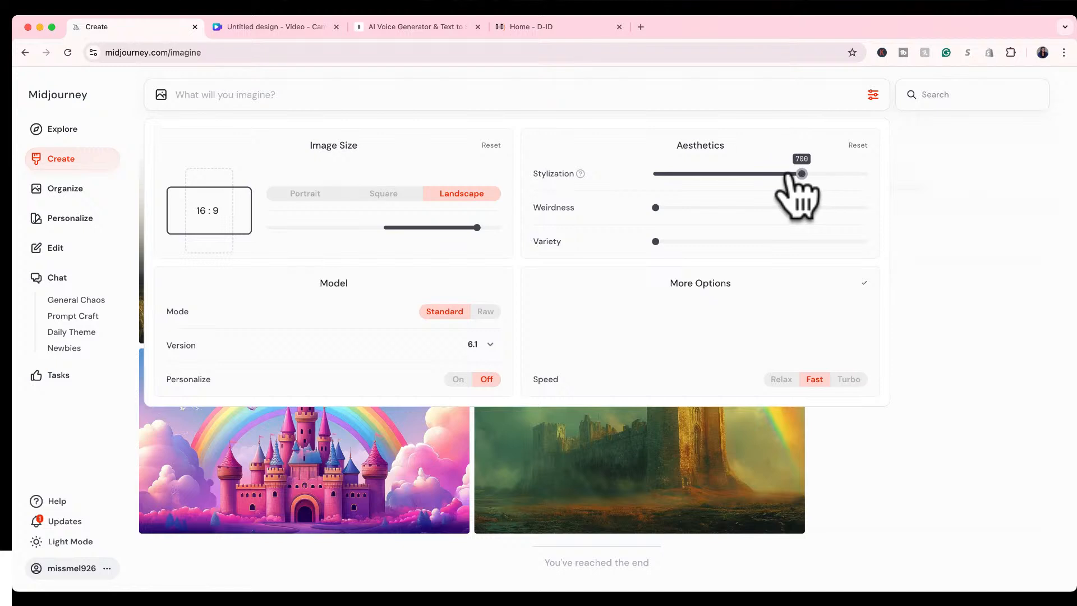
{"action": "left_click", "coordinate": [687, 174]}
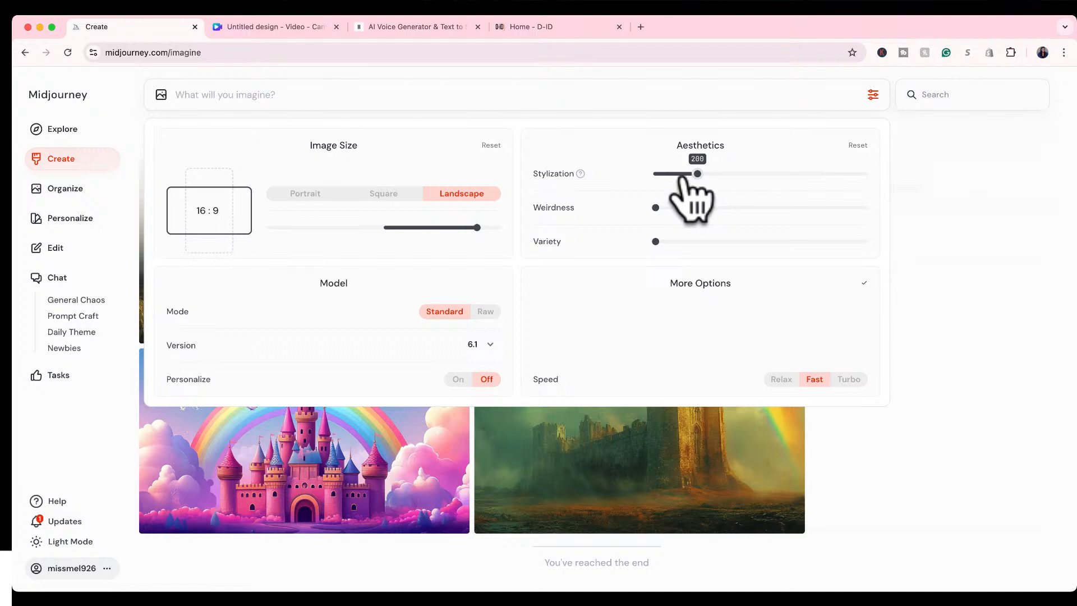
Read the explanation of the Variety setting and compare the generated castle images with their parameters.
{"action": "mouse_move", "coordinate": [568, 210]}
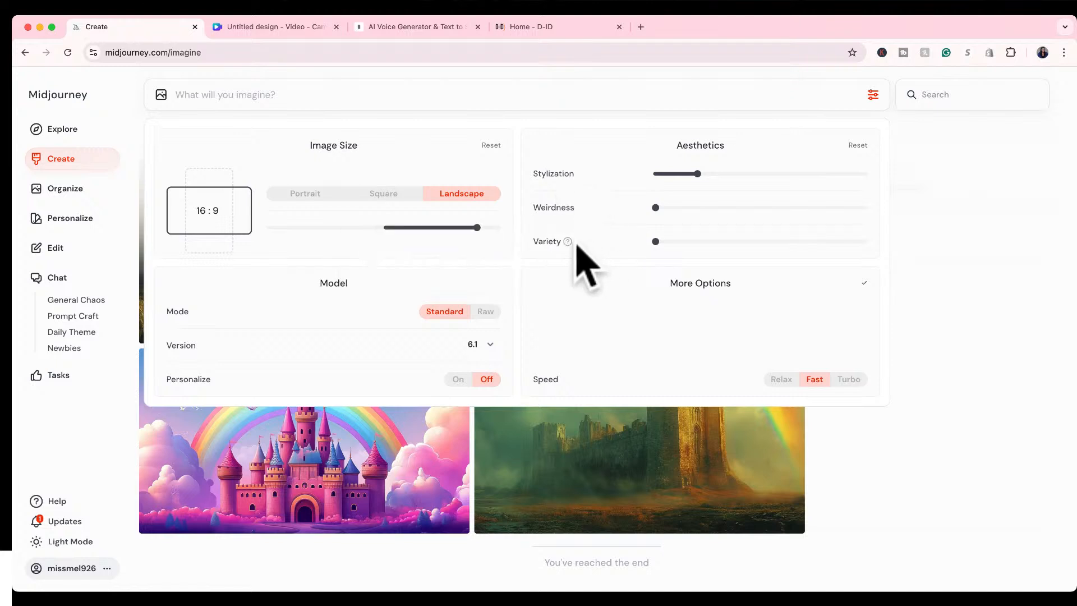
{"action": "mouse_move", "coordinate": [567, 241]}
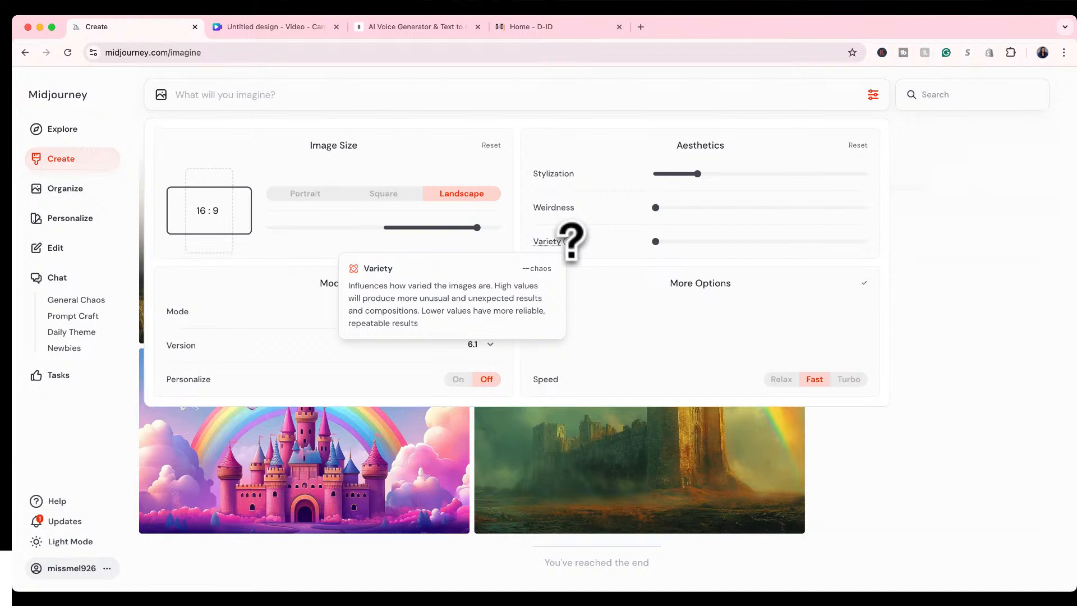
{"action": "left_click", "coordinate": [937, 401]}
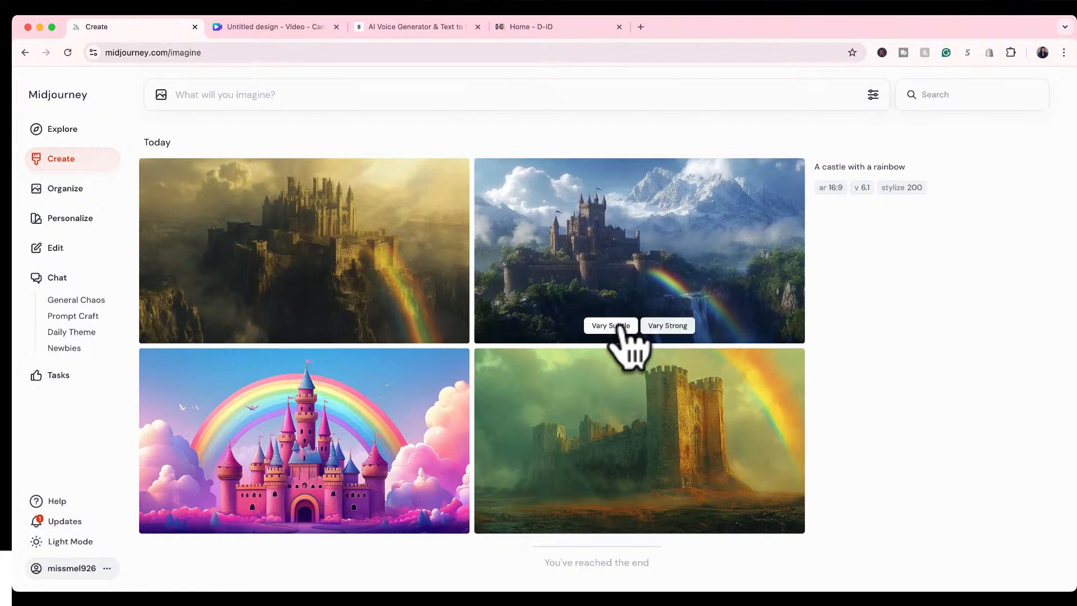
{"action": "mouse_move", "coordinate": [836, 177]}
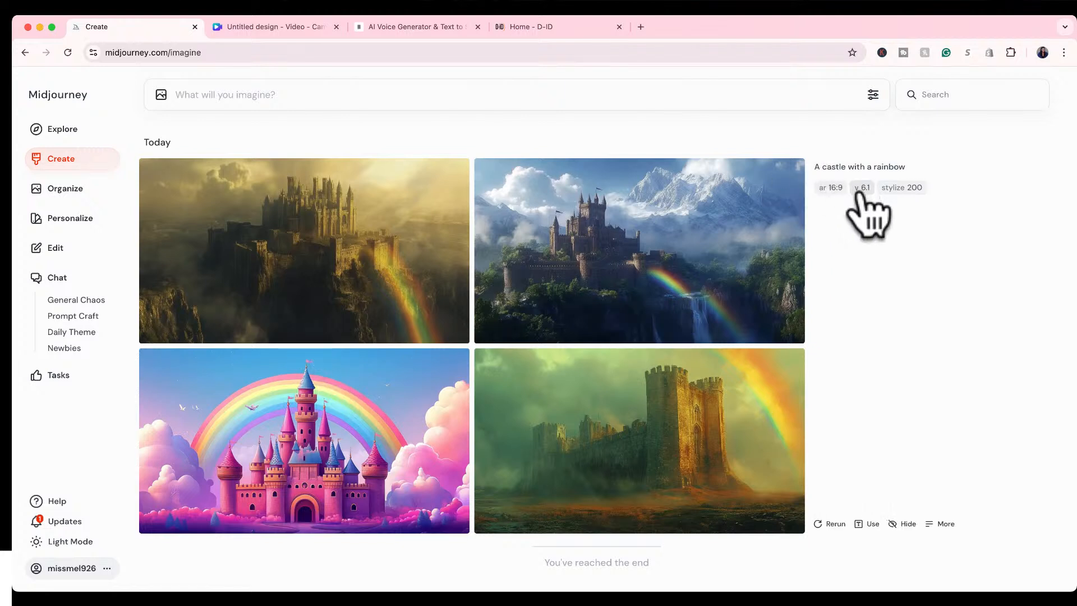
{"action": "mouse_move", "coordinate": [295, 269]}
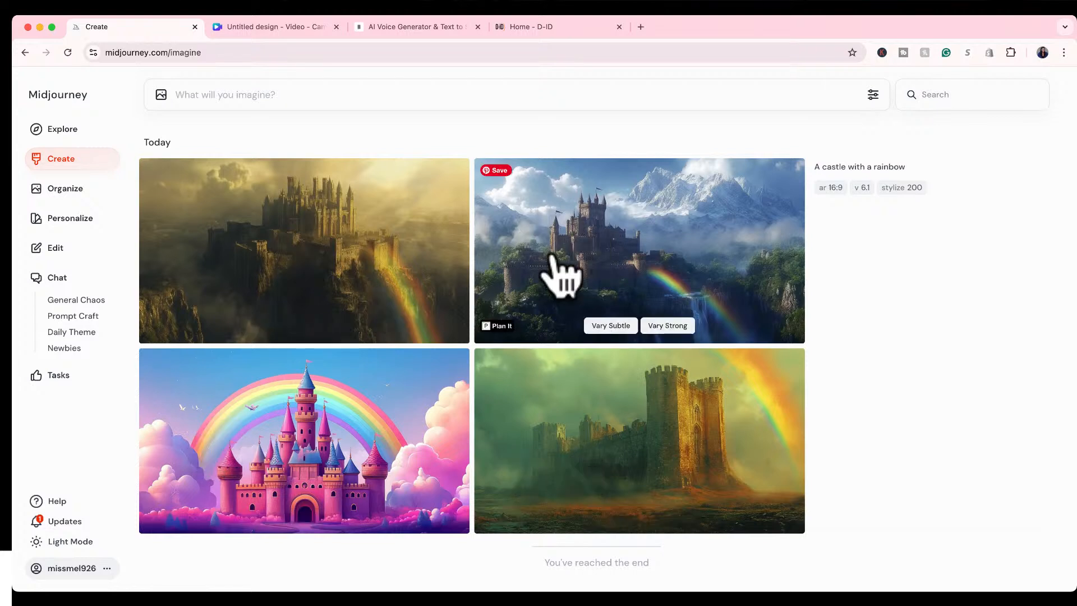
Set Variety to its maximum of 100 and generate new images reusing the prompt "A castle with a rainbow".
{"action": "left_click", "coordinate": [872, 95]}
{"action": "left_click_drag", "start_coordinate": [701, 241], "coordinate": [901, 248]}
{"action": "left_click", "coordinate": [910, 268]}
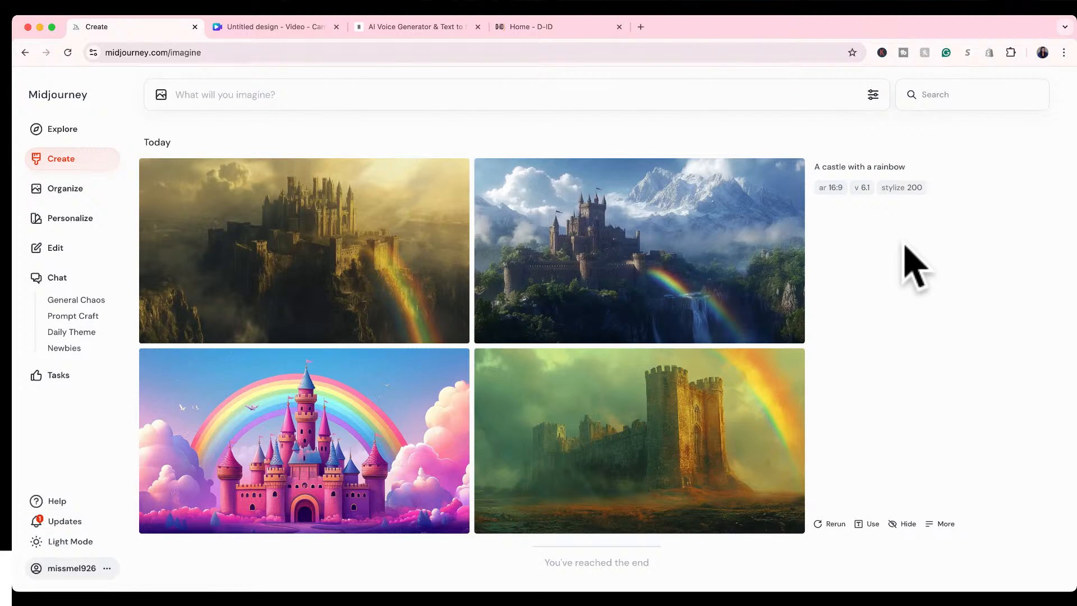
{"action": "left_click", "coordinate": [873, 94]}
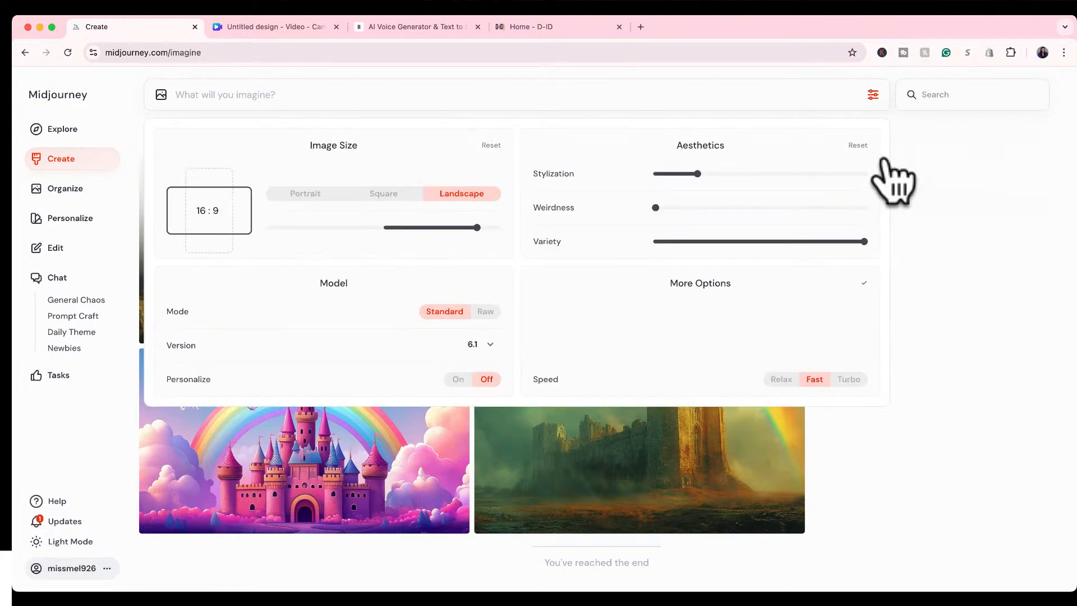
{"action": "left_click", "coordinate": [916, 307]}
{"action": "left_click", "coordinate": [868, 523]}
{"action": "key", "text": "Return"}
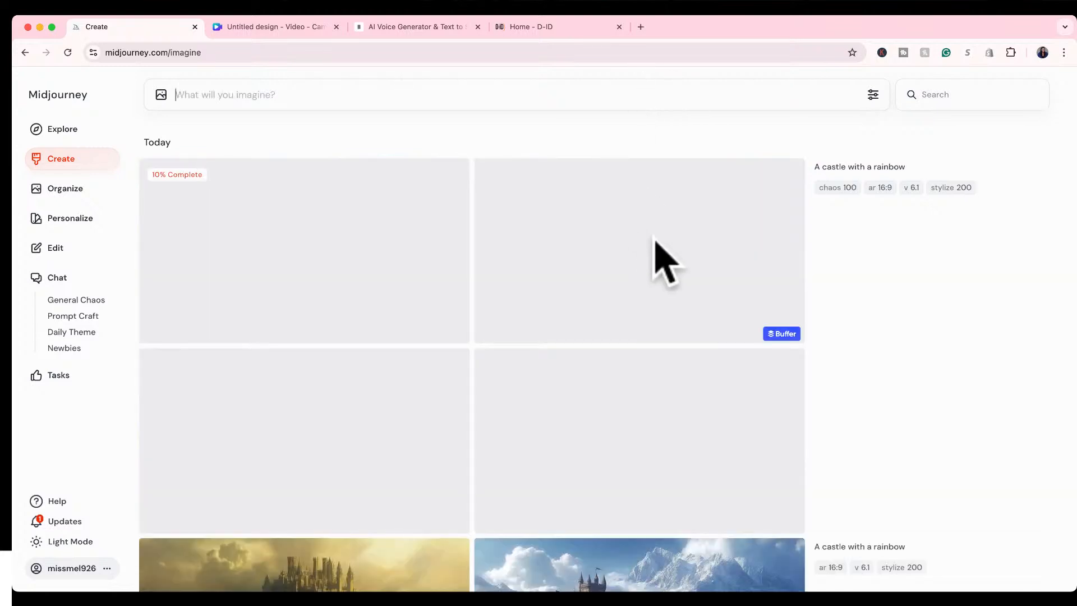
Examine the Mode, Version and Personalize settings, browse the available model versions including Niji, and review the More Options and Variety settings.
{"action": "left_click", "coordinate": [873, 94]}
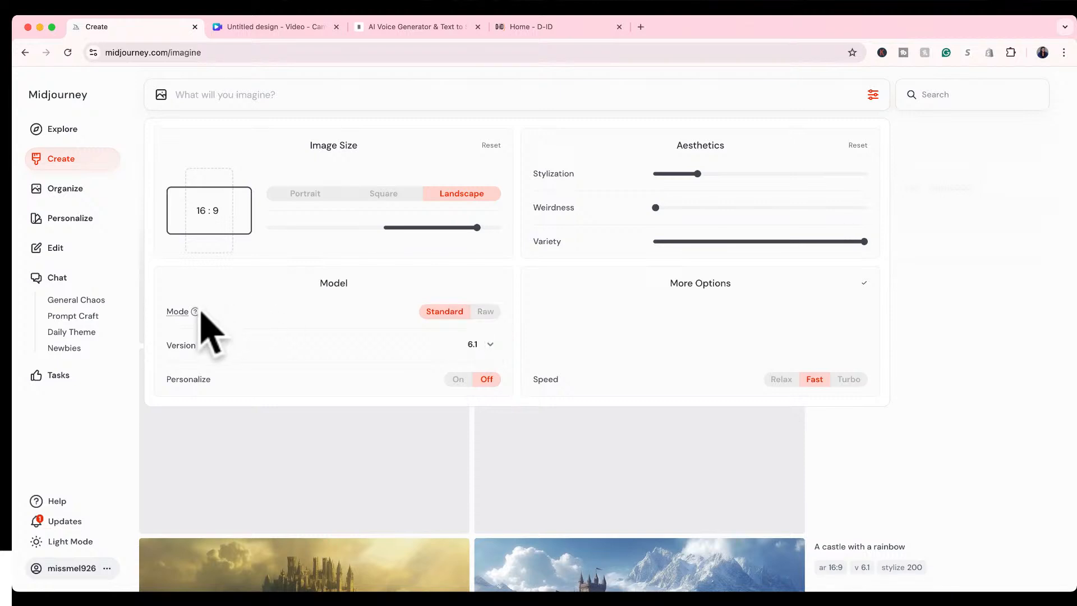
{"action": "mouse_move", "coordinate": [195, 311]}
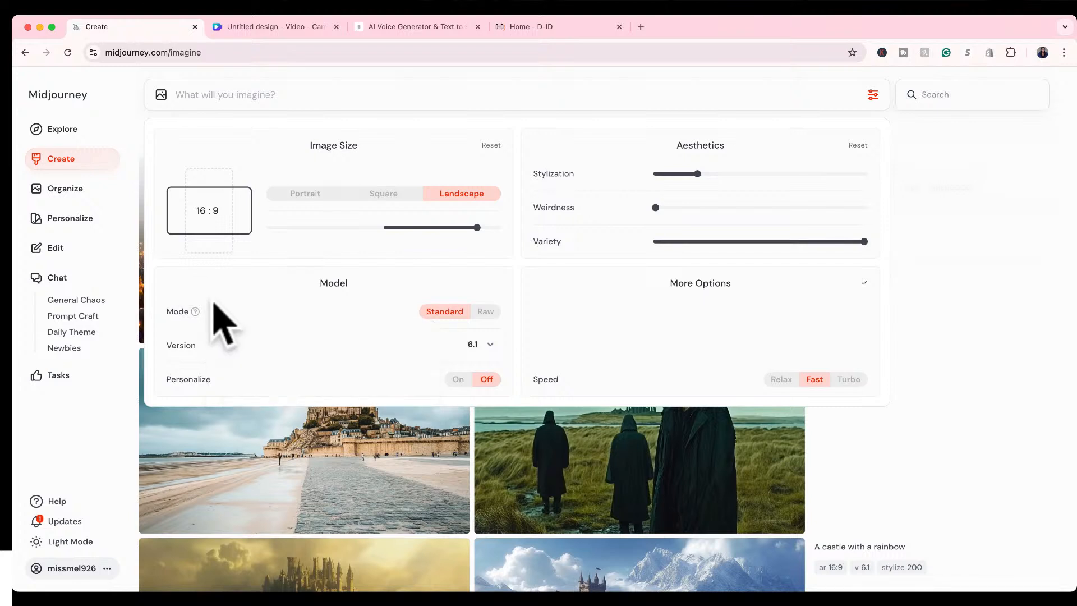
{"action": "mouse_move", "coordinate": [192, 345]}
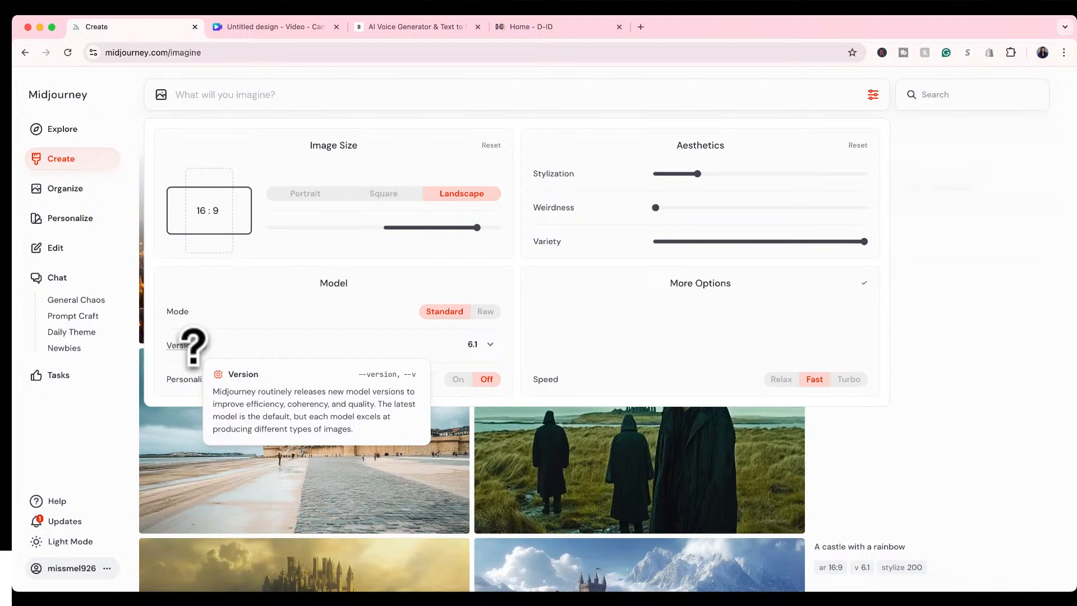
{"action": "left_click", "coordinate": [489, 344]}
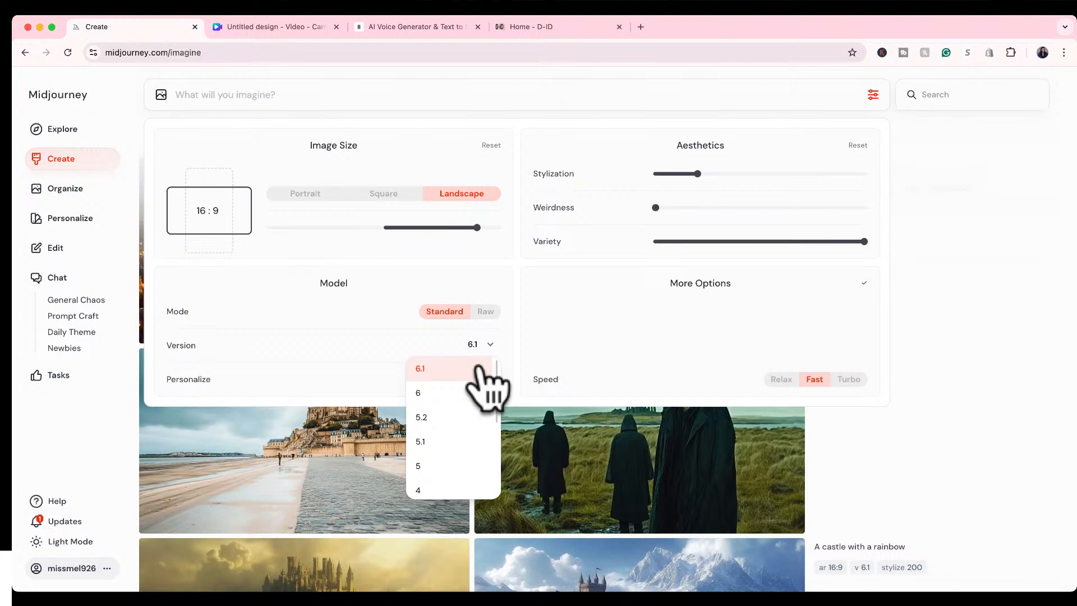
{"action": "scroll", "coordinate": [465, 420], "scroll_direction": "down", "scroll_amount": 5}
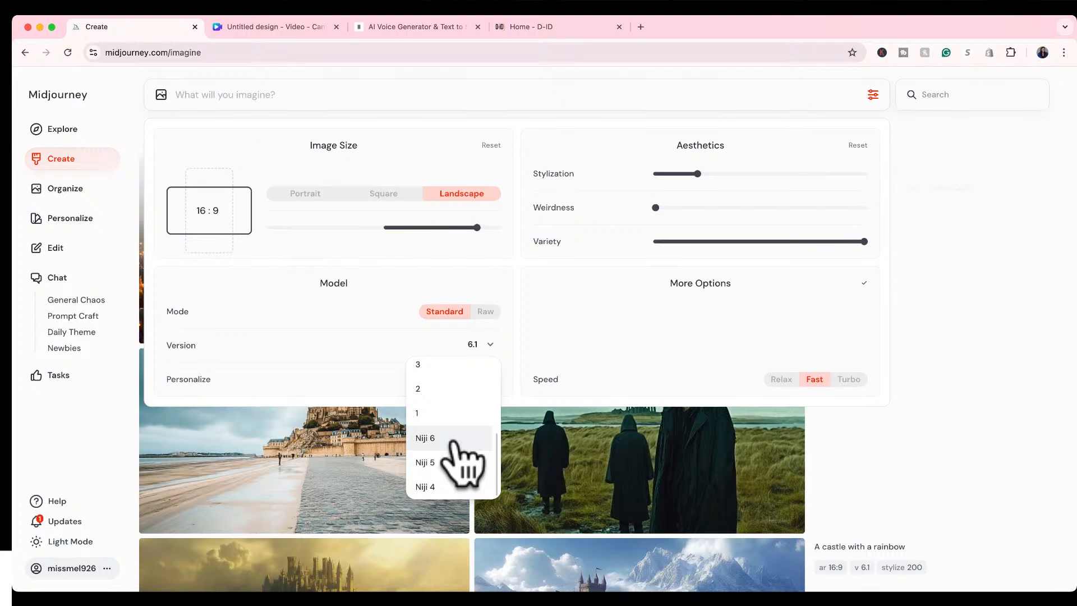
{"action": "scroll", "coordinate": [457, 443], "scroll_direction": "up", "scroll_amount": 5}
{"action": "left_click", "coordinate": [396, 370]}
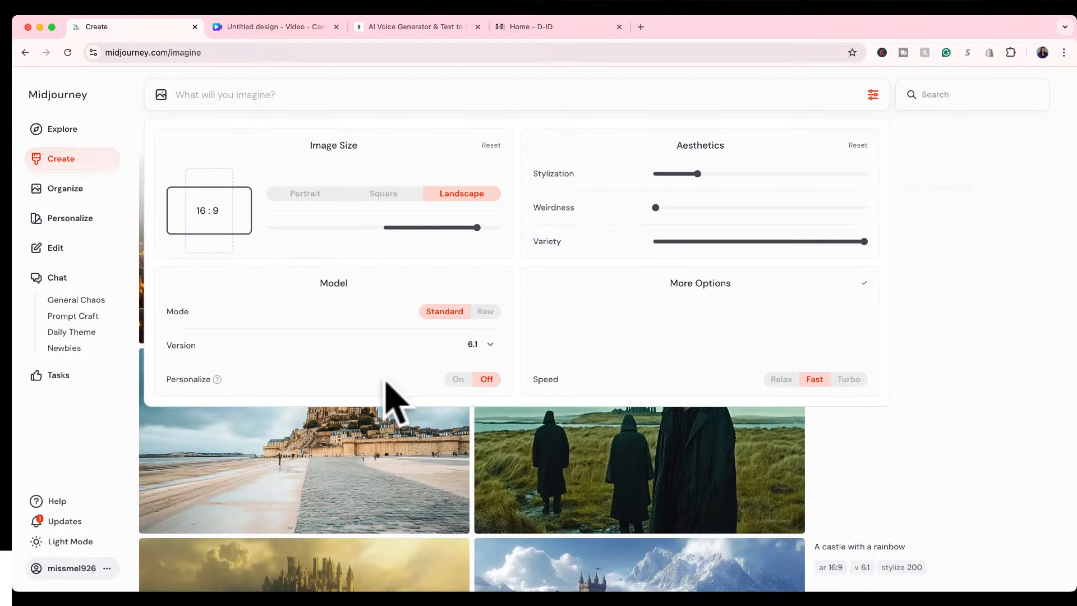
{"action": "mouse_move", "coordinate": [217, 379]}
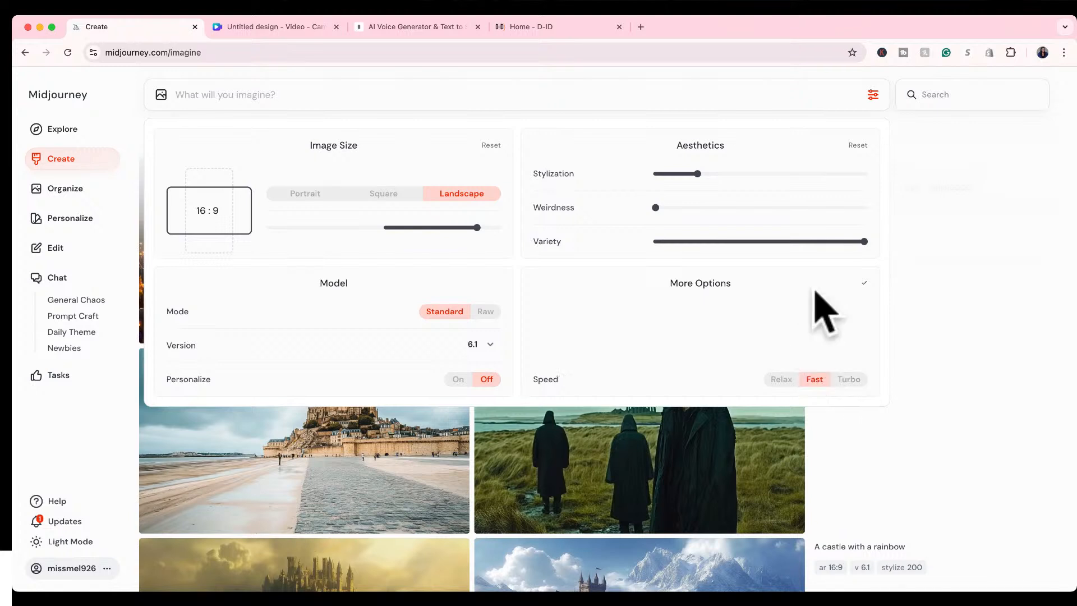
{"action": "mouse_move", "coordinate": [845, 243]}
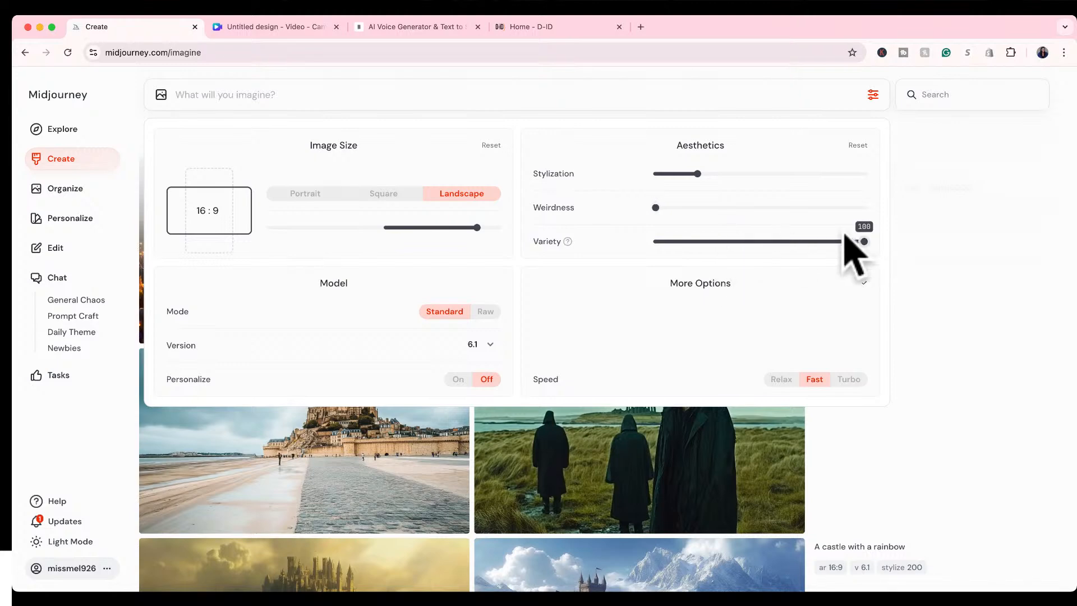
{"action": "left_click", "coordinate": [945, 286]}
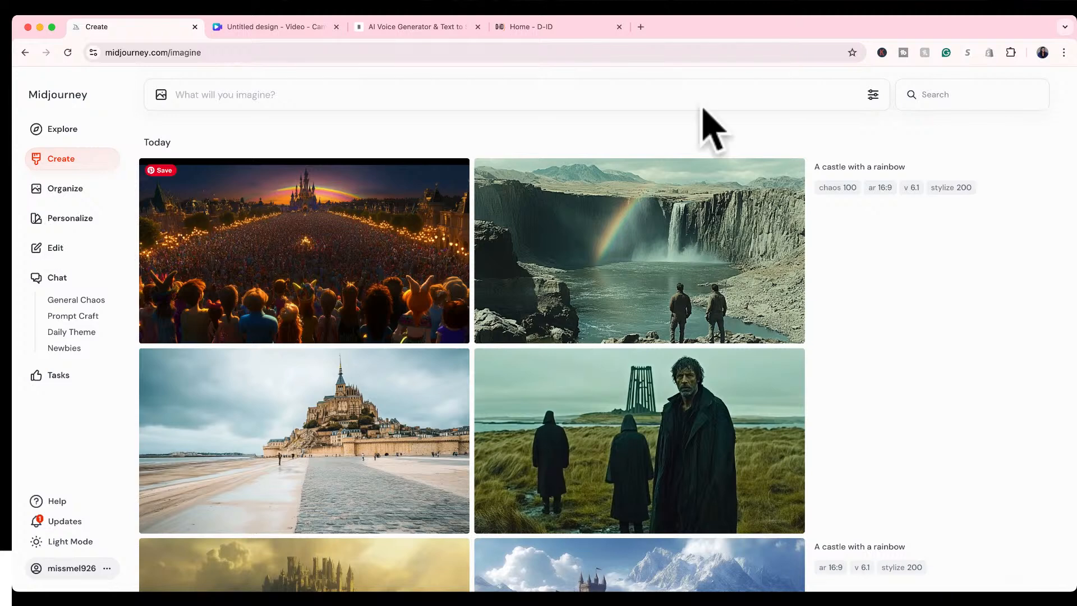
Set Variety to 0 and Stylization to its maximum of 1000 in the generation settings.
{"action": "left_click", "coordinate": [872, 94]}
{"action": "left_click", "coordinate": [655, 241]}
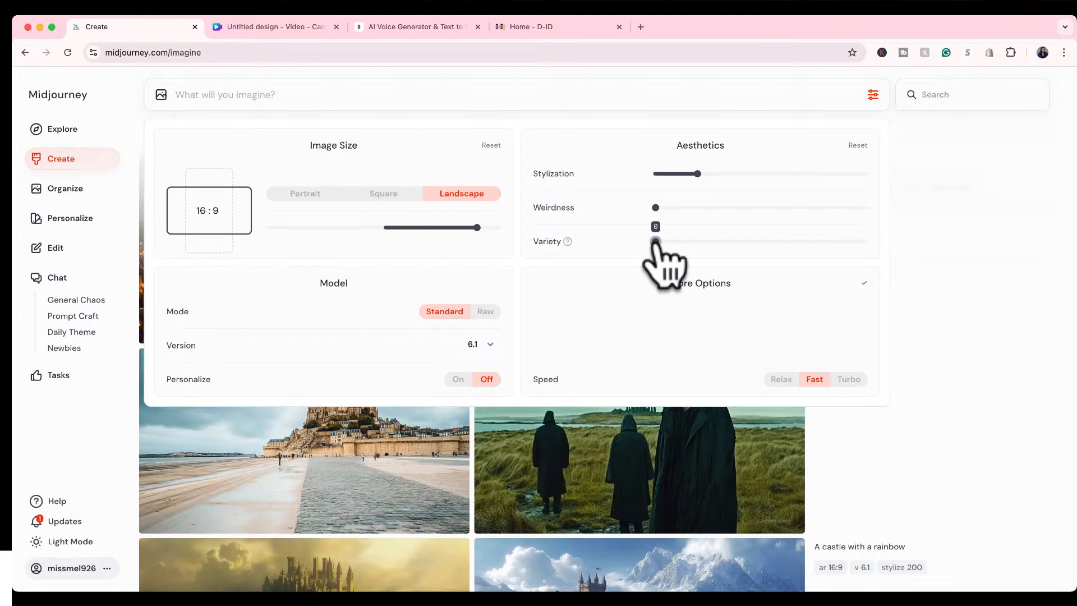
{"action": "left_click", "coordinate": [863, 173]}
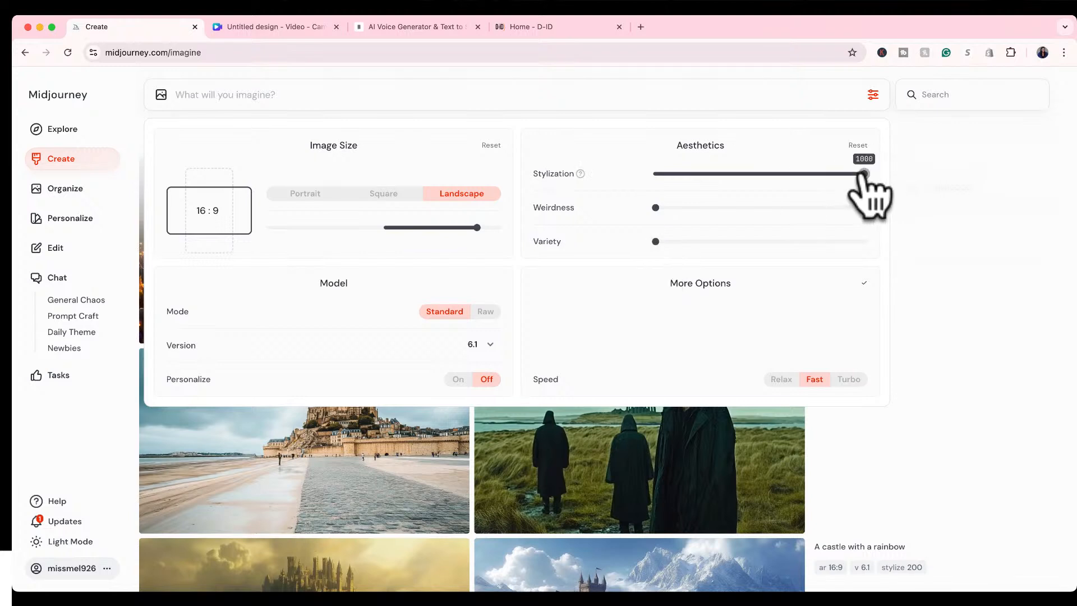
{"action": "left_click", "coordinate": [928, 181]}
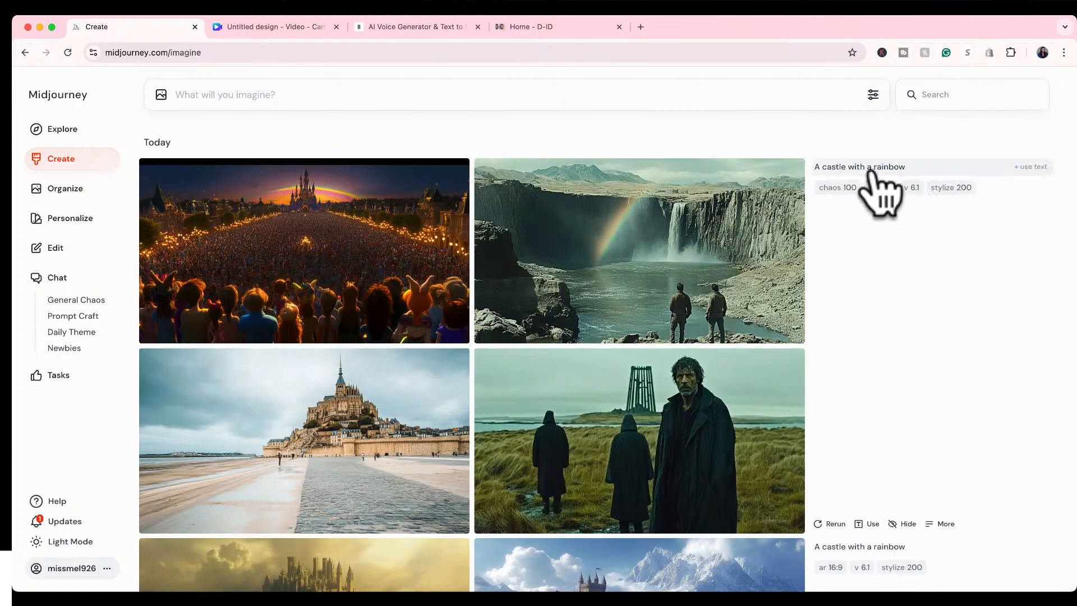
Generate a new set of images reusing the prompt "A castle with a rainbow" and recheck the generation settings.
{"action": "left_click", "coordinate": [1023, 169]}
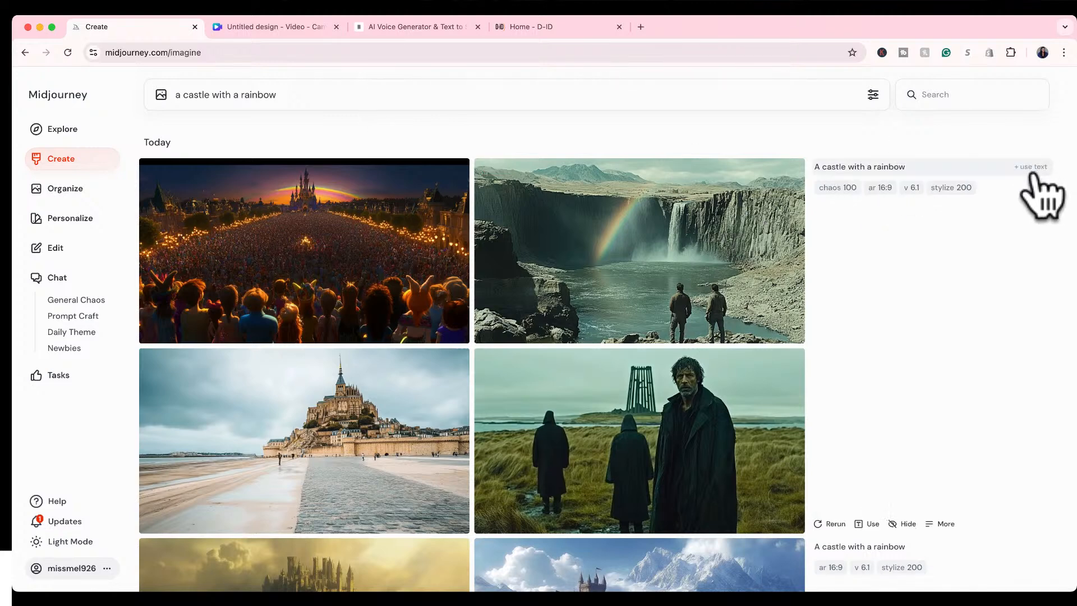
{"action": "left_click", "coordinate": [868, 524]}
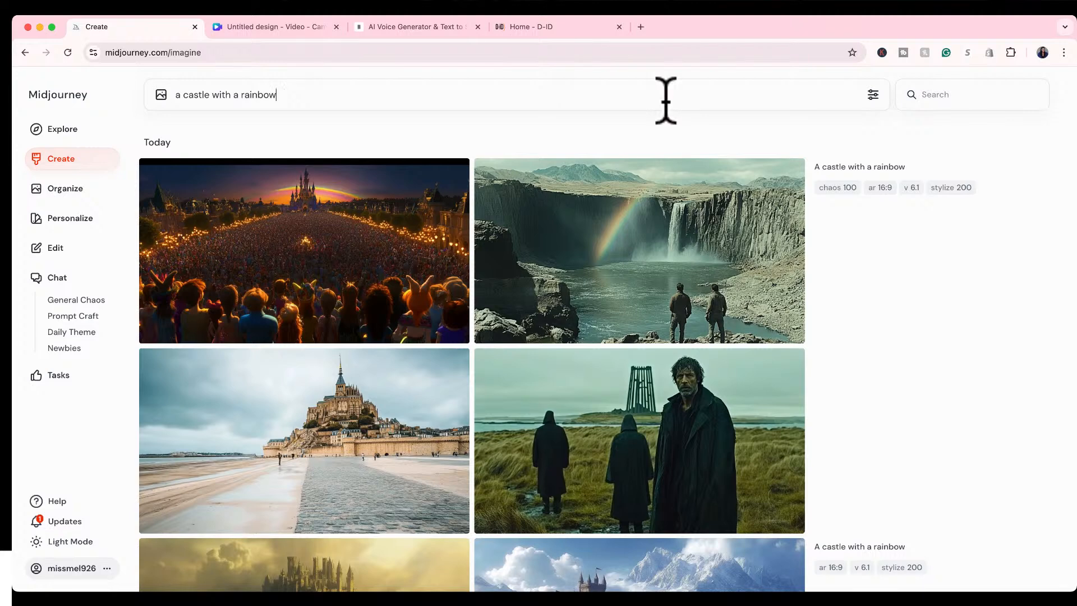
{"action": "key", "text": "Return"}
{"action": "left_click", "coordinate": [873, 96]}
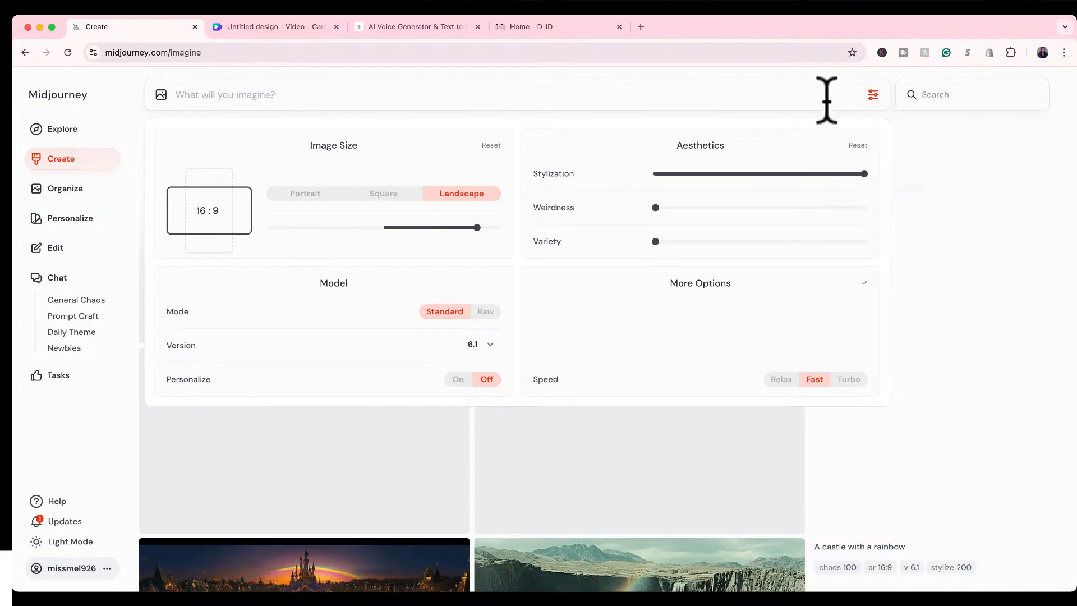
{"action": "left_click", "coordinate": [939, 187]}
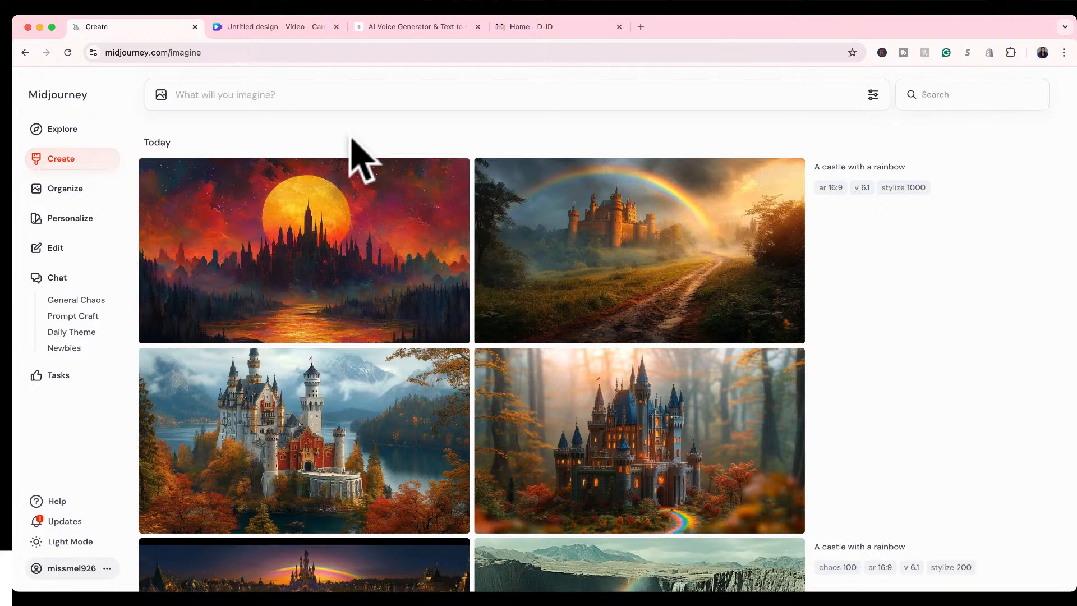
View the castle images generated with maximum Stylization enlarged and compare them with the first high-Variety image.
{"action": "mouse_move", "coordinate": [721, 252]}
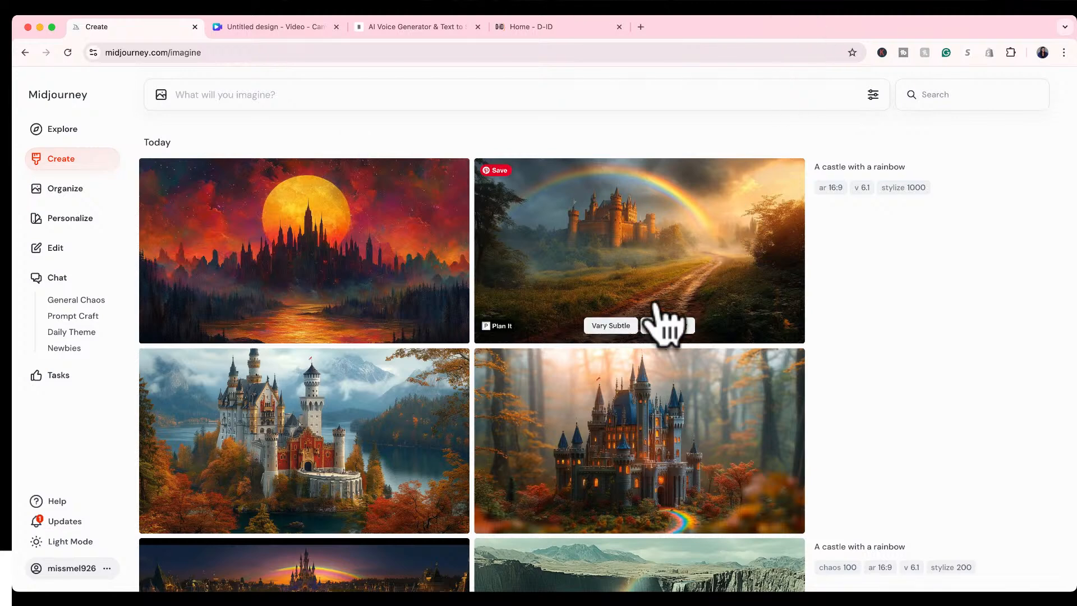
{"action": "left_click", "coordinate": [721, 223]}
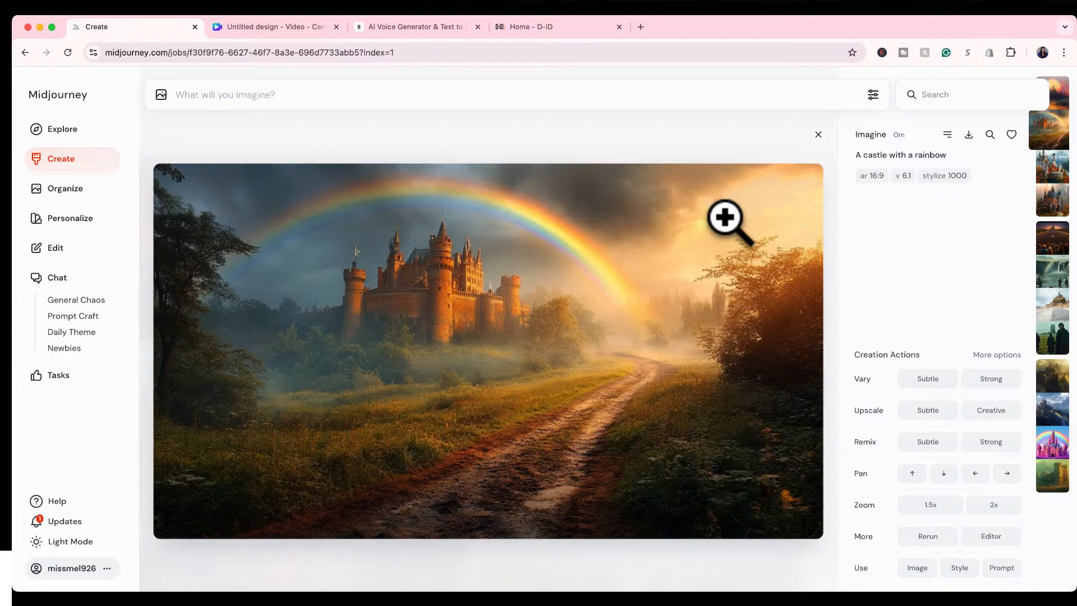
{"action": "key", "text": "Down"}
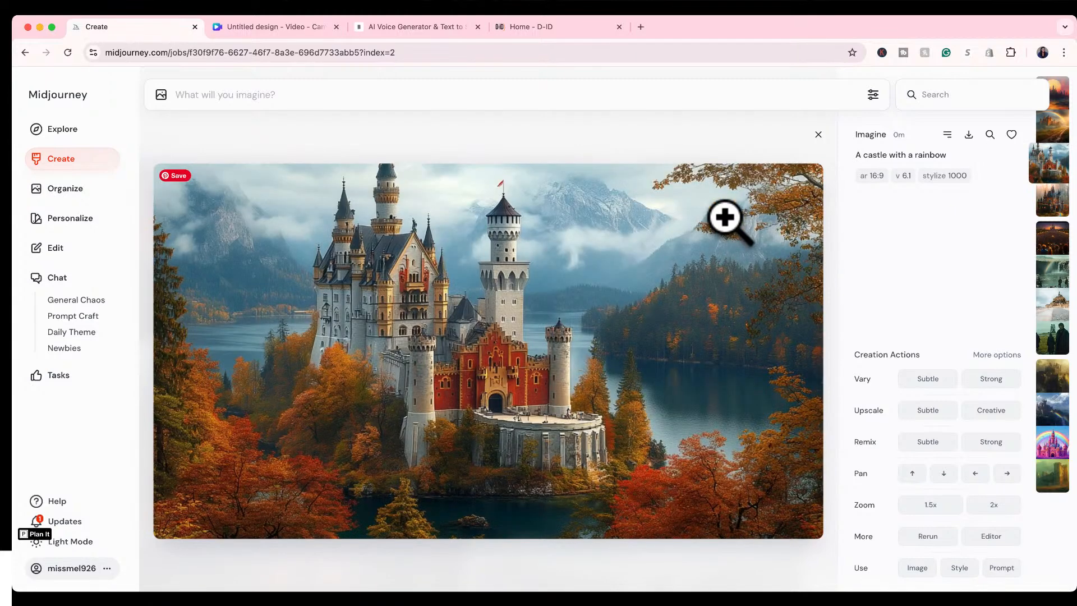
{"action": "key", "text": "Up"}
{"action": "key", "text": "Up"}
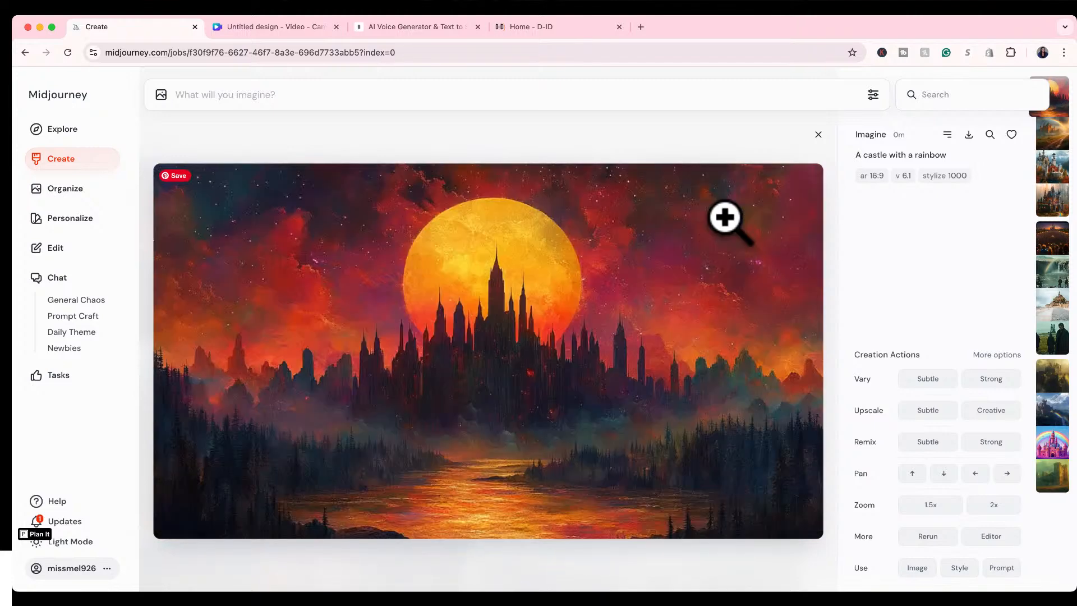
{"action": "key", "text": "Down"}
{"action": "key", "text": "Down"}
{"action": "key", "text": "Down"}
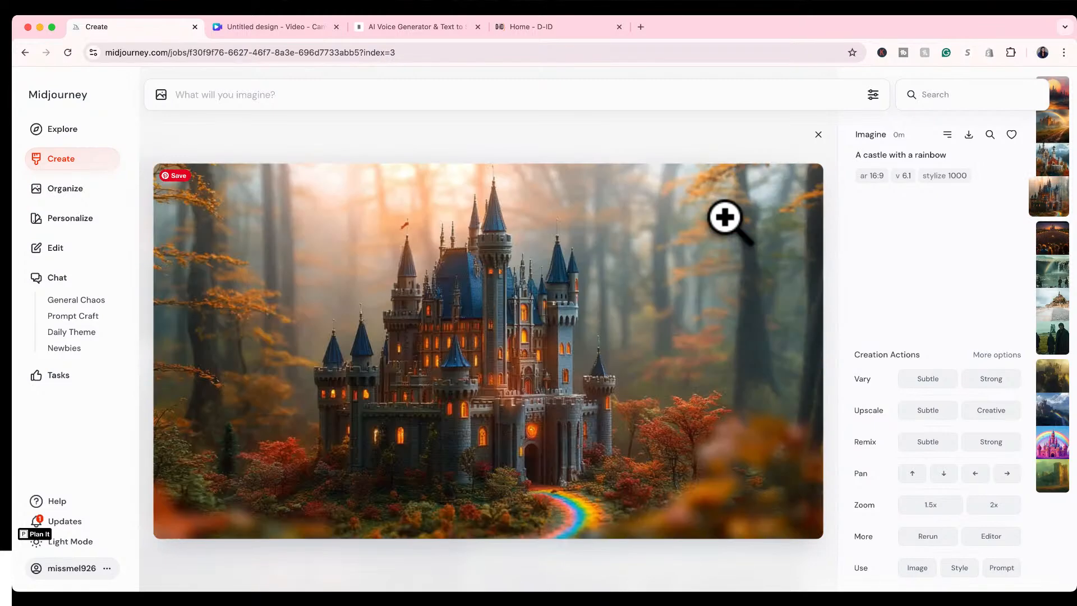
{"action": "key", "text": "Down"}
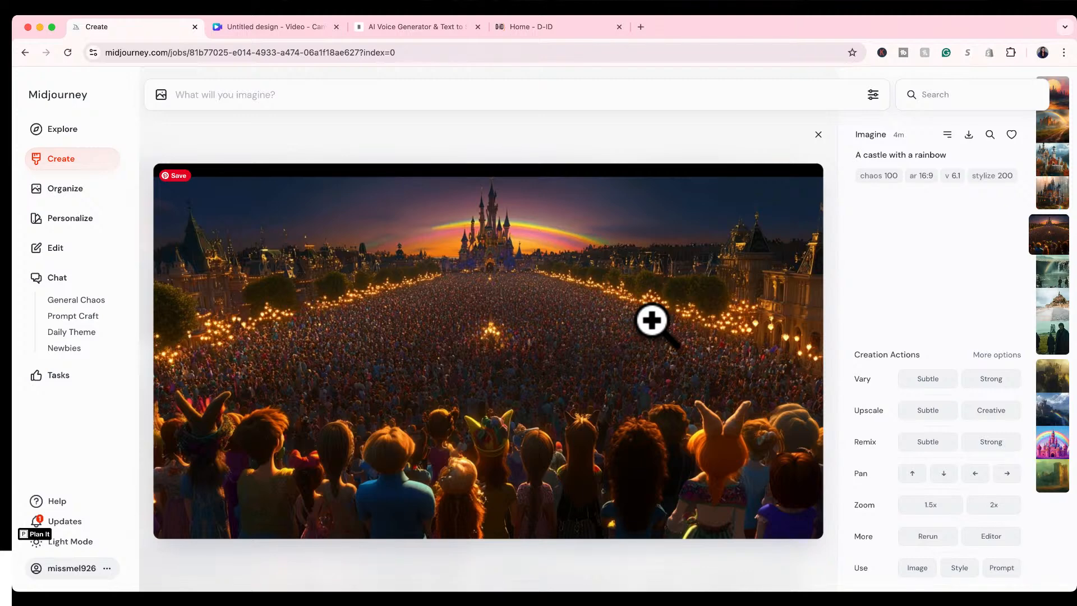
{"action": "left_click", "coordinate": [818, 135]}
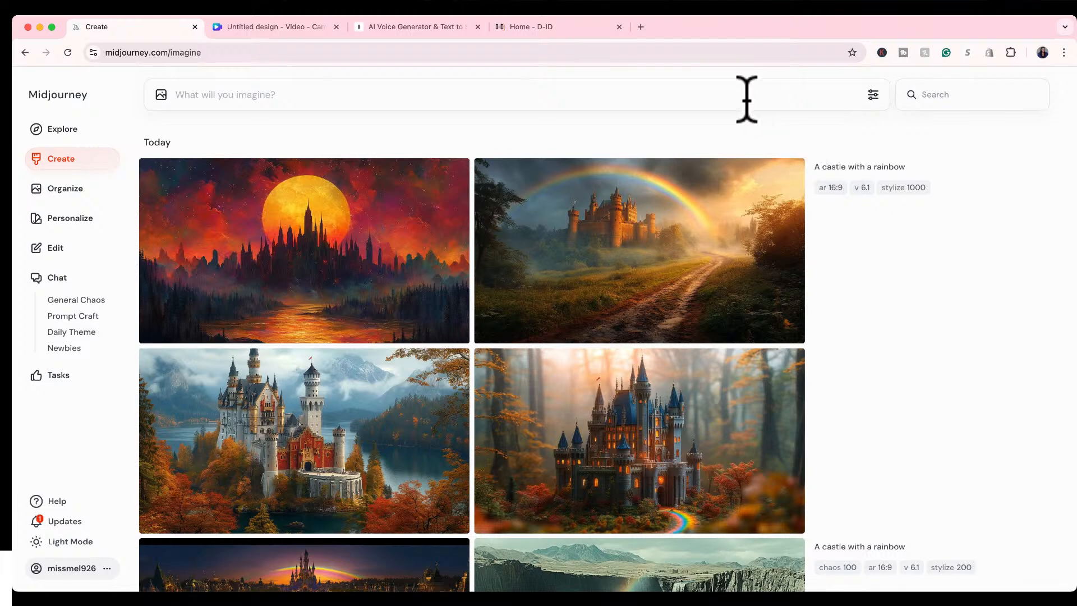
Lower Stylization to about a fifth of its range in the generation settings.
{"action": "left_click", "coordinate": [873, 94]}
{"action": "left_click", "coordinate": [695, 174]}
{"action": "left_click", "coordinate": [920, 249]}
Start a new image prompt with "A stunning black woman with deep ebony skin and luminous features,".
{"action": "left_click", "coordinate": [511, 98]}
{"action": "type", "text": "A stun"}
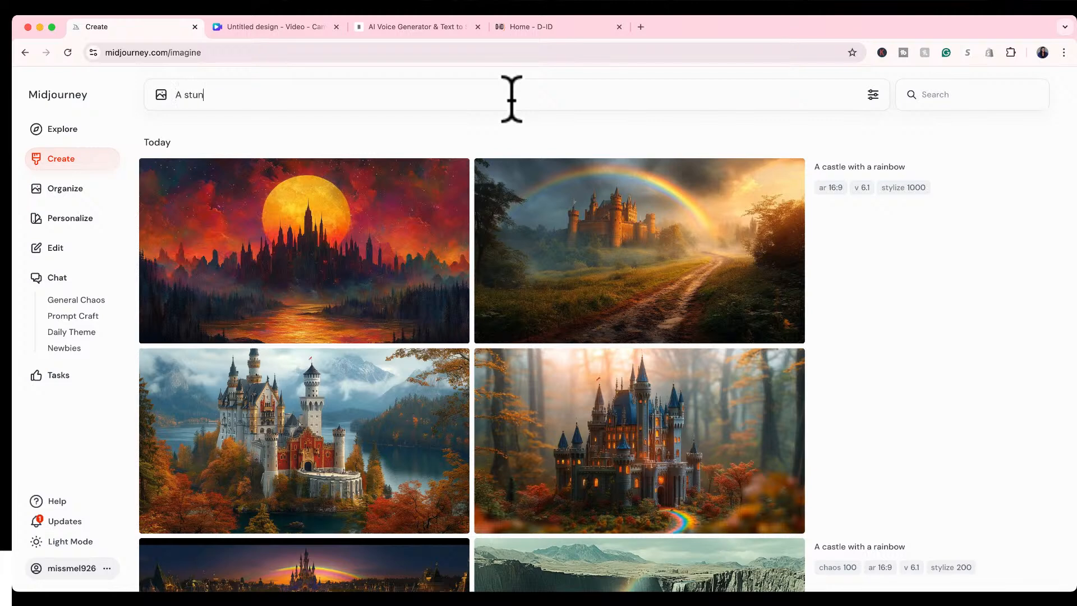
{"action": "type", "text": "ning black woman with de"}
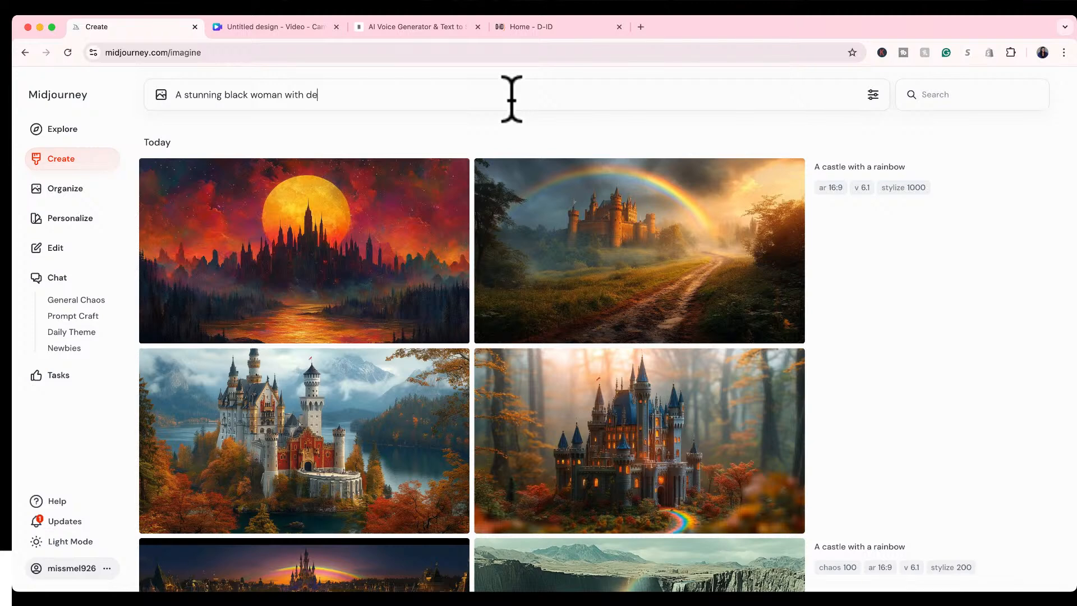
{"action": "type", "text": "ep ebony skin and luminous "}
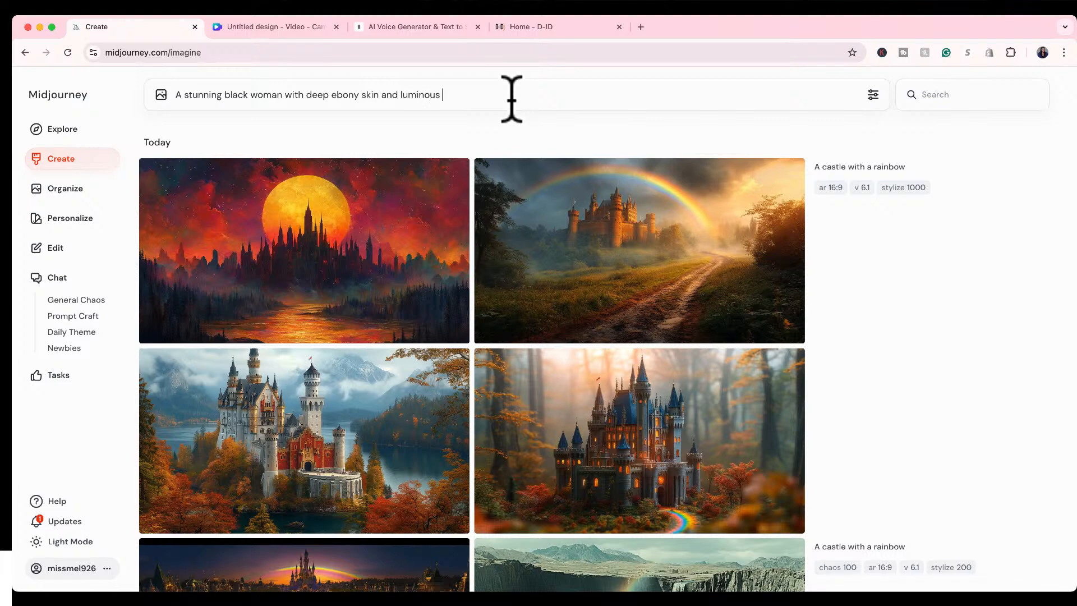
{"action": "type", "text": "features, standing in a luxurious, oder"}
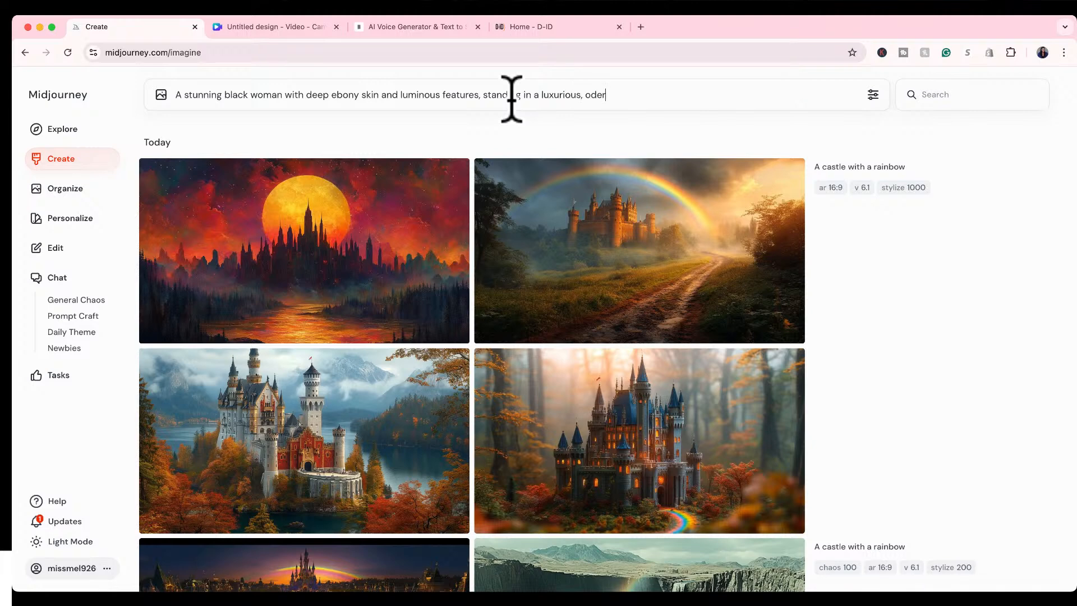
{"action": "type", "text": "n beauty studio ."}
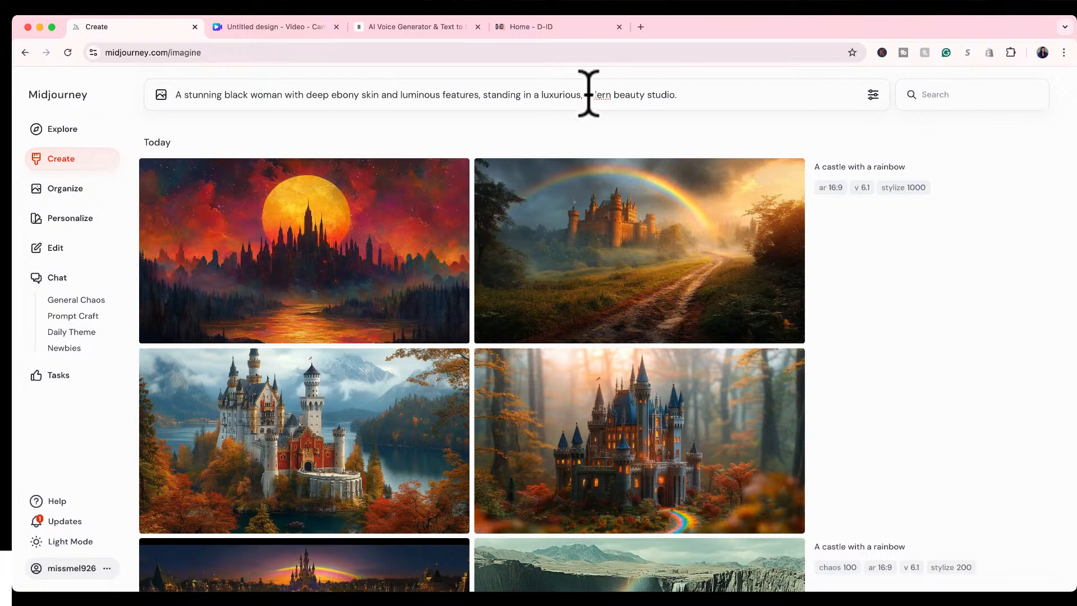
Add the hair description "her hair is styled in voluminous, flowing natural curls" to the end of the prompt.
{"action": "left_click", "coordinate": [713, 93]}
{"action": "type", "text": "he"}
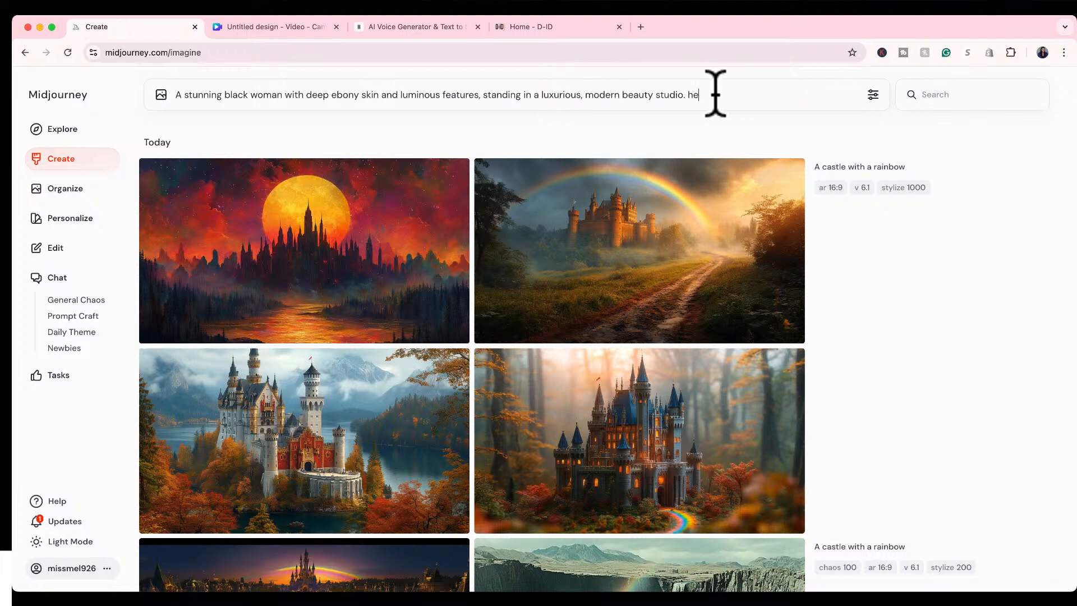
{"action": "type", "text": "r hair is style"}
{"action": "key", "text": "BackSpace"}
{"action": "type", "text": "d in voluminous , flowin"}
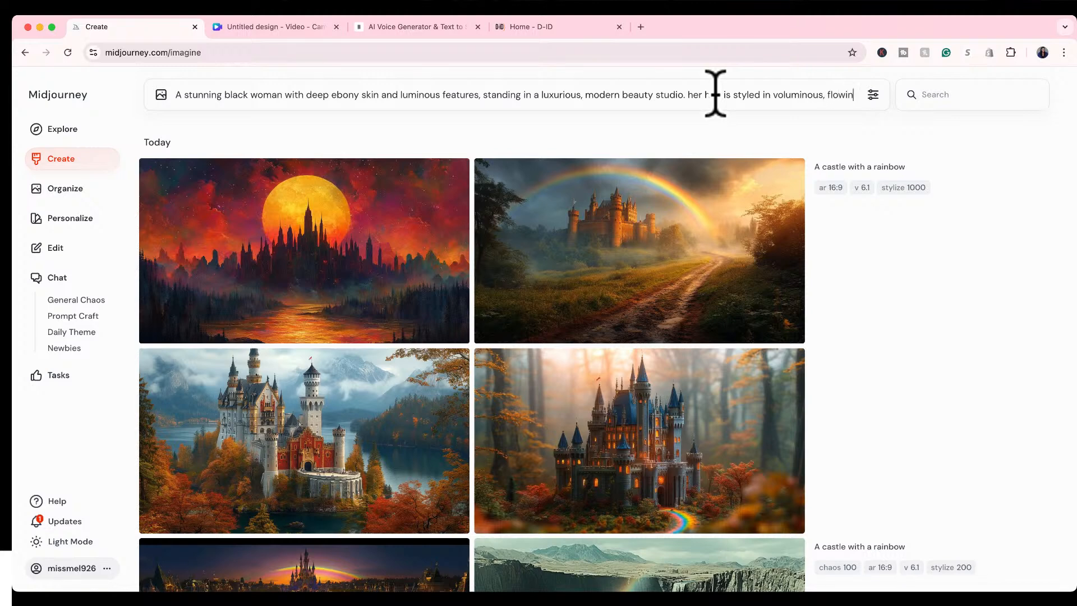
{"action": "type", "text": "g natural "}
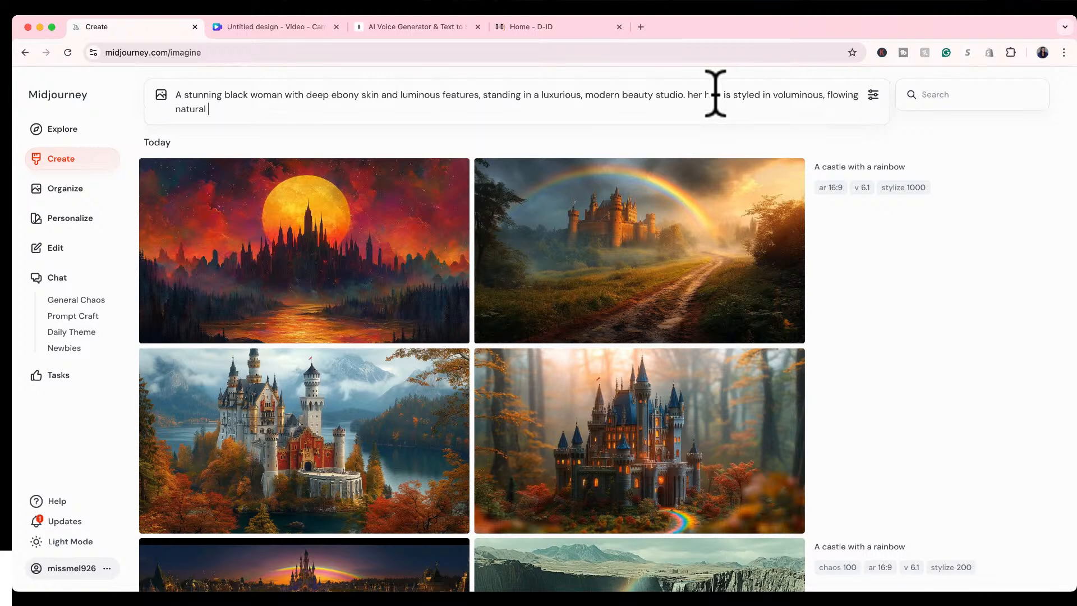
{"action": "type", "text": "curls adorned with delicate gold hairpins"}
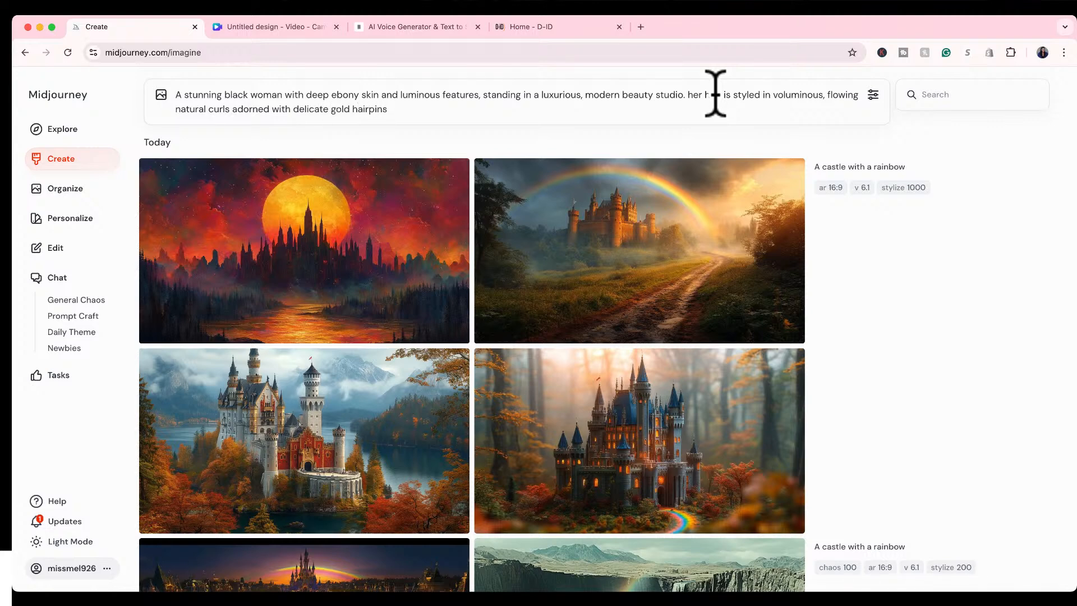
{"action": "type", "text": ", and her makeup"}
Add the makeup description ", and her makeup is flawless with bold, vibrant tones" to the prompt.
{"action": "type", "text": "flawless withh"}
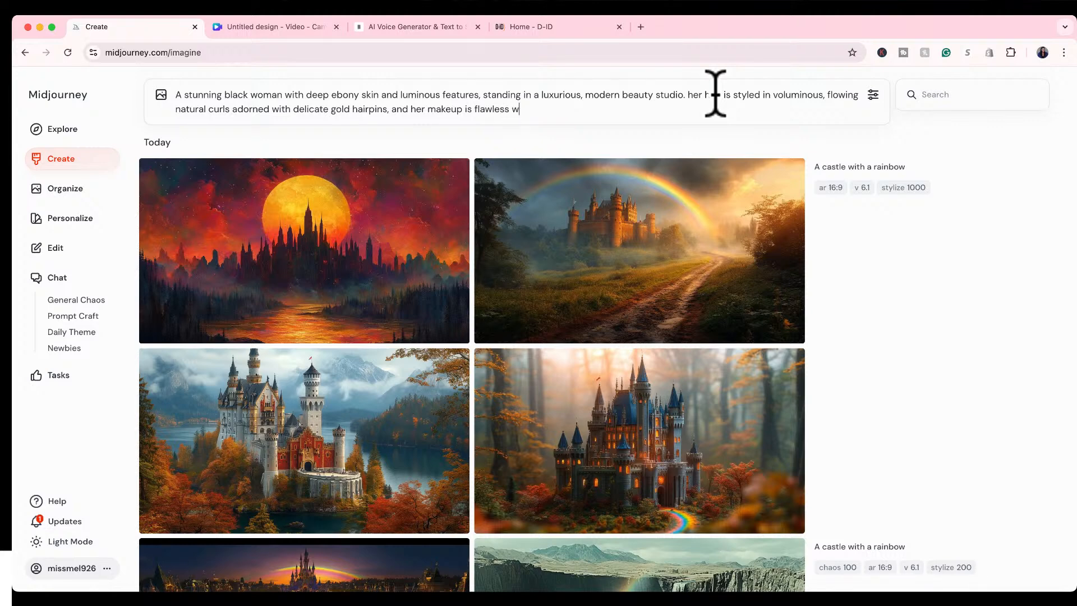
{"action": "key", "text": "BackSpace"}
{"action": "key", "text": "BackSpace"}
{"action": "type", "text": "h bold, vibrant tones- emerald g"}
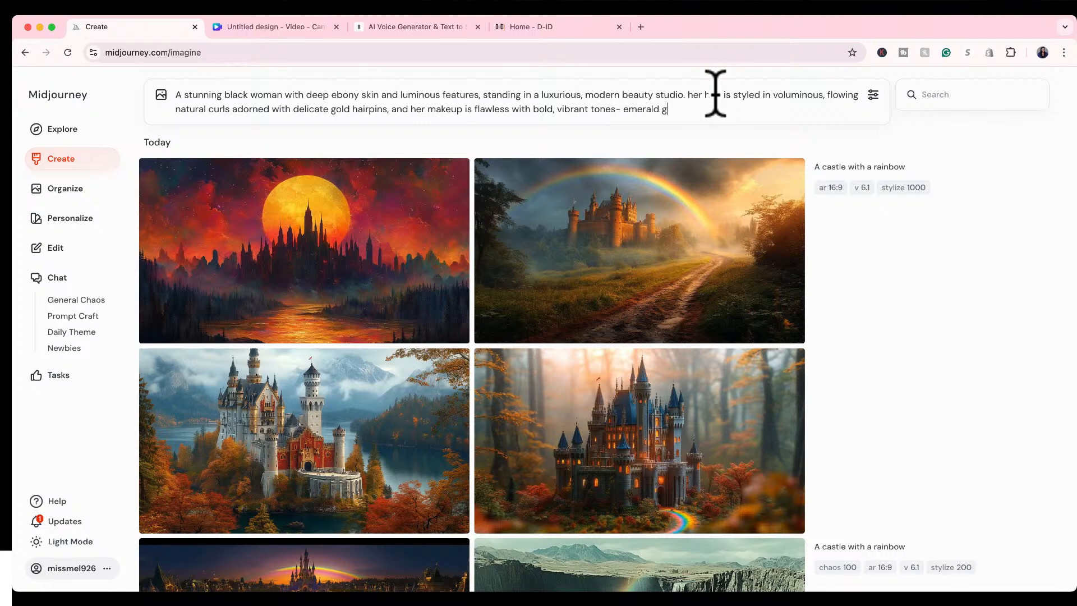
{"action": "type", "text": "reen eyeshadow, soft gold highlights"}
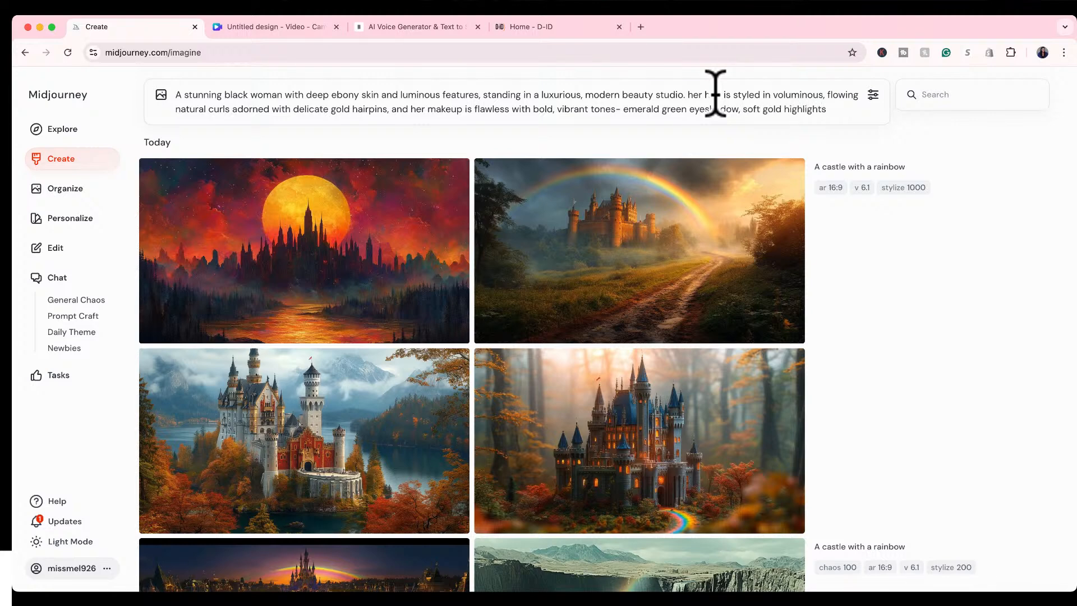
{"action": "type", "text": ", and gloss"}
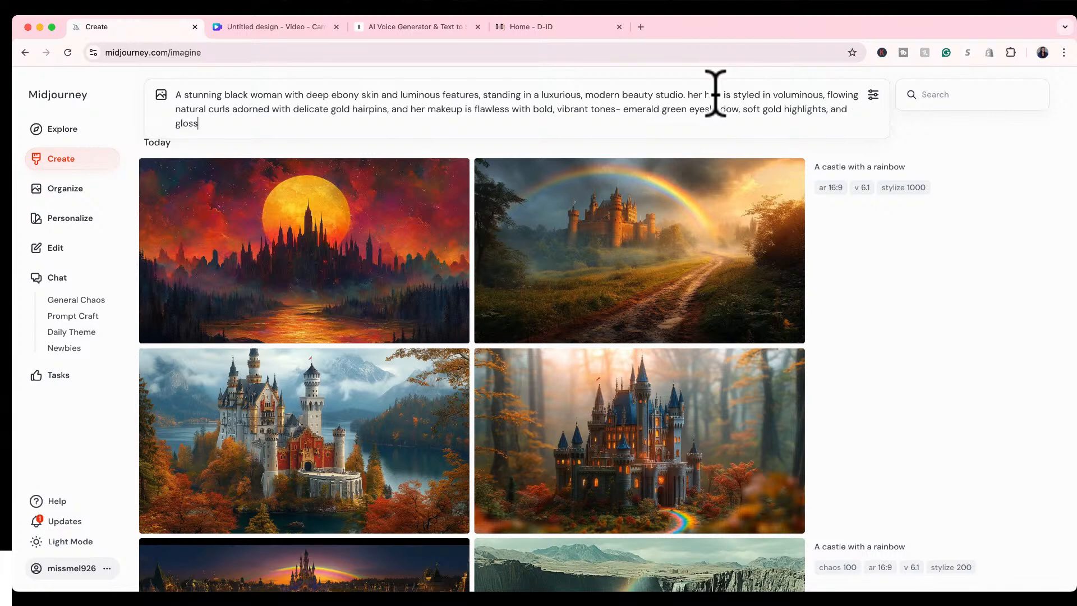
{"action": "type", "text": "y deep red lops"}
Complete the makeup description in the prompt with ", and glossy deep red lips".
{"action": "key", "text": "BackSpace"}
{"action": "key", "text": "BackSpace"}
{"action": "key", "text": "BackSpace"}
{"action": "type", "text": "ips"}
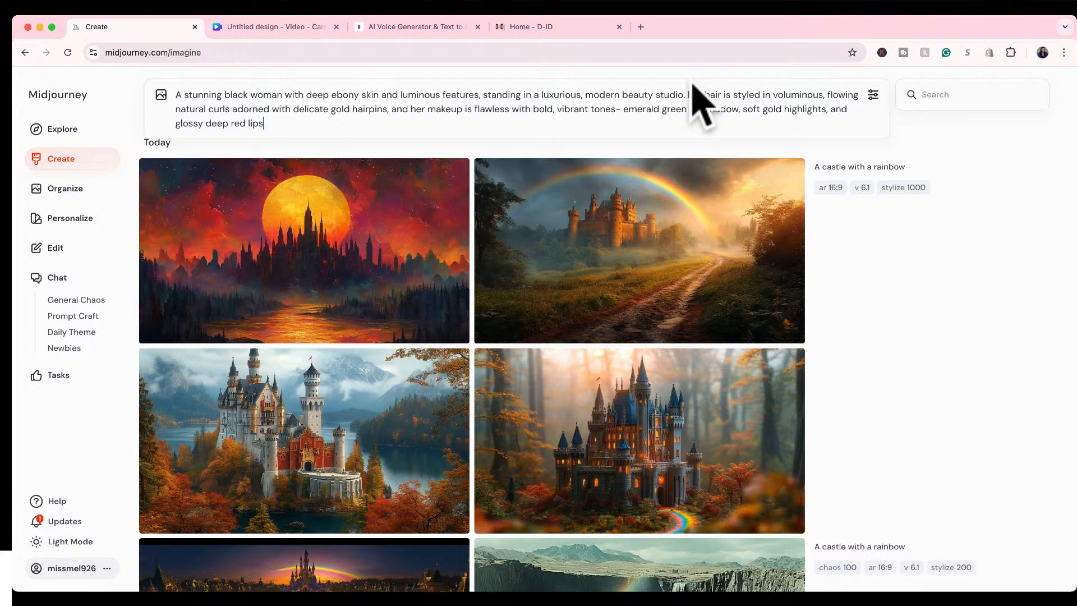
Add the outfit sentence "She is dressed in a sleek, form fitting satin gown that shimmers under soft studio lighting" to the prompt.
{"action": "type", "text": ". She is dressed in a sleek, for"}
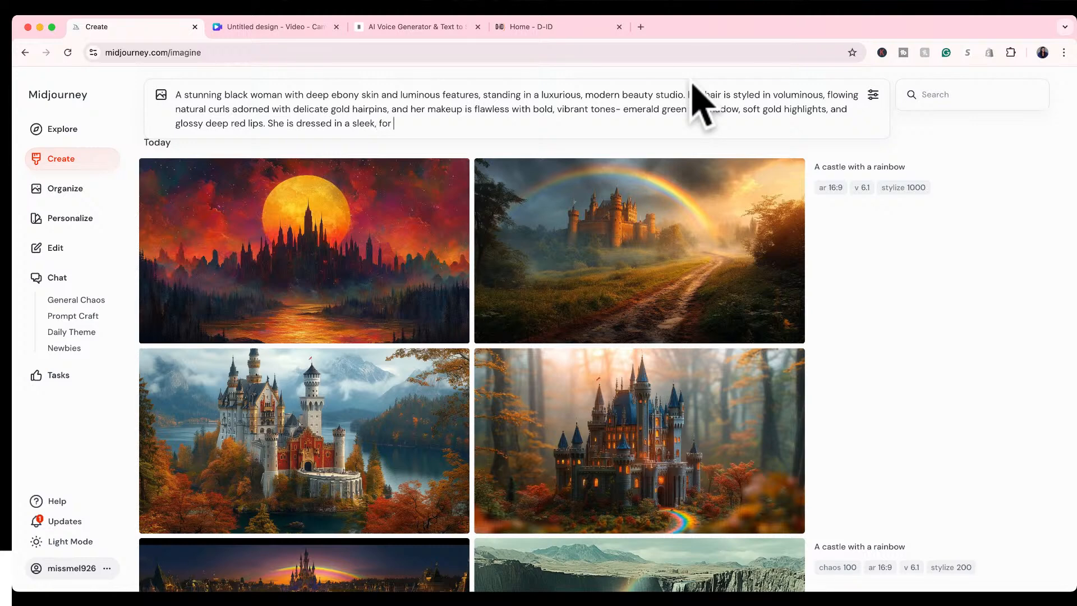
{"action": "key", "text": "BackSpace"}
{"action": "type", "text": "m fitting satin gon"}
{"action": "key", "text": "BackSpace"}
{"action": "type", "text": "wn that shimme"}
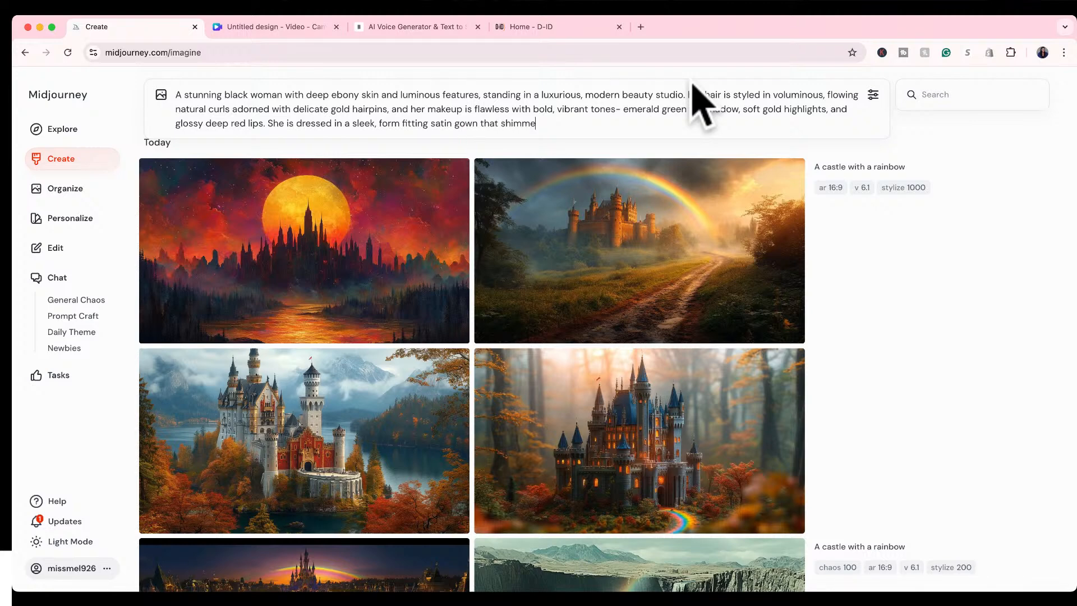
{"action": "type", "text": "rs under soft studio lighting"}
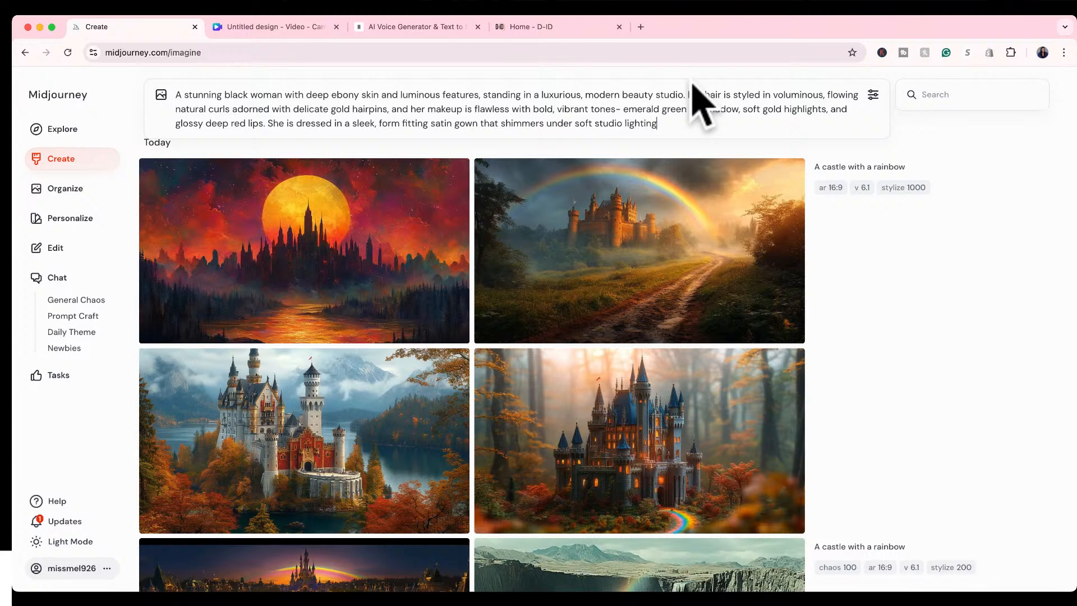
{"action": "type", "text": ". around her, there are high end beauty products"}
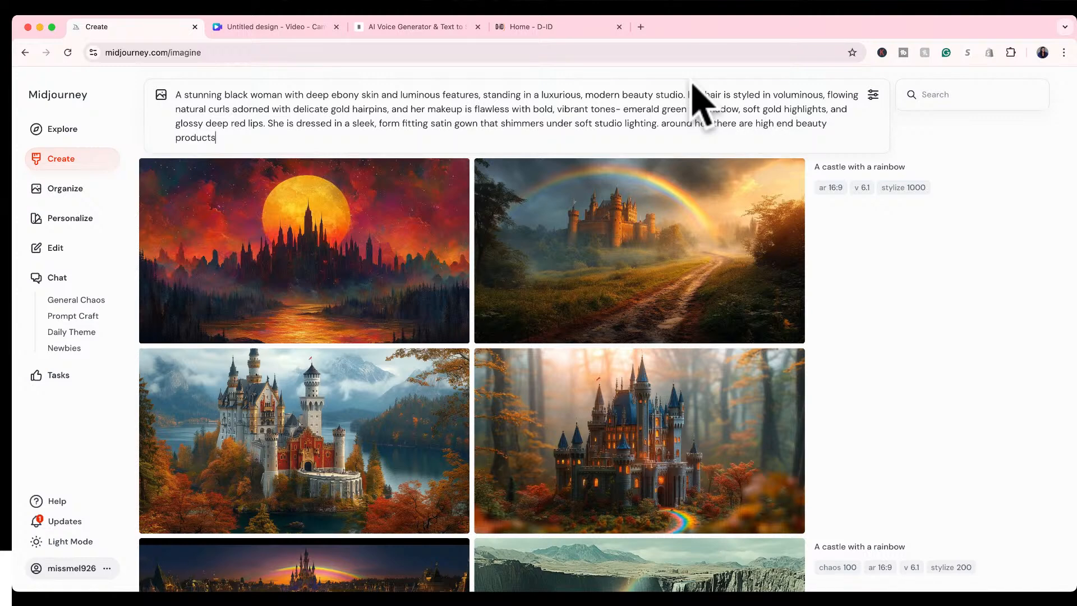
{"action": "type", "text": " like perfume bottles, lu"}
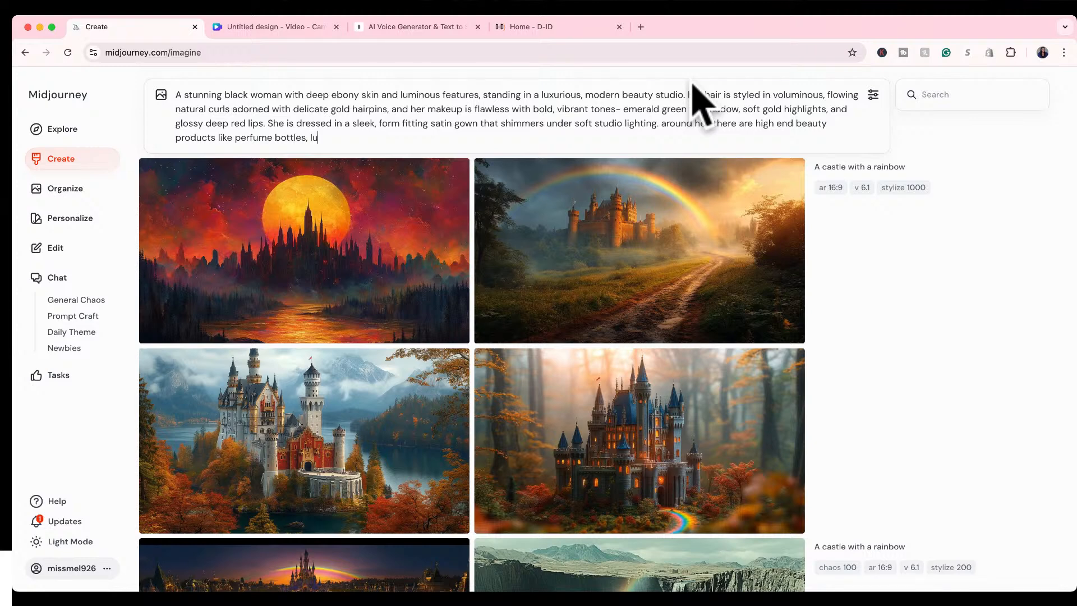
{"action": "type", "text": "xury skin care jars, and elegany "}
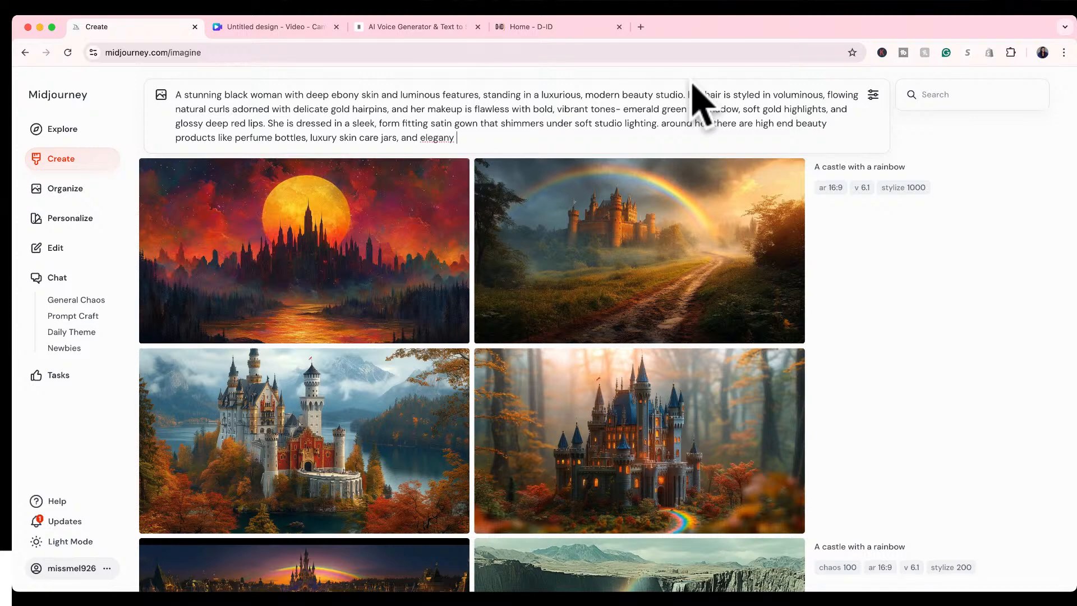
{"action": "type", "text": "makeup brushes"}
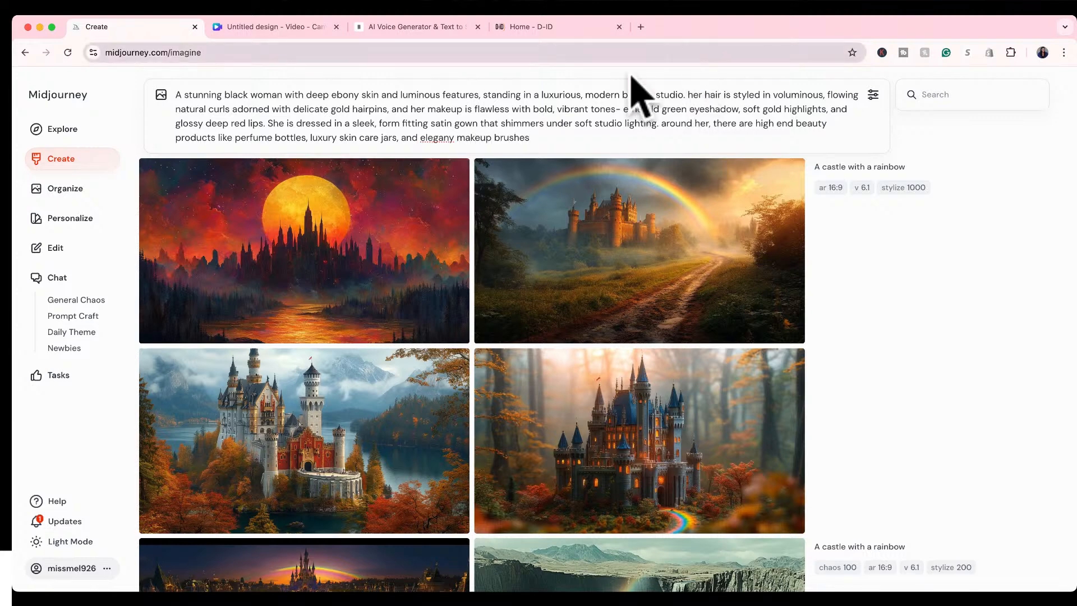
Detail the beauty products in the prompt with "like perfume bottles, luxury skin care jars, and elegant makeup brushes", spelling "elegant" correctly.
{"action": "left_click", "coordinate": [452, 137]}
{"action": "key", "text": "BackSpace"}
{"action": "type", "text": "t m"}
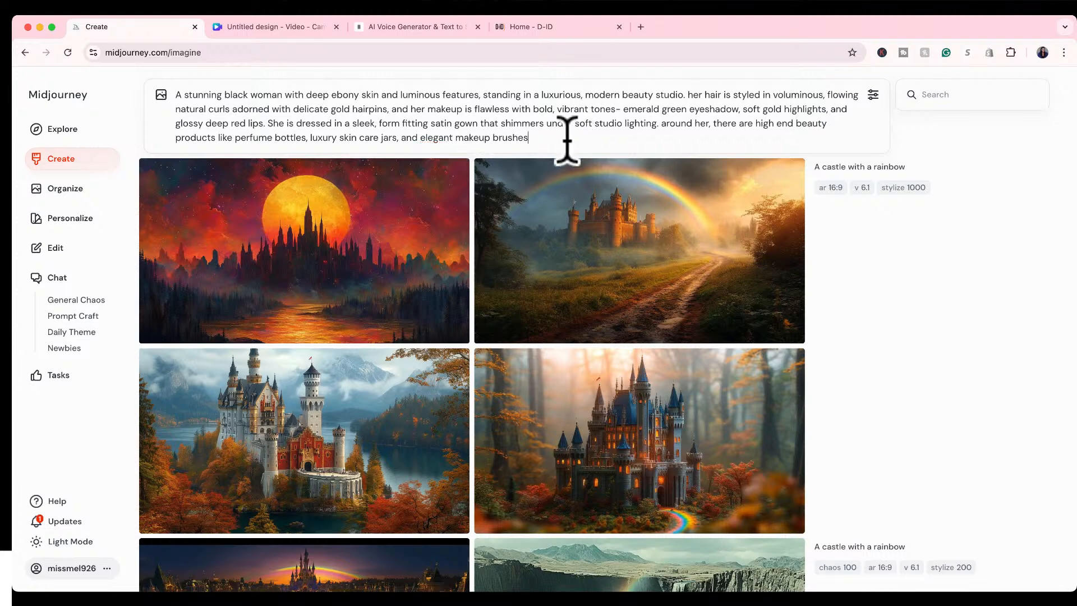
{"action": "type", "text": "akeup brushes are displayed on marble counters. Th"}
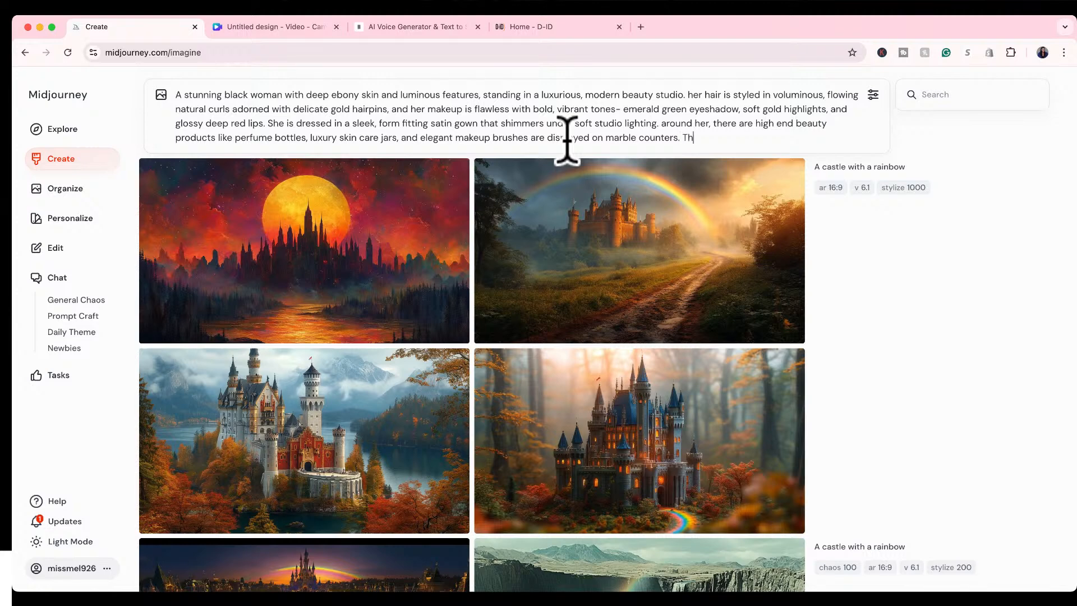
{"action": "type", "text": "e overall ambiane"}
{"action": "type", "text": " is"}
Begin a closing mood sentence in the prompt with "The overall ambiance is sophisticated".
{"action": "key", "text": "BackSpace"}
{"action": "key", "text": "BackSpace"}
{"action": "key", "text": "BackSpace"}
{"action": "type", "text": "ce is sophis"}
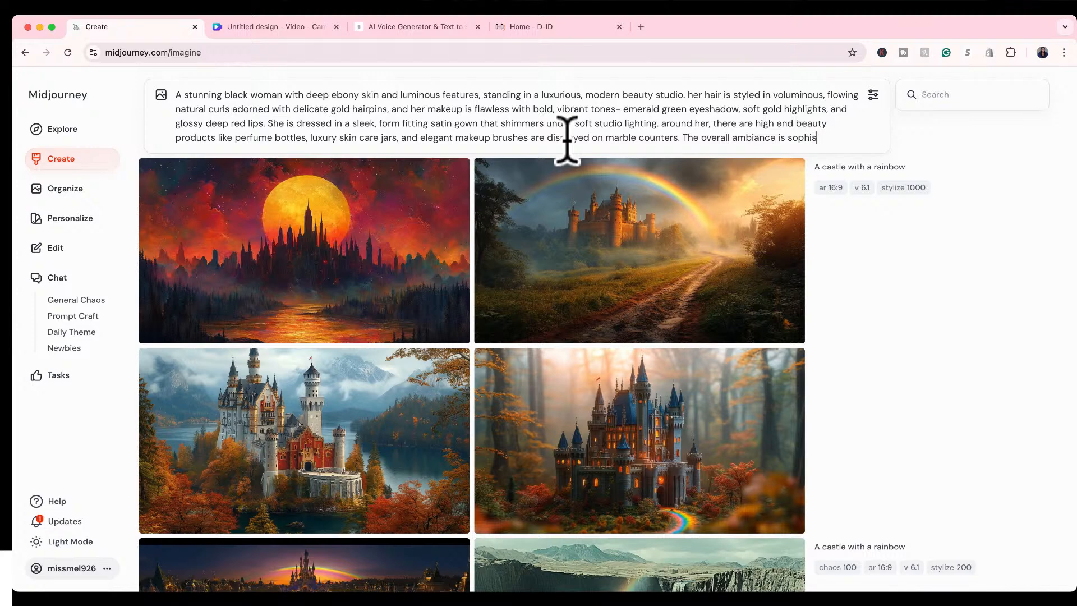
{"action": "type", "text": "ticated, glamoarous"}
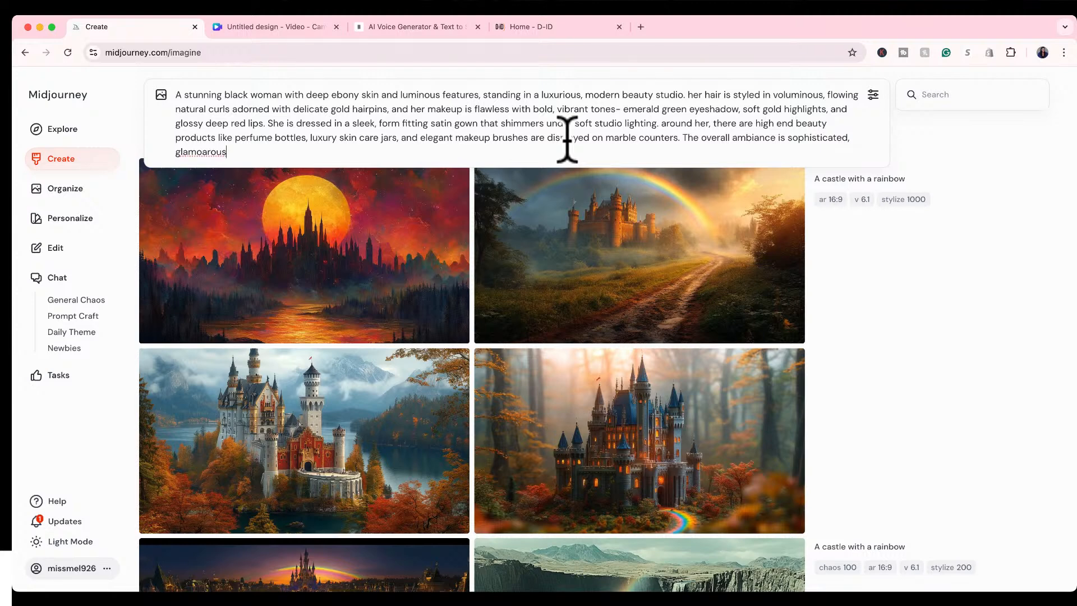
{"action": "type", "text": ", and empowering, with an air of timeless b"}
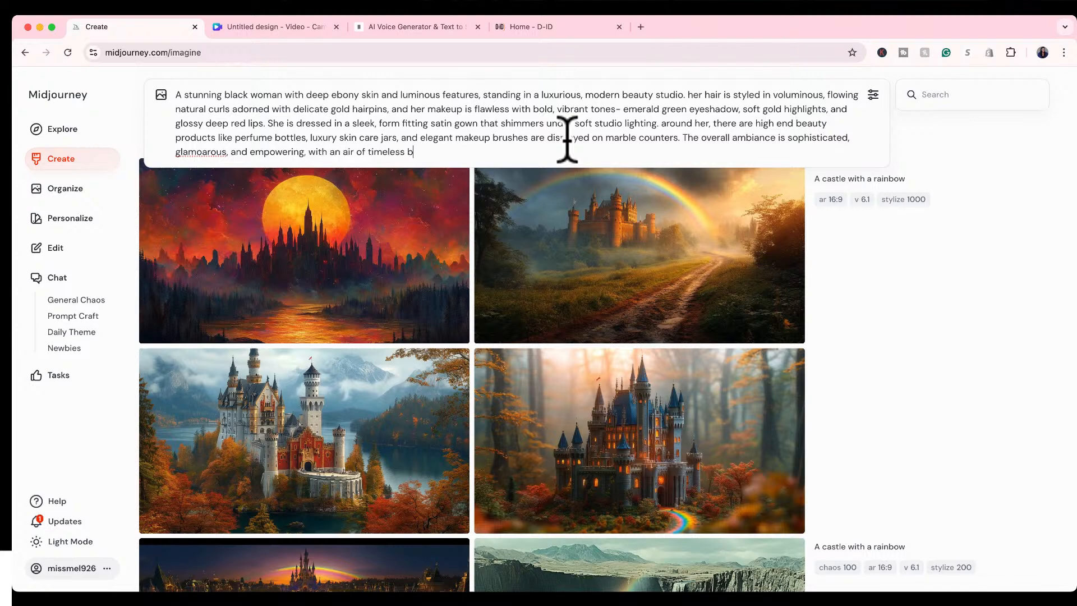
{"action": "type", "text": "eauty and elegance."}
Check the image size, aesthetics, model and speed settings for the prompt, leaving them as they are.
{"action": "mouse_move", "coordinate": [530, 199]}
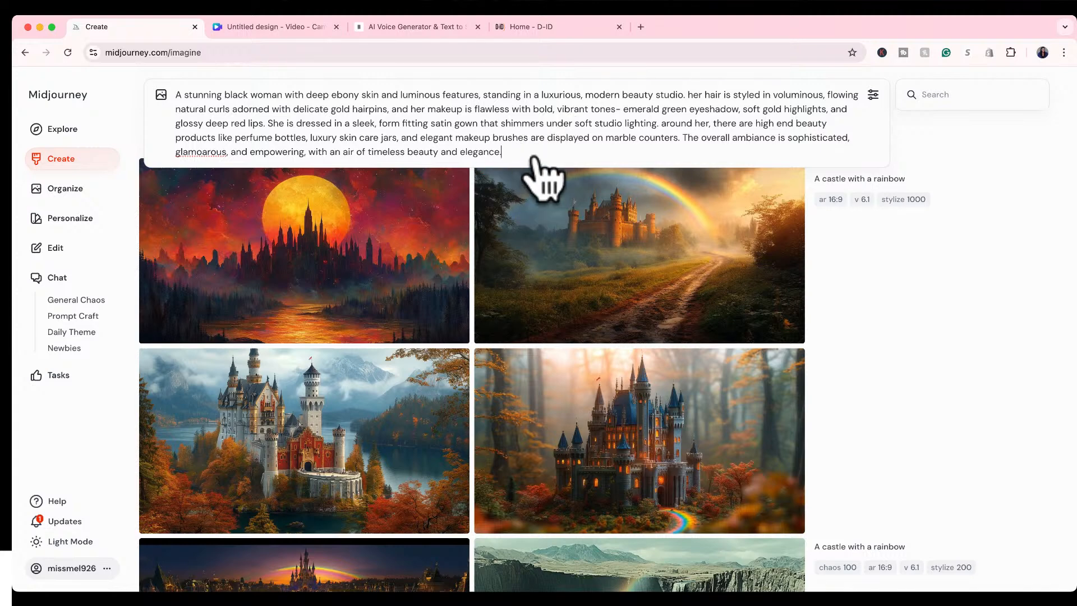
{"action": "left_click", "coordinate": [873, 96]}
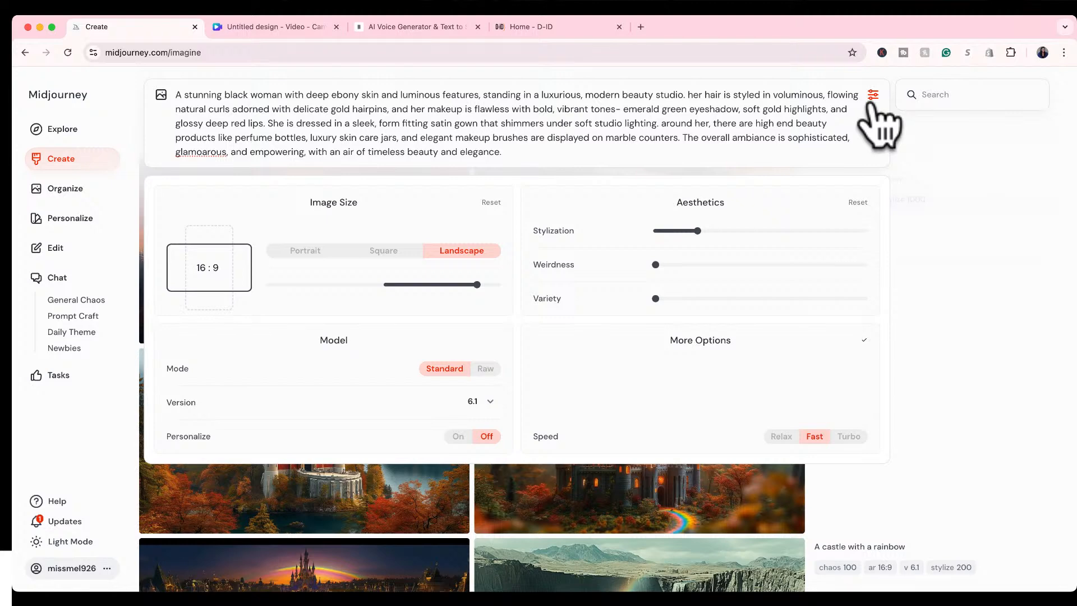
{"action": "left_click", "coordinate": [872, 96]}
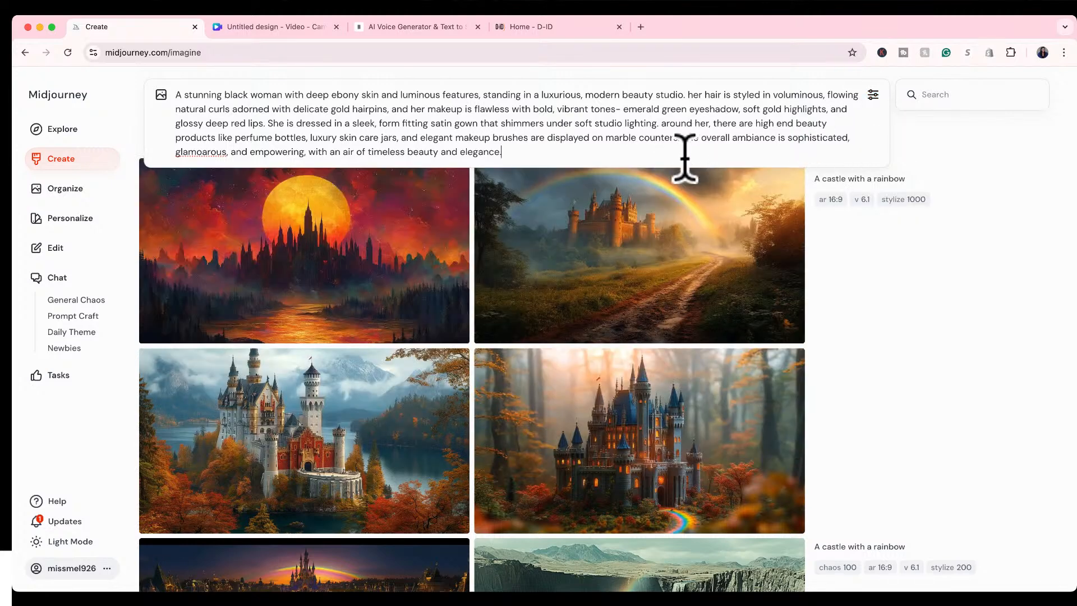
Correct the misspelled "glamoarous" to "glamorous" in the prompt and submit it to generate the images.
{"action": "right_click", "coordinate": [215, 151]}
{"action": "left_click", "coordinate": [225, 158]}
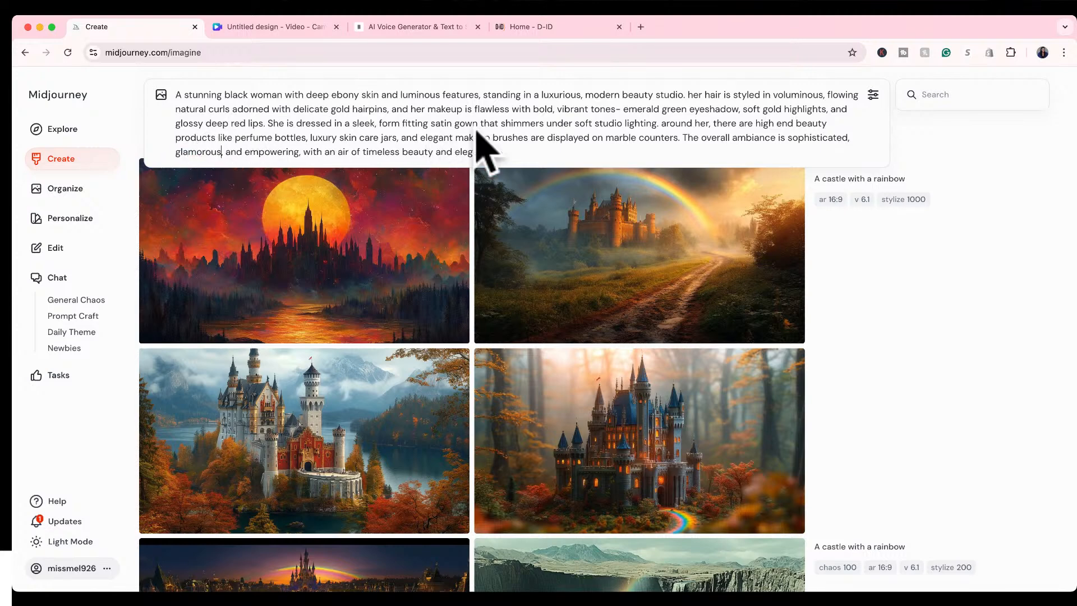
{"action": "key", "text": "Return"}
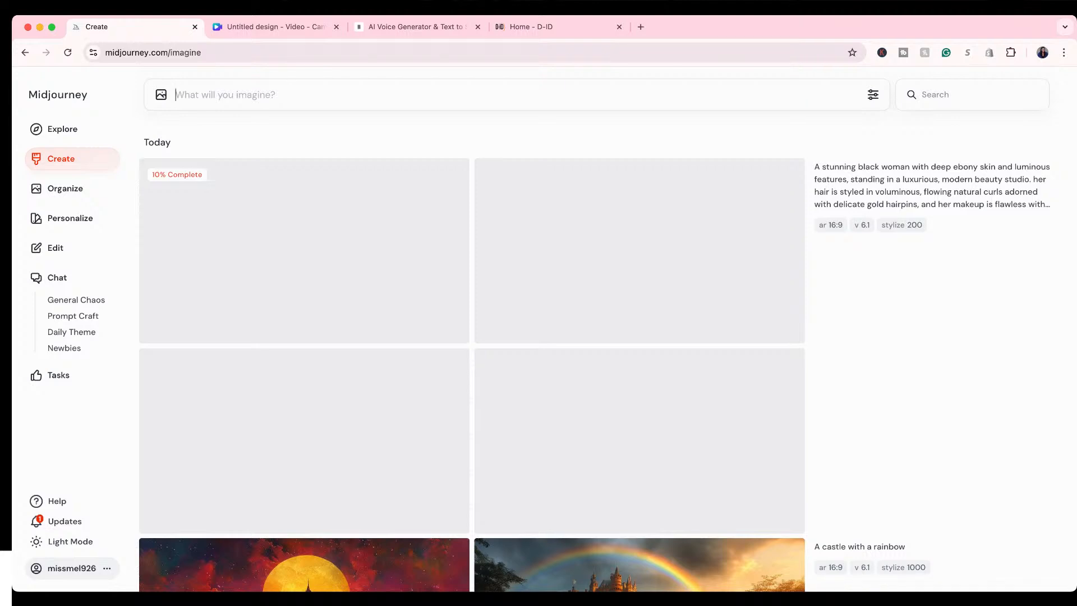
Open the website thejeunecreation.com in a new browser tab.
{"action": "left_click", "coordinate": [640, 27]}
{"action": "type", "text": "th"}
{"action": "key", "text": "Return"}
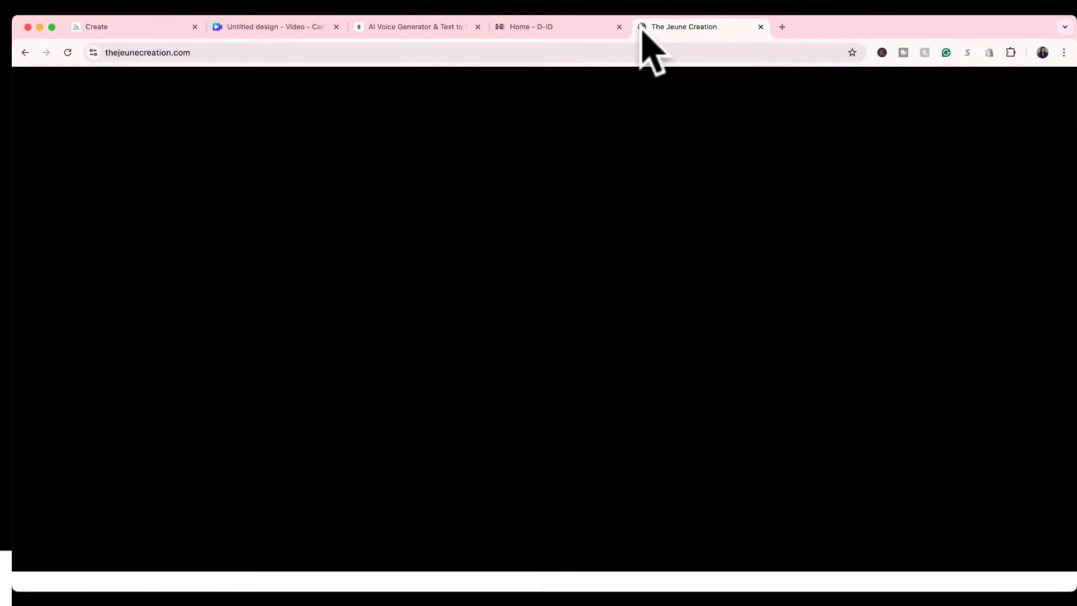
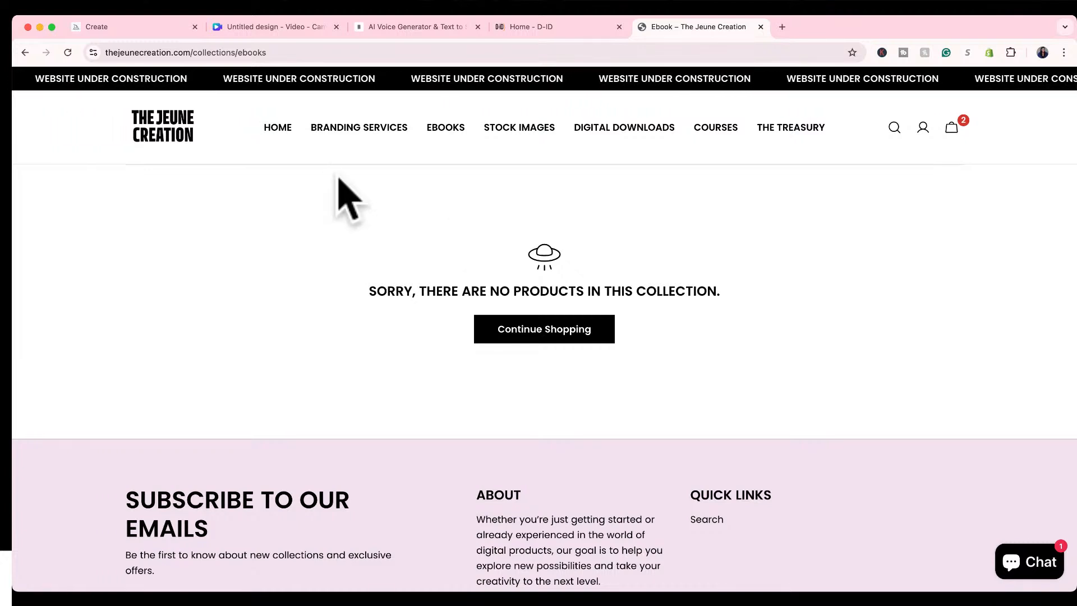
Open the website's Branding Services page and look through the business card design offer.
{"action": "left_click", "coordinate": [359, 134]}
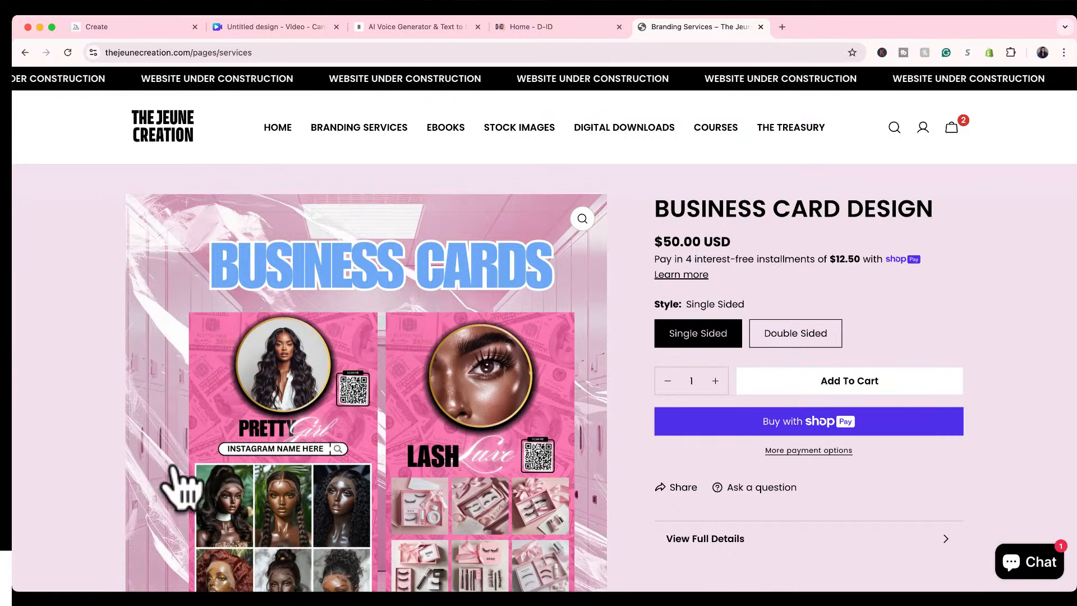
{"action": "scroll", "coordinate": [575, 446], "scroll_direction": "down", "scroll_amount": 2}
{"action": "scroll", "coordinate": [571, 445], "scroll_direction": "down", "scroll_amount": 5}
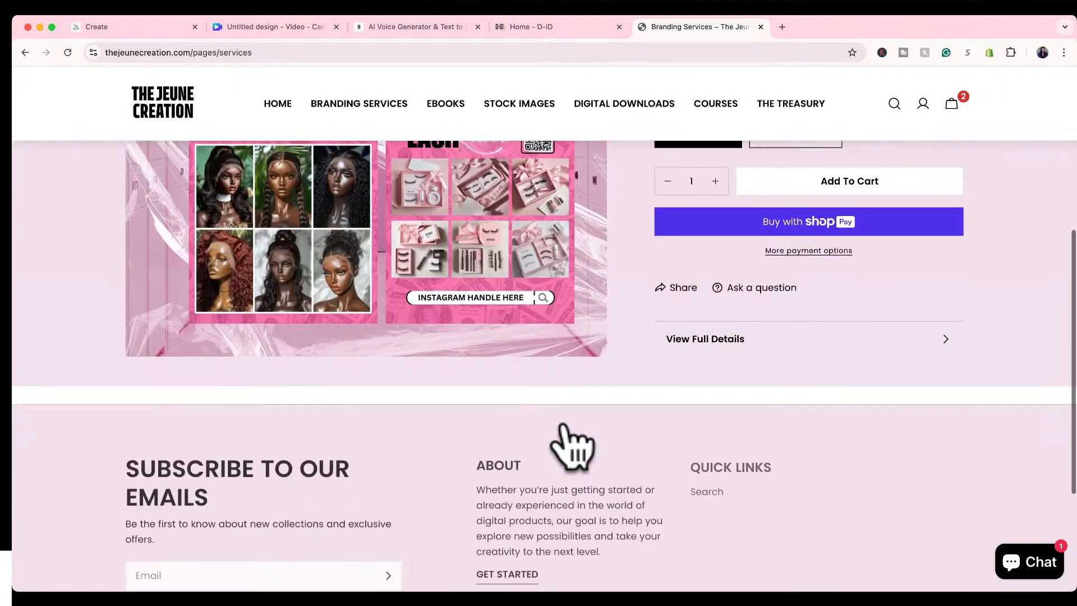
{"action": "scroll", "coordinate": [575, 443], "scroll_direction": "up", "scroll_amount": 10}
Open The Treasury collection and look through the spiral notebooks on sale.
{"action": "left_click", "coordinate": [782, 129]}
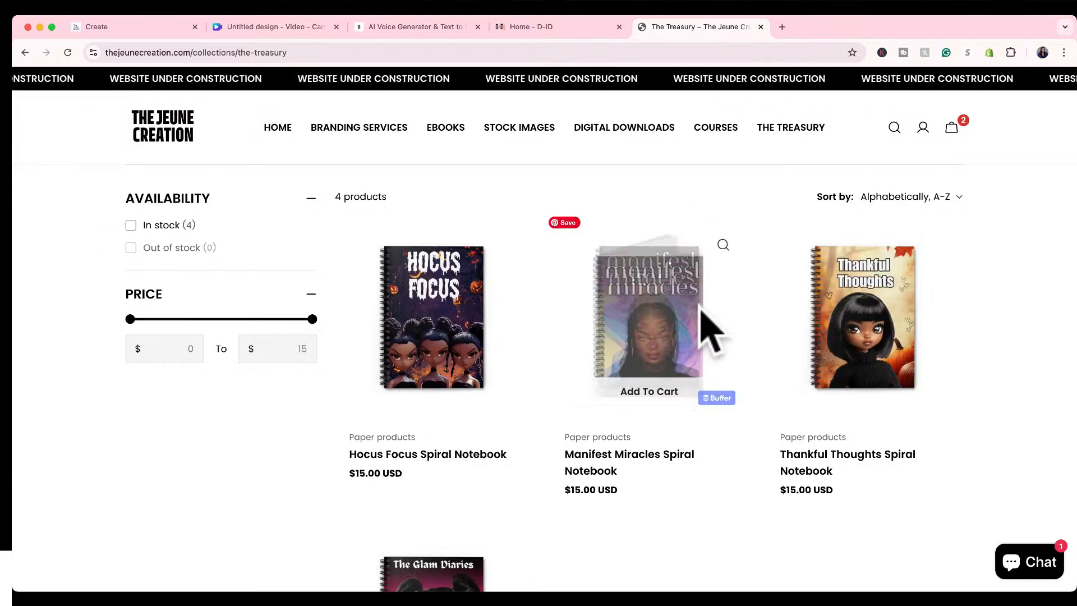
{"action": "scroll", "coordinate": [709, 339], "scroll_direction": "down", "scroll_amount": 3}
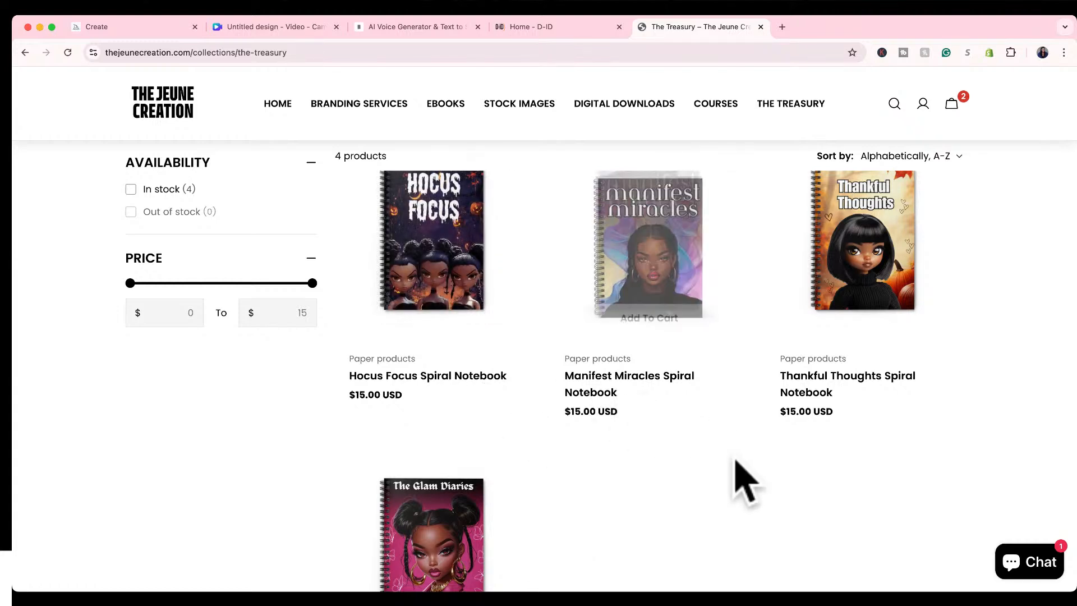
{"action": "scroll", "coordinate": [732, 476], "scroll_direction": "down", "scroll_amount": 3}
{"action": "scroll", "coordinate": [735, 465], "scroll_direction": "up", "scroll_amount": 4}
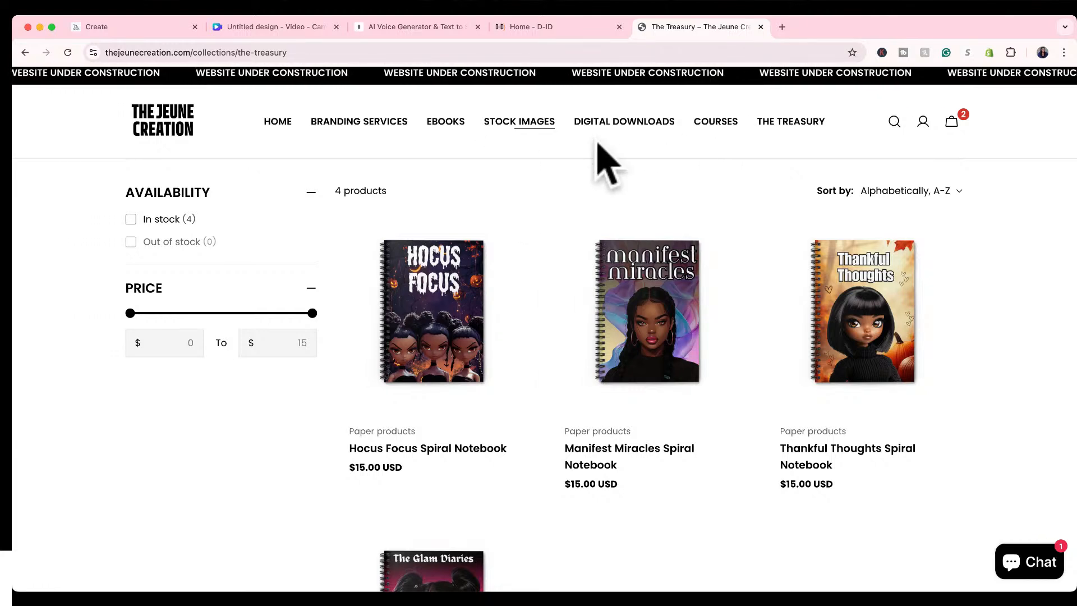
Open the Stock Images collection, reloading the page, and look through the Midjourney AI prompt packs.
{"action": "left_click", "coordinate": [513, 125]}
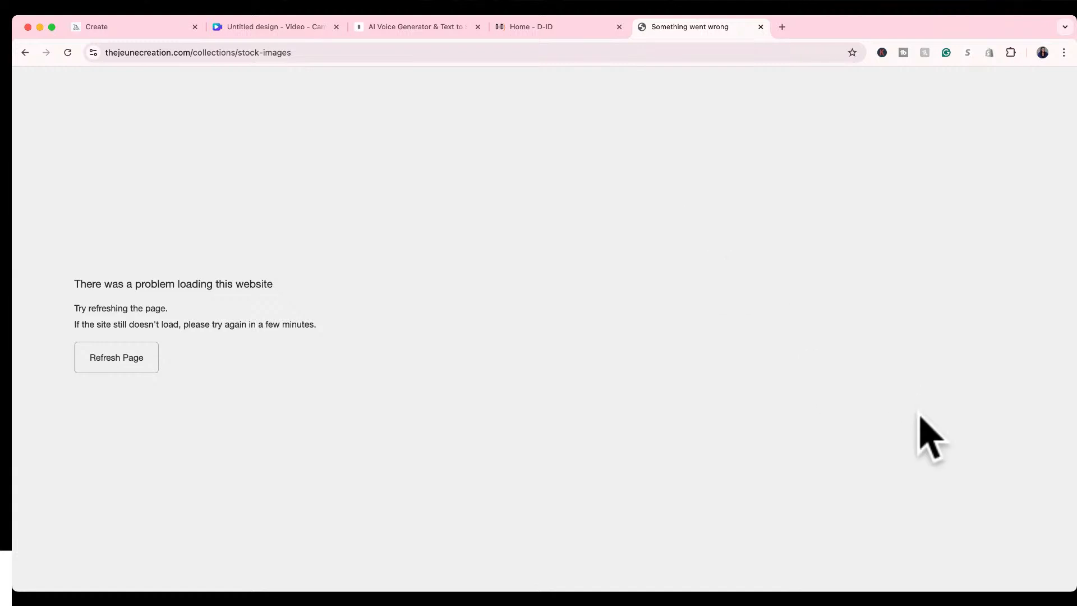
{"action": "left_click", "coordinate": [120, 364]}
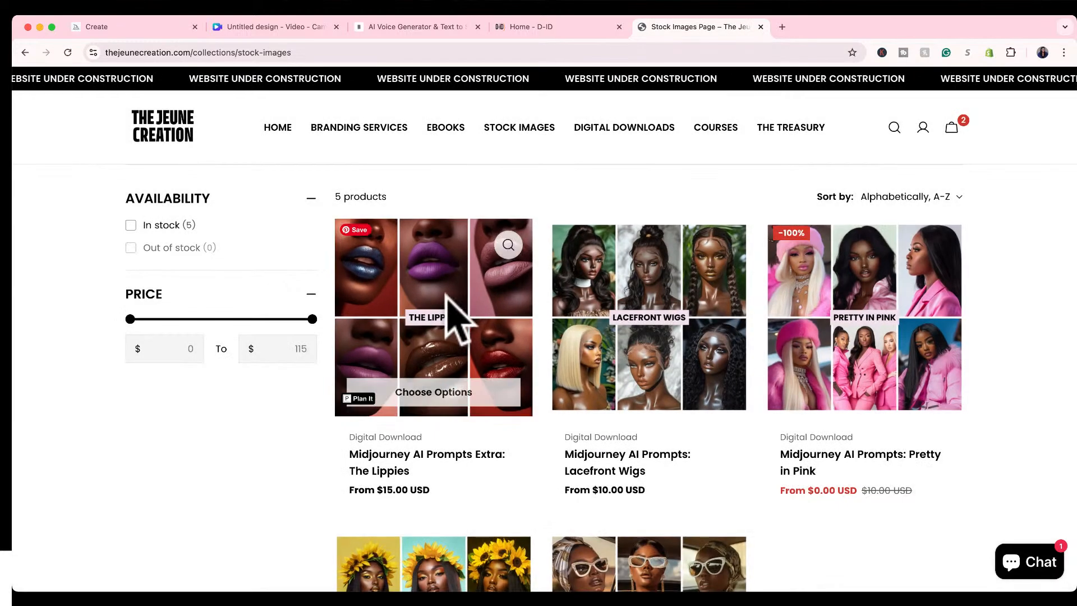
{"action": "mouse_move", "coordinate": [517, 405]}
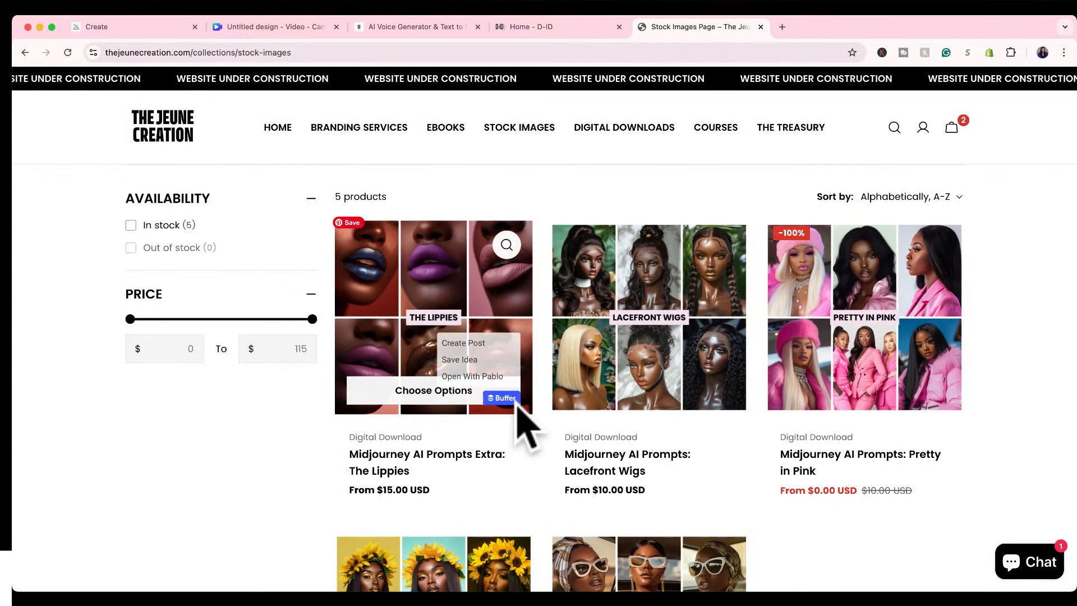
{"action": "scroll", "coordinate": [519, 427], "scroll_direction": "down", "scroll_amount": 2}
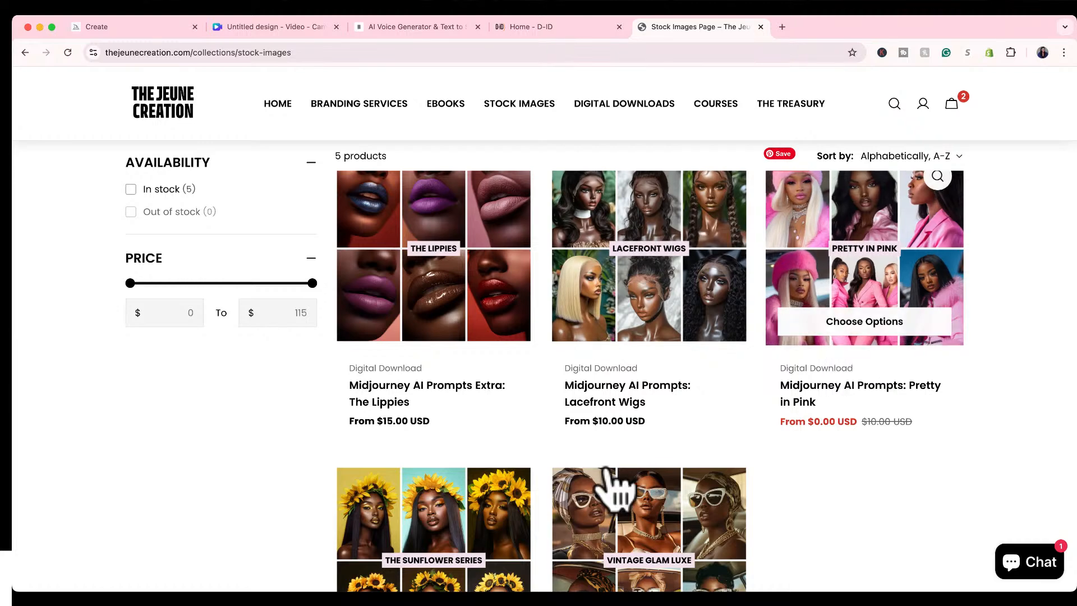
{"action": "scroll", "coordinate": [621, 498], "scroll_direction": "down", "scroll_amount": 3}
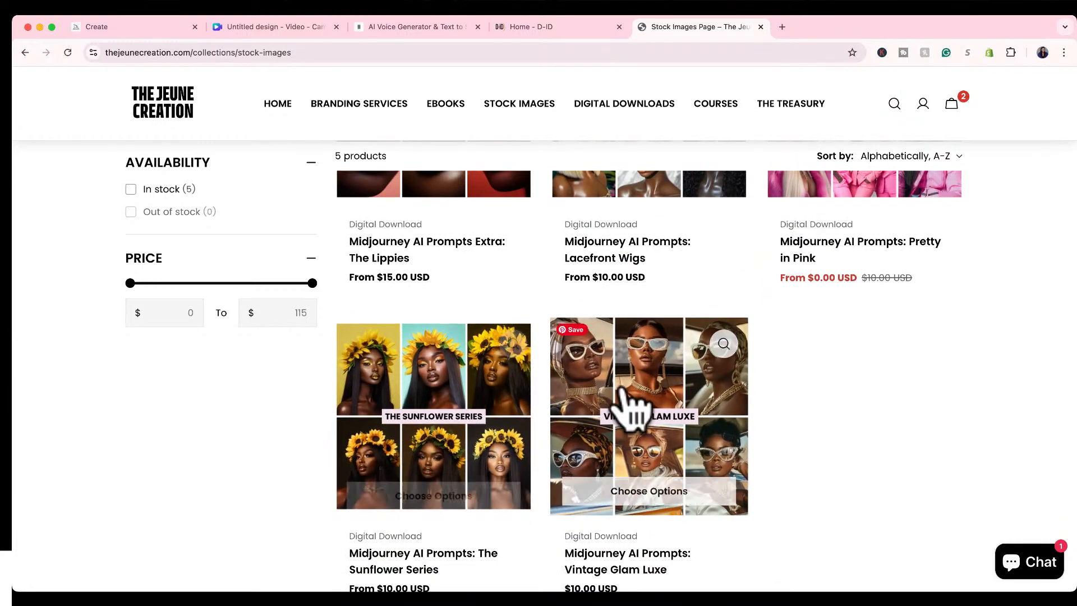
{"action": "scroll", "coordinate": [697, 301], "scroll_direction": "up", "scroll_amount": 4}
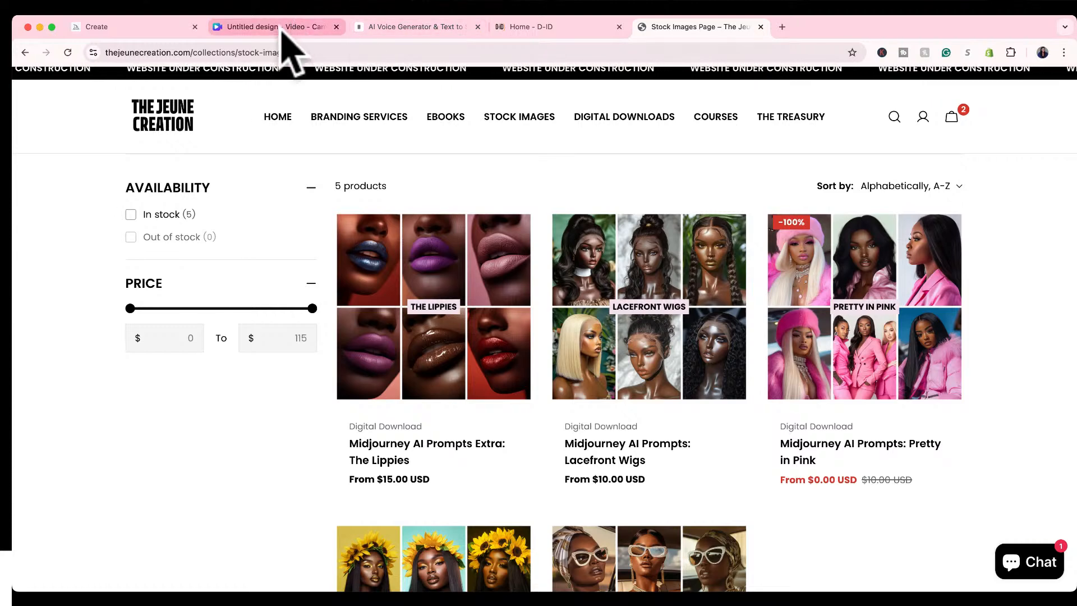
Return to Midjourney and reuse the beauty studio woman's prompt as a new prompt.
{"action": "left_click", "coordinate": [142, 28]}
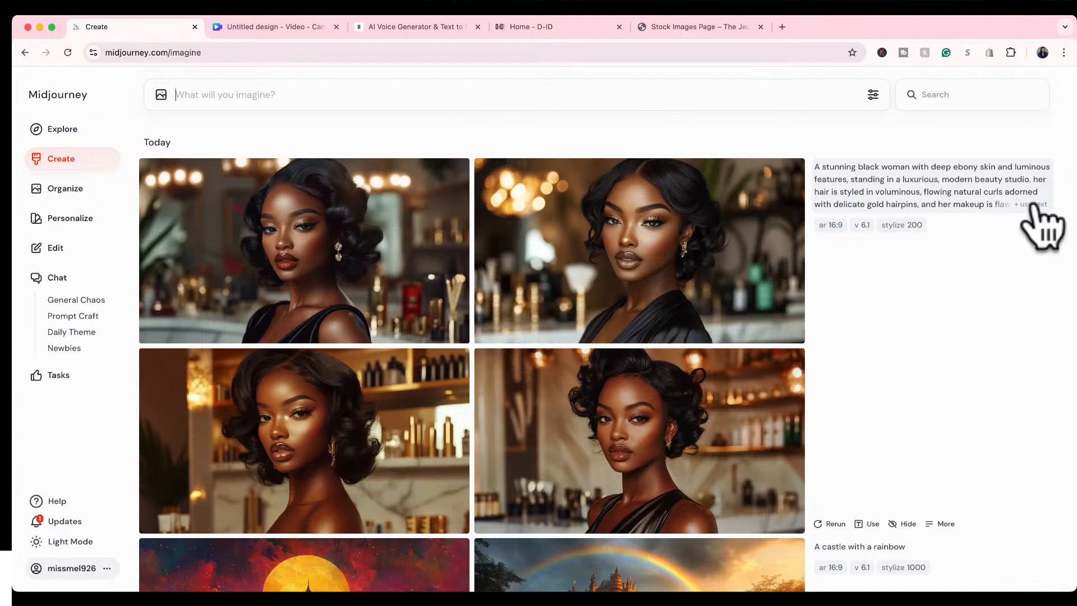
{"action": "left_click", "coordinate": [1030, 205]}
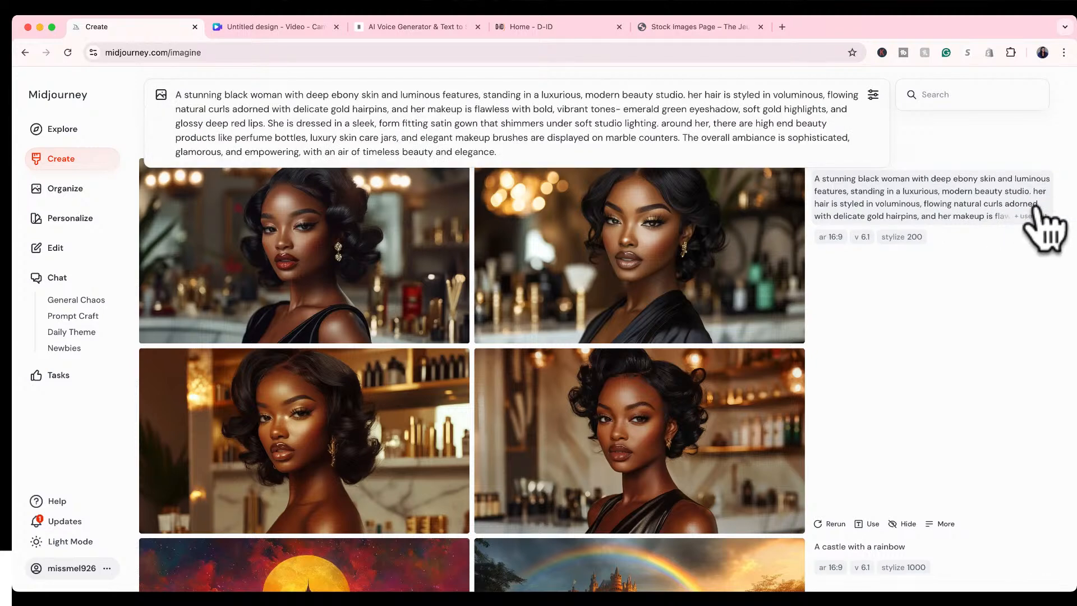
View the four generated beauty studio portraits at full size, going back to the second one before leaving the full-size view.
{"action": "mouse_move", "coordinate": [681, 340]}
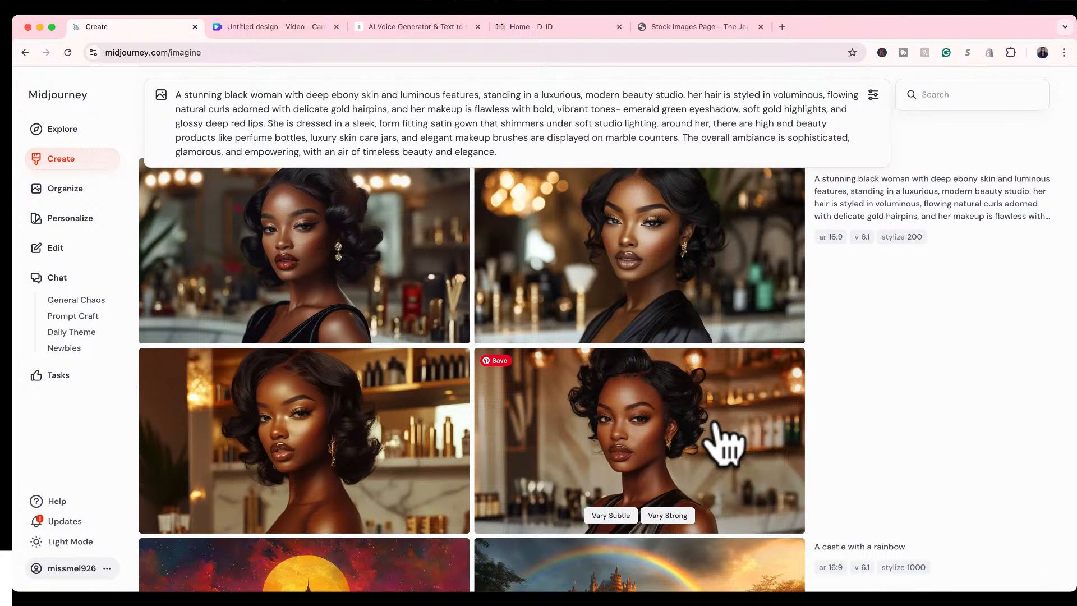
{"action": "left_click", "coordinate": [336, 292]}
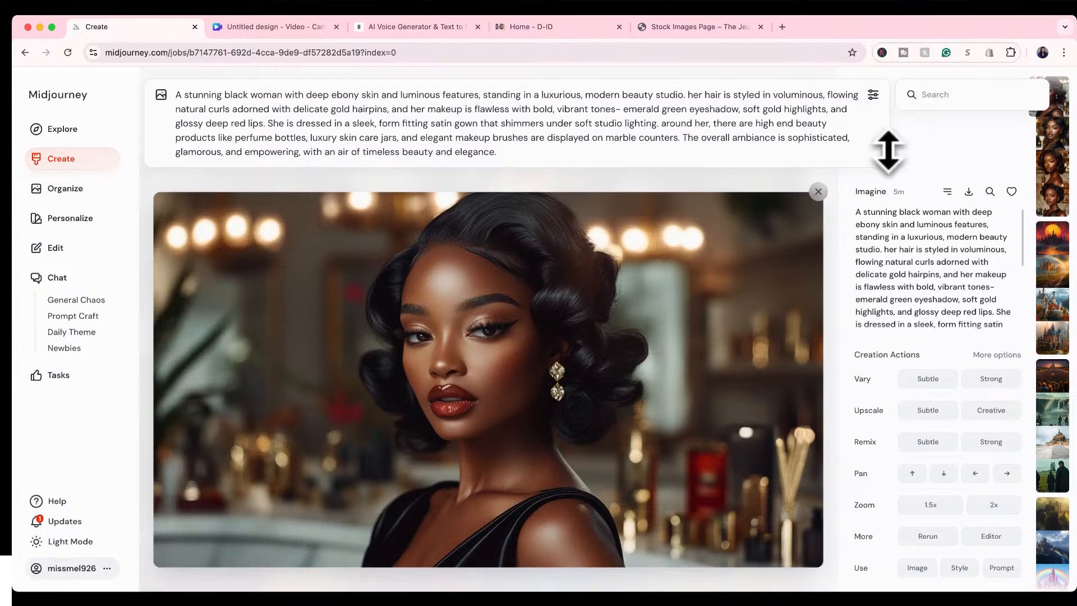
{"action": "left_click", "coordinate": [602, 309]}
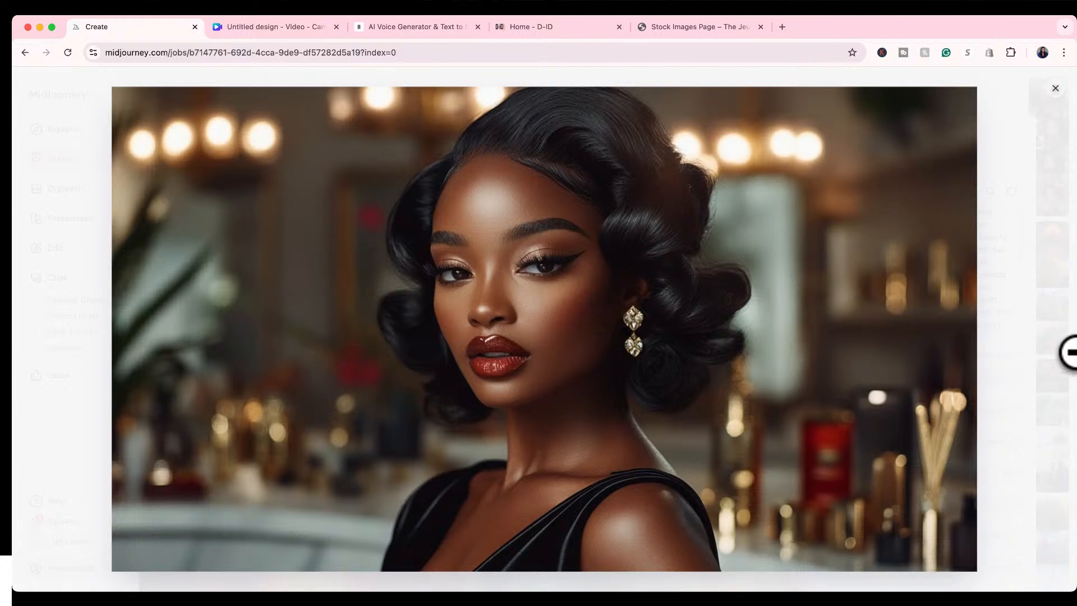
{"action": "left_click", "coordinate": [1067, 355]}
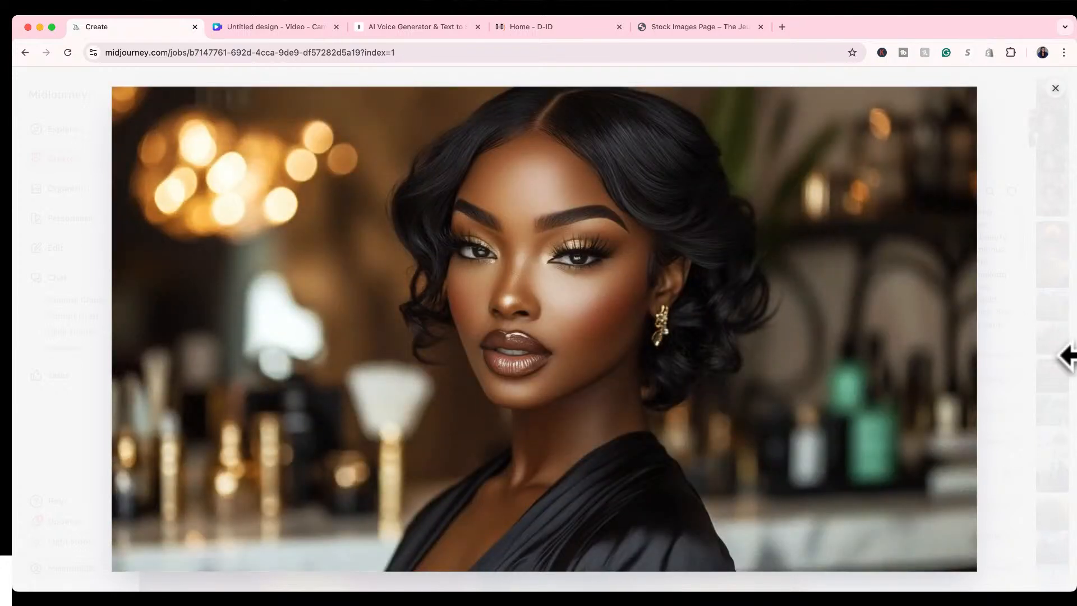
{"action": "left_click", "coordinate": [1066, 355]}
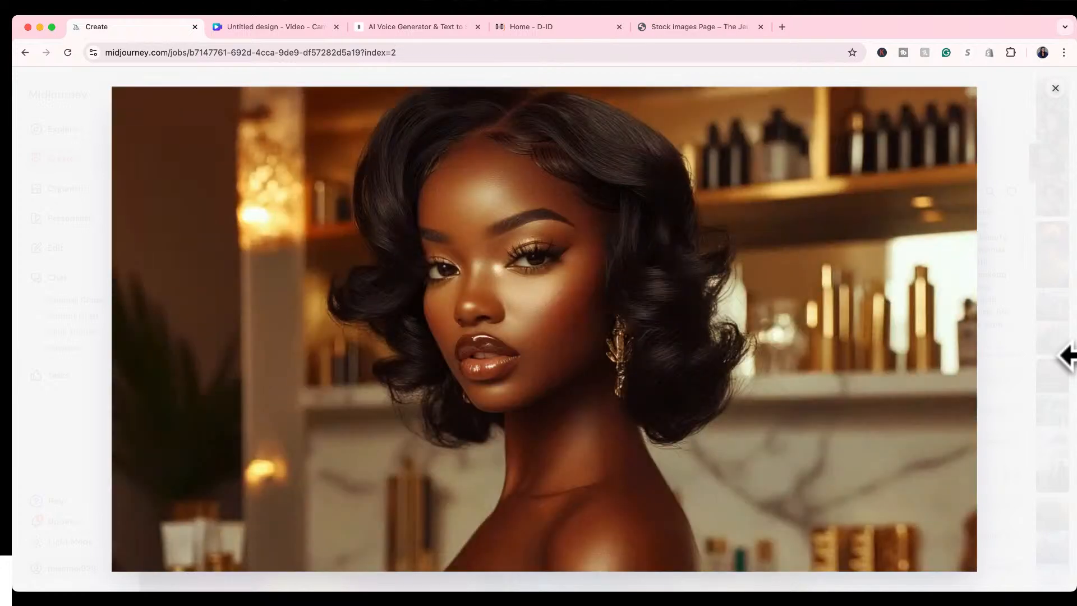
{"action": "key", "text": "Right"}
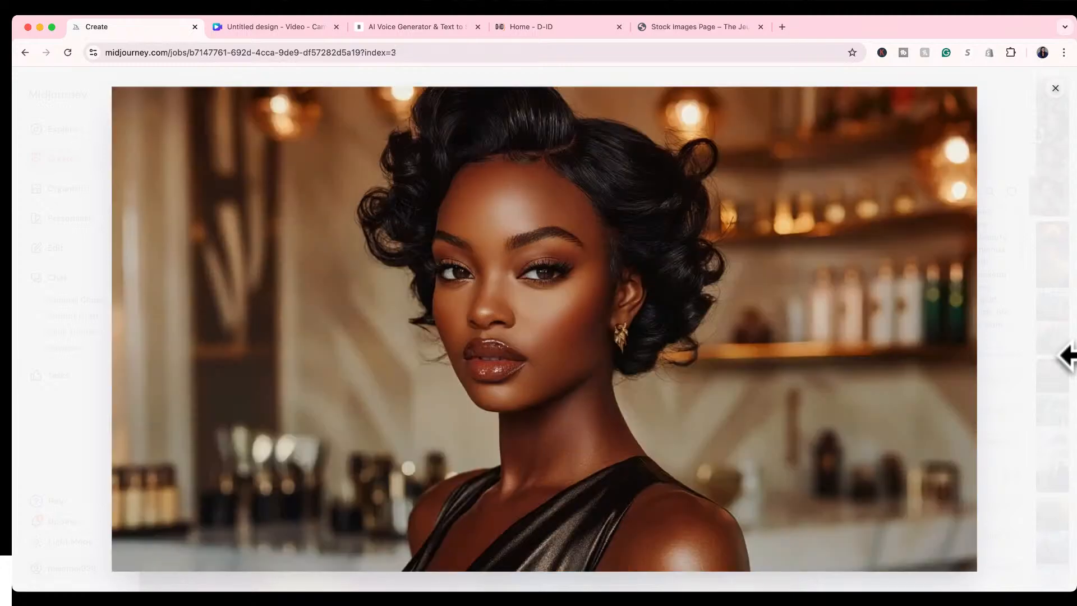
{"action": "key", "text": "Left"}
{"action": "key", "text": "Left"}
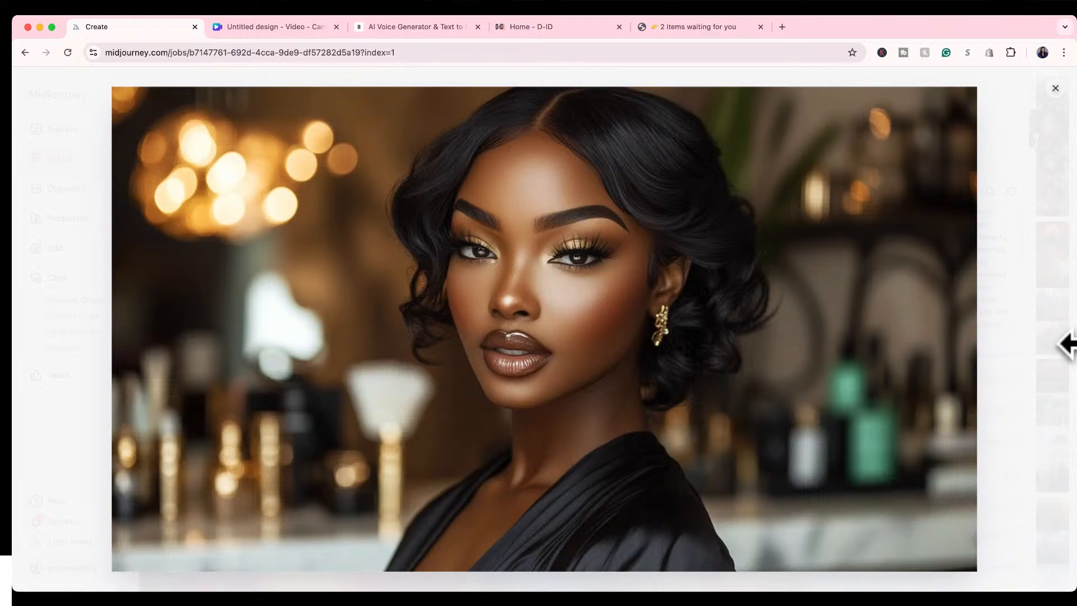
{"action": "left_click", "coordinate": [1054, 90]}
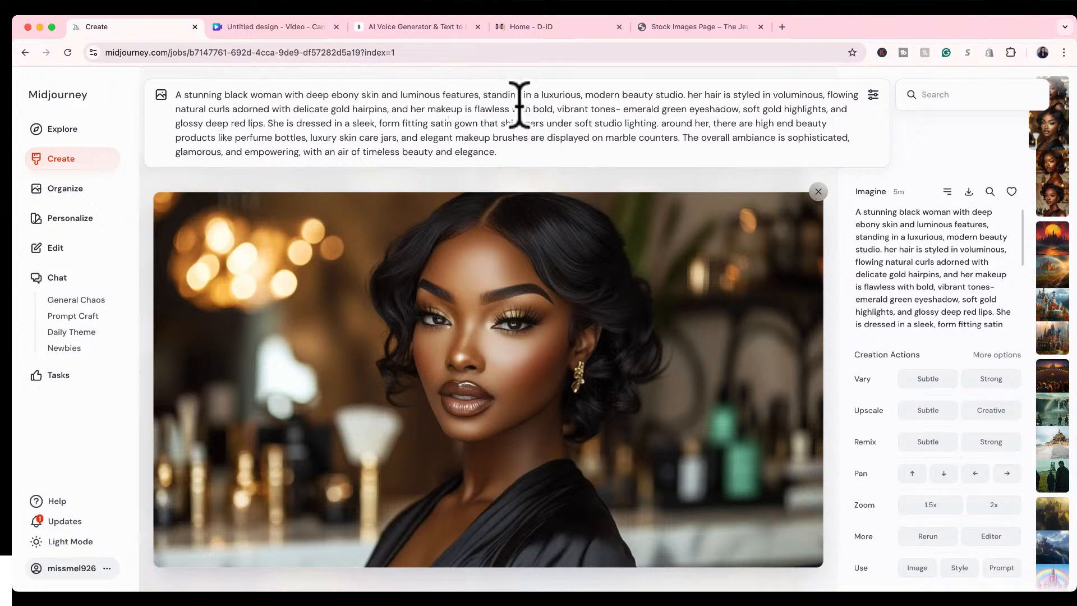
Add "She is facing forward in front of the camera" to the end of the prompt, generate the images and close the enlarged portrait.
{"action": "type", "text": "She is "}
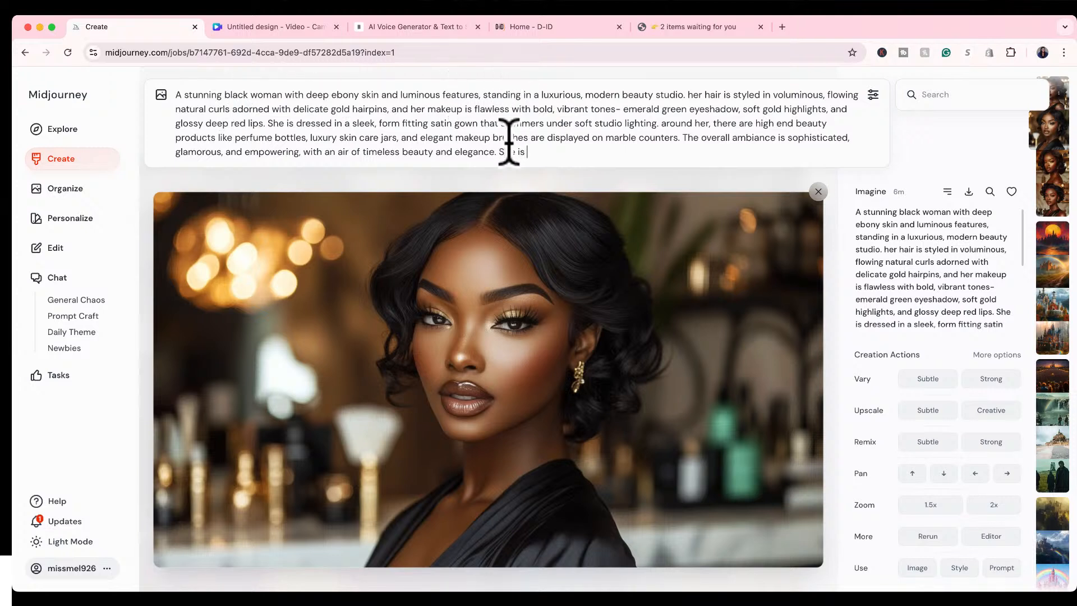
{"action": "type", "text": "facing foward in ront"}
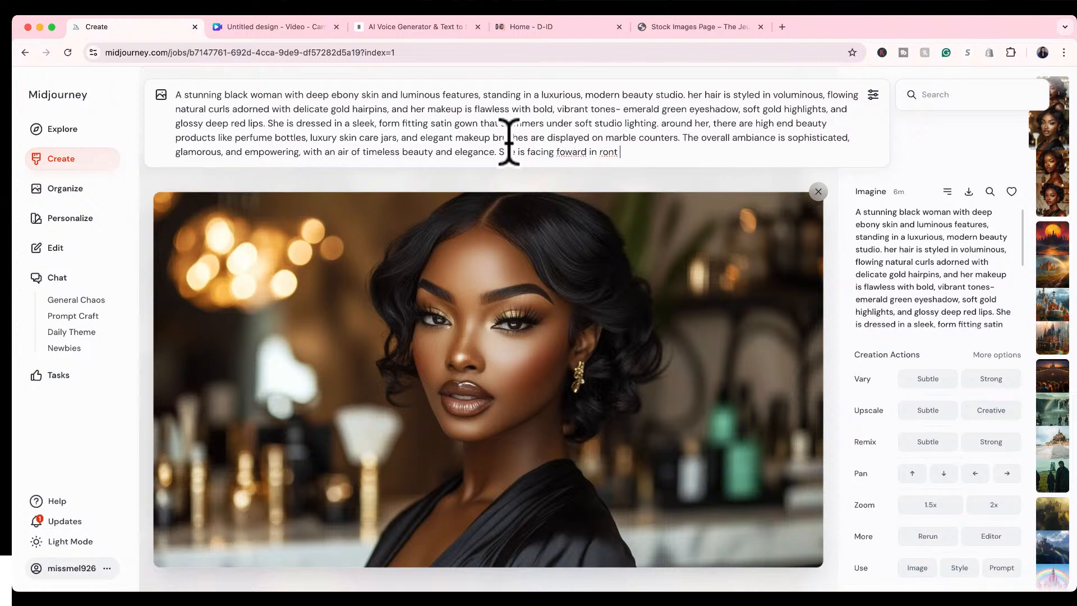
{"action": "key", "text": "BackSpace"}
{"action": "key", "text": "BackSpace"}
{"action": "key", "text": "BackSpace"}
{"action": "key", "text": "BackSpace"}
{"action": "key", "text": "BackSpace"}
{"action": "key", "text": "BackSpace"}
{"action": "key", "text": "BackSpace"}
{"action": "key", "text": "BackSpace"}
{"action": "key", "text": "BackSpace"}
{"action": "key", "text": "BackSpace"}
{"action": "key", "text": "BackSpace"}
{"action": "key", "text": "BackSpace"}
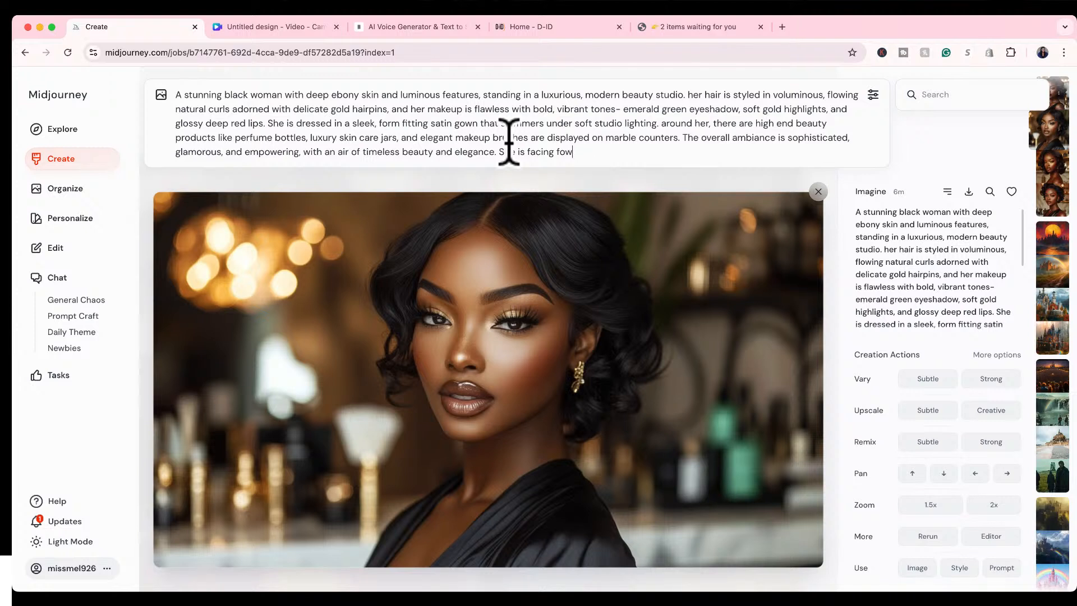
{"action": "key", "text": "BackSpace"}
{"action": "type", "text": "rward in front of the camera"}
{"action": "key", "text": "Return"}
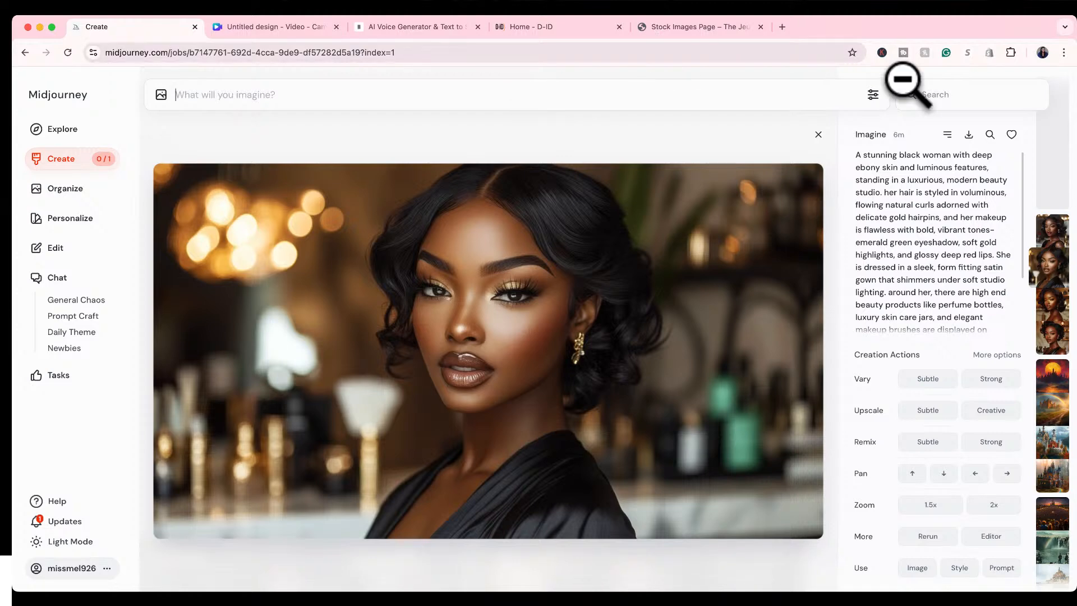
{"action": "left_click", "coordinate": [818, 134]}
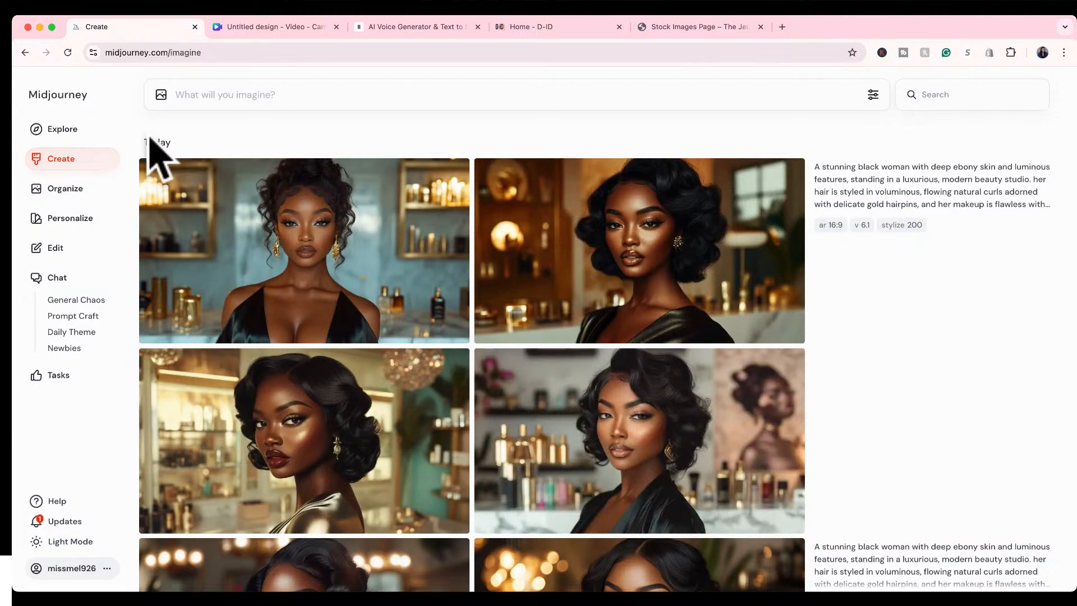
Open the first new front-facing portrait in the editor and erase the woman's black dress and shoulders.
{"action": "left_click", "coordinate": [262, 262]}
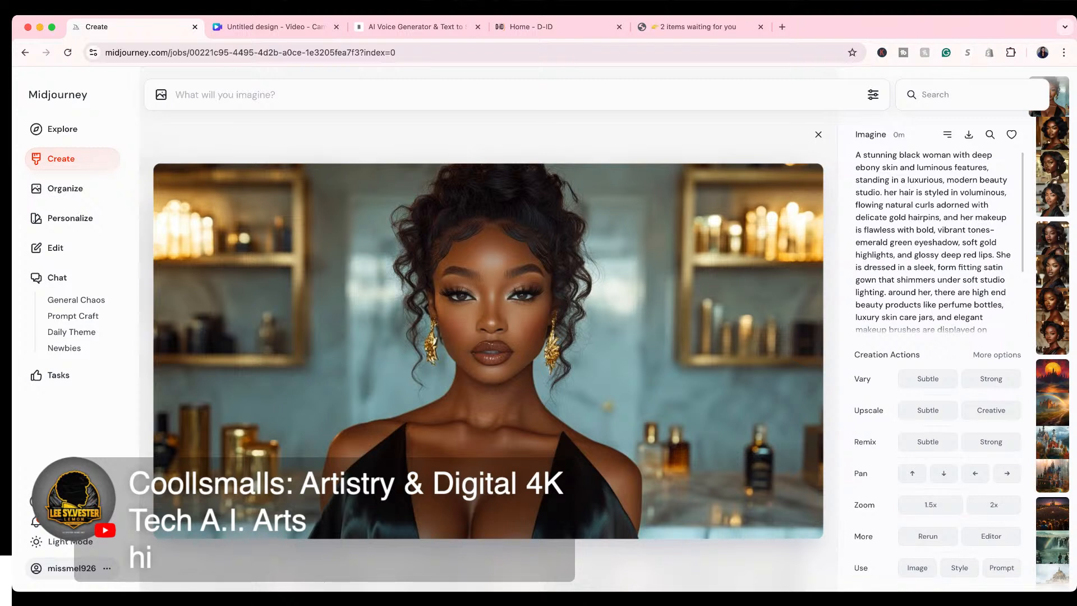
{"action": "left_click", "coordinate": [983, 537]}
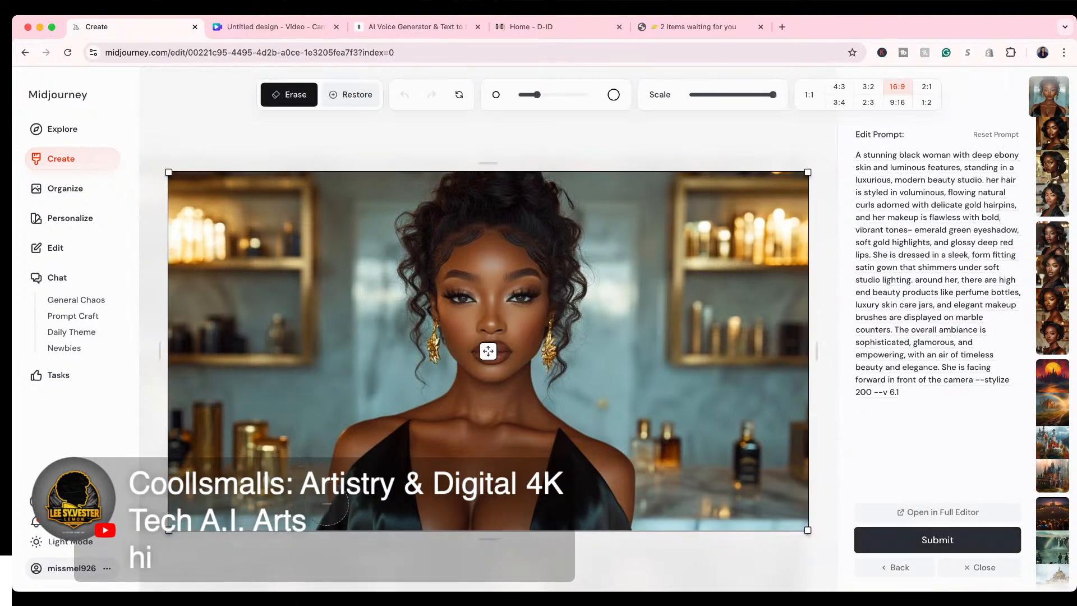
{"action": "mouse_move", "coordinate": [320, 526]}
{"action": "left_mouse_down"}
{"action": "mouse_move", "coordinate": [401, 435]}
{"action": "mouse_move", "coordinate": [407, 531]}
{"action": "mouse_move", "coordinate": [360, 530]}
{"action": "mouse_move", "coordinate": [374, 508]}
{"action": "mouse_move", "coordinate": [399, 505]}
{"action": "mouse_move", "coordinate": [543, 526]}
{"action": "mouse_move", "coordinate": [635, 519]}
{"action": "mouse_move", "coordinate": [626, 485]}
{"action": "mouse_move", "coordinate": [564, 446]}
{"action": "mouse_move", "coordinate": [538, 498]}
{"action": "mouse_move", "coordinate": [594, 497]}
{"action": "mouse_move", "coordinate": [373, 488]}
{"action": "mouse_move", "coordinate": [346, 471]}
{"action": "mouse_move", "coordinate": [371, 441]}
{"action": "mouse_move", "coordinate": [442, 459]}
{"action": "mouse_move", "coordinate": [604, 460]}
{"action": "left_mouse_up"}
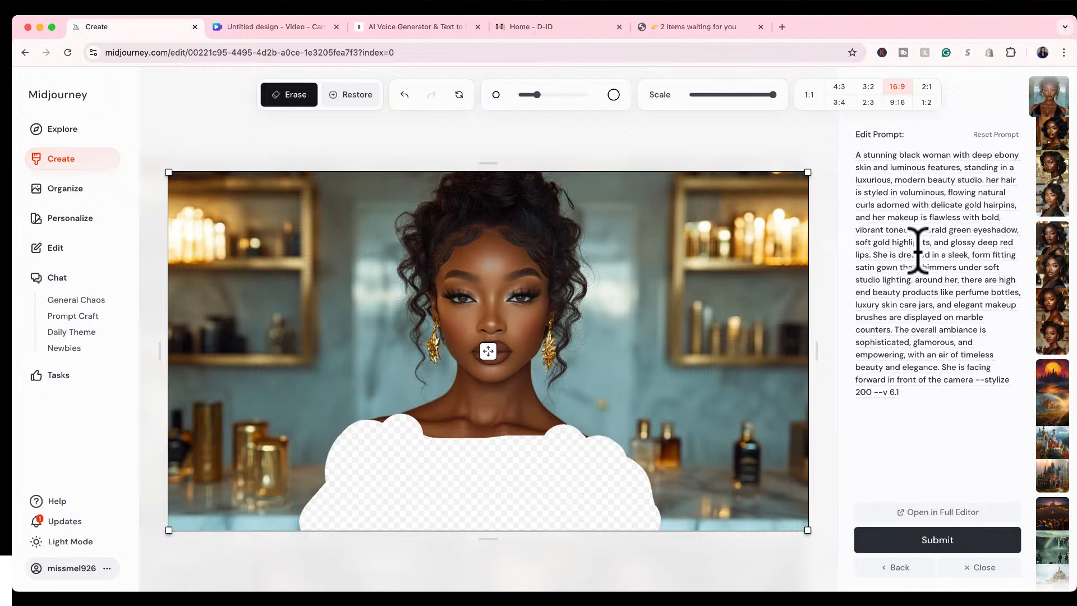
Replace "sleek, form fitting satin gown" with "beautiful gold top" in the edit prompt, submit the edit and close the editor.
{"action": "left_click", "coordinate": [950, 256]}
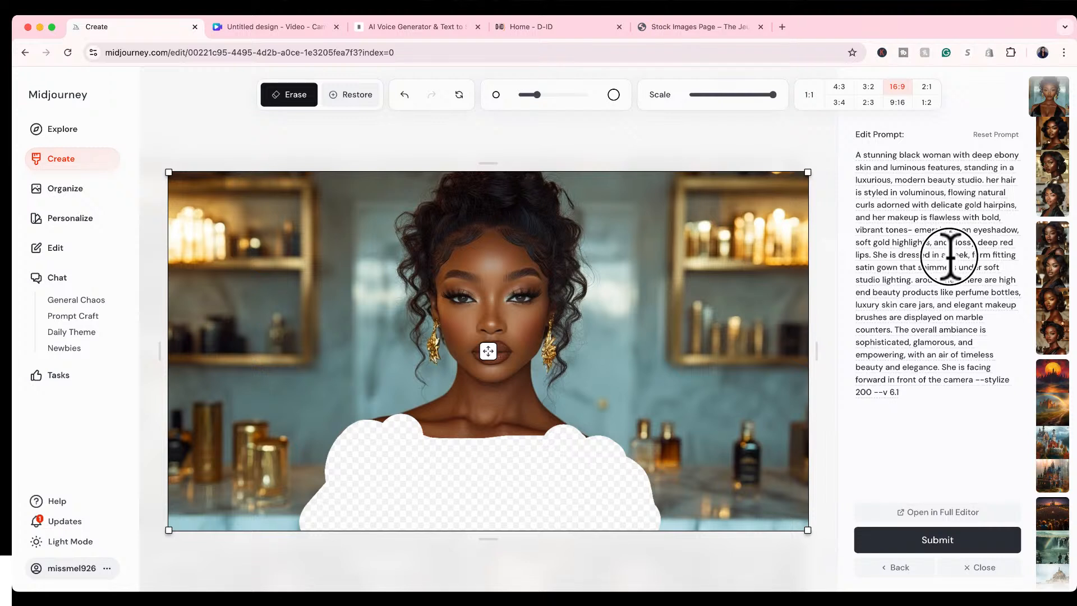
{"action": "left_click_drag", "start_coordinate": [950, 256], "coordinate": [900, 268]}
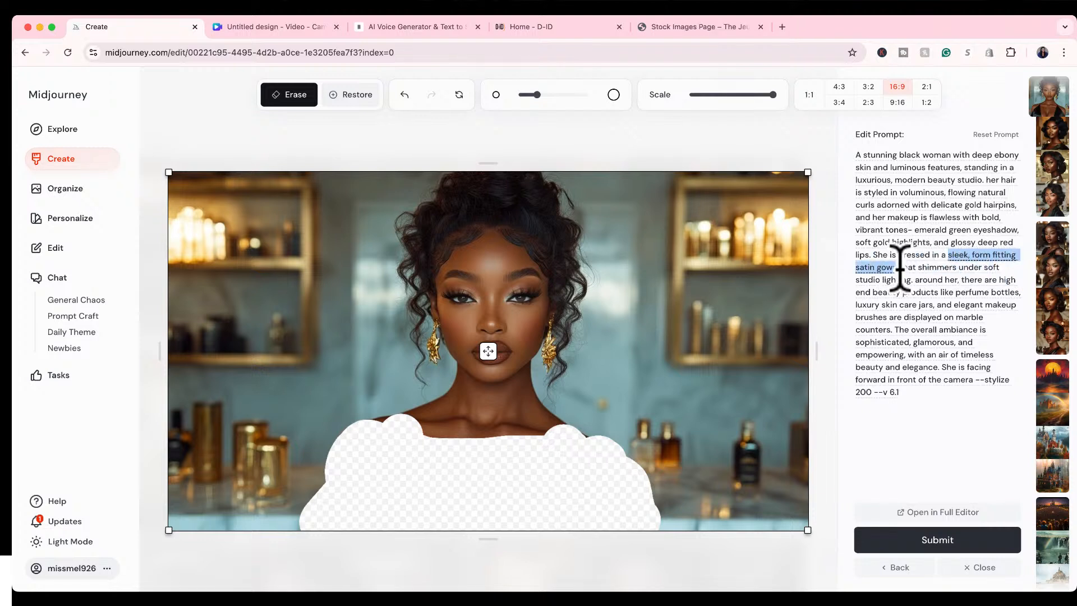
{"action": "type", "text": "beautiful"}
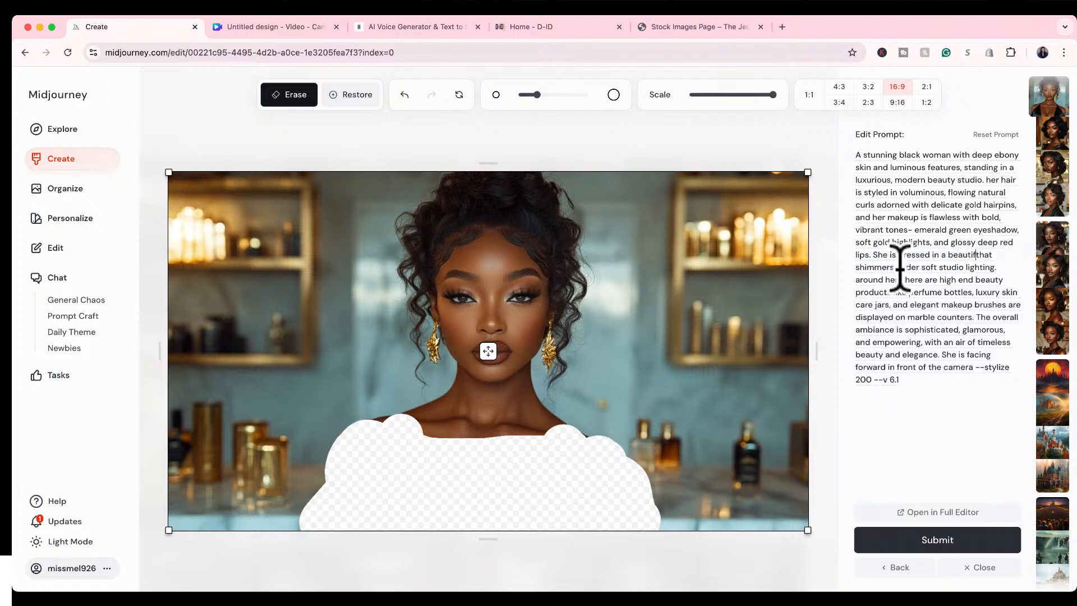
{"action": "type", "text": " gold top"}
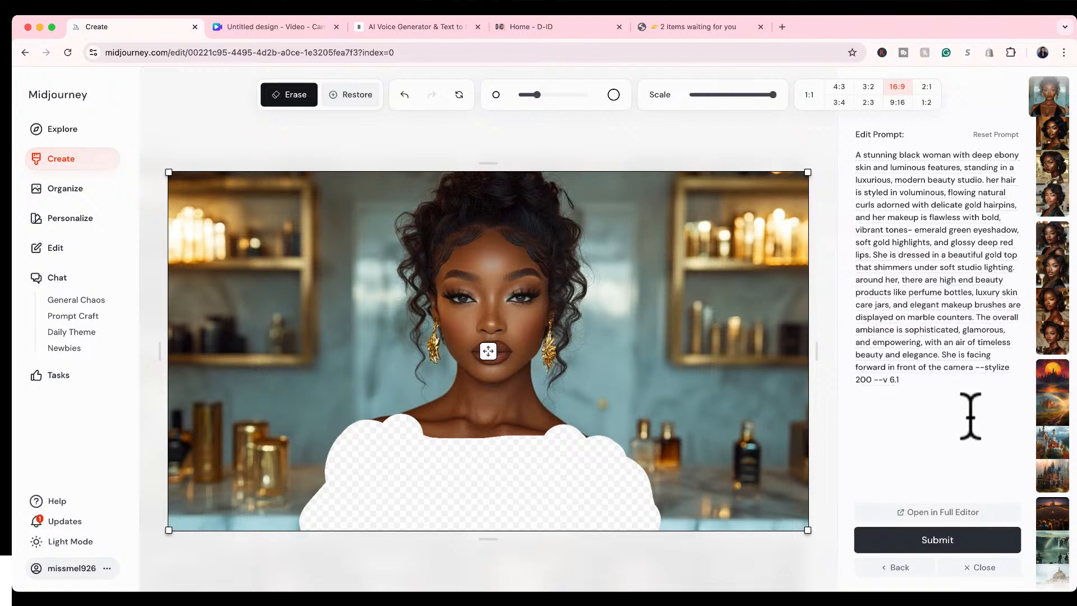
{"action": "left_click", "coordinate": [933, 539]}
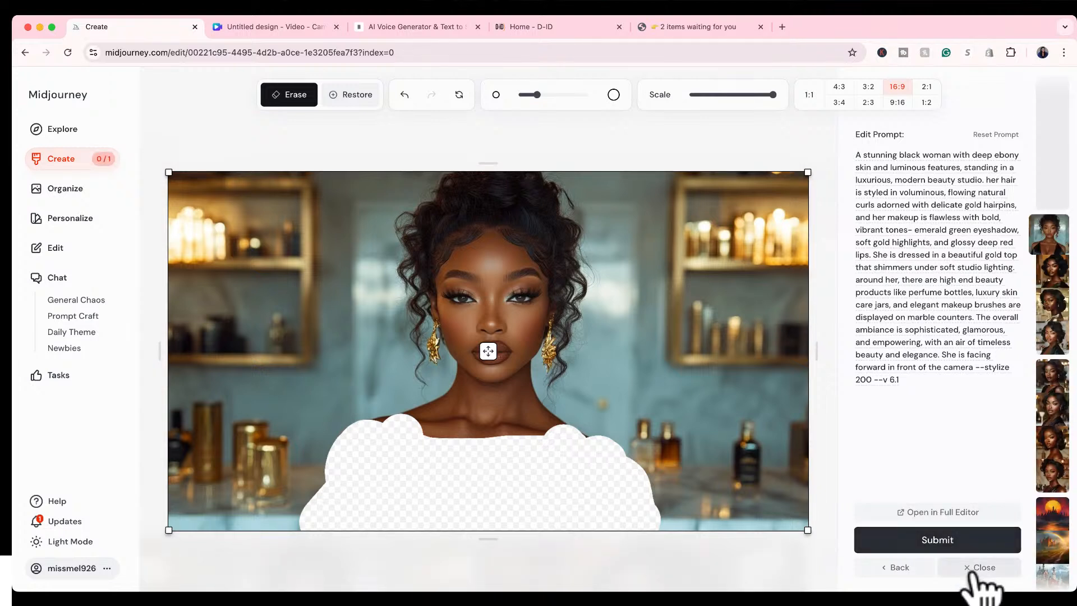
{"action": "left_click", "coordinate": [976, 568]}
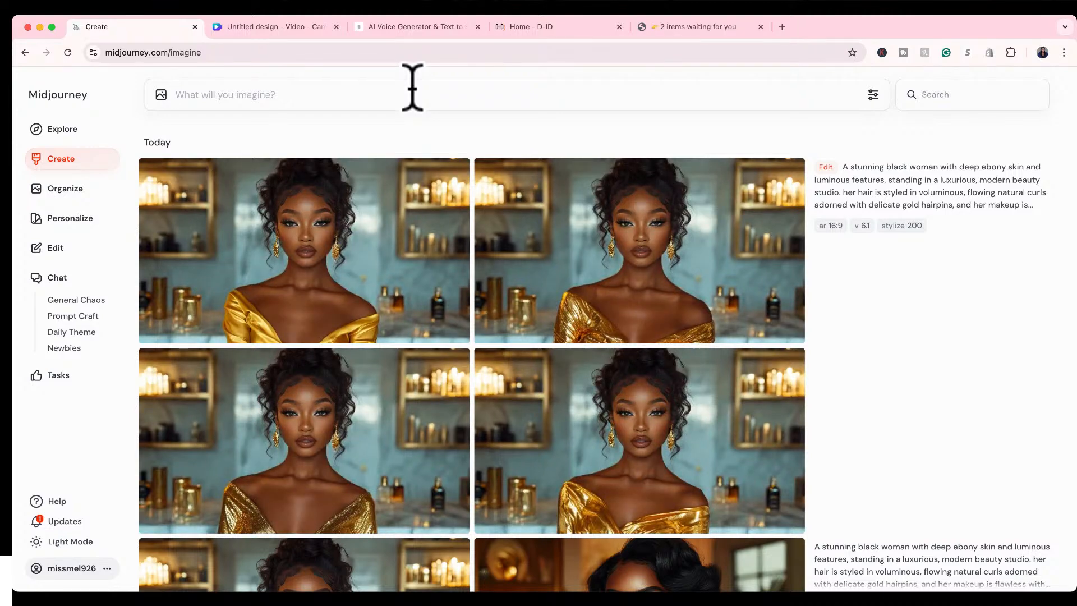
View the four gold top portraits from the edit at full size, going back to the second one.
{"action": "left_click", "coordinate": [385, 227]}
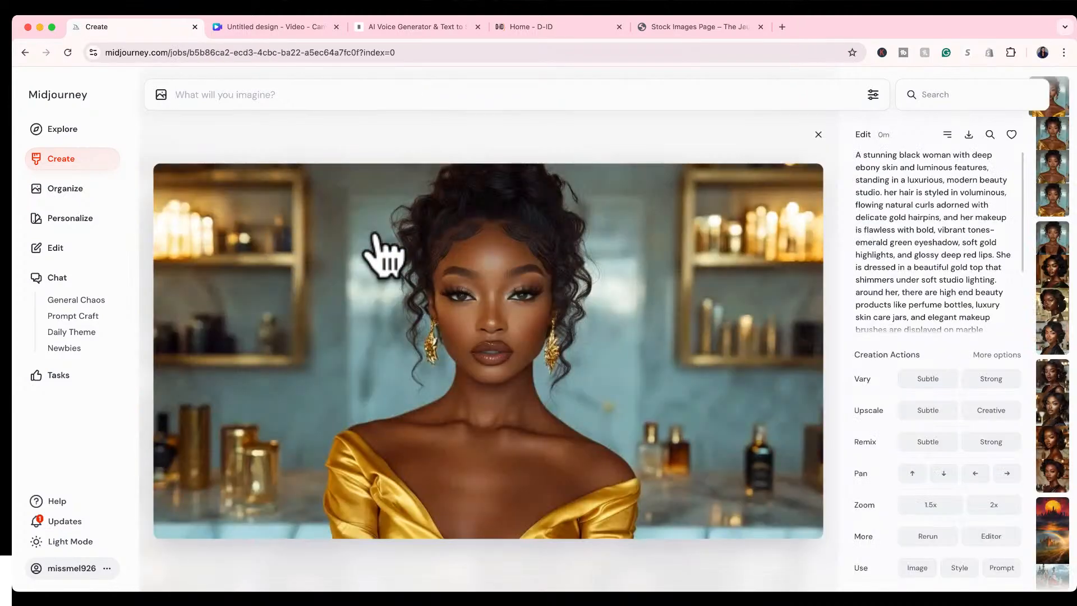
{"action": "key", "text": "Right"}
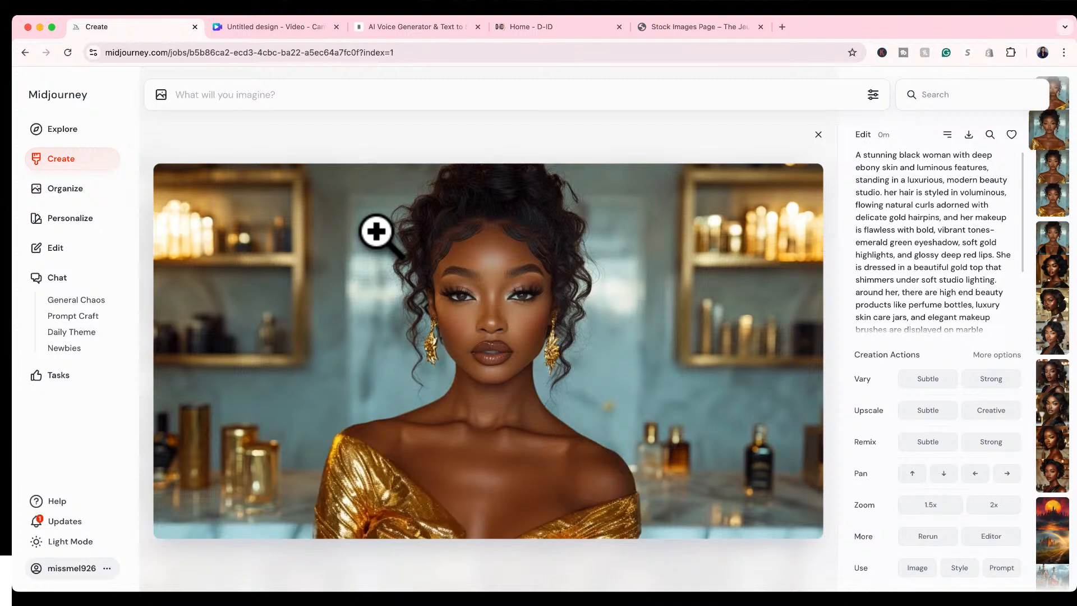
{"action": "key", "text": "Right"}
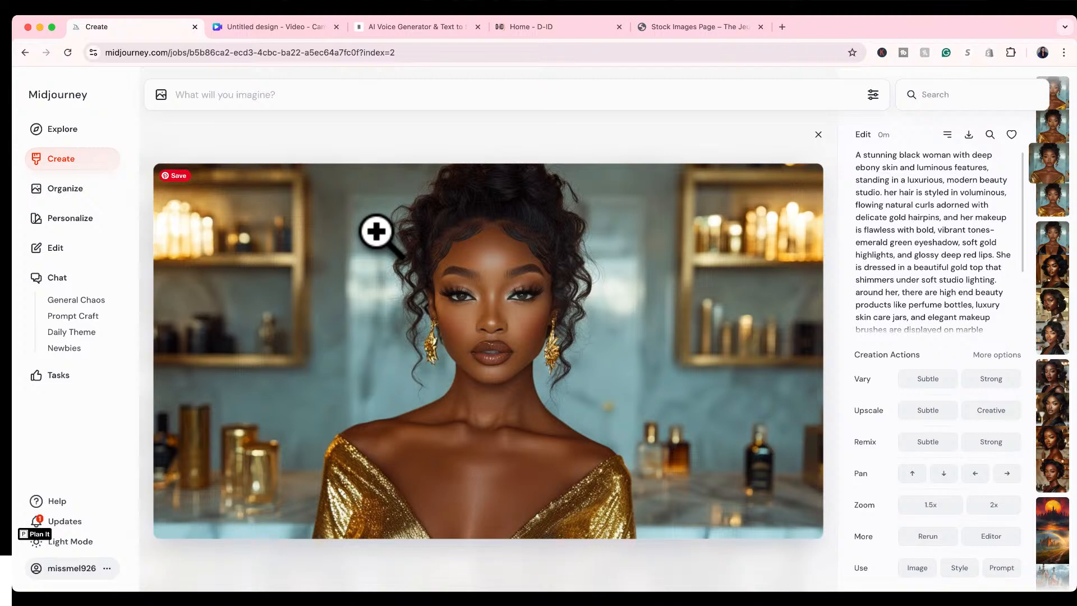
{"action": "key", "text": "Right"}
{"action": "key", "text": "Left"}
{"action": "key", "text": "Left"}
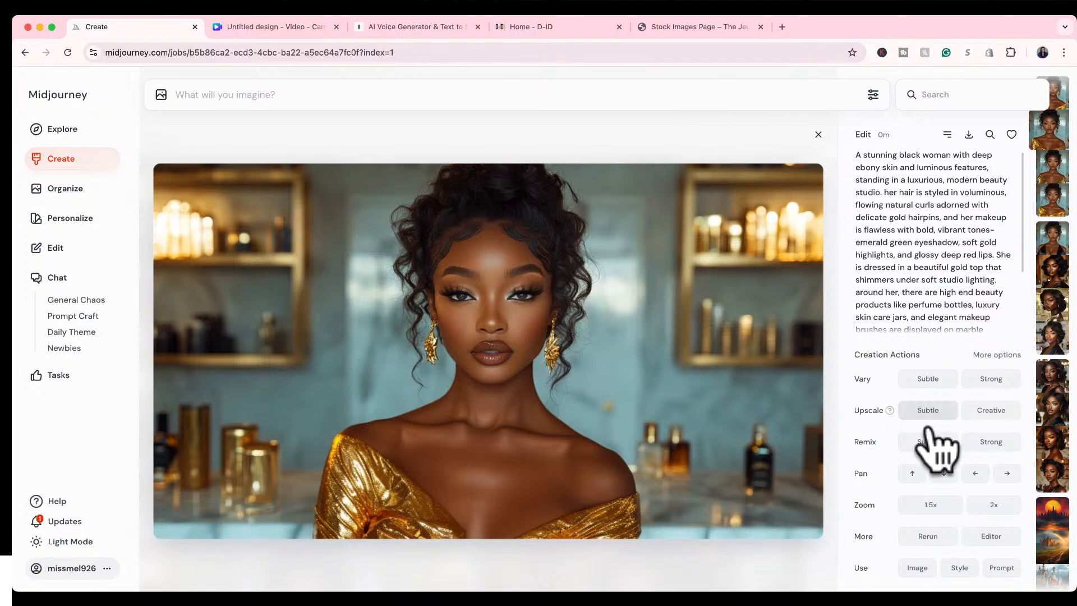
Rerun the edit from the second gold top portrait, close the enlarged view and load the edit's prompt for reuse.
{"action": "left_click", "coordinate": [919, 536]}
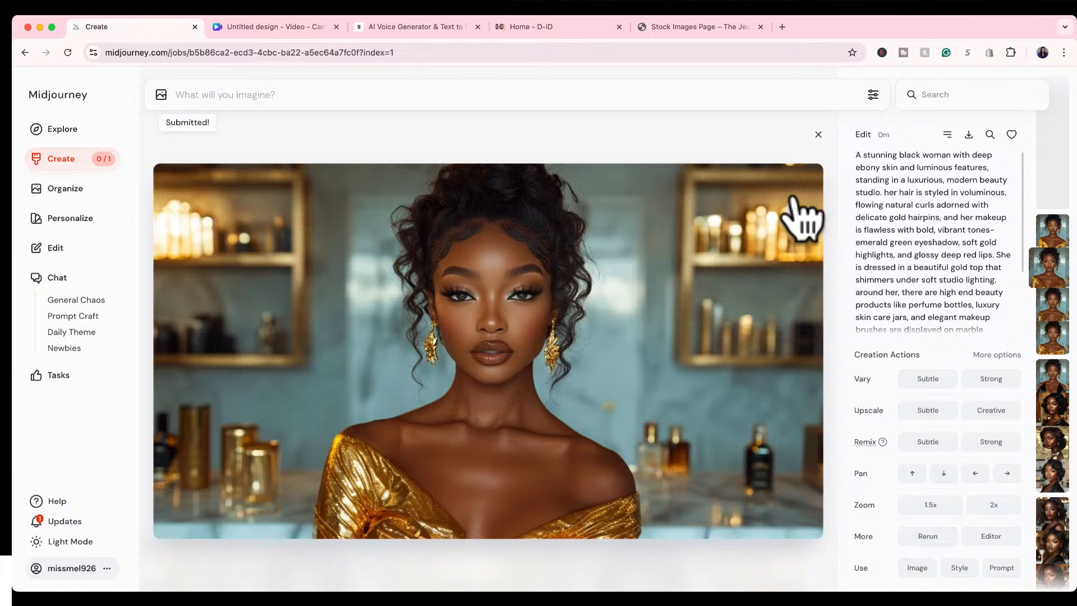
{"action": "left_click", "coordinate": [817, 135]}
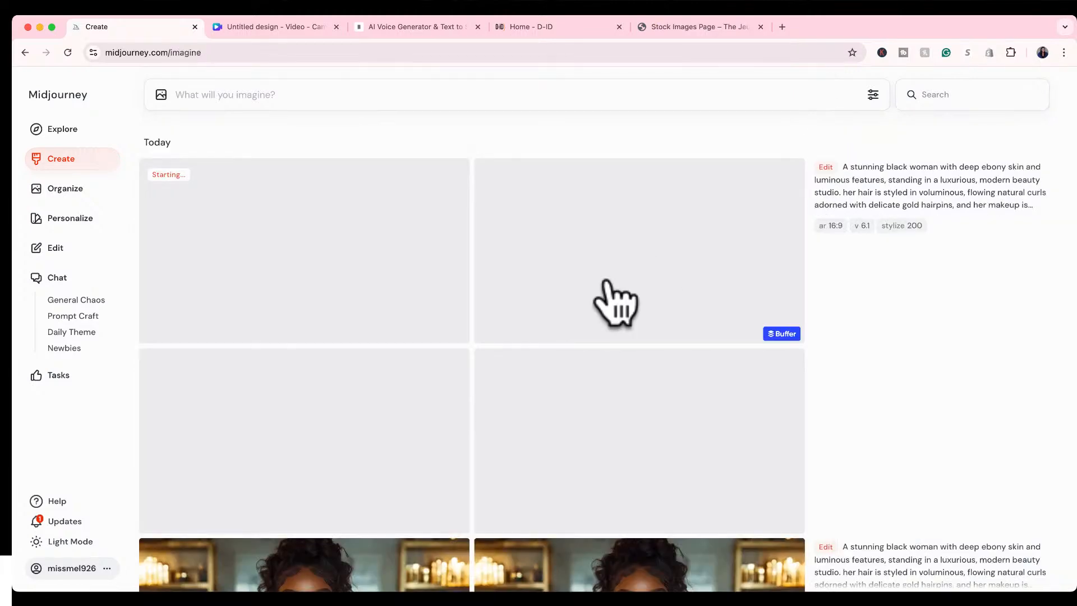
{"action": "left_click", "coordinate": [1030, 204]}
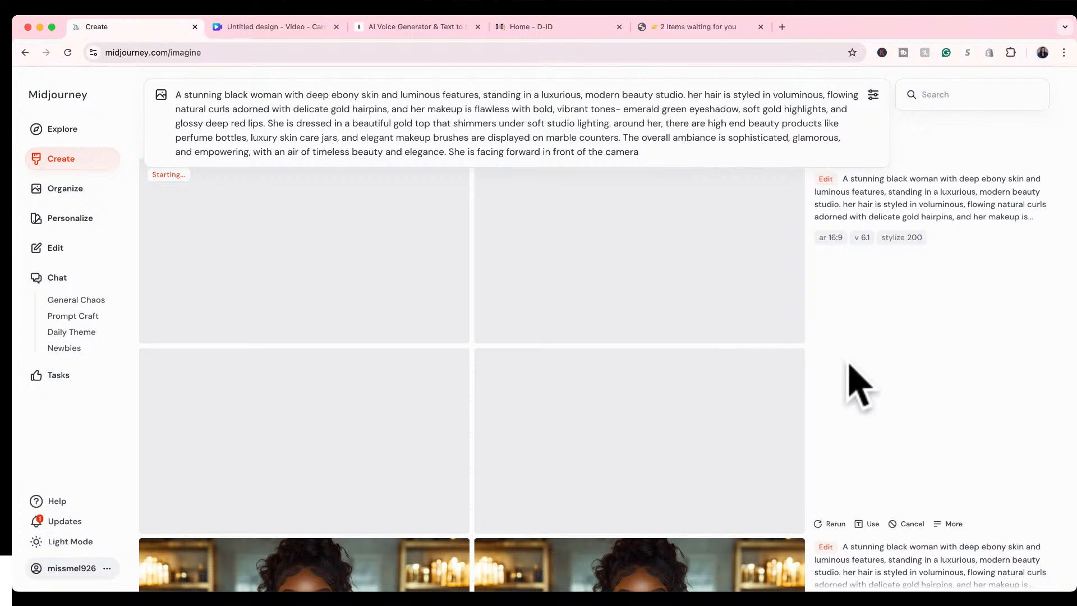
{"action": "left_click", "coordinate": [872, 94]}
{"action": "left_click", "coordinate": [873, 95]}
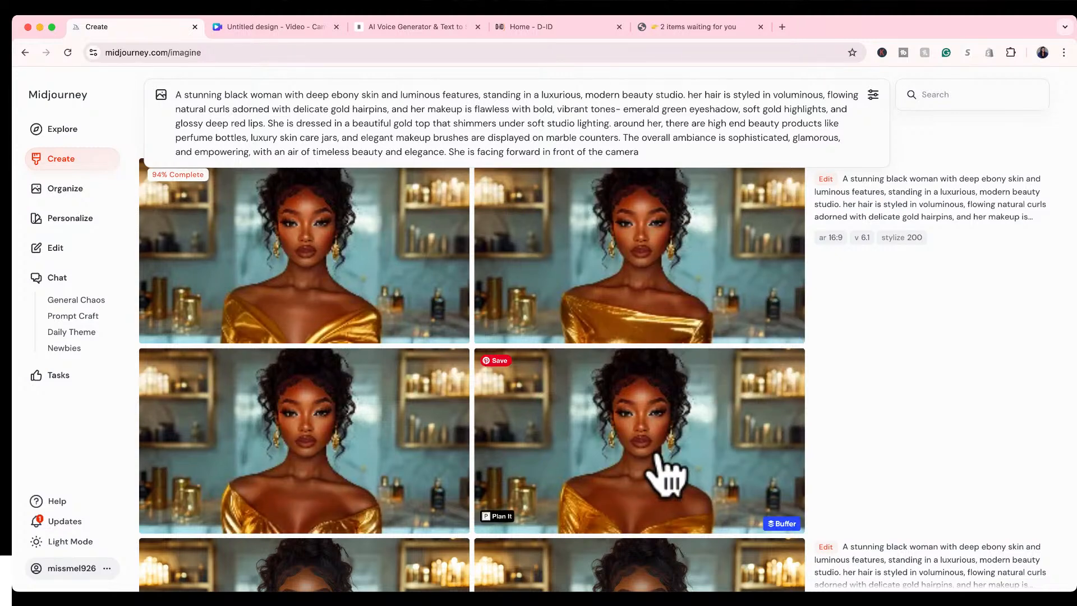
View the rerun's portraits at full size, going back to the third one before closing the enlarged view.
{"action": "left_click", "coordinate": [341, 302]}
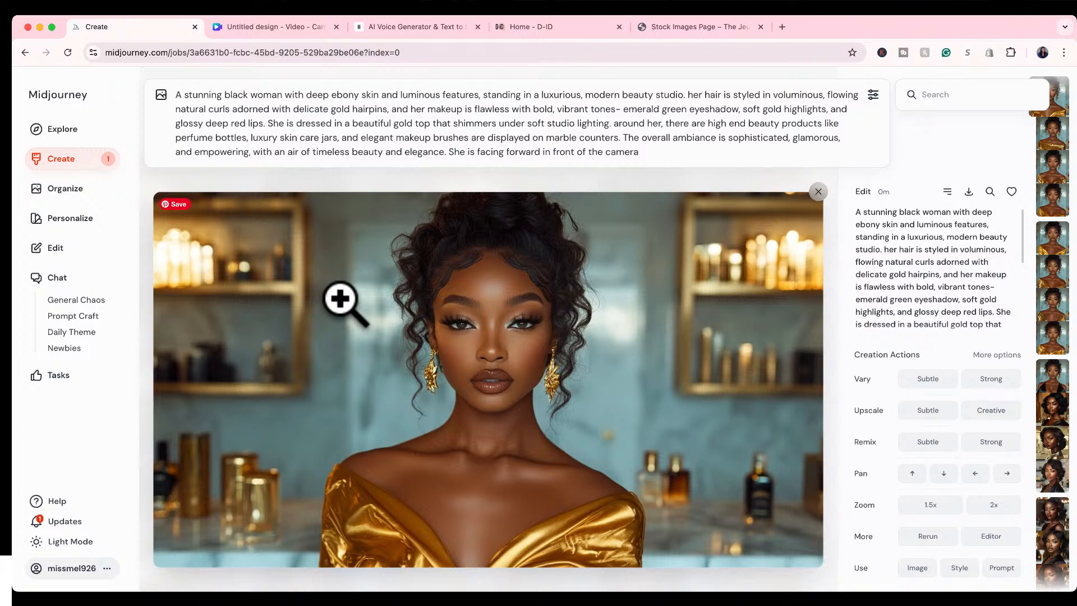
{"action": "key", "text": "Right"}
{"action": "key", "text": "Right"}
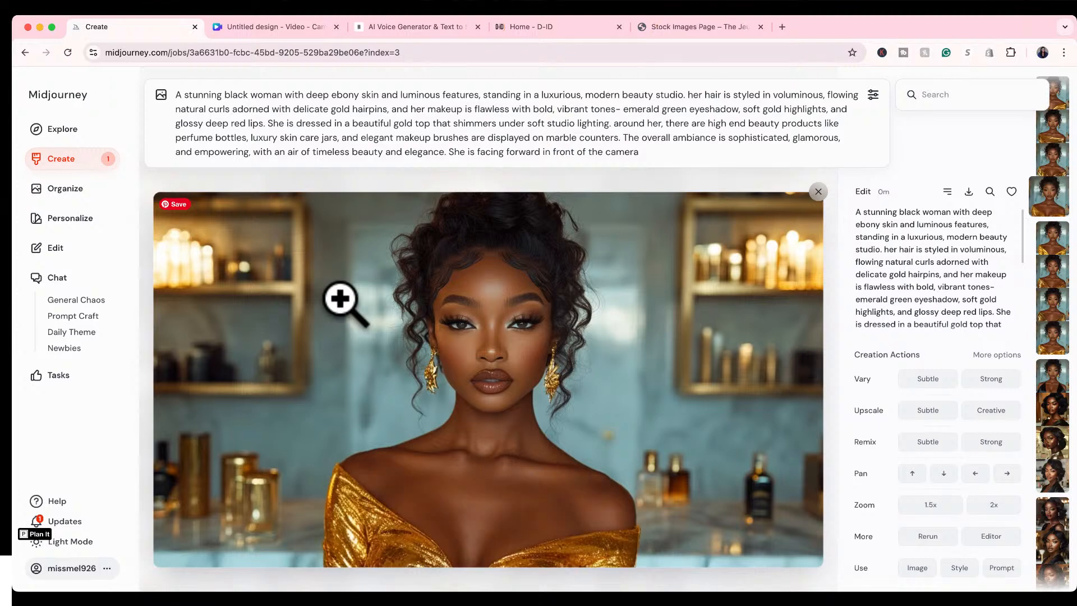
{"action": "key", "text": "Left"}
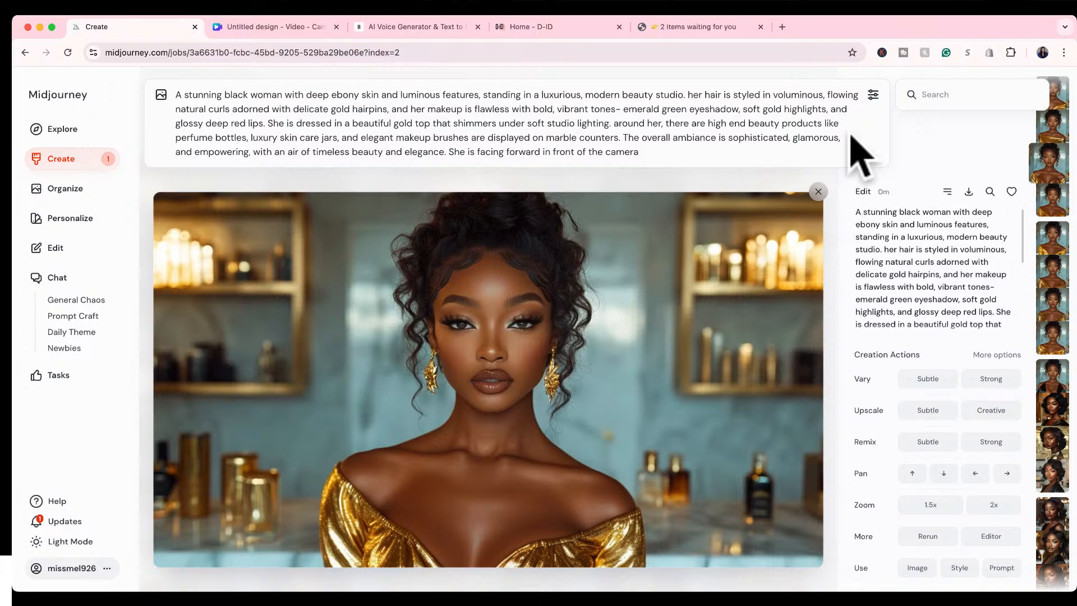
{"action": "left_click", "coordinate": [817, 191]}
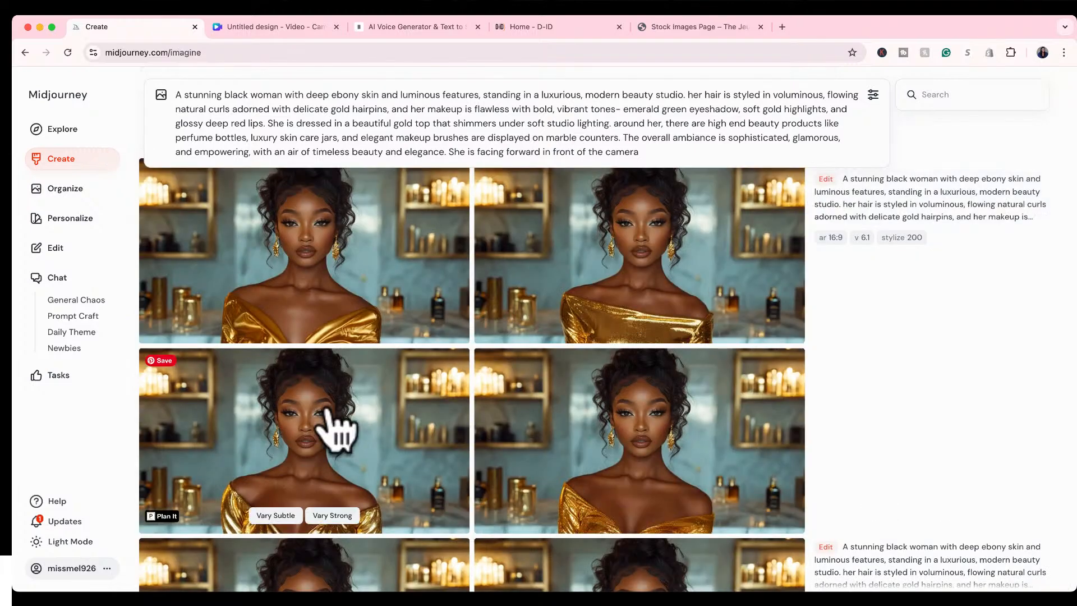
Reopen the third rerun portrait at full size and clear the whole prompt from the prompt bar.
{"action": "left_click", "coordinate": [336, 431]}
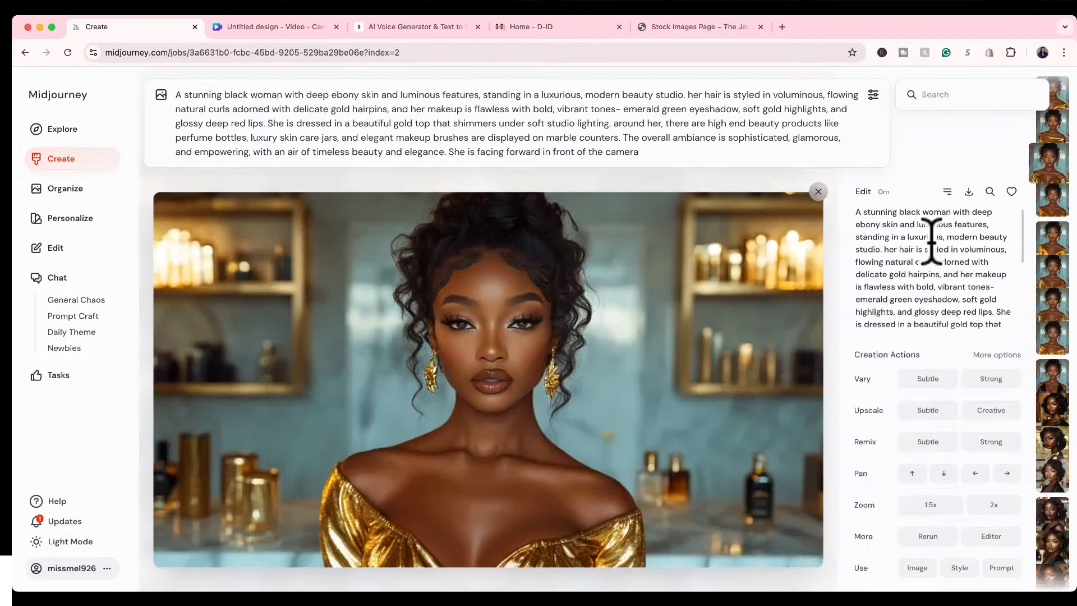
{"action": "double_click", "coordinate": [745, 138]}
{"action": "key", "text": "super+a"}
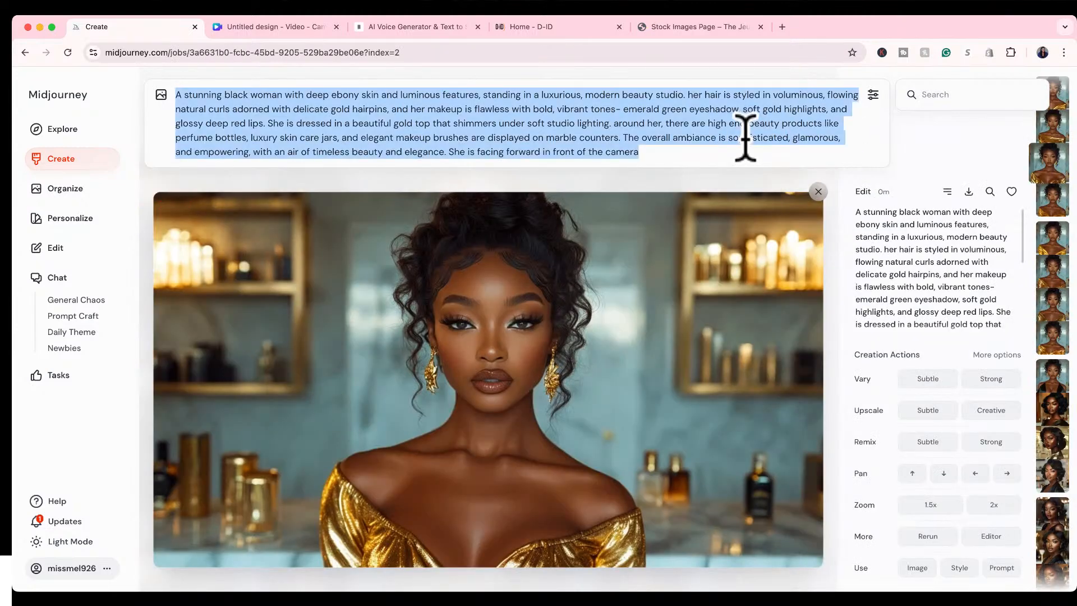
{"action": "key", "text": "BackSpace"}
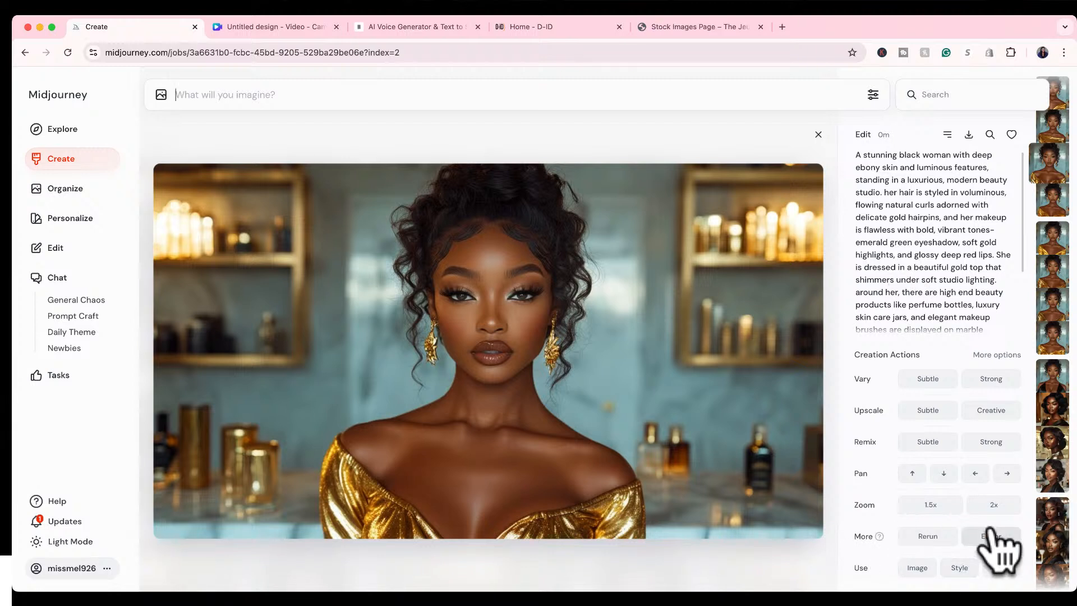
Switch to the fourth rerun portrait and generate strong variations of it.
{"action": "key", "text": "Right"}
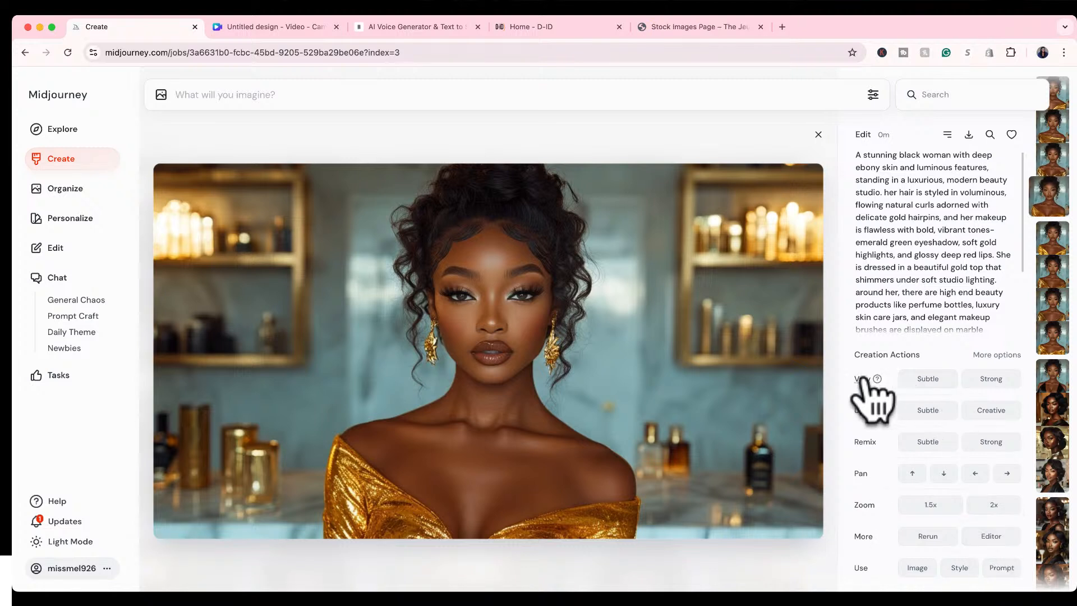
{"action": "mouse_move", "coordinate": [860, 375]}
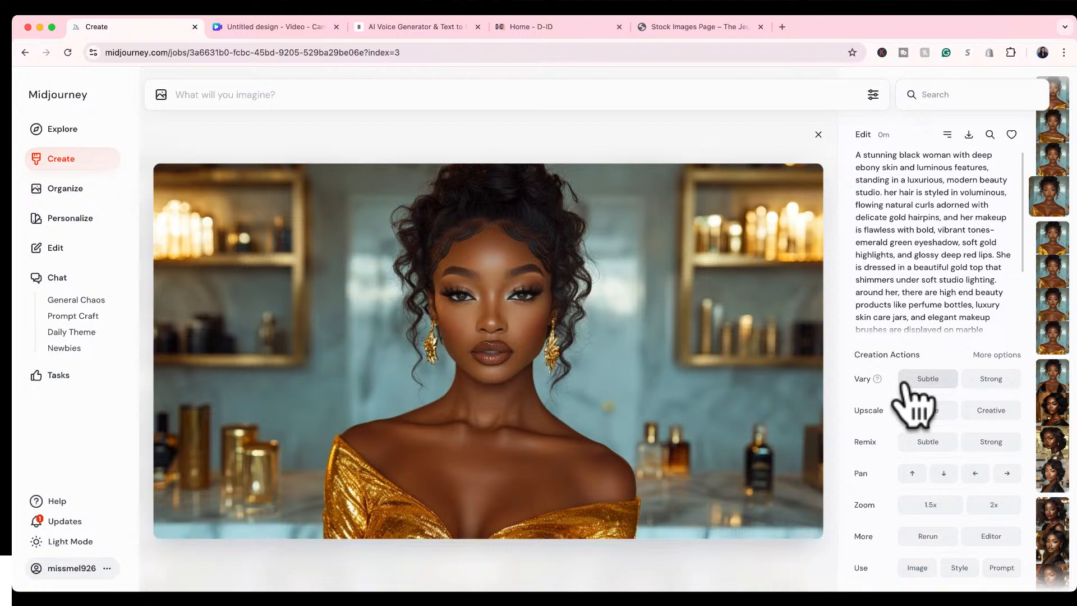
{"action": "left_click", "coordinate": [983, 381]}
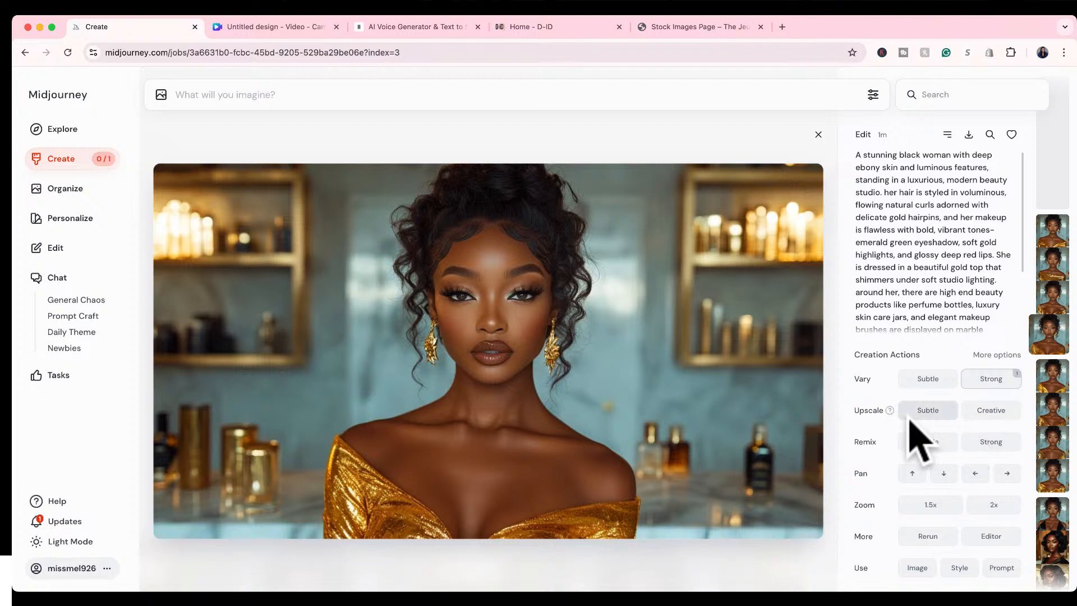
Pan the fourth rerun portrait downward to extend the image, open the custom zoom value and close the enlarged portrait.
{"action": "mouse_move", "coordinate": [881, 399]}
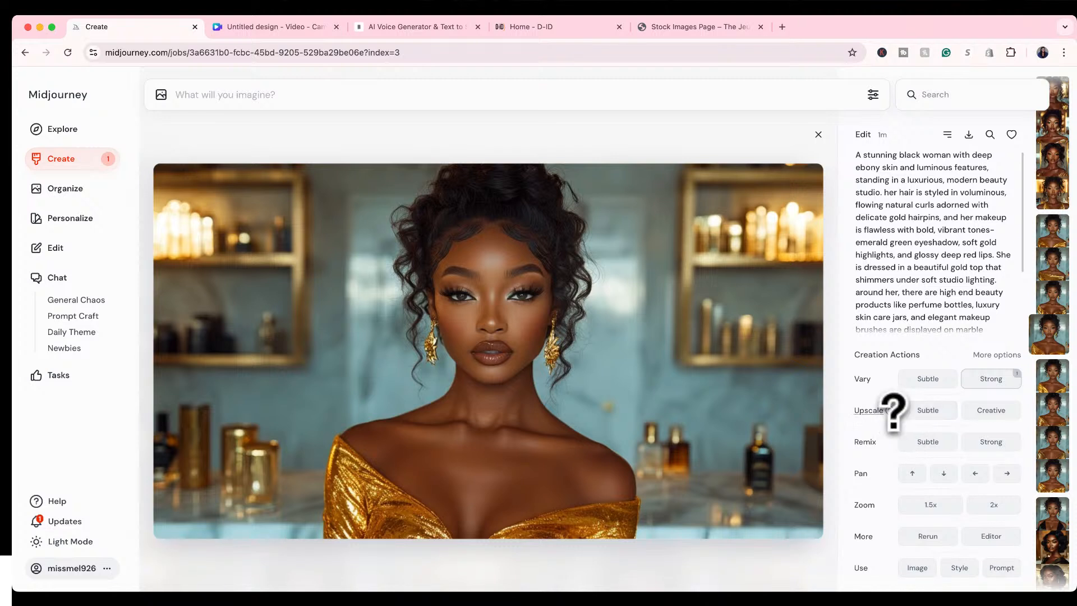
{"action": "mouse_move", "coordinate": [883, 442]}
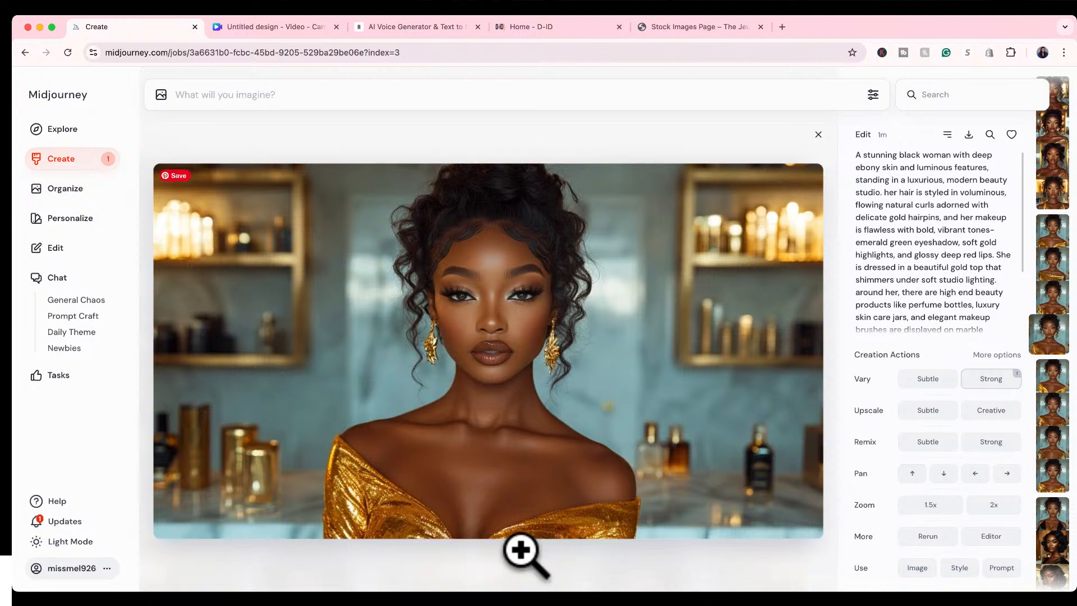
{"action": "left_click", "coordinate": [945, 473]}
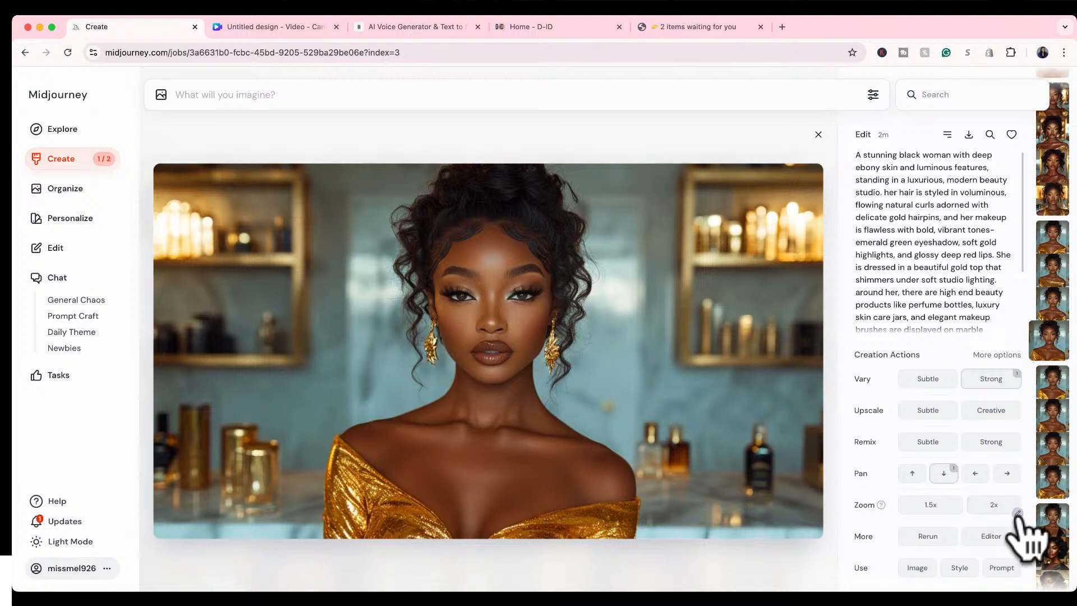
{"action": "left_click", "coordinate": [1016, 513]}
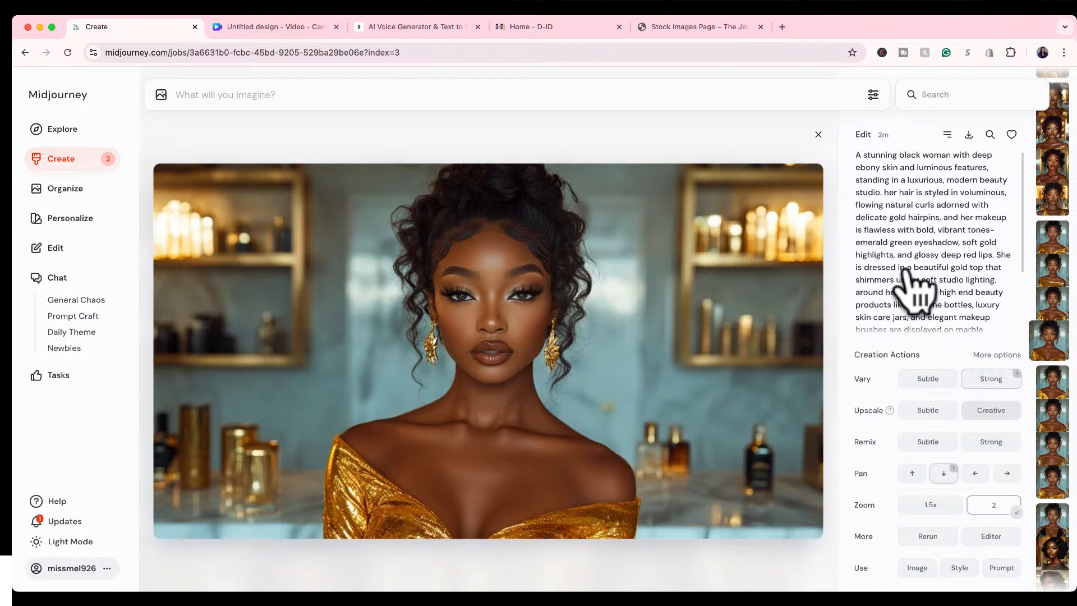
{"action": "left_click", "coordinate": [819, 136]}
View the four strong variations at full size, going back to the first one before closing the enlarged view.
{"action": "mouse_move", "coordinate": [703, 318]}
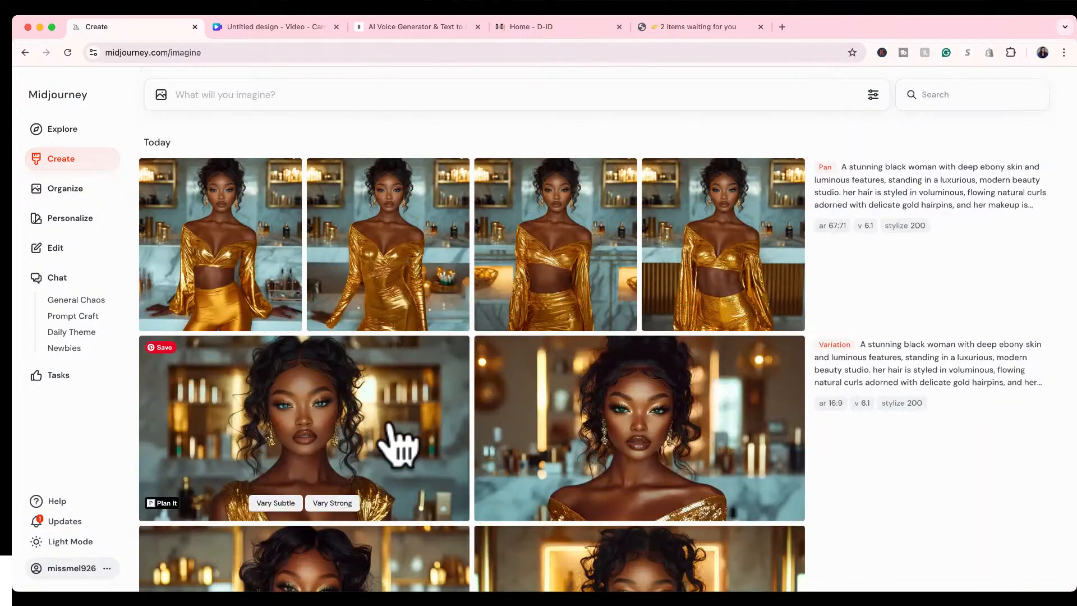
{"action": "scroll", "coordinate": [395, 443], "scroll_direction": "down", "scroll_amount": 3}
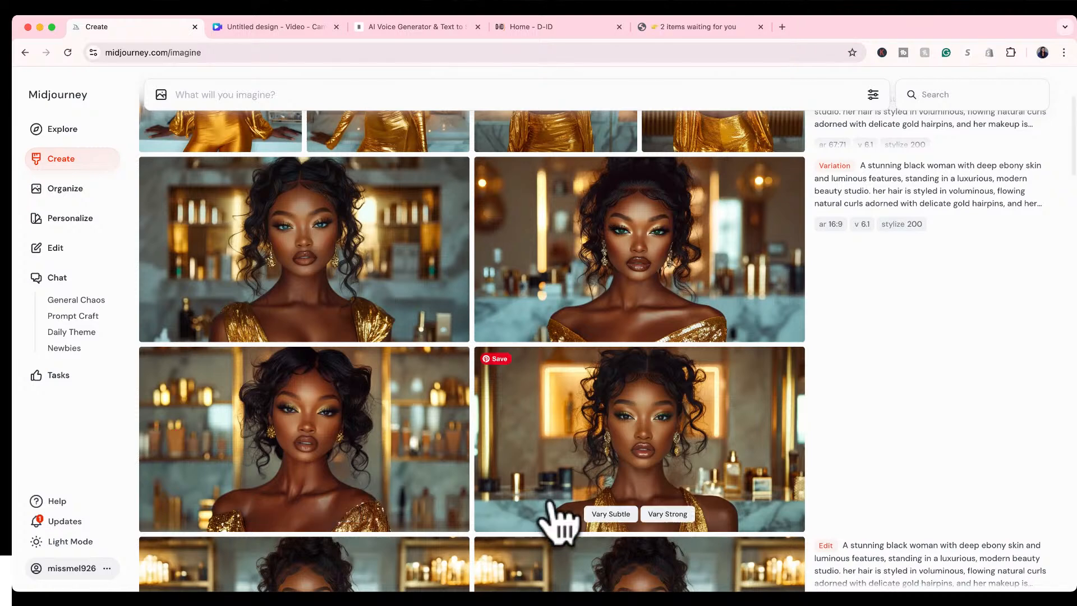
{"action": "left_click", "coordinate": [396, 268]}
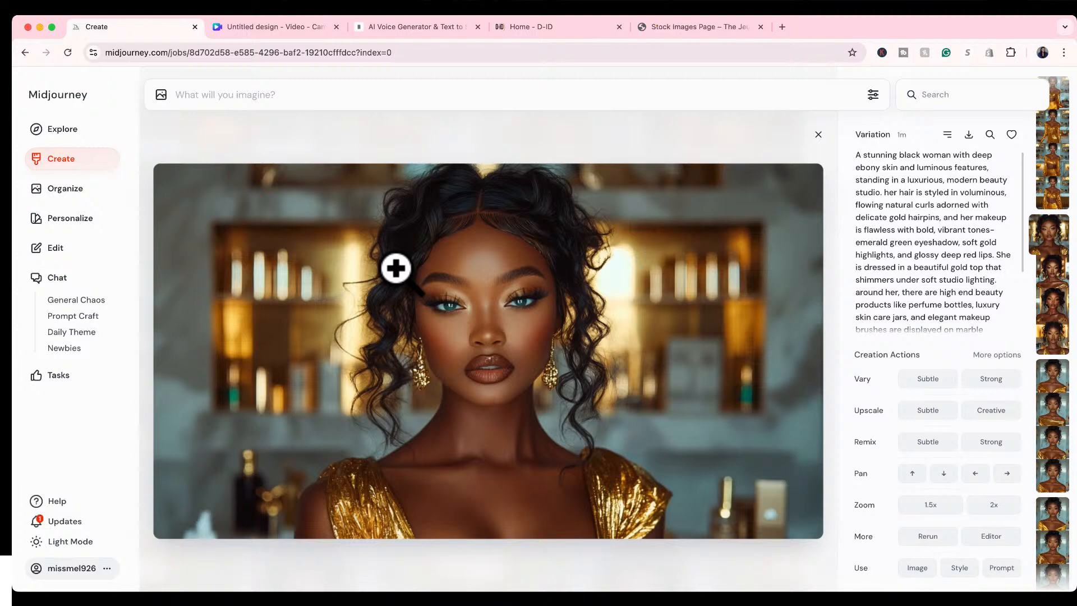
{"action": "key", "text": "Right"}
{"action": "key", "text": "Right"}
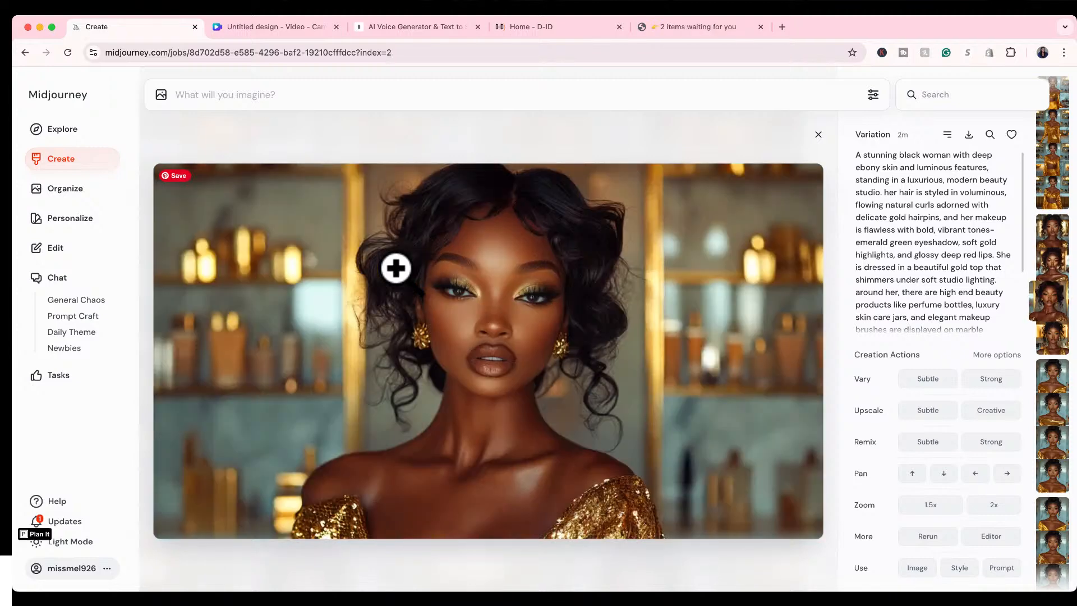
{"action": "key", "text": "Right"}
{"action": "key", "text": "Left"}
{"action": "key", "text": "Left"}
{"action": "key", "text": "Left"}
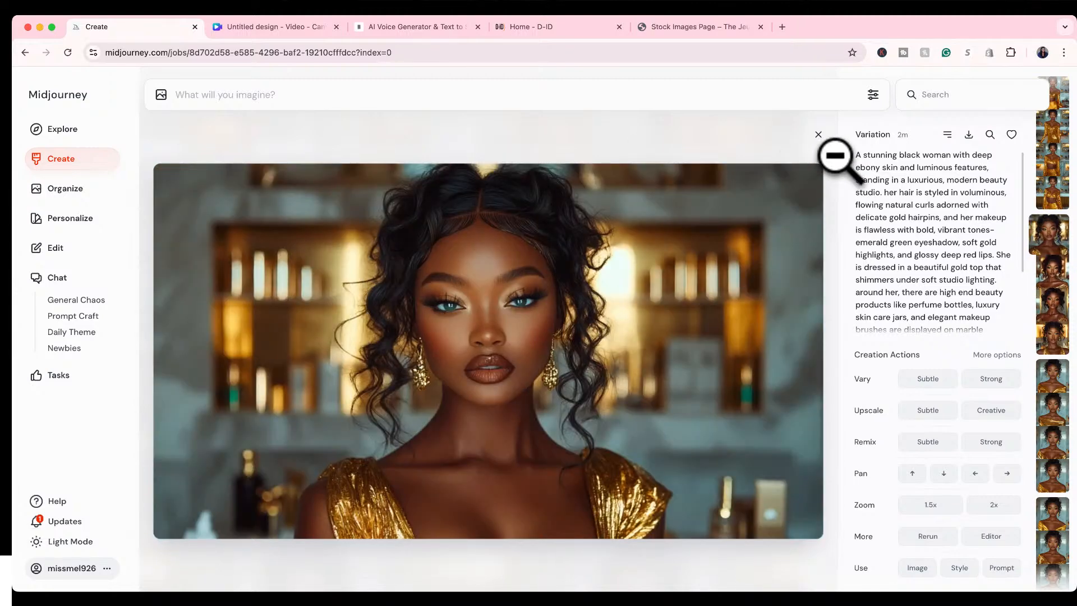
{"action": "left_click", "coordinate": [818, 135]}
View the four downward-panned images at full size and compare their gold outfits, ending on the fourth one.
{"action": "scroll", "coordinate": [697, 272], "scroll_direction": "up", "scroll_amount": 3}
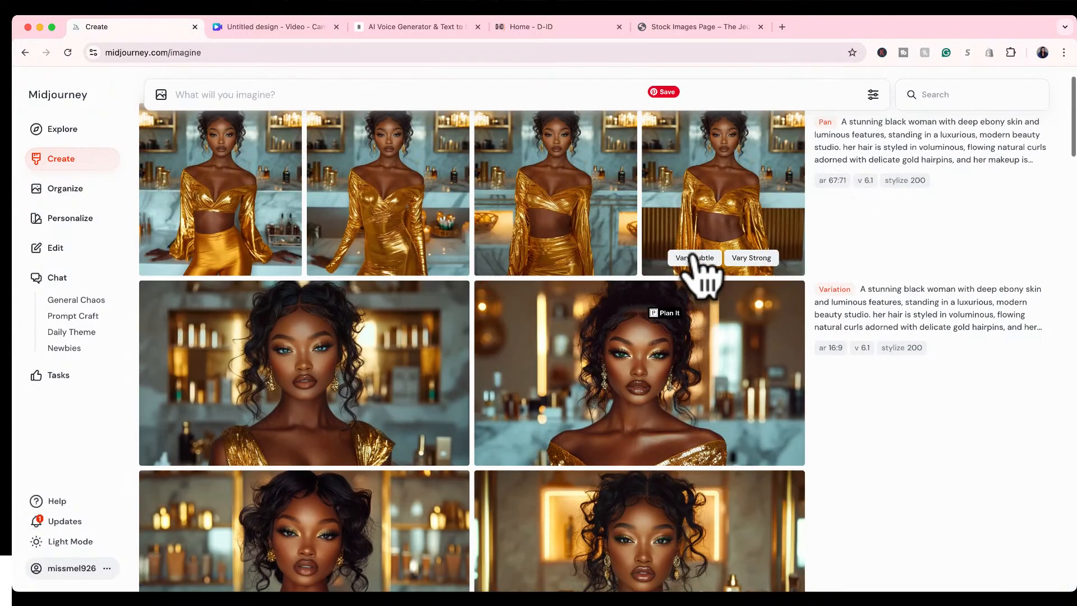
{"action": "left_click", "coordinate": [719, 259]}
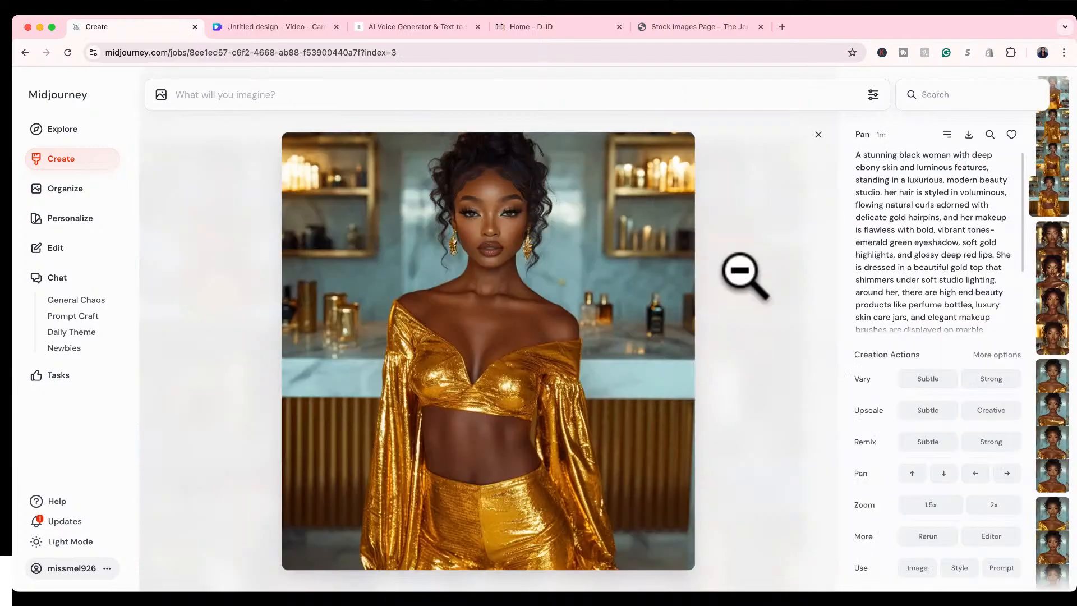
{"action": "key", "text": "Left"}
{"action": "key", "text": "Left"}
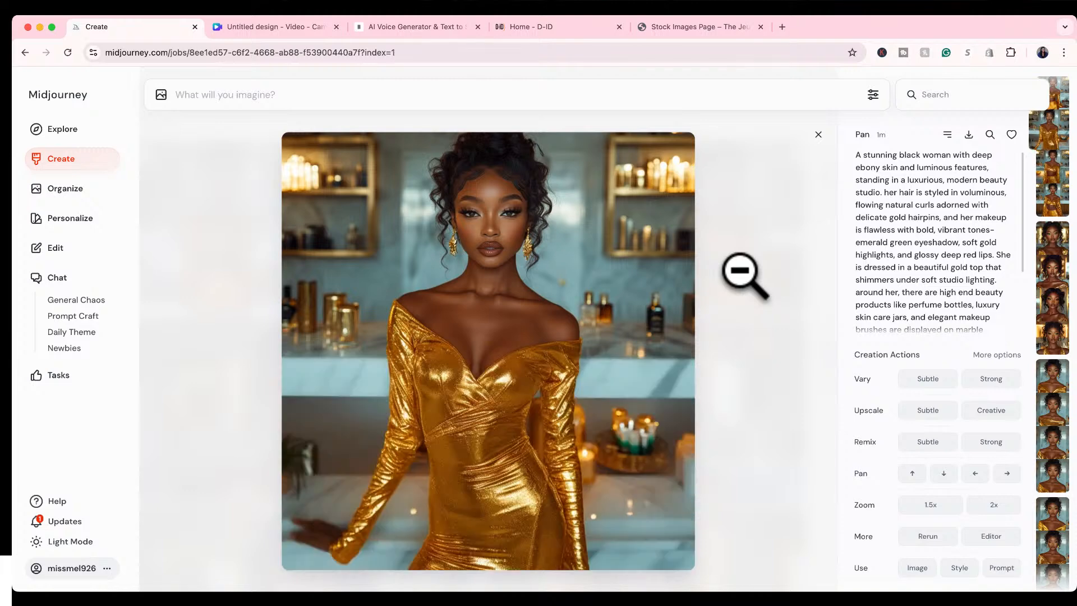
{"action": "key", "text": "Left"}
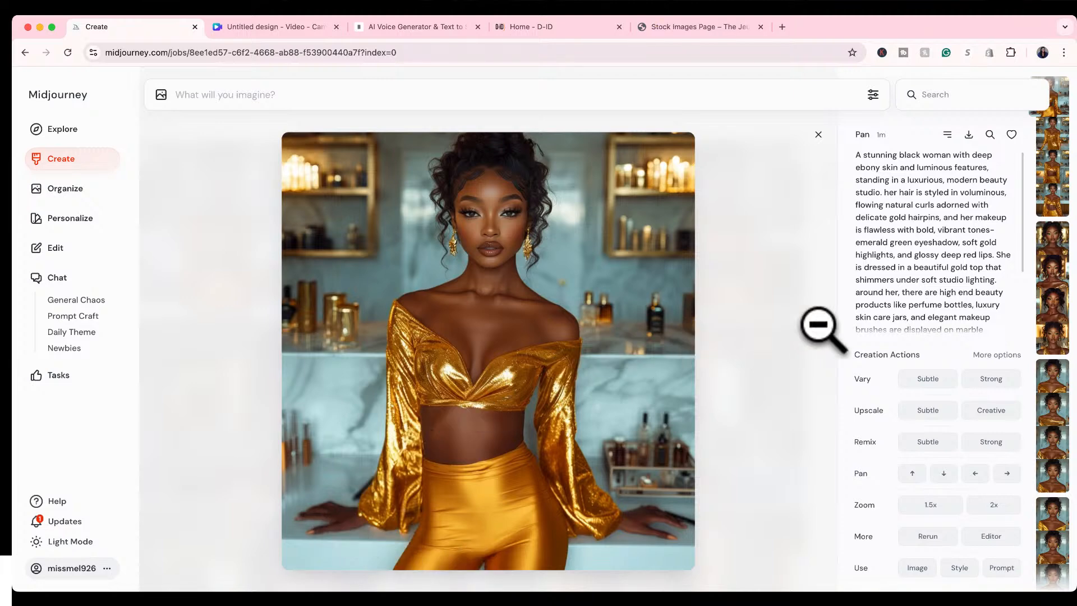
{"action": "key", "text": "Right"}
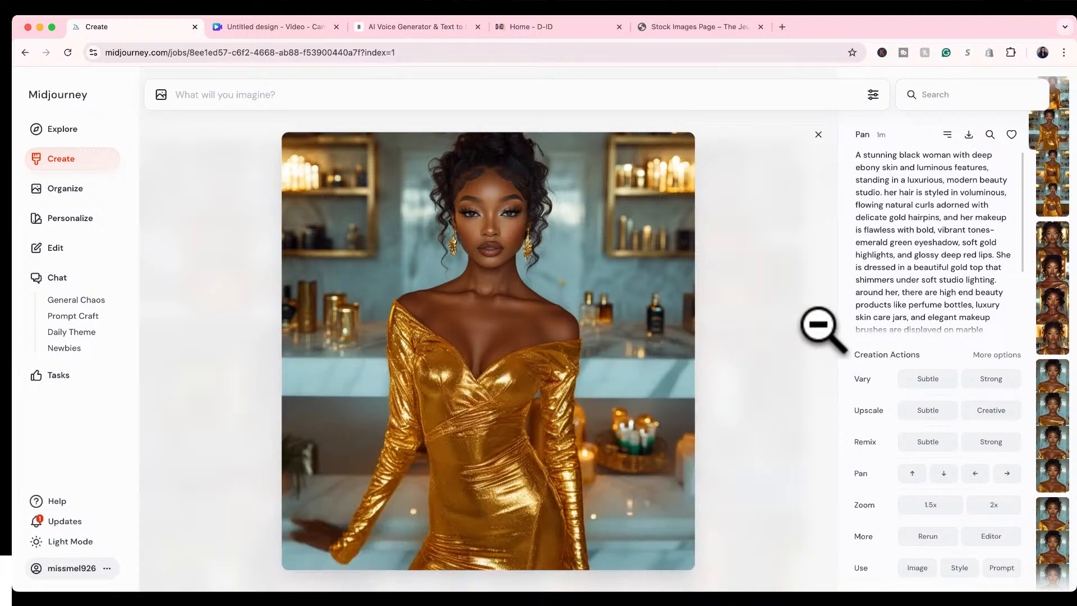
{"action": "key", "text": "Right"}
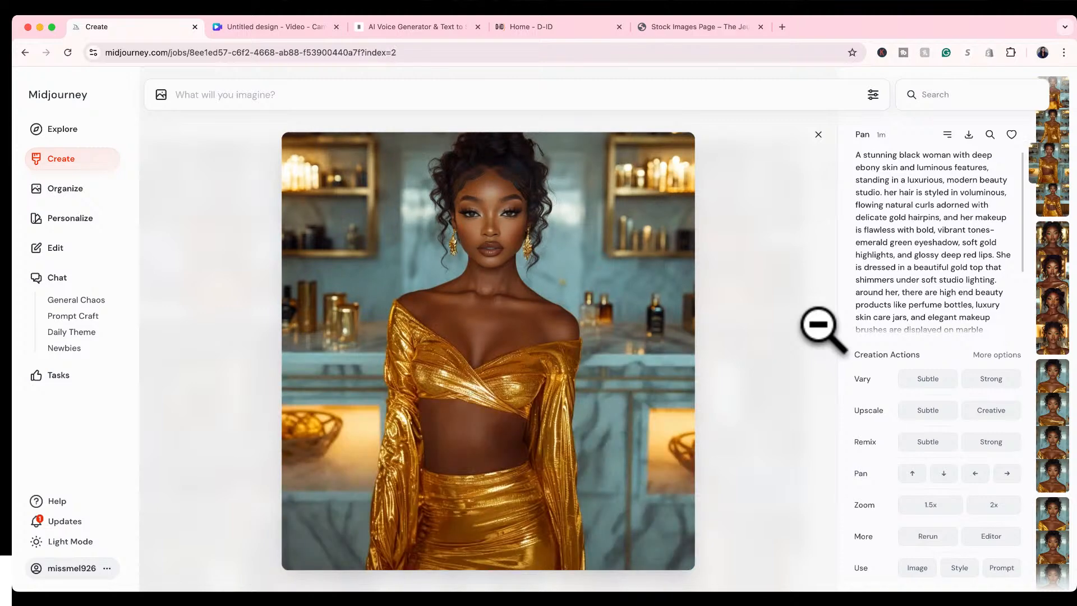
{"action": "key", "text": "Right"}
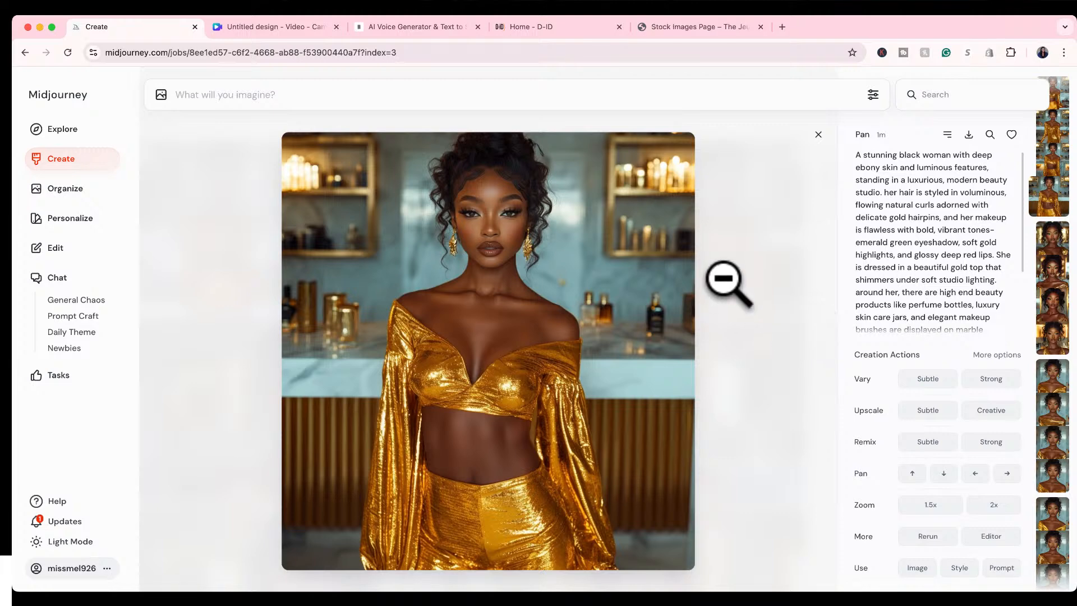
{"action": "key", "text": "Right"}
{"action": "key", "text": "Left"}
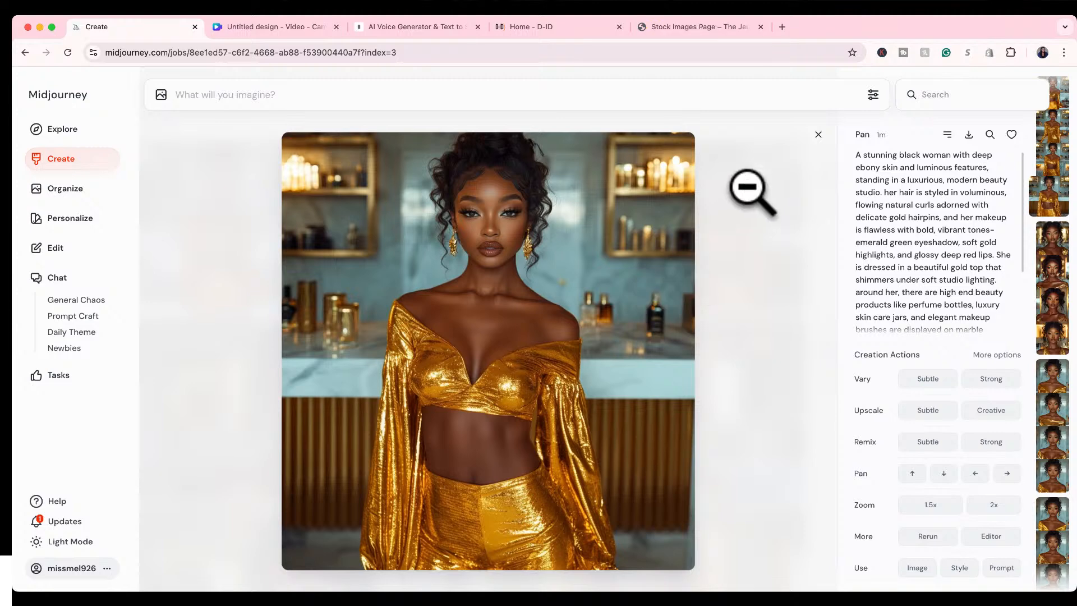
Run a subtle upscale and a 1.5x zoom-out on the first strong variation and close its enlarged view.
{"action": "key", "text": "Right"}
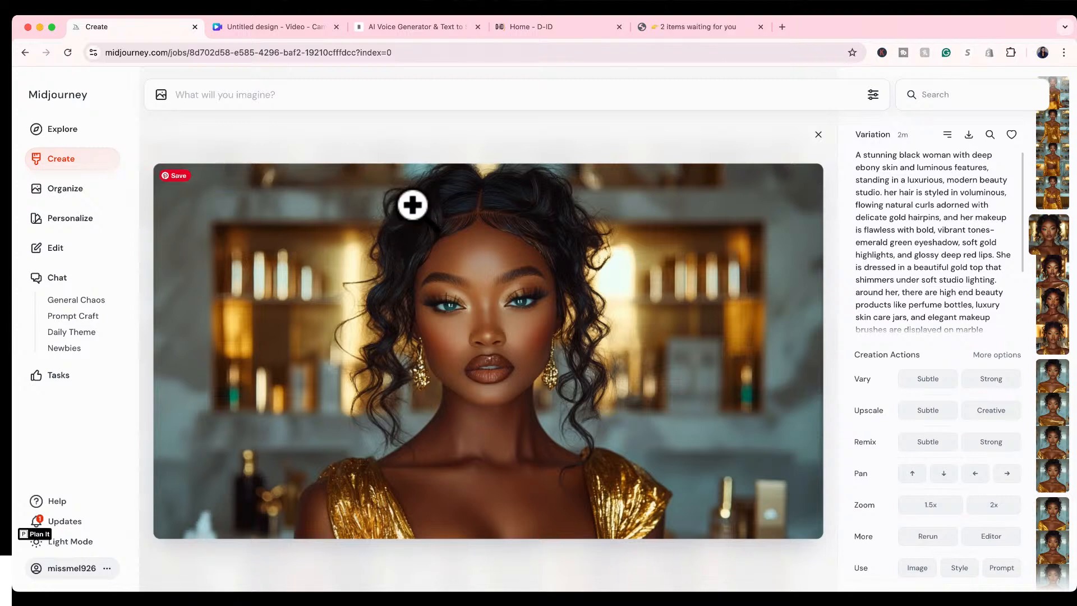
{"action": "left_click", "coordinate": [923, 416]}
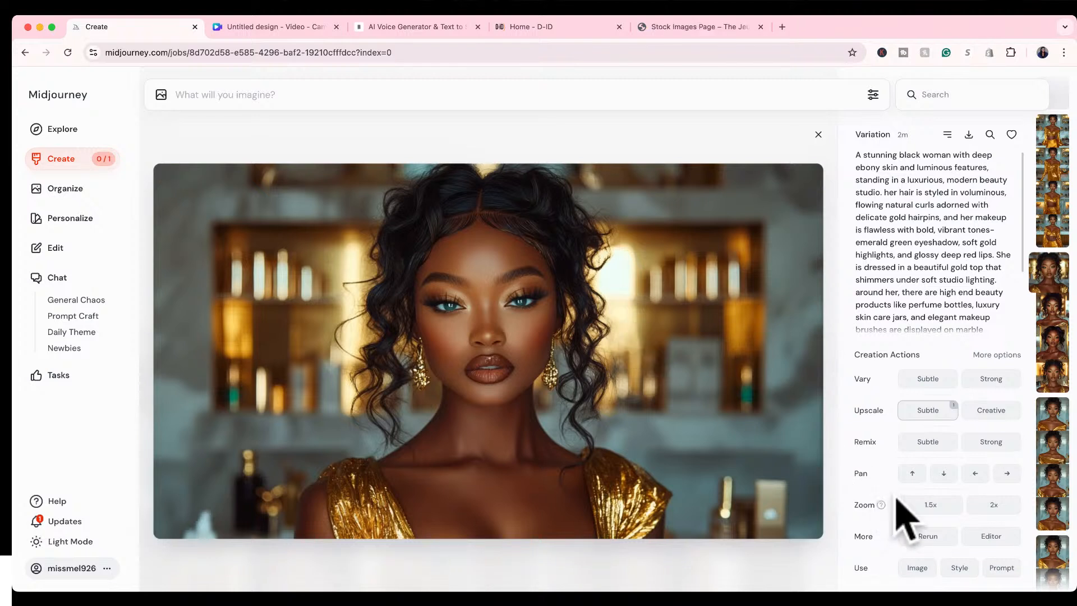
{"action": "left_click", "coordinate": [927, 505]}
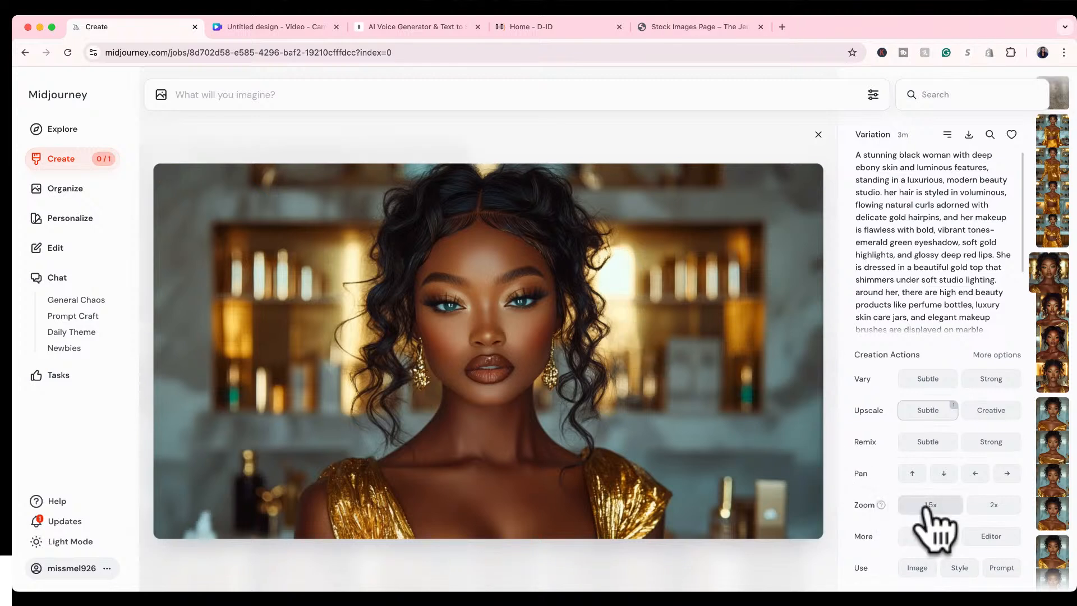
{"action": "left_click", "coordinate": [913, 505]}
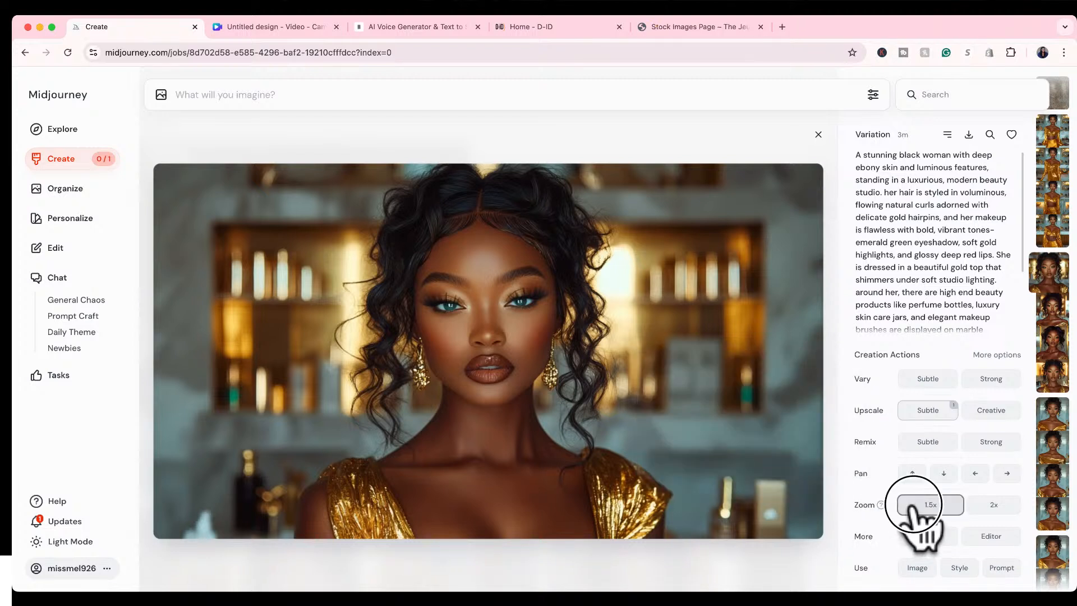
{"action": "left_click", "coordinate": [818, 135]}
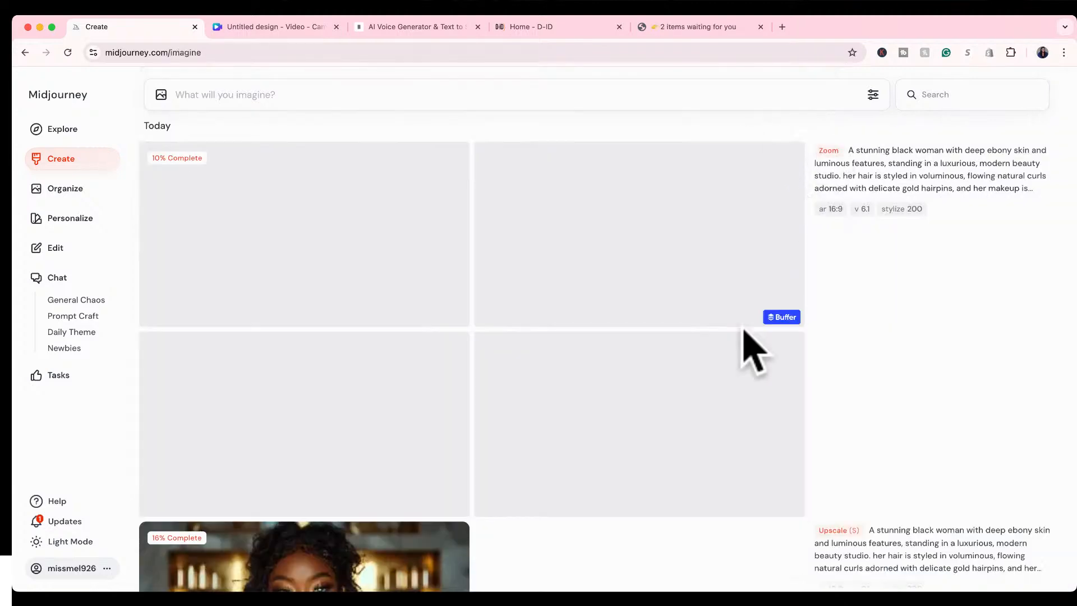
Review the creation feed, comparing the Zoom, Upscale, Pan, Variation and Edit labels on each set down to the original images.
{"action": "scroll", "coordinate": [743, 331], "scroll_direction": "down", "scroll_amount": 5}
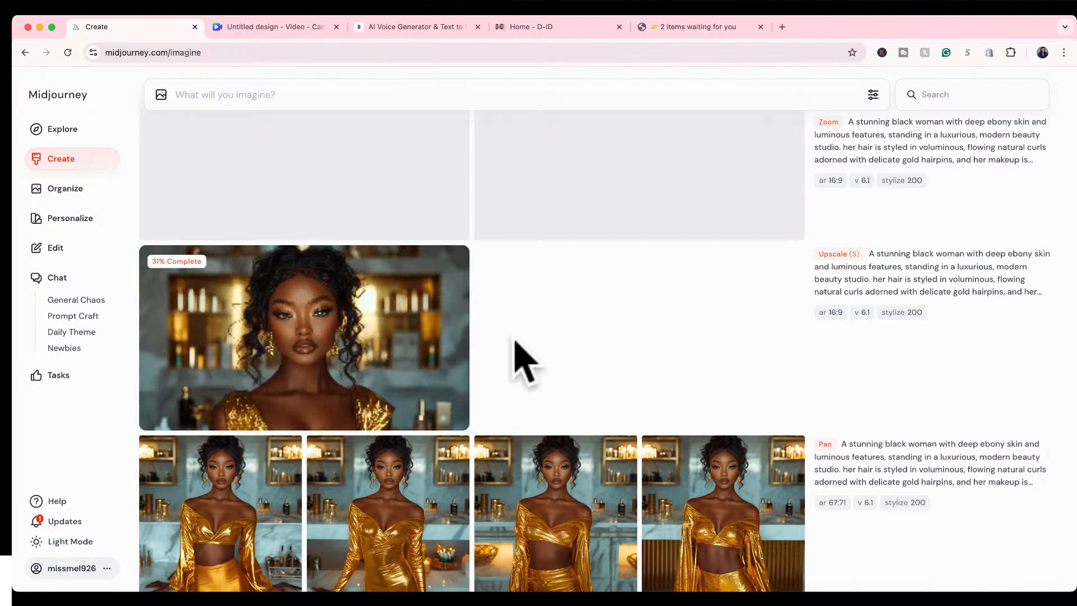
{"action": "mouse_move", "coordinate": [864, 270]}
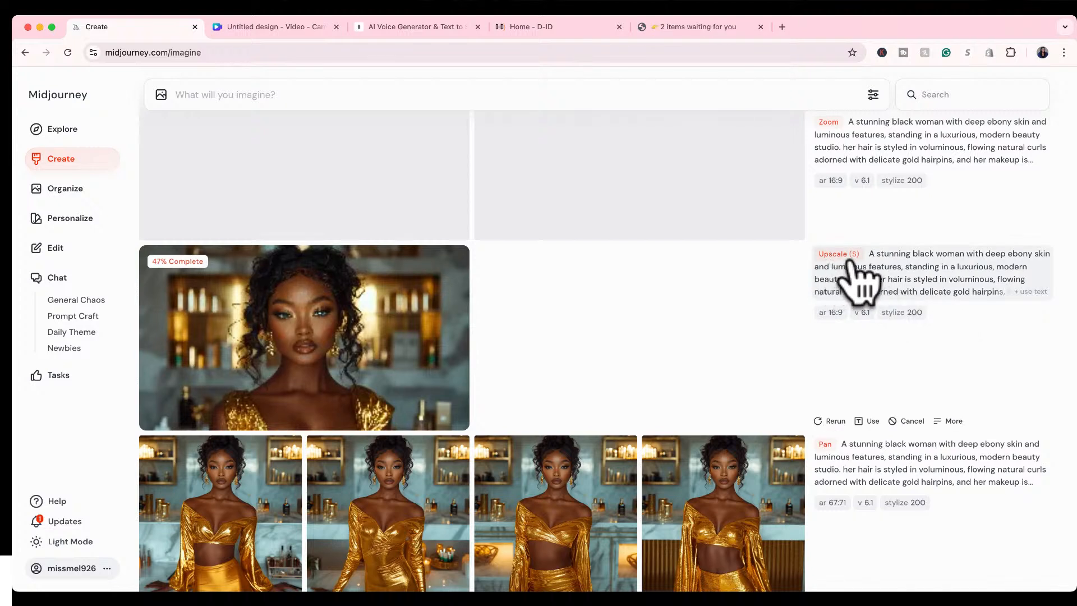
{"action": "scroll", "coordinate": [850, 241], "scroll_direction": "up", "scroll_amount": 3}
{"action": "scroll", "coordinate": [858, 232], "scroll_direction": "up", "scroll_amount": 3}
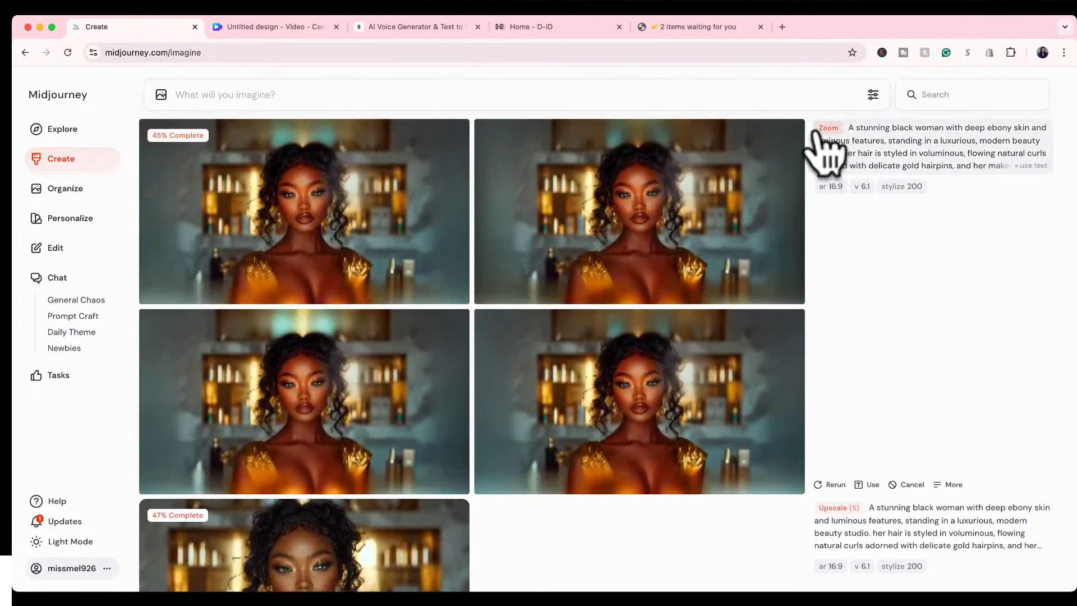
{"action": "scroll", "coordinate": [908, 347], "scroll_direction": "down", "scroll_amount": 8}
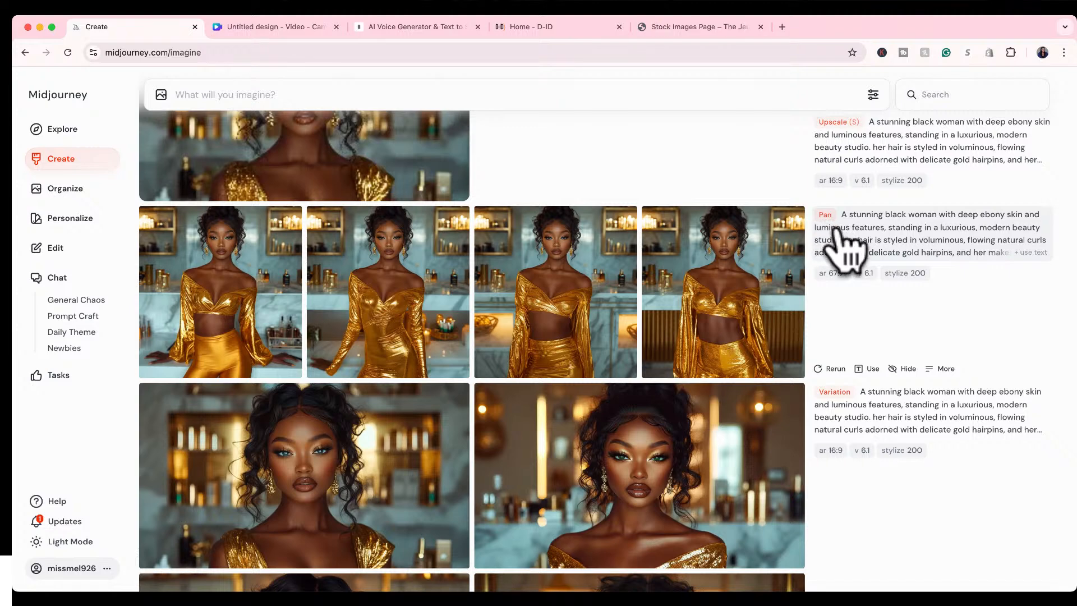
{"action": "scroll", "coordinate": [847, 308], "scroll_direction": "down", "scroll_amount": 3}
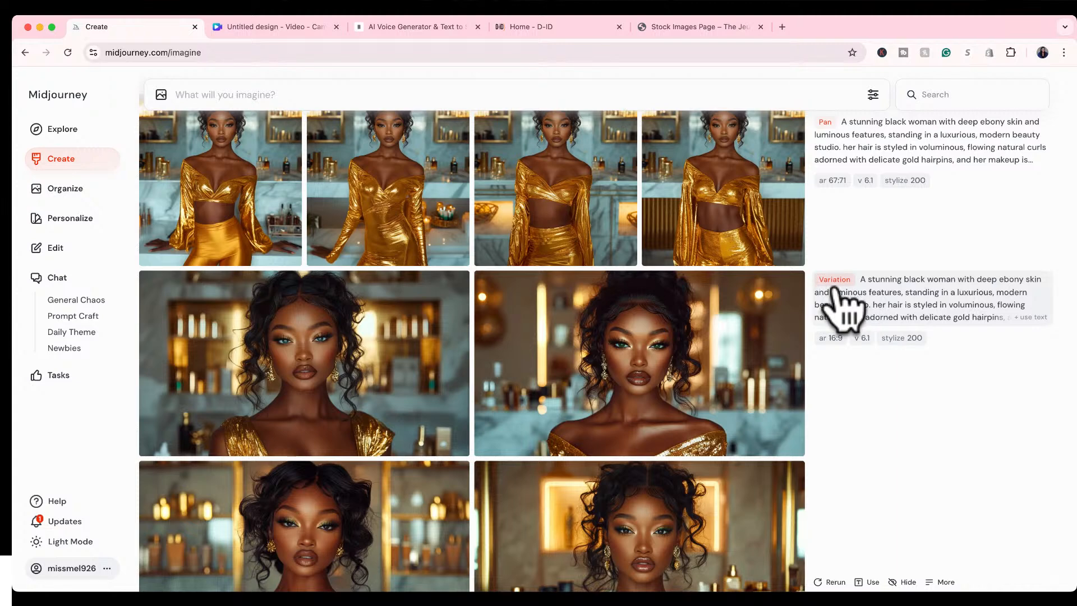
{"action": "scroll", "coordinate": [850, 306], "scroll_direction": "down", "scroll_amount": 4}
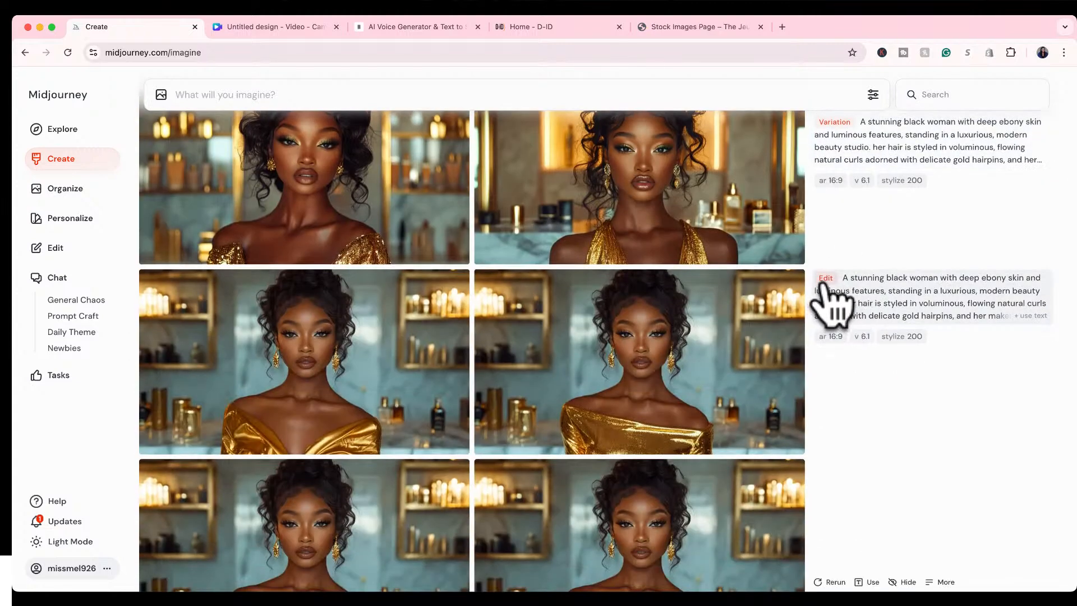
{"action": "scroll", "coordinate": [824, 297], "scroll_direction": "down", "scroll_amount": 4}
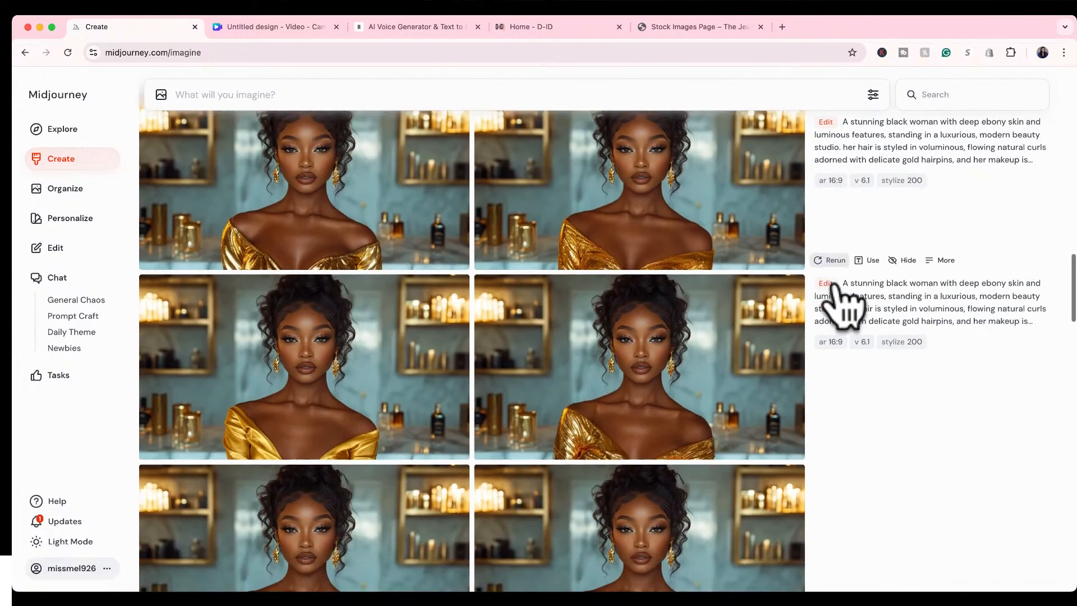
{"action": "scroll", "coordinate": [839, 306], "scroll_direction": "down", "scroll_amount": 3}
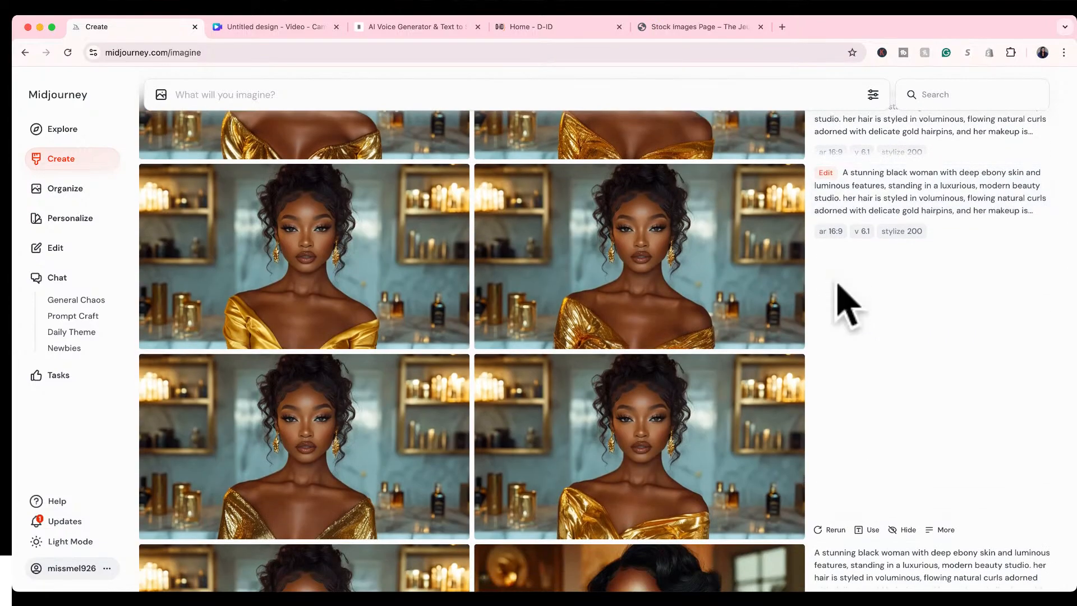
{"action": "scroll", "coordinate": [838, 303], "scroll_direction": "down", "scroll_amount": 5}
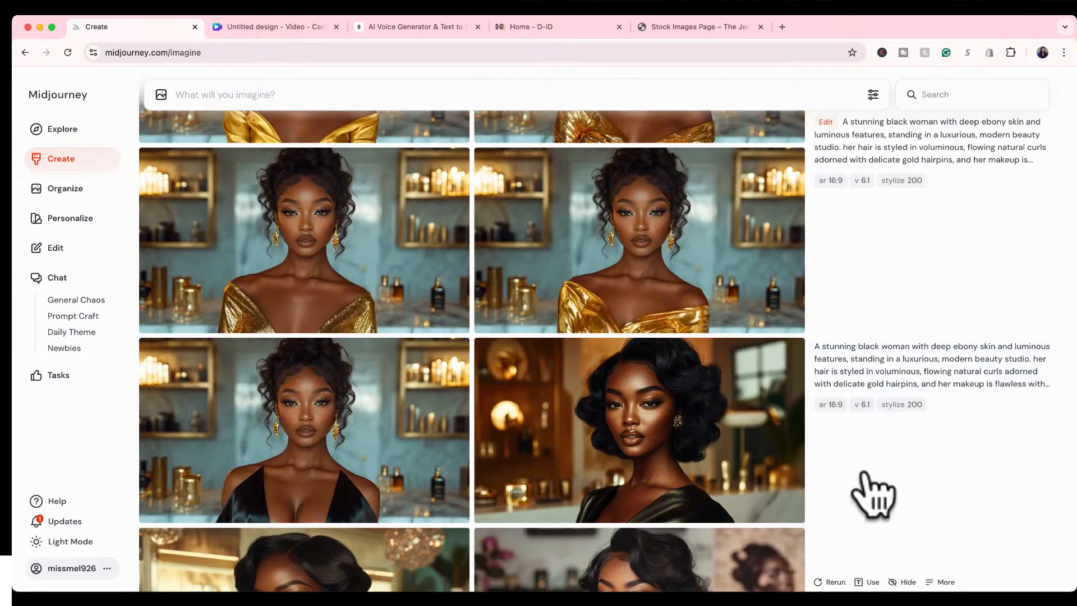
{"action": "scroll", "coordinate": [869, 482], "scroll_direction": "down", "scroll_amount": 3}
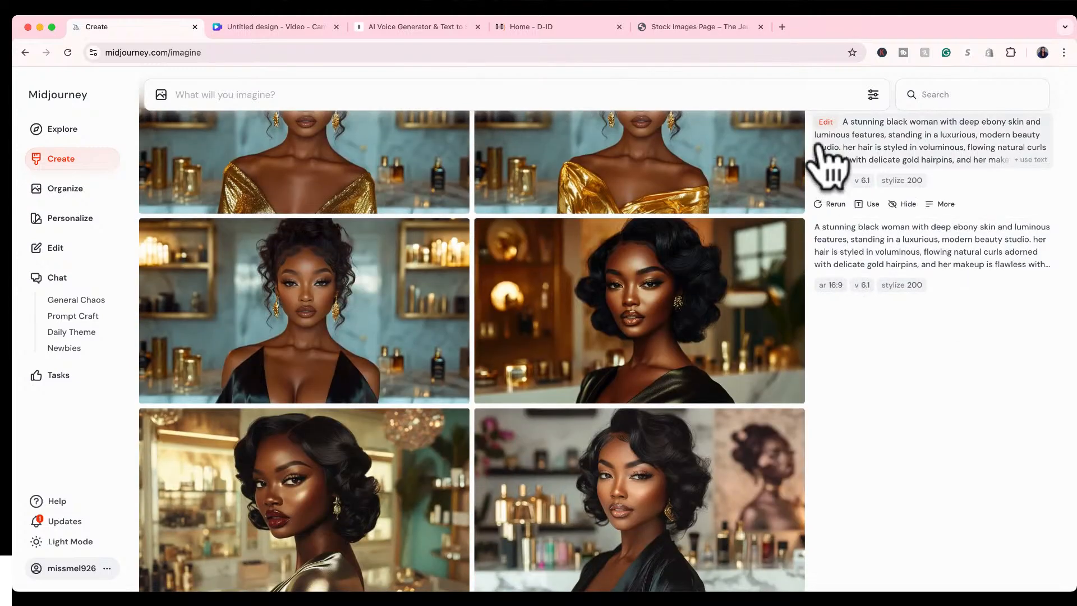
{"action": "scroll", "coordinate": [870, 423], "scroll_direction": "up", "scroll_amount": 6}
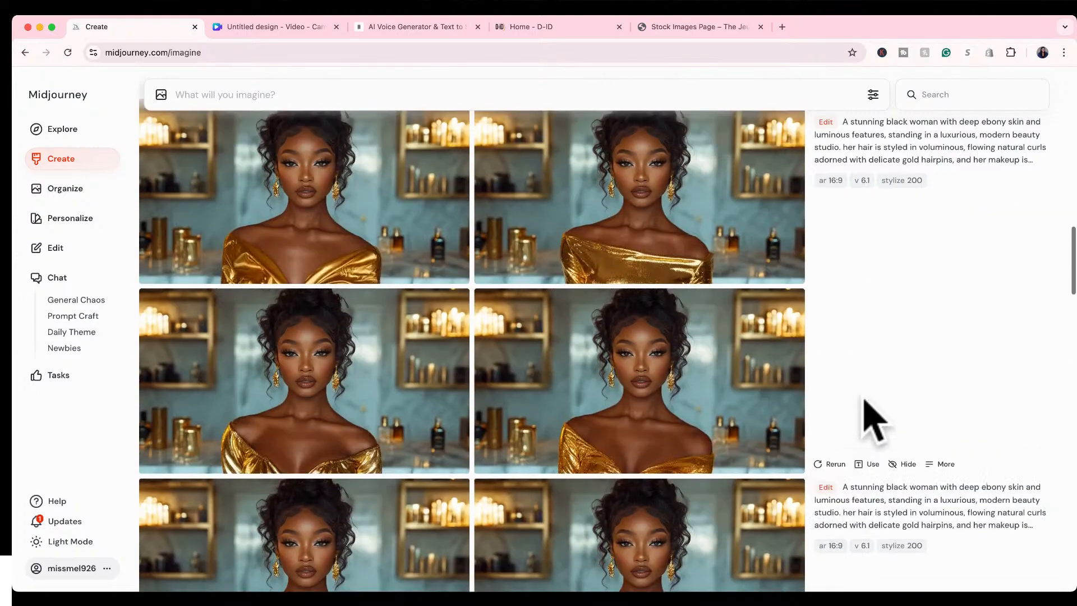
{"action": "scroll", "coordinate": [872, 421], "scroll_direction": "up", "scroll_amount": 5}
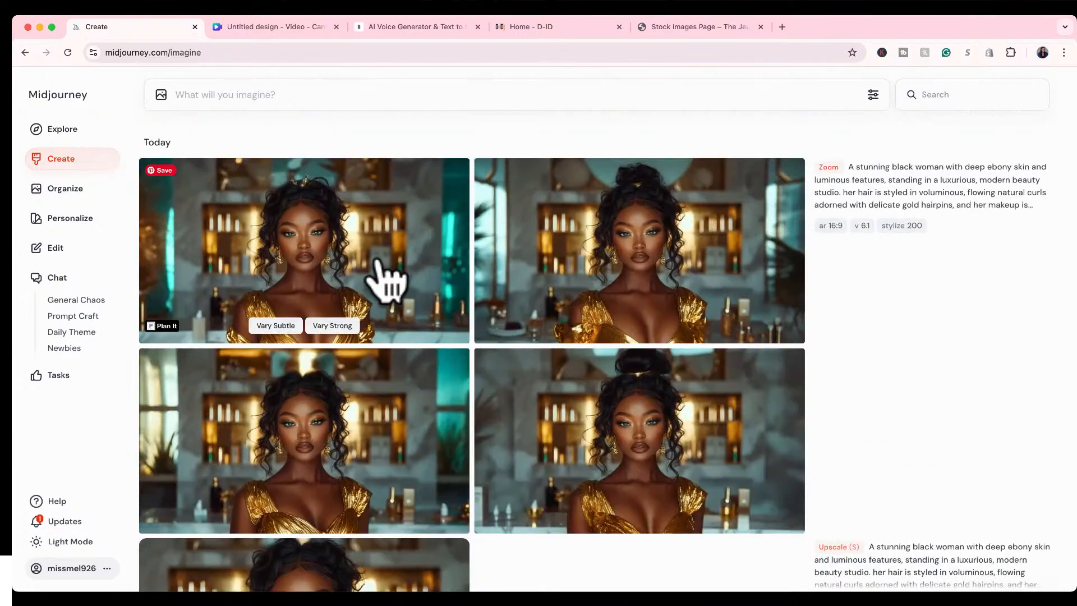
View the four zoomed-out portraits at full size, comparing their backgrounds and hair, and return to the first one.
{"action": "left_click", "coordinate": [376, 262]}
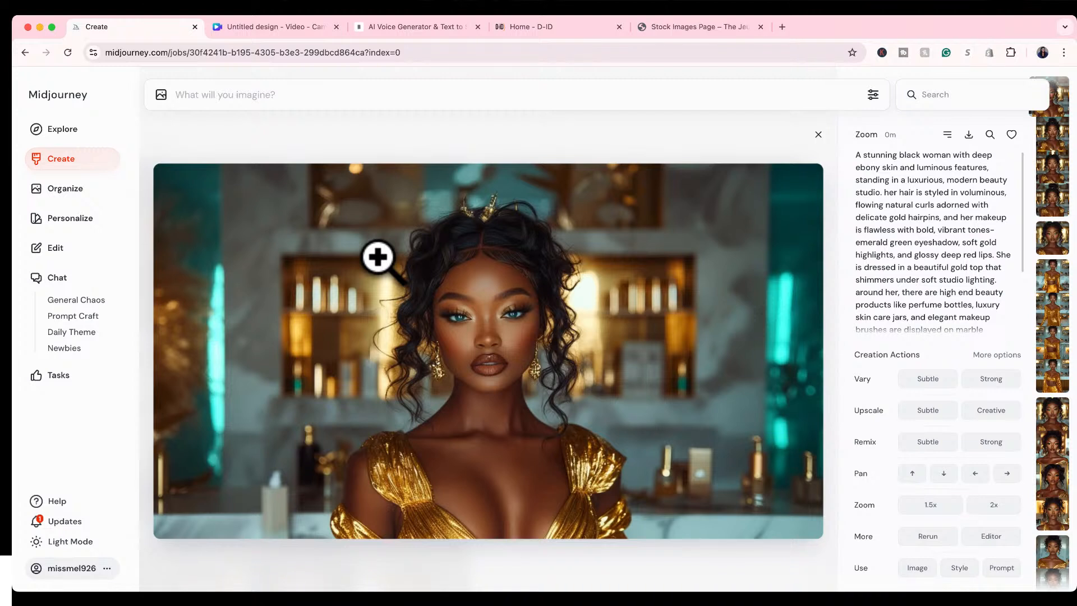
{"action": "key", "text": "Right"}
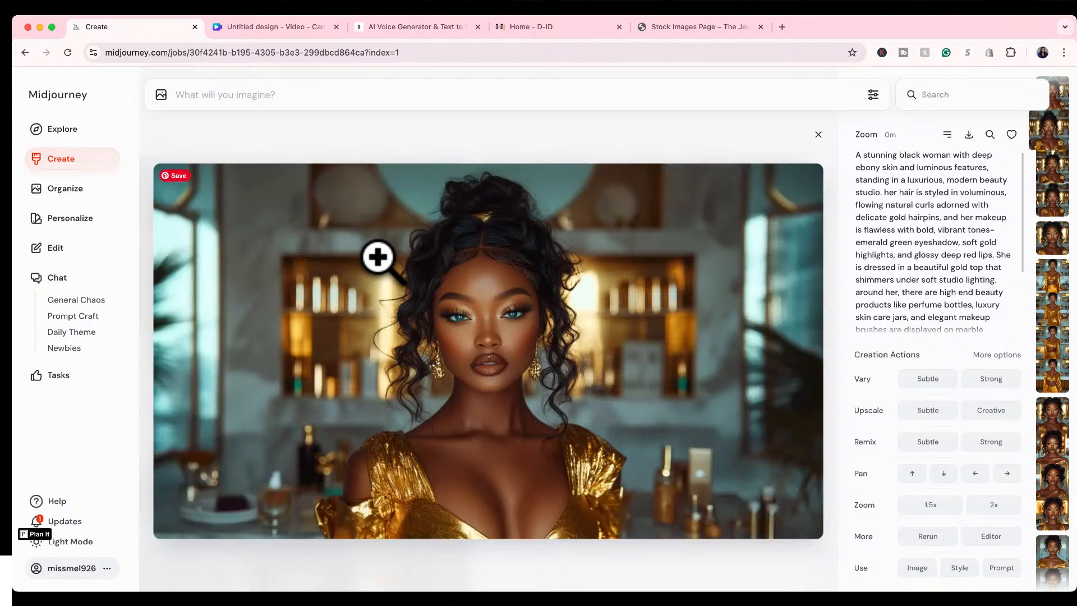
{"action": "key", "text": "Left"}
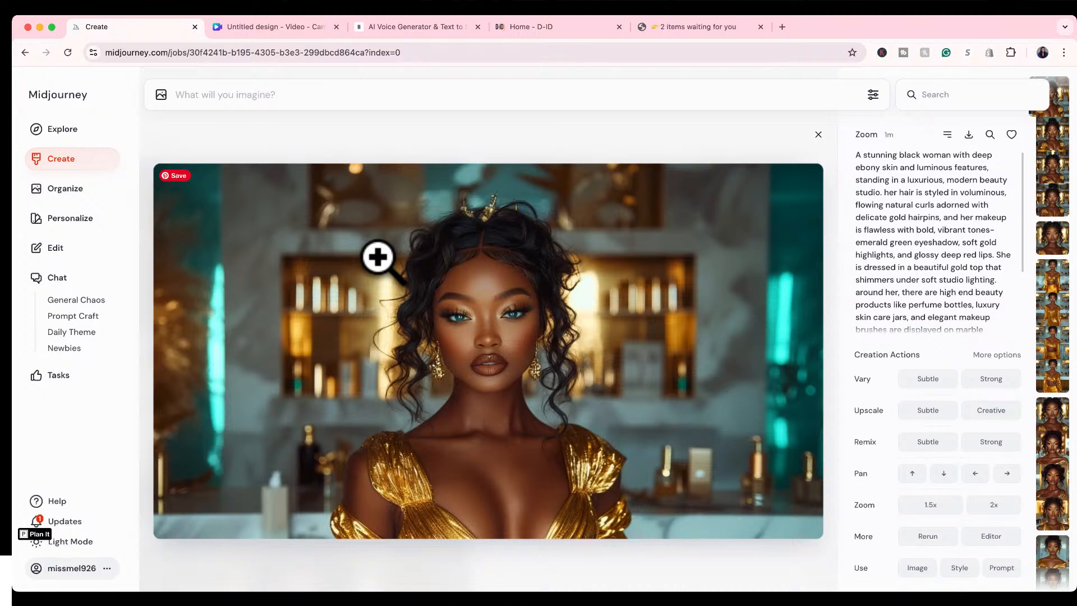
{"action": "key", "text": "Right"}
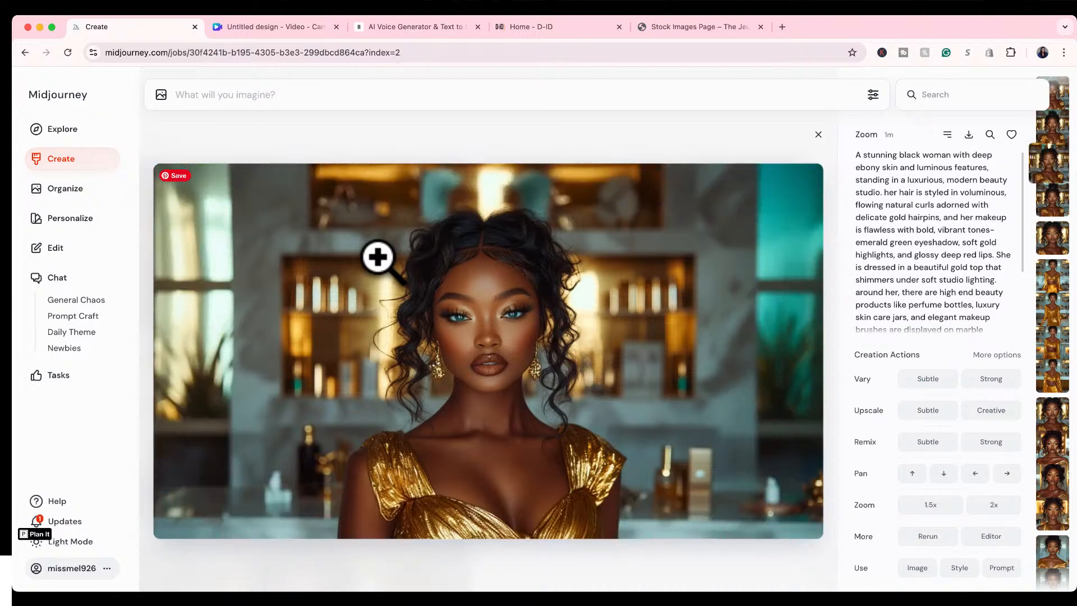
{"action": "key", "text": "Right"}
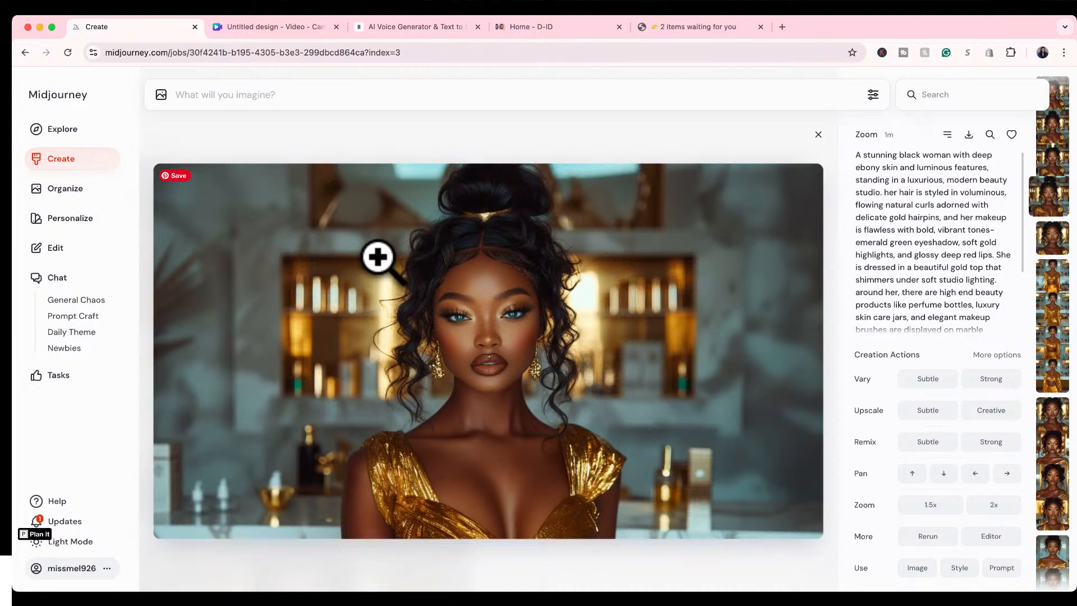
{"action": "key", "text": "Left"}
{"action": "key", "text": "Left"}
{"action": "key", "text": "Left"}
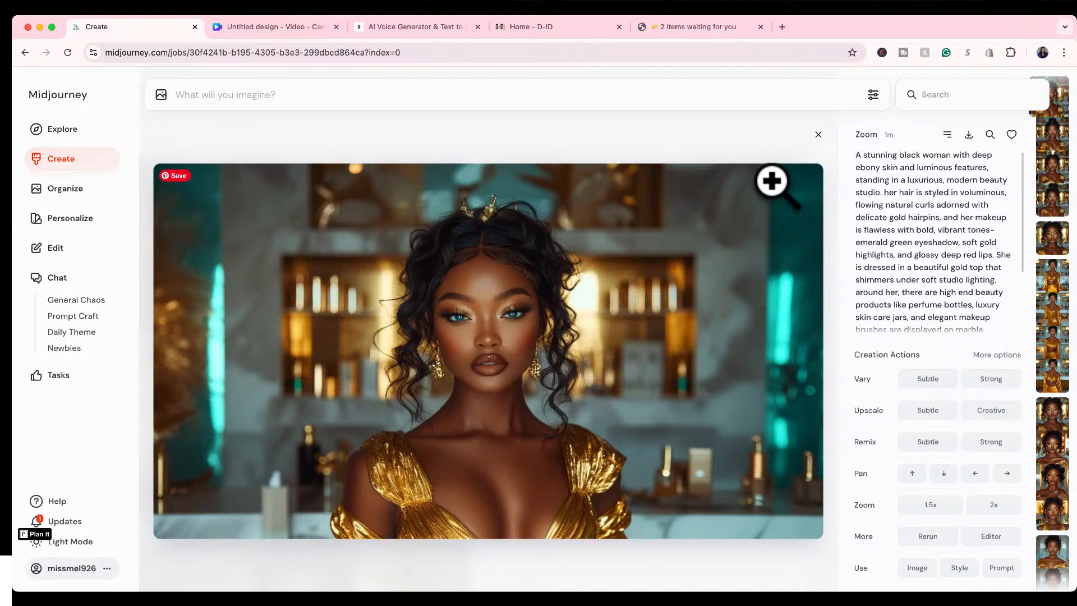
Upscale the second zoomed-out portrait with the Subtle option and close its enlarged view.
{"action": "key", "text": "Right"}
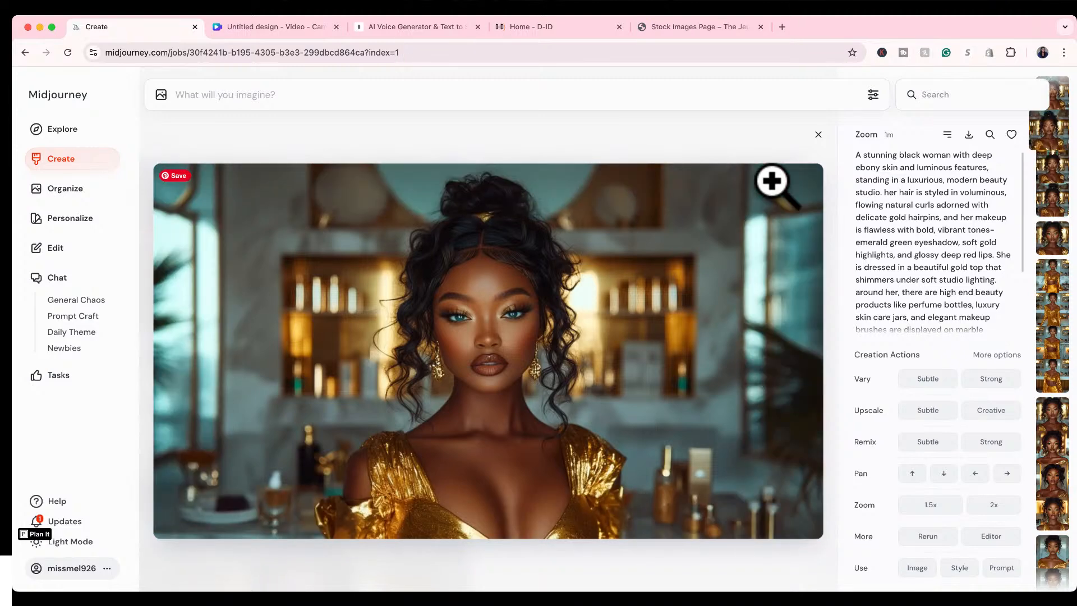
{"action": "left_click", "coordinate": [922, 411]}
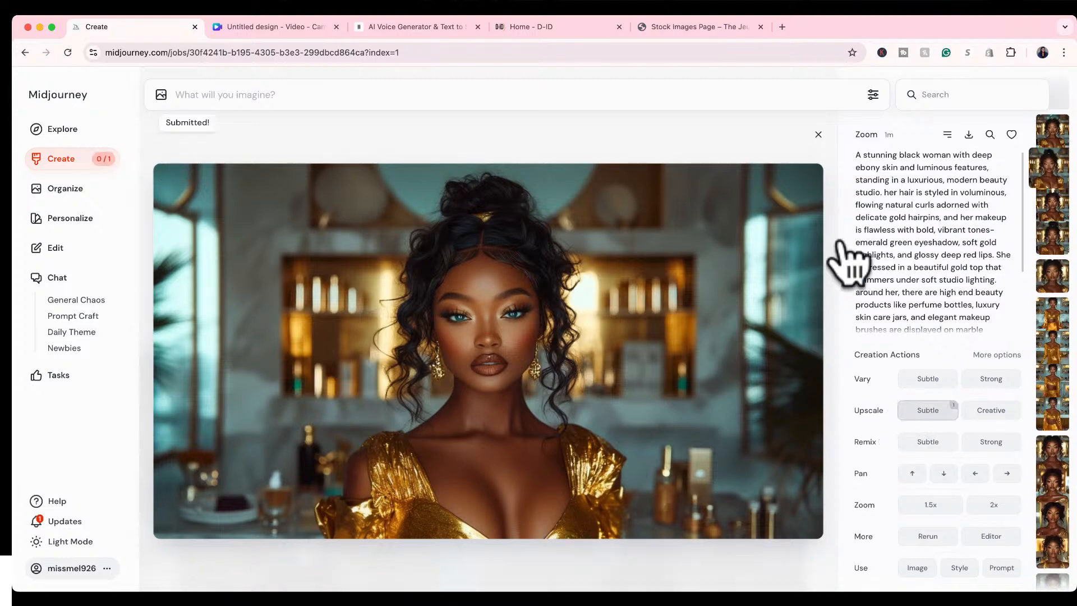
{"action": "left_click", "coordinate": [817, 135]}
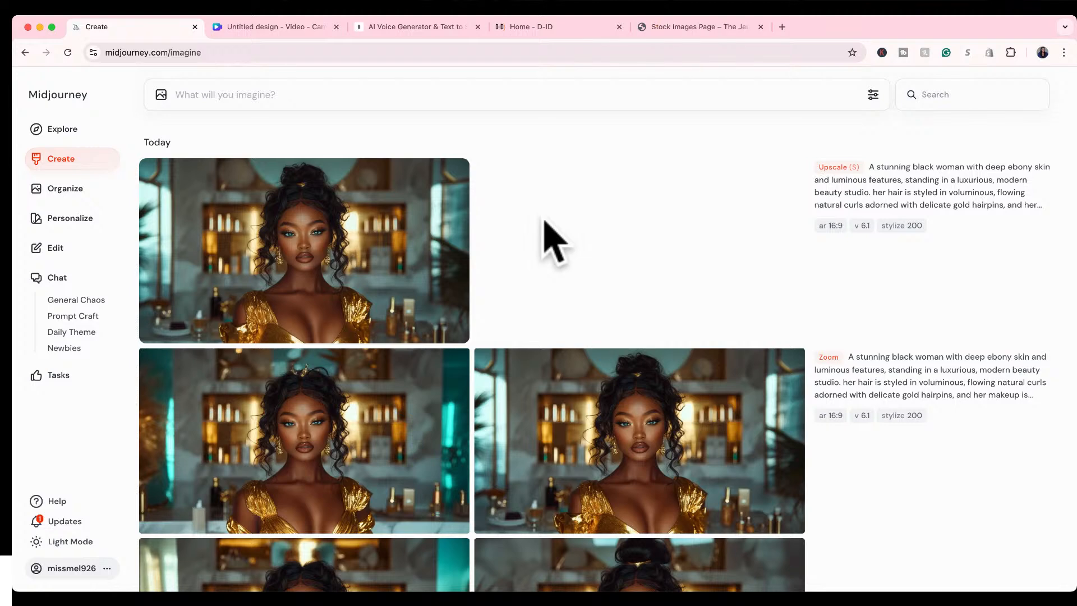
Open the newly upscaled portrait at full size and download it.
{"action": "left_click", "coordinate": [406, 209]}
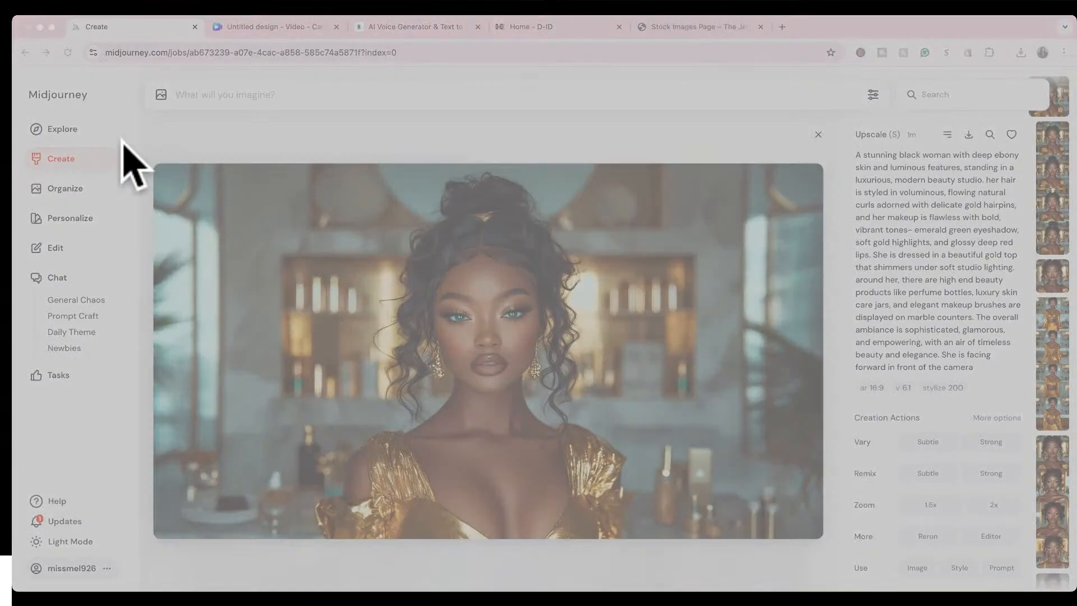
{"action": "left_click", "coordinate": [335, 312]}
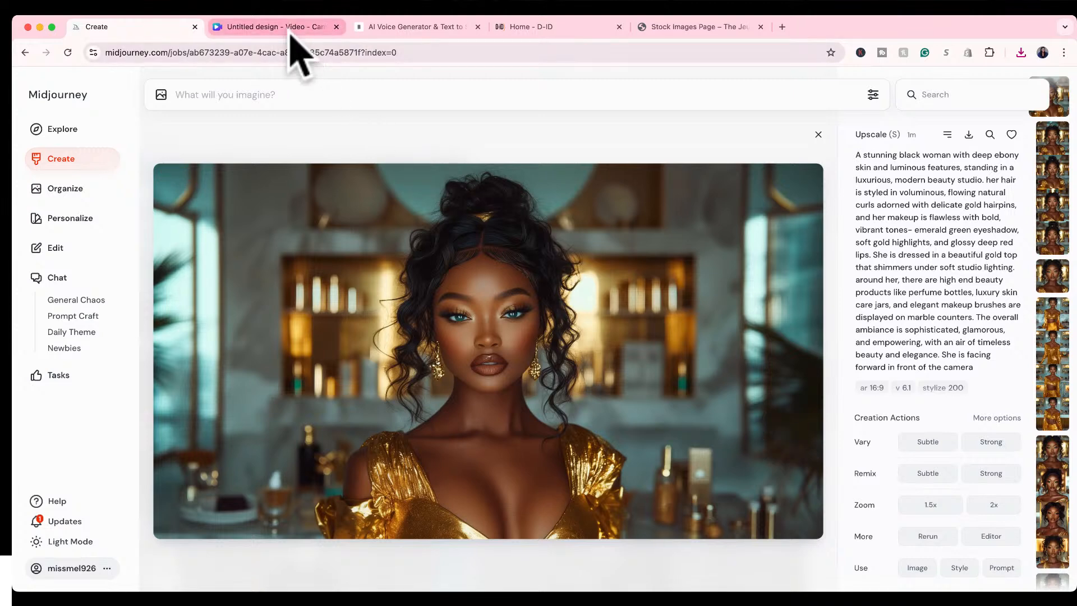
Switch to the untitled Canva video design, hide the video templates and select the blank page.
{"action": "left_click", "coordinate": [289, 28]}
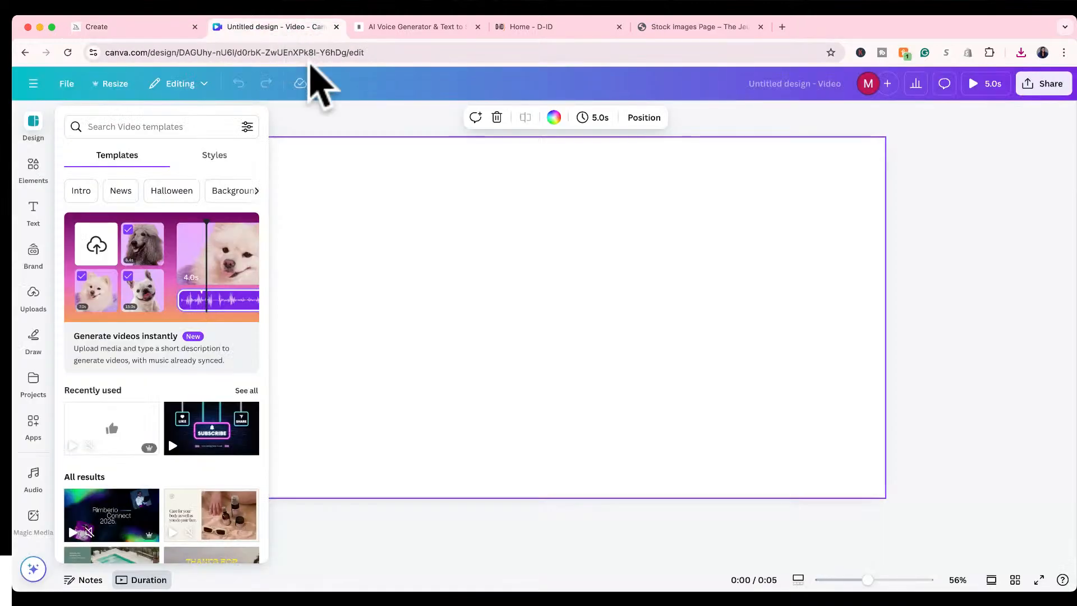
{"action": "left_click", "coordinate": [320, 116]}
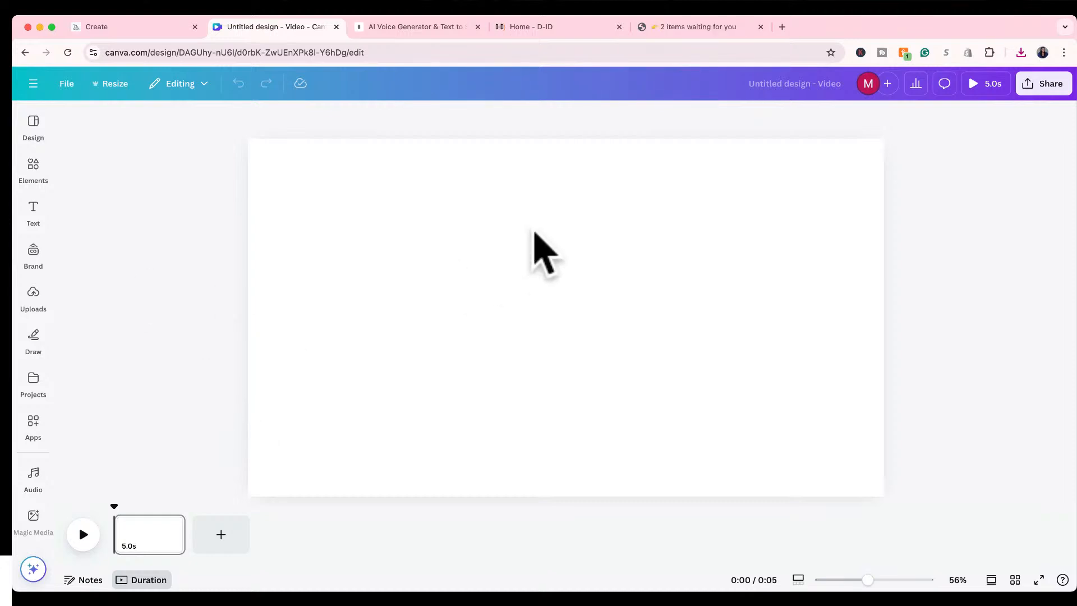
{"action": "left_click", "coordinate": [533, 232]}
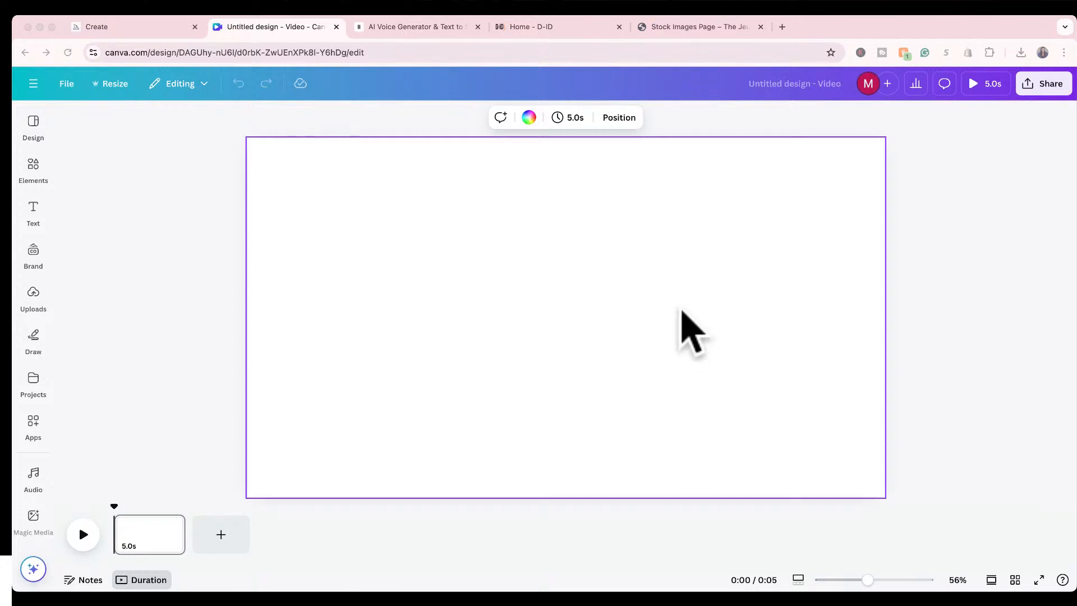
Place the downloaded portrait on the blank video page and set it as the page background.
{"action": "left_click", "coordinate": [686, 307]}
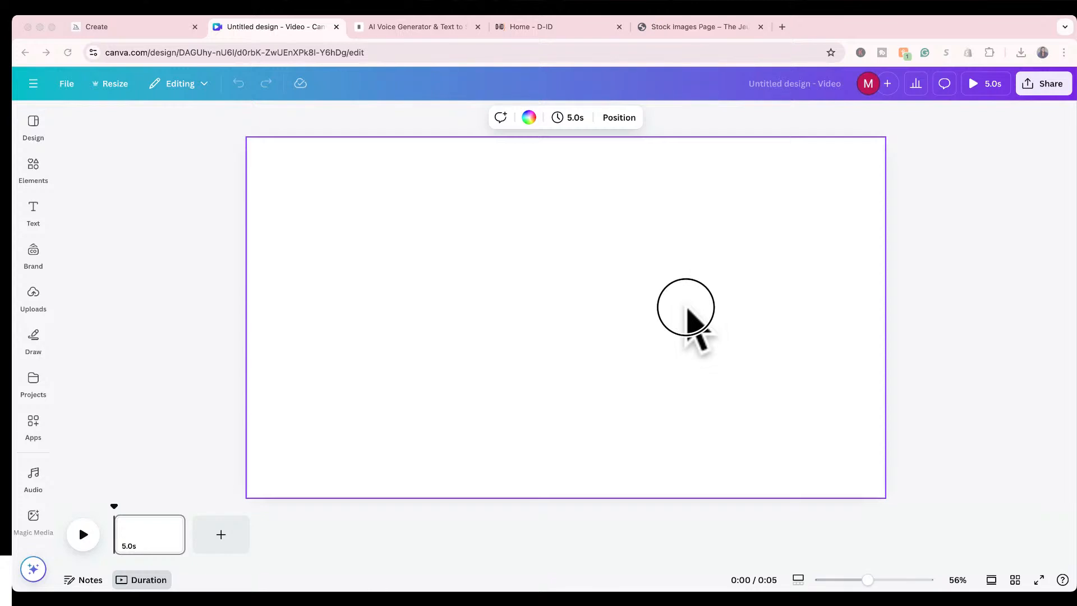
{"action": "left_click_drag", "start_coordinate": [686, 307], "coordinate": [463, 302]}
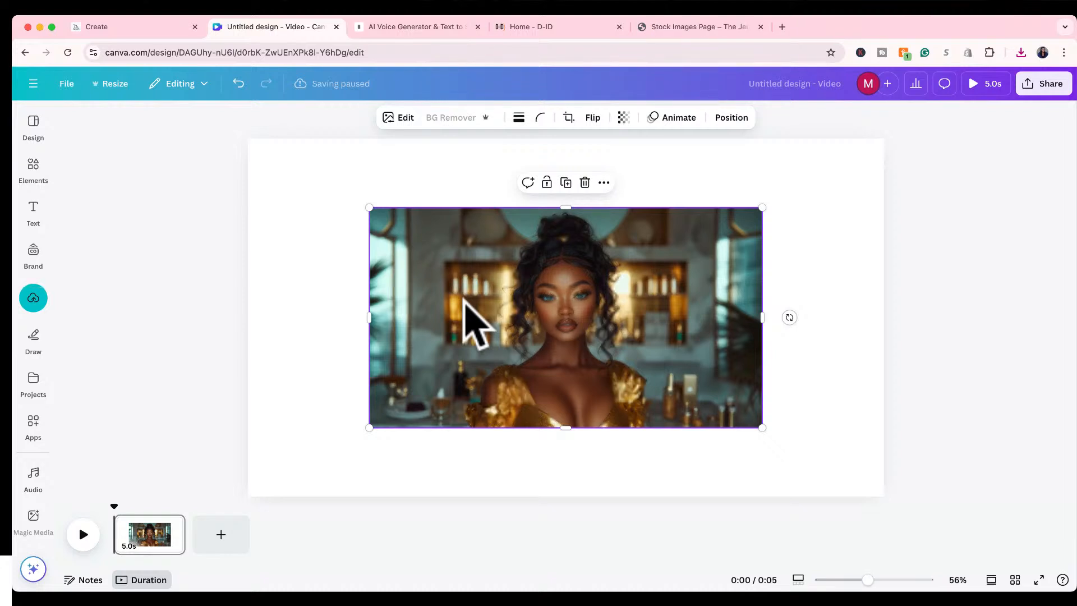
{"action": "right_click", "coordinate": [464, 300]}
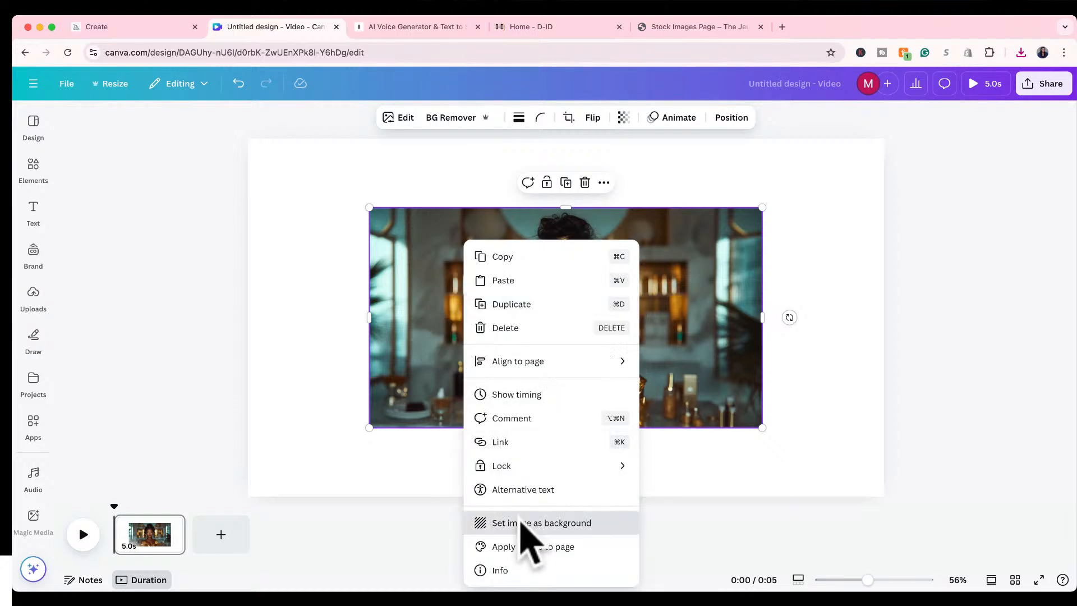
{"action": "left_click", "coordinate": [527, 524]}
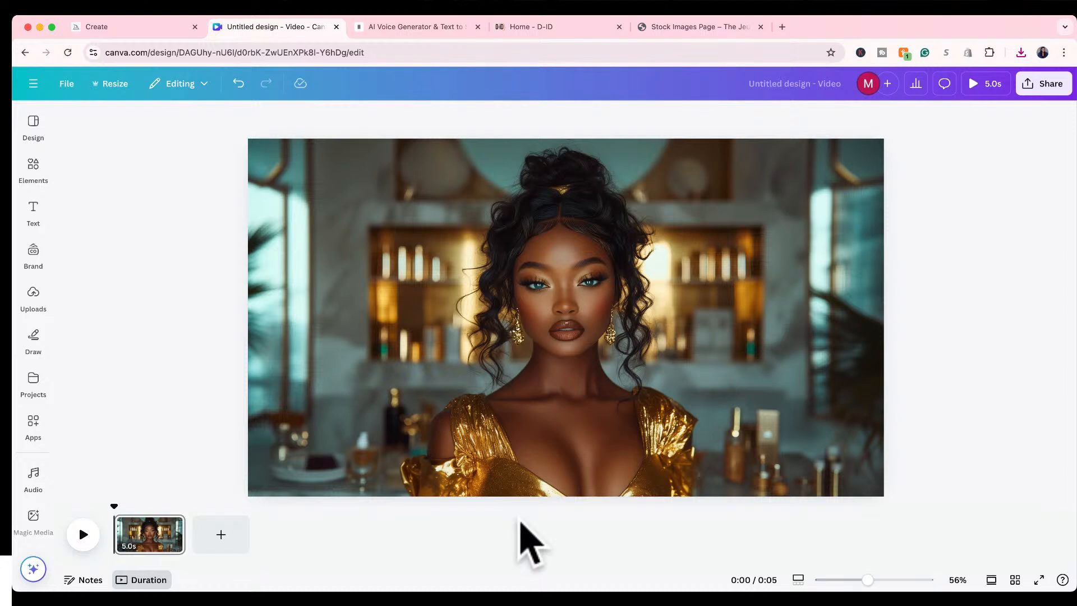
Undo setting the portrait as the page background and enlarge the image from its corners until it fills the page.
{"action": "key", "text": "super+z"}
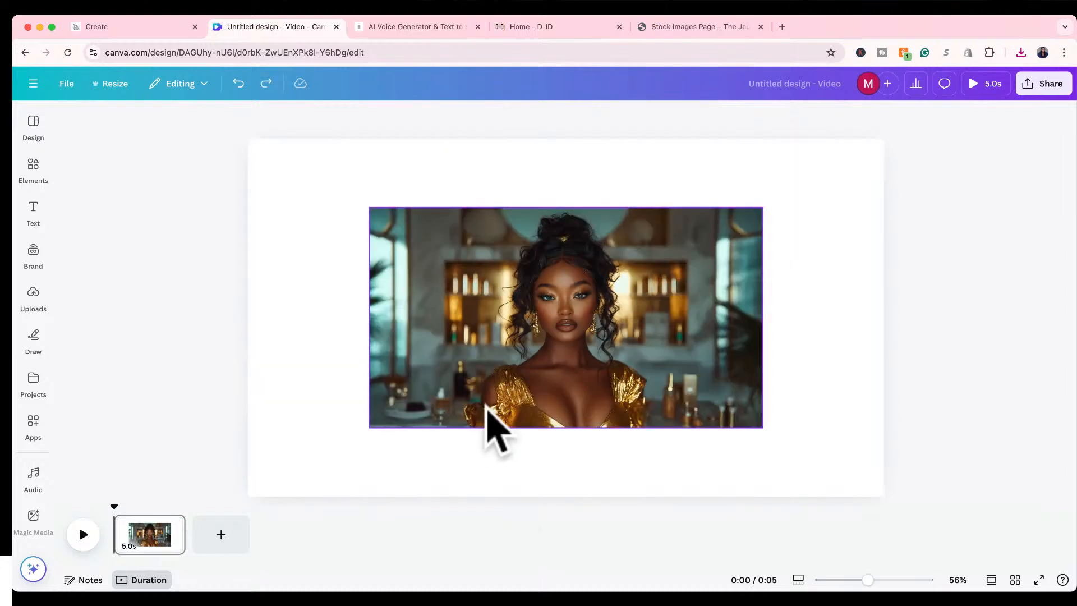
{"action": "left_click", "coordinate": [485, 406]}
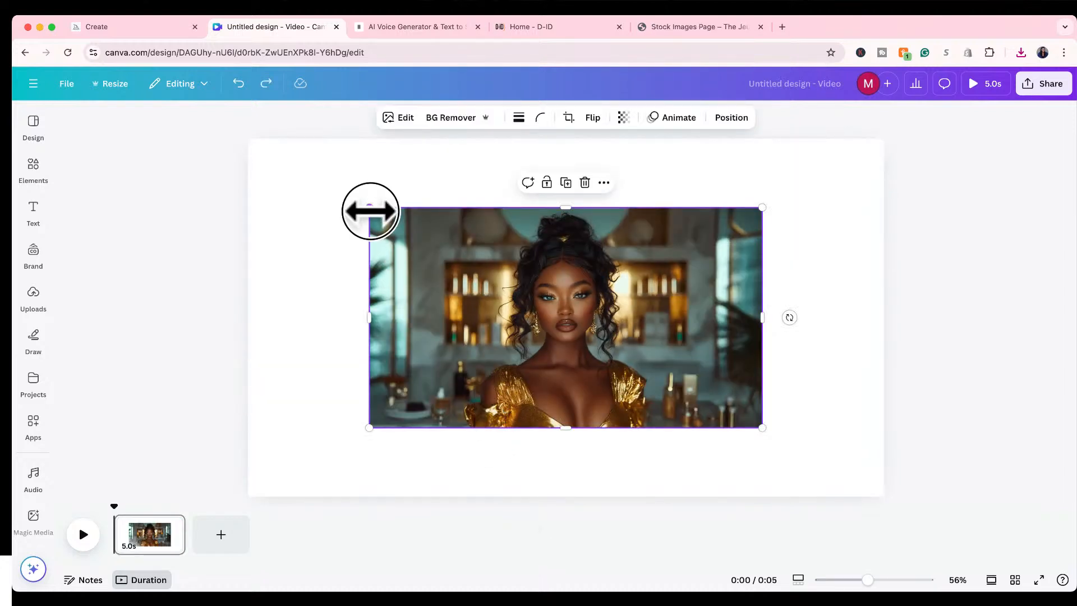
{"action": "left_click_drag", "start_coordinate": [370, 211], "coordinate": [256, 133]}
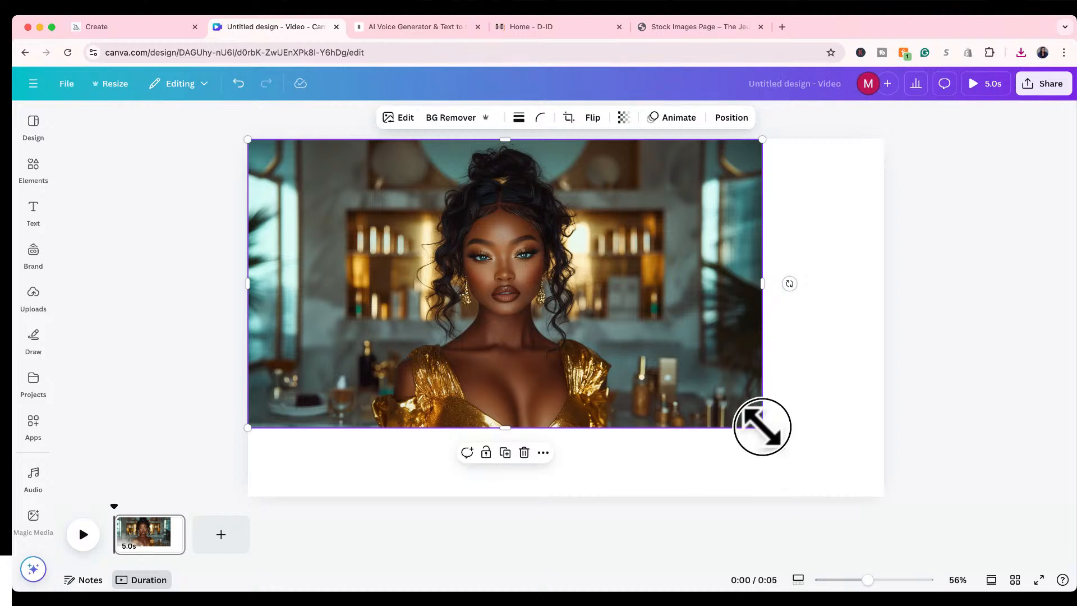
{"action": "left_click_drag", "start_coordinate": [762, 428], "coordinate": [889, 482]}
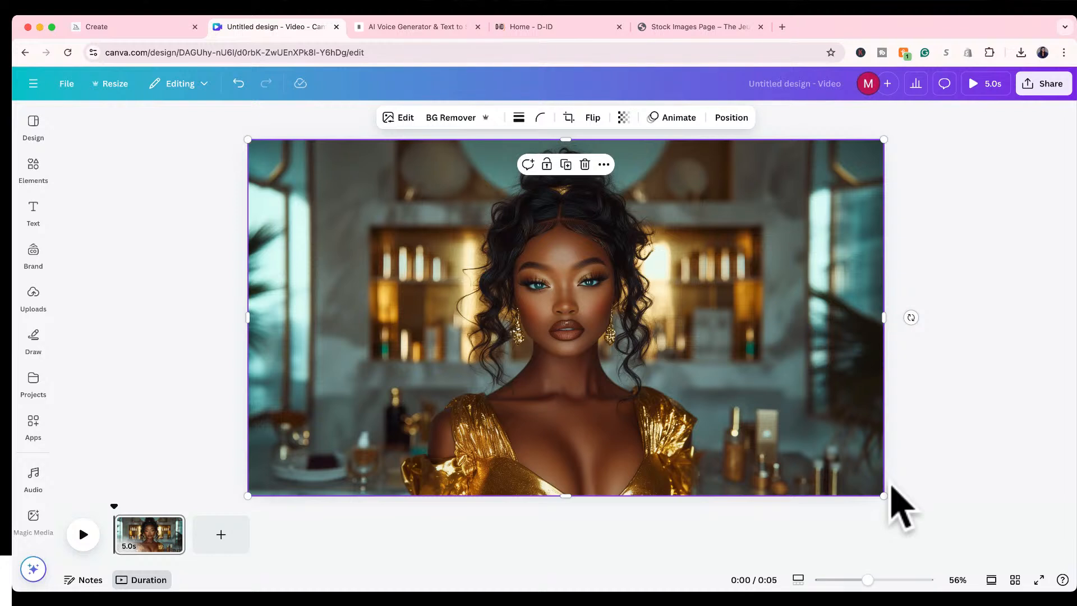
{"action": "left_click", "coordinate": [463, 537]}
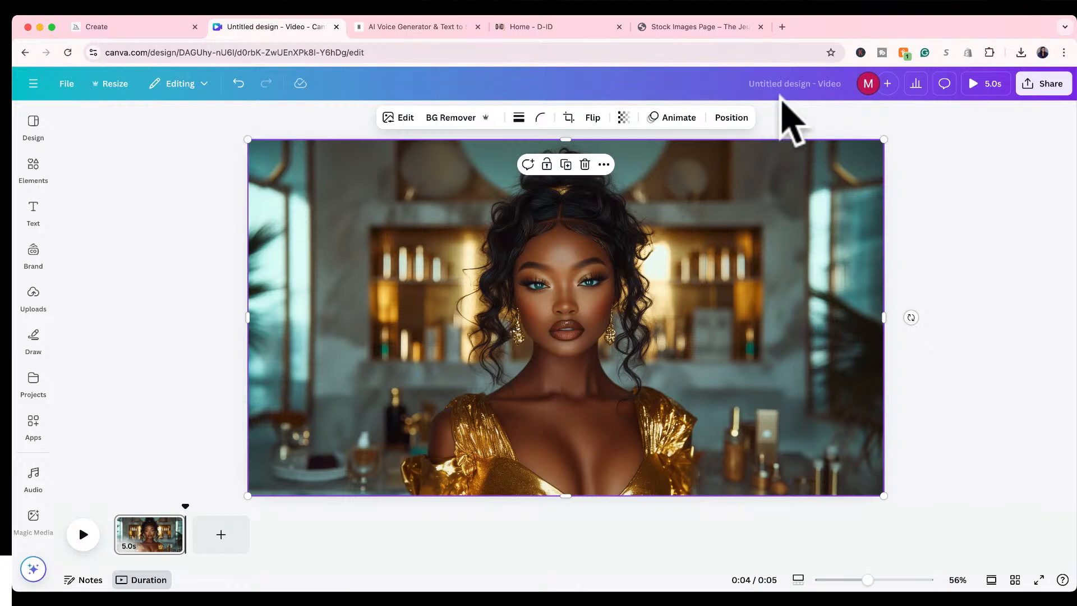
Rename the untitled design as "1920 x 1080".
{"action": "left_click", "coordinate": [789, 86]}
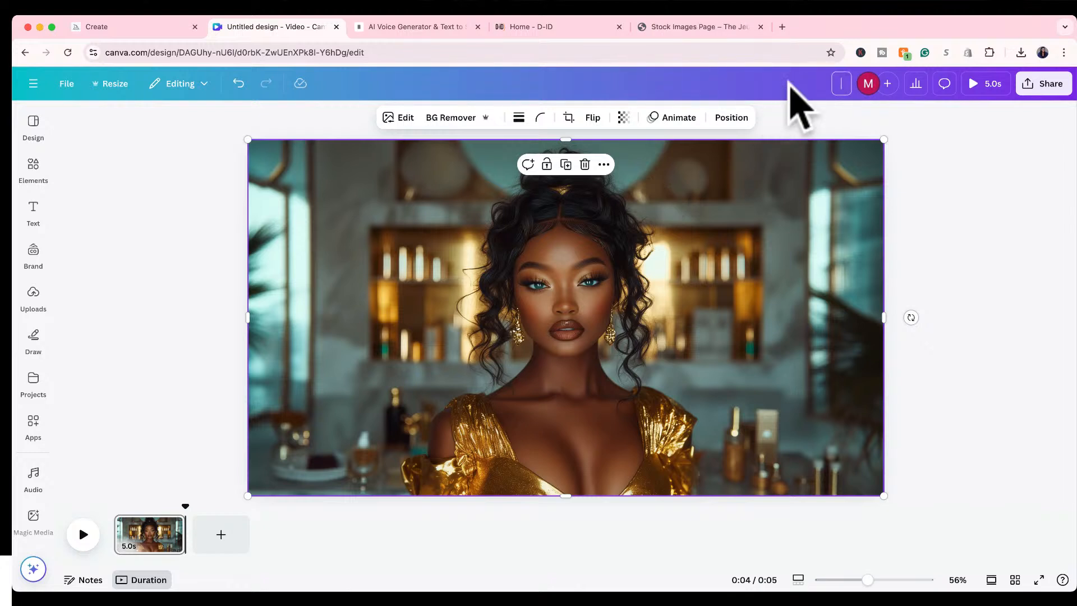
{"action": "type", "text": "1920 x 1080"}
{"action": "left_click", "coordinate": [944, 161]}
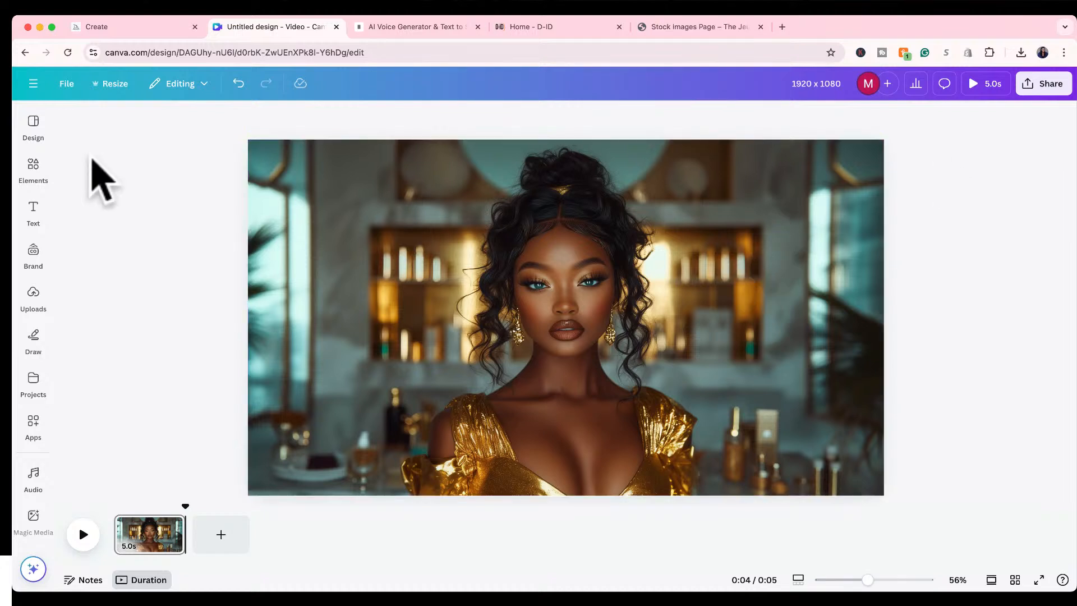
Search the design elements for "logo" and show all of the graphics results.
{"action": "left_click", "coordinate": [33, 168]}
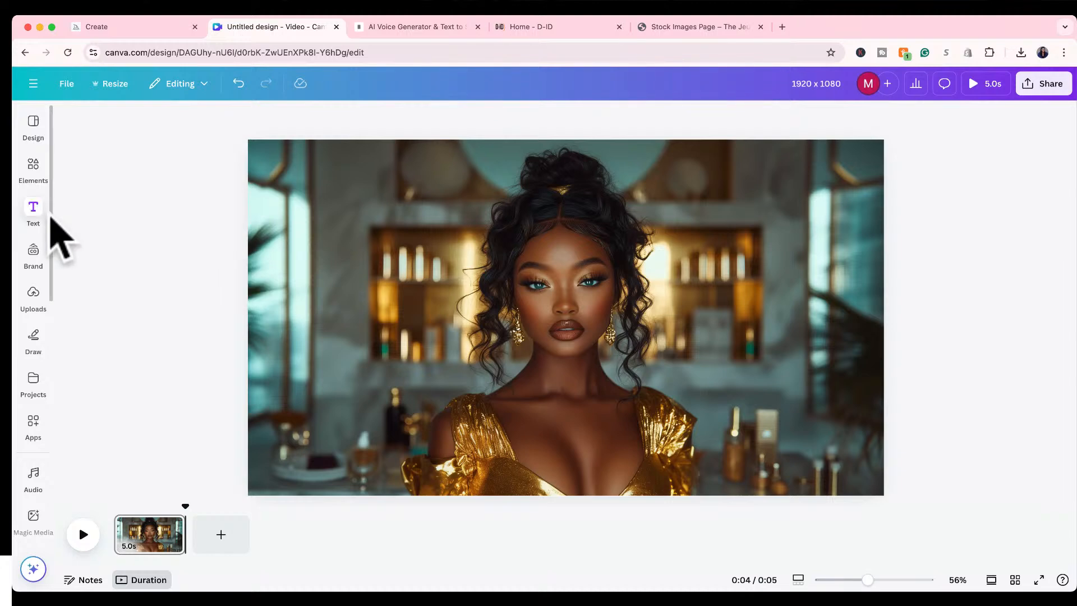
{"action": "left_click", "coordinate": [34, 210]}
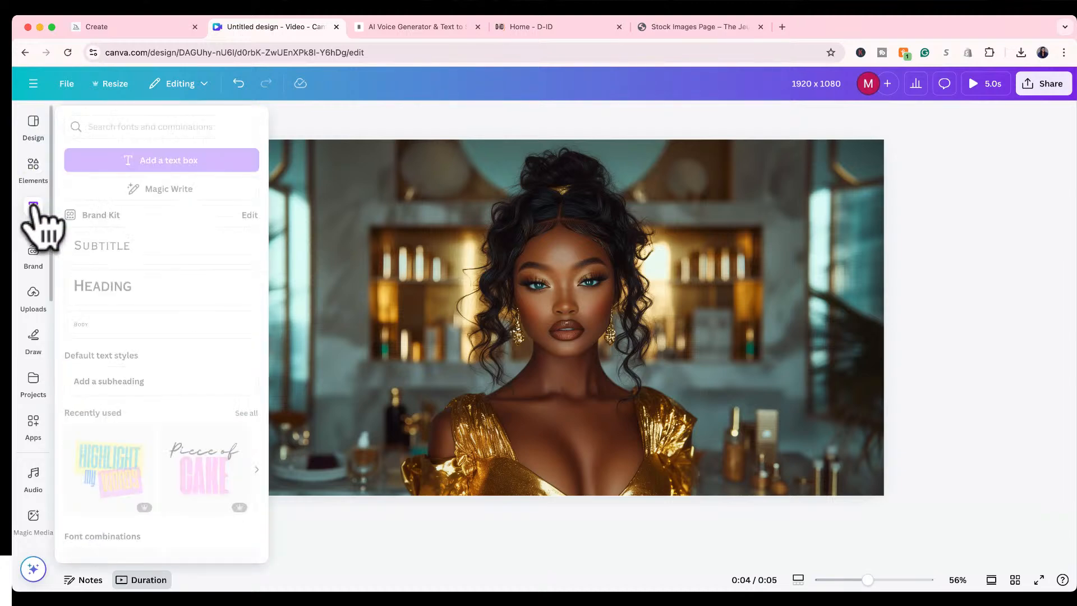
{"action": "left_click", "coordinate": [32, 123]}
{"action": "left_click", "coordinate": [33, 169]}
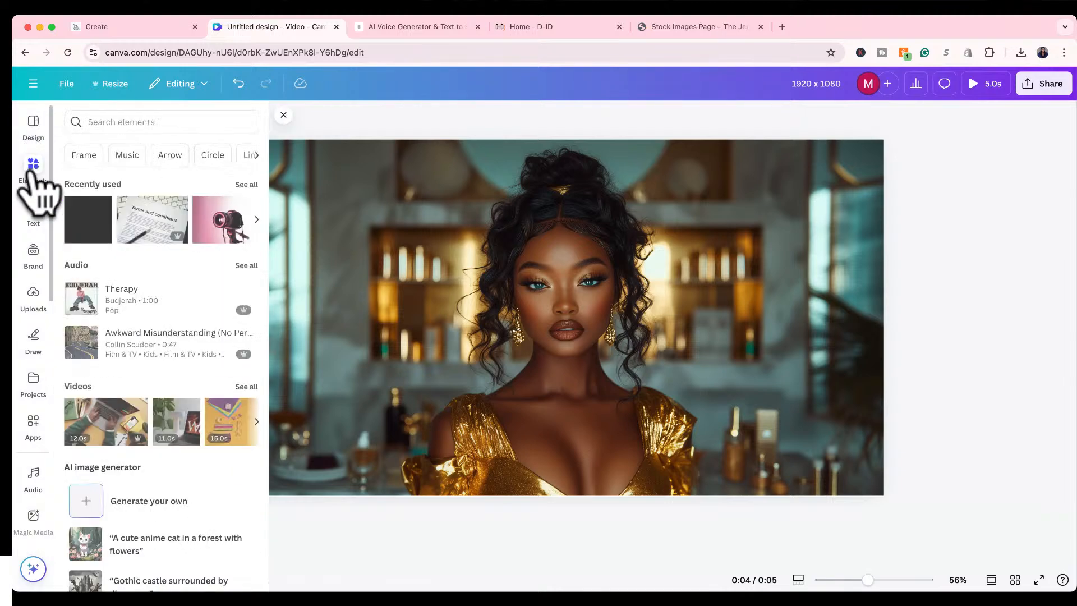
{"action": "left_click", "coordinate": [127, 122]}
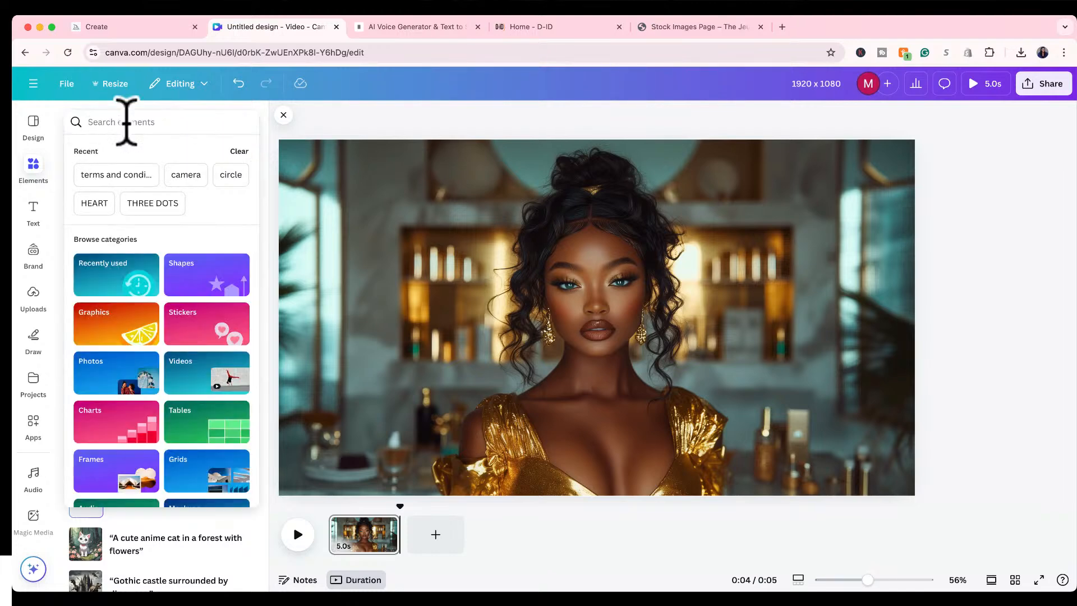
{"action": "type", "text": "logo"}
{"action": "key", "text": "Return"}
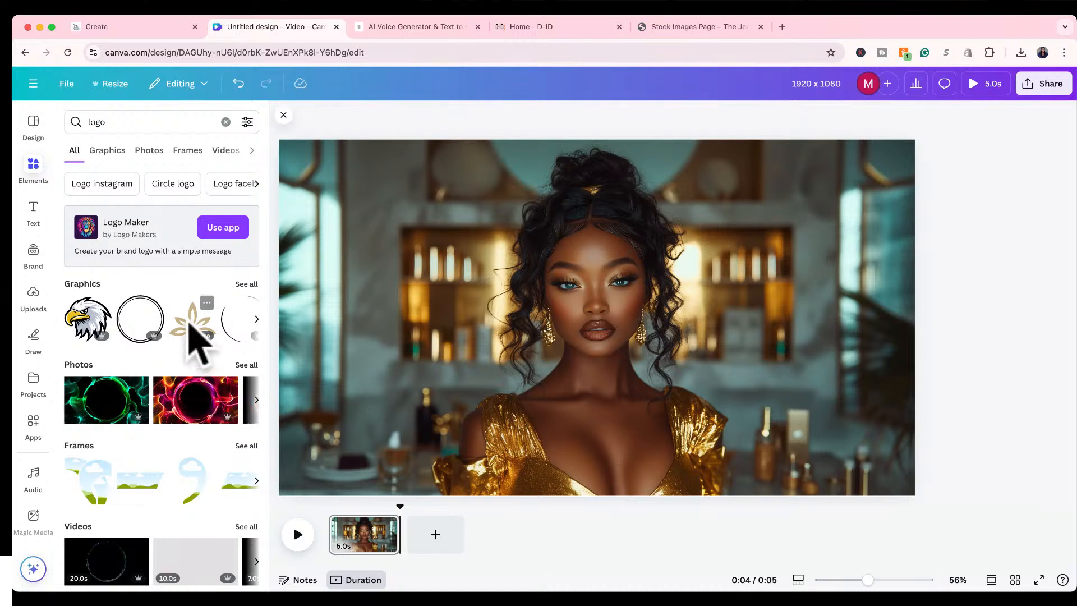
{"action": "scroll", "coordinate": [157, 423], "scroll_direction": "down", "scroll_amount": 3}
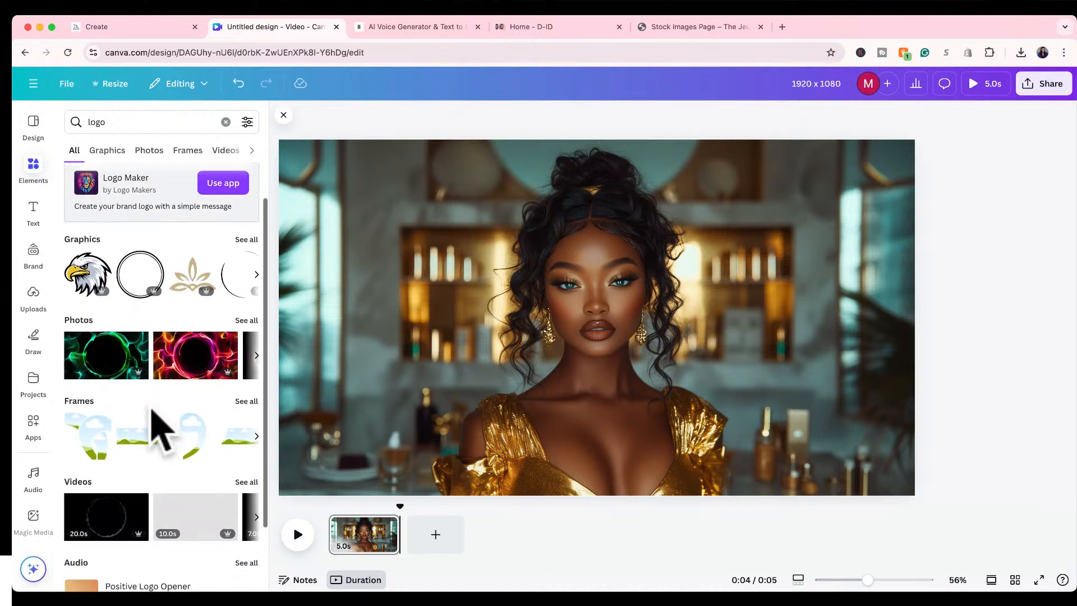
{"action": "scroll", "coordinate": [152, 405], "scroll_direction": "up", "scroll_amount": 3}
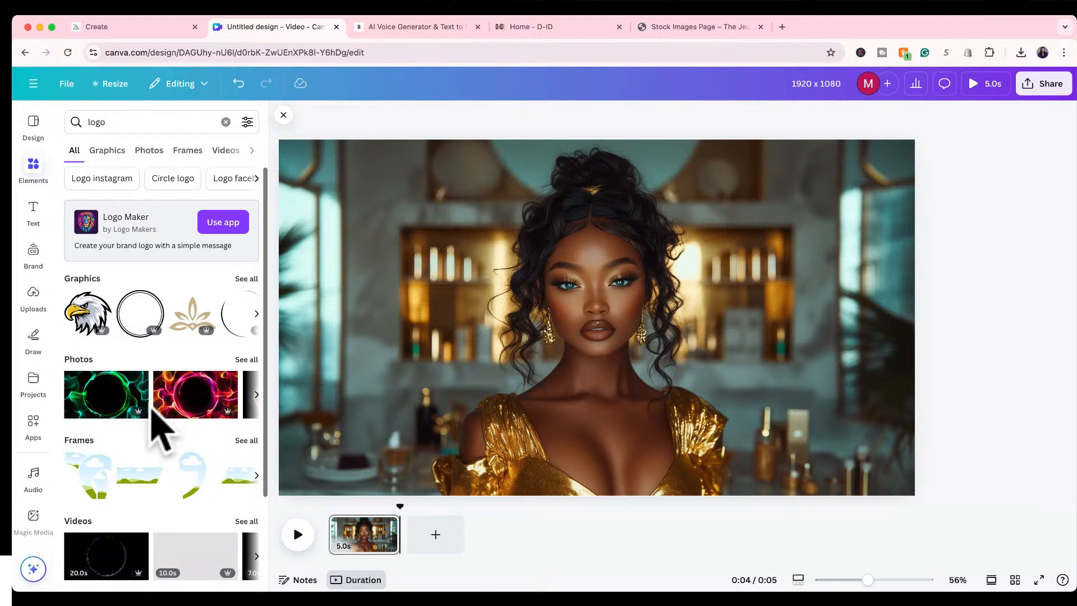
{"action": "left_click", "coordinate": [241, 279]}
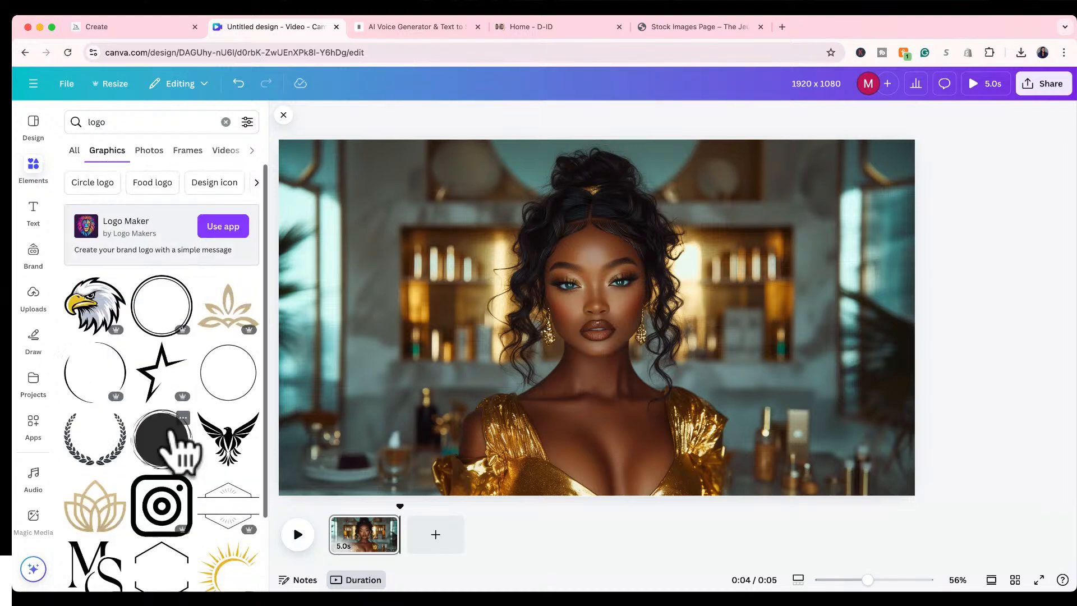
Try out the MS monogram graphic in the space beside the woman's head and delete it.
{"action": "scroll", "coordinate": [171, 454], "scroll_direction": "down", "scroll_amount": 4}
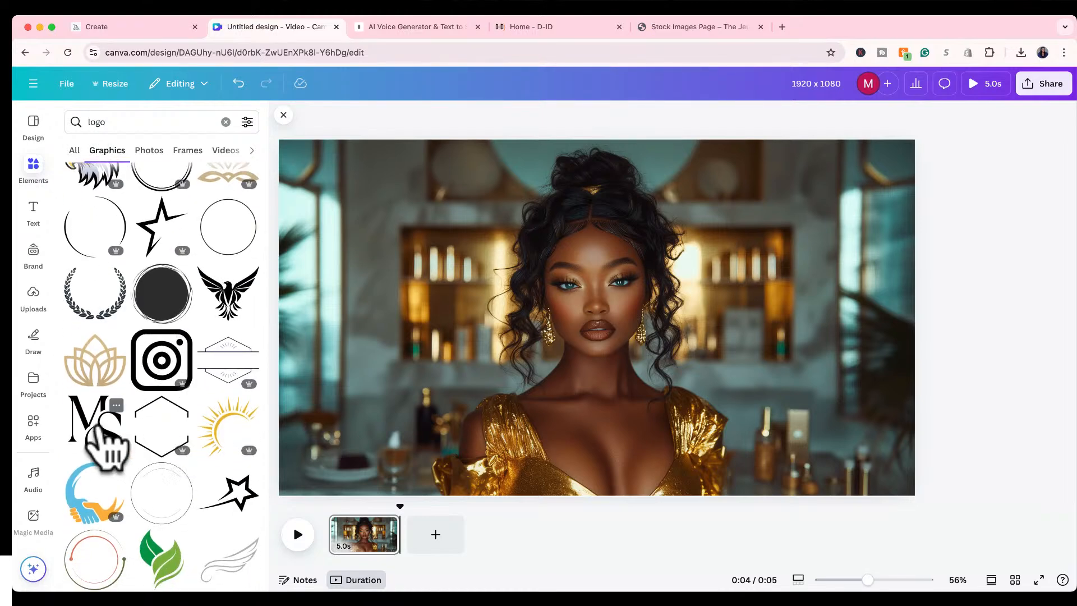
{"action": "left_click", "coordinate": [96, 425]}
{"action": "left_click_drag", "start_coordinate": [632, 336], "coordinate": [413, 280]}
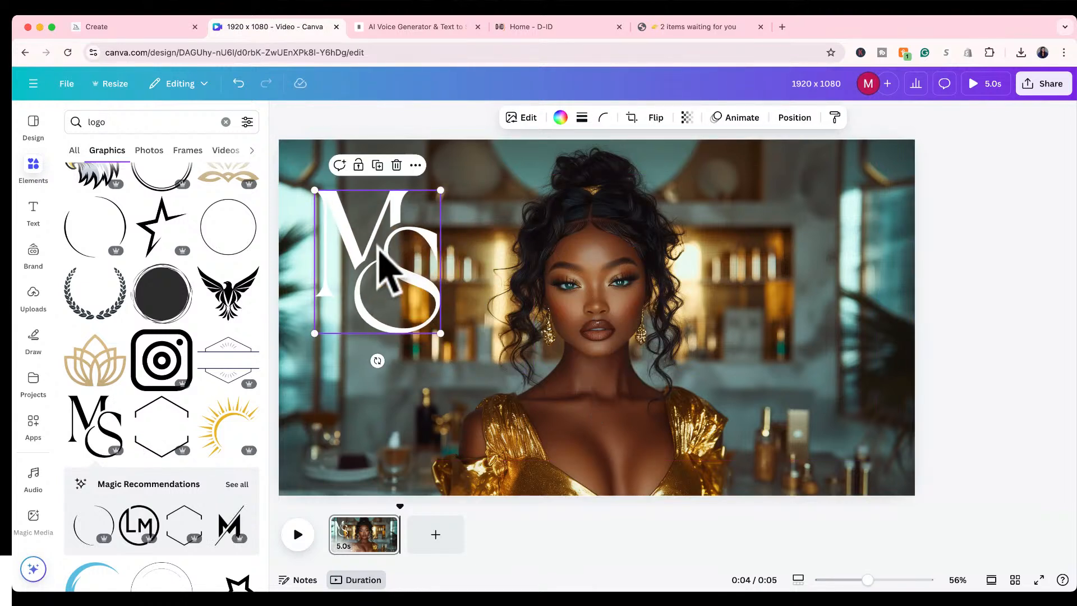
{"action": "left_click", "coordinate": [356, 233]}
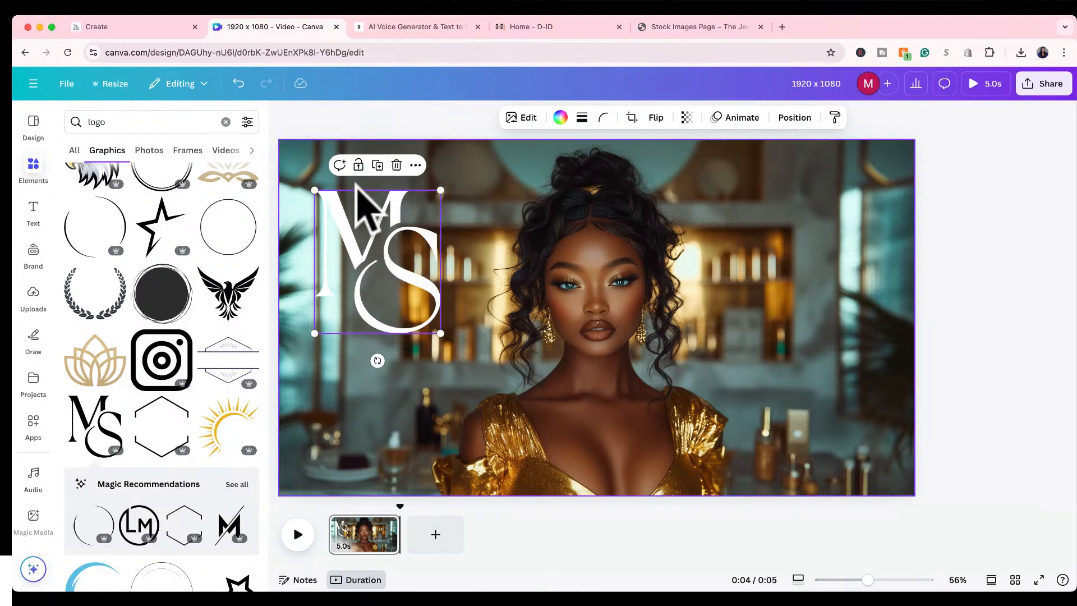
{"action": "left_click_drag", "start_coordinate": [390, 250], "coordinate": [404, 262]}
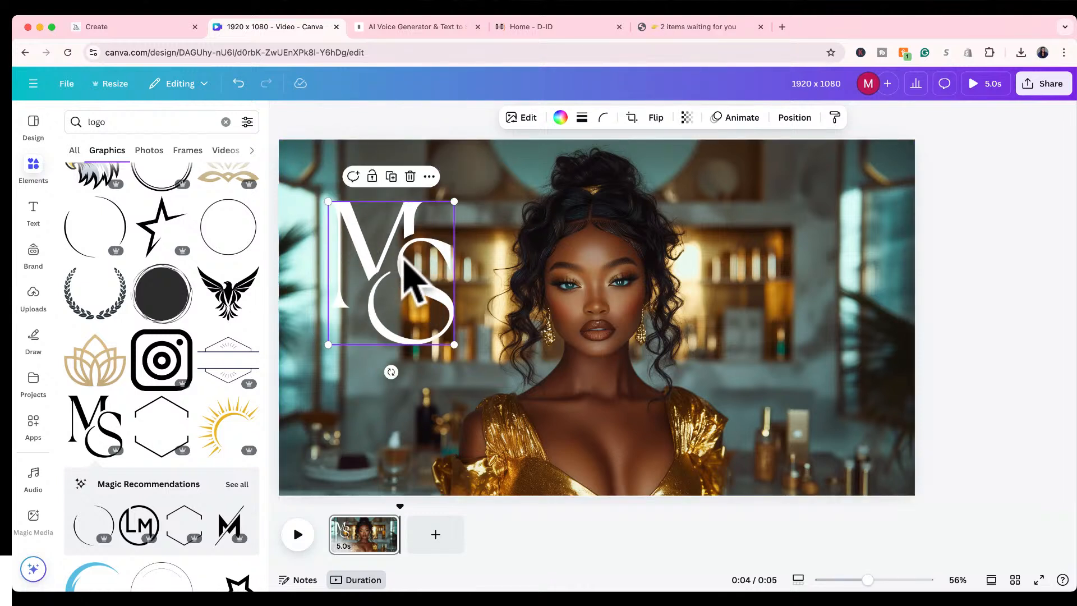
{"action": "key", "text": "Delete"}
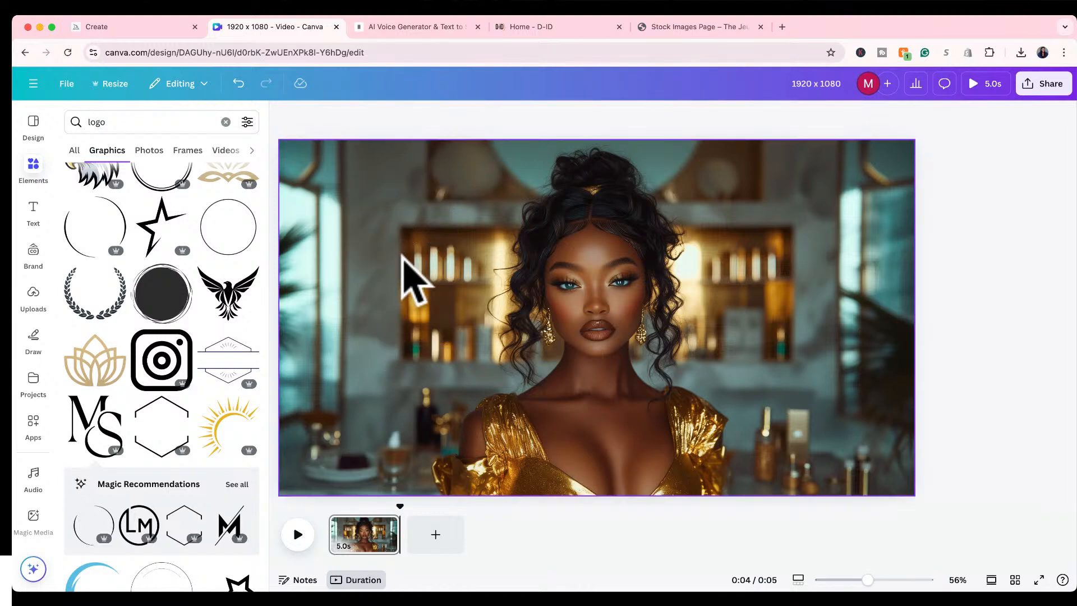
Try out the recommended round LM logo in the space beside the woman's head and delete it.
{"action": "scroll", "coordinate": [194, 438], "scroll_direction": "down", "scroll_amount": 1}
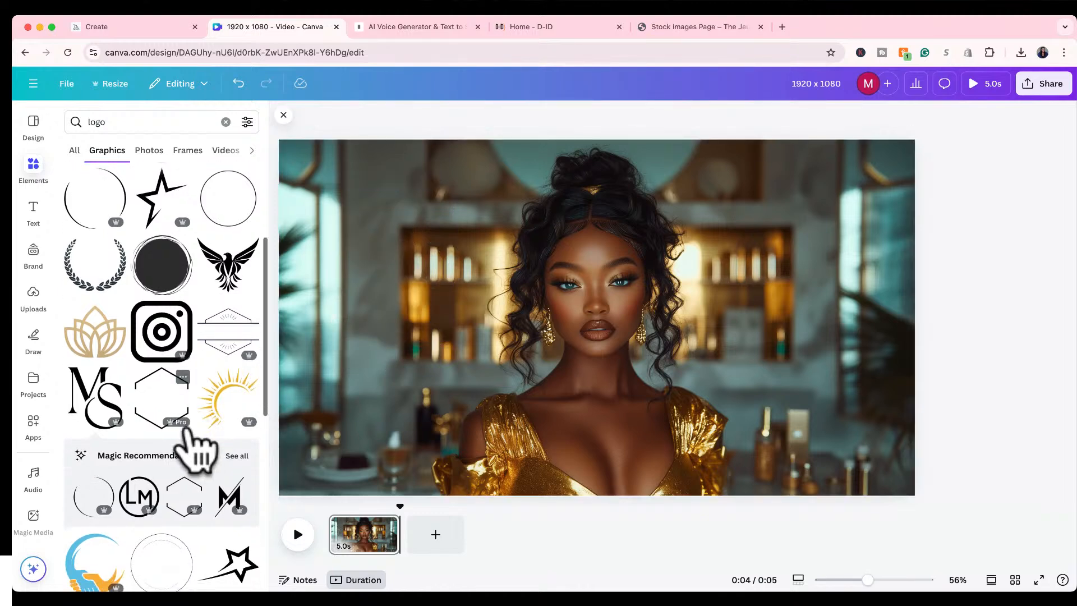
{"action": "left_click", "coordinate": [147, 485]}
{"action": "left_click", "coordinate": [137, 487]}
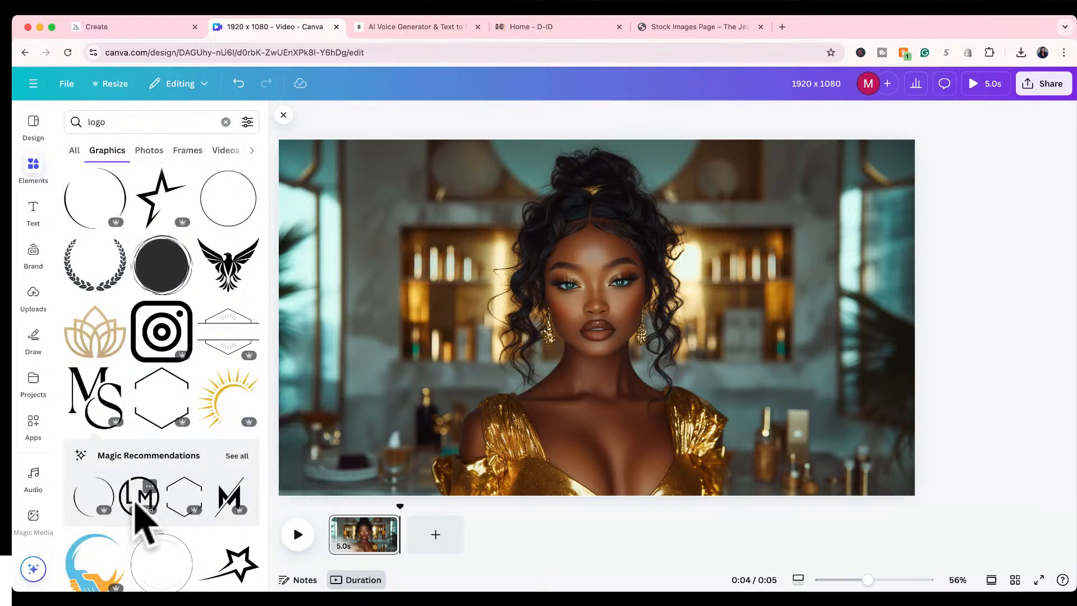
{"action": "left_click", "coordinate": [135, 505]}
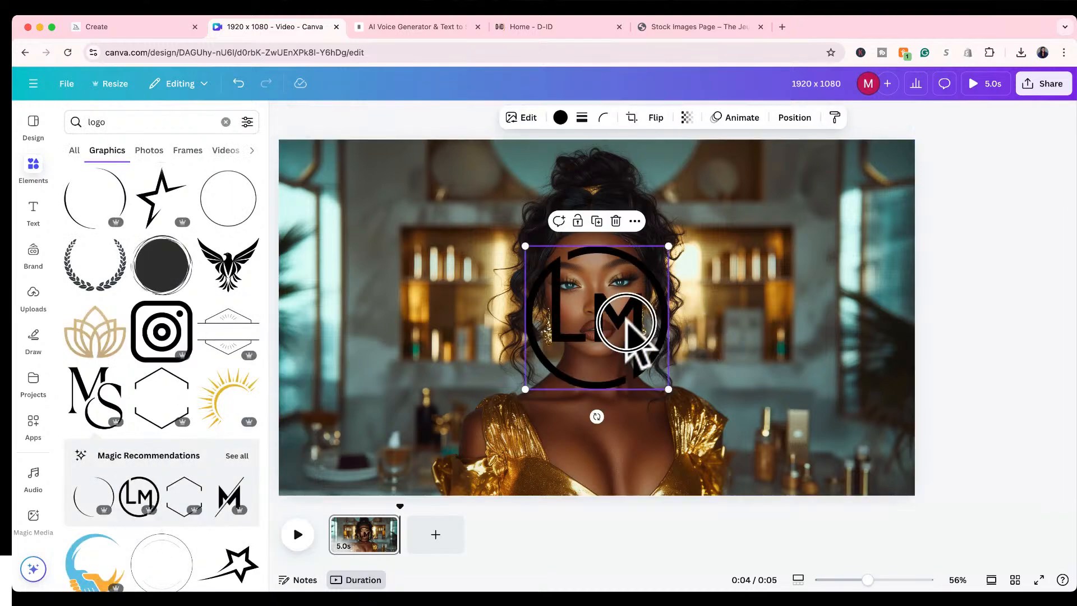
{"action": "left_click_drag", "start_coordinate": [626, 323], "coordinate": [413, 288]}
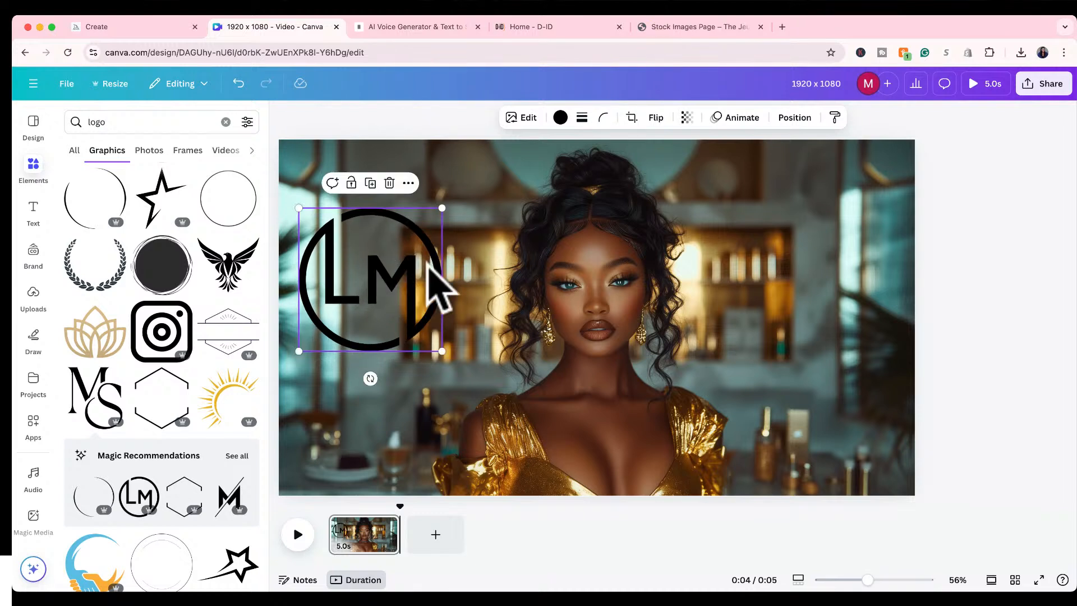
{"action": "key", "text": "Delete"}
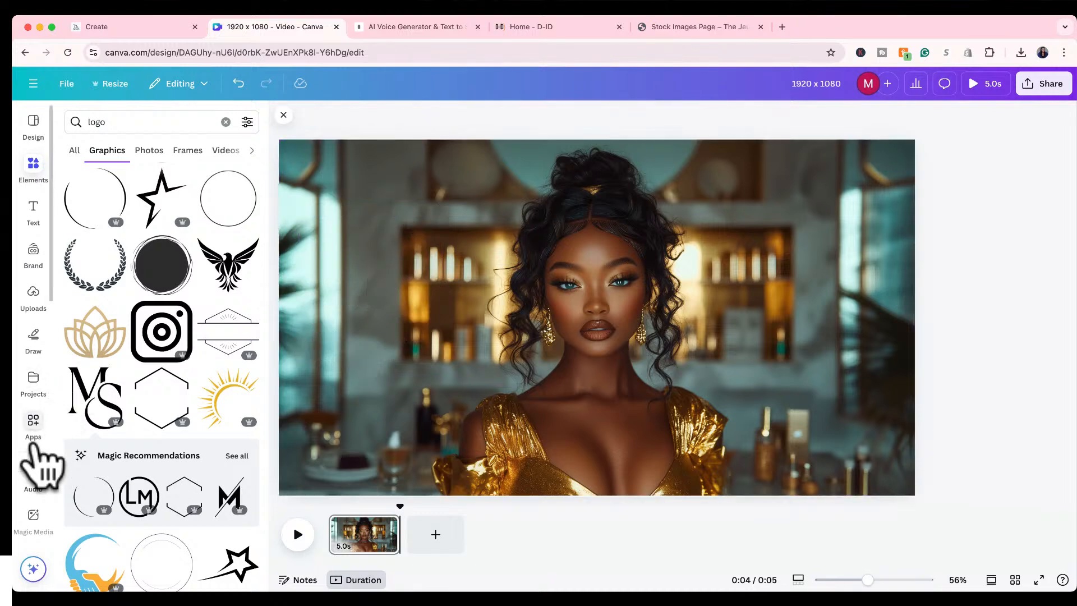
Find the QR code generator among the installed apps and open it.
{"action": "scroll", "coordinate": [32, 447], "scroll_direction": "down", "scroll_amount": 6}
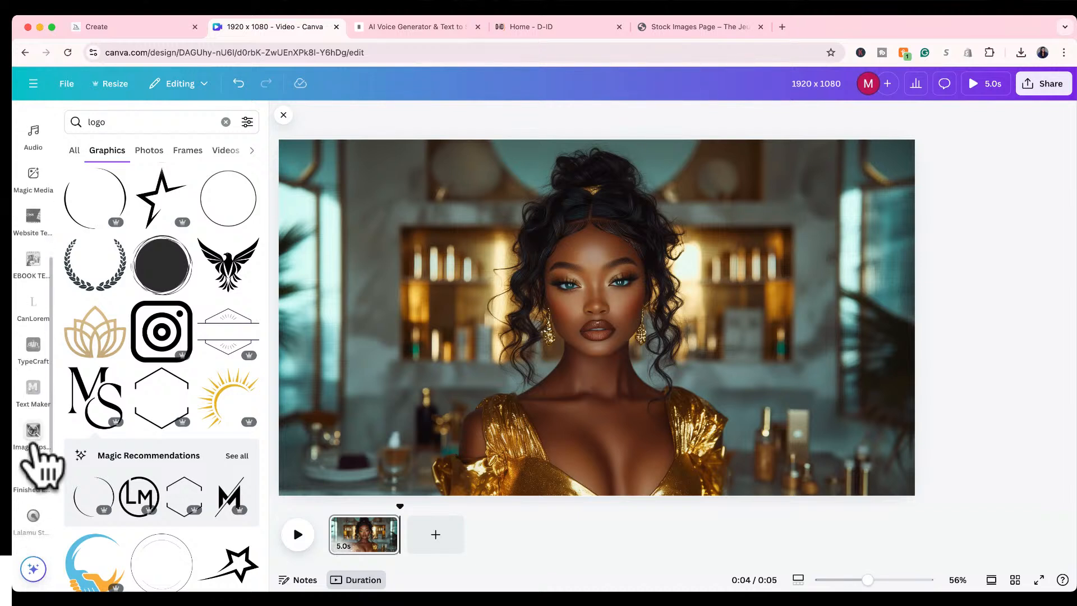
{"action": "scroll", "coordinate": [32, 447], "scroll_direction": "down", "scroll_amount": 4}
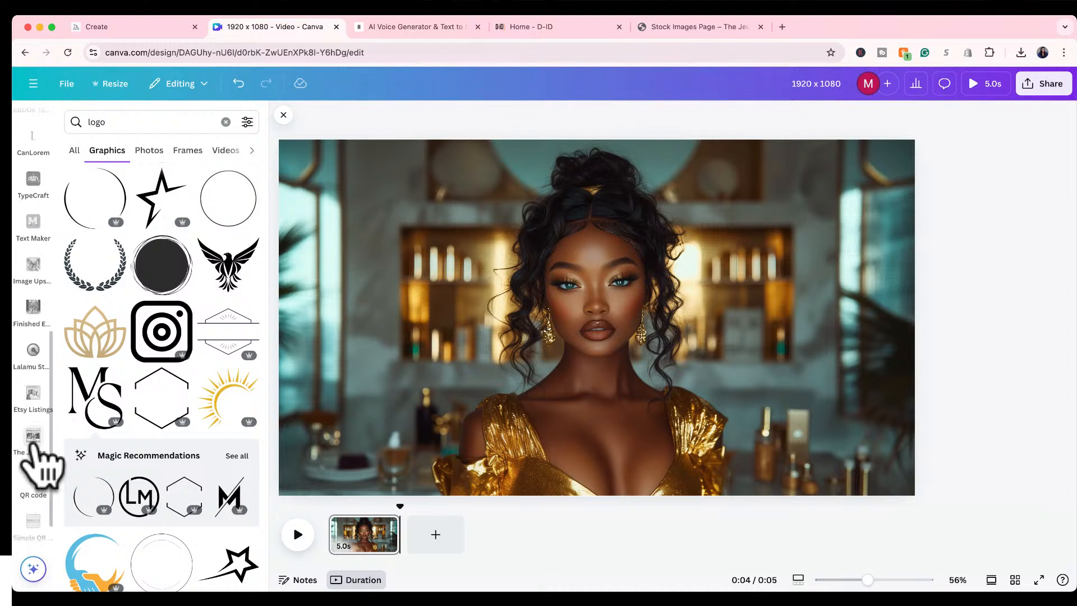
{"action": "scroll", "coordinate": [34, 468], "scroll_direction": "down", "scroll_amount": 2}
{"action": "scroll", "coordinate": [29, 448], "scroll_direction": "up", "scroll_amount": 2}
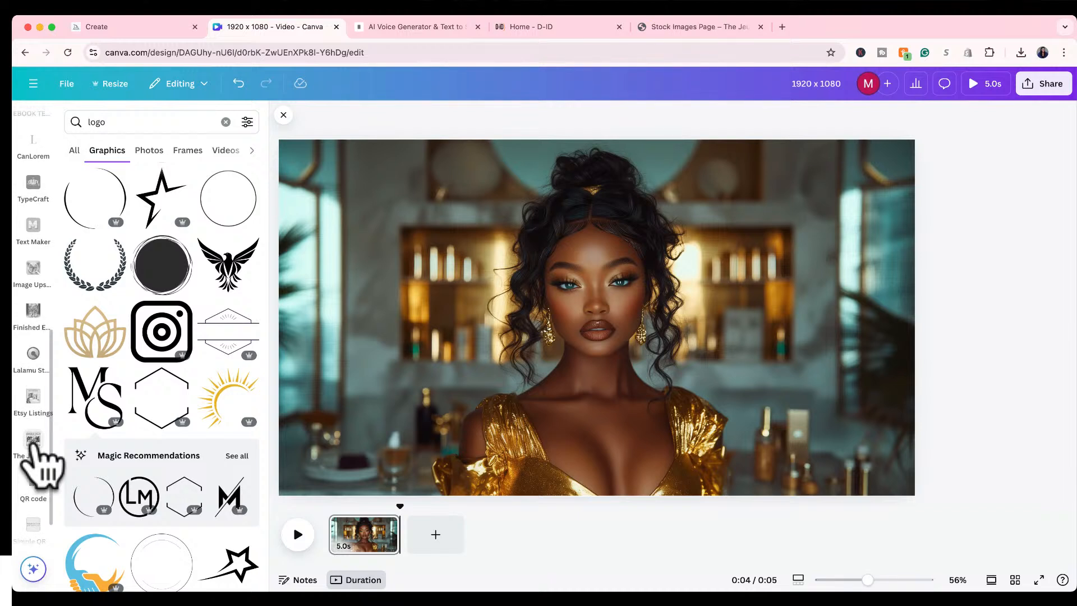
{"action": "scroll", "coordinate": [34, 449], "scroll_direction": "down", "scroll_amount": 2}
{"action": "left_click", "coordinate": [32, 436]}
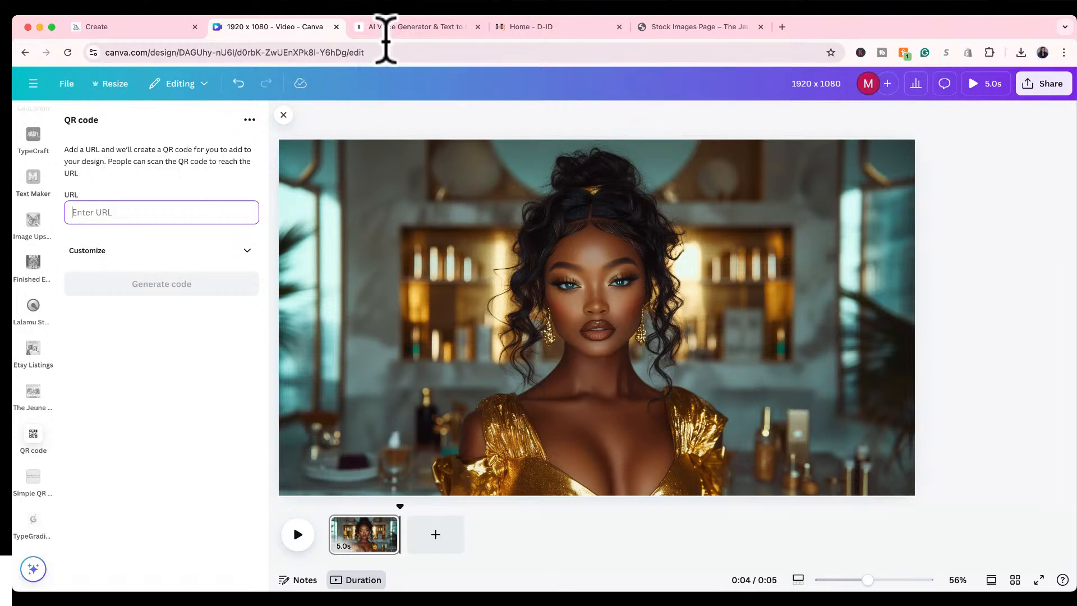
{"action": "left_click", "coordinate": [681, 19]}
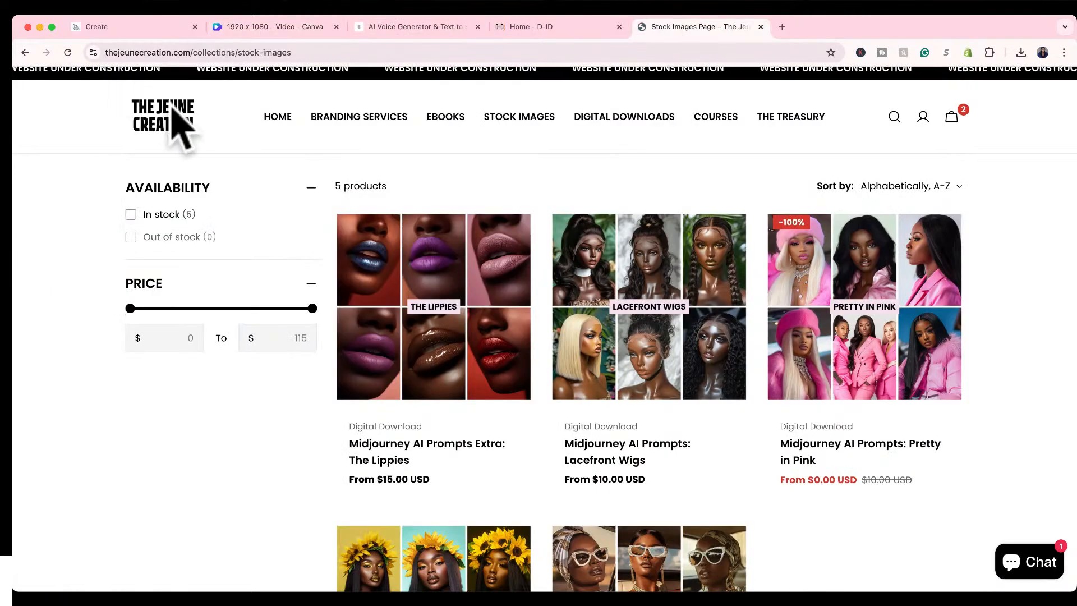
{"action": "left_click", "coordinate": [166, 121]}
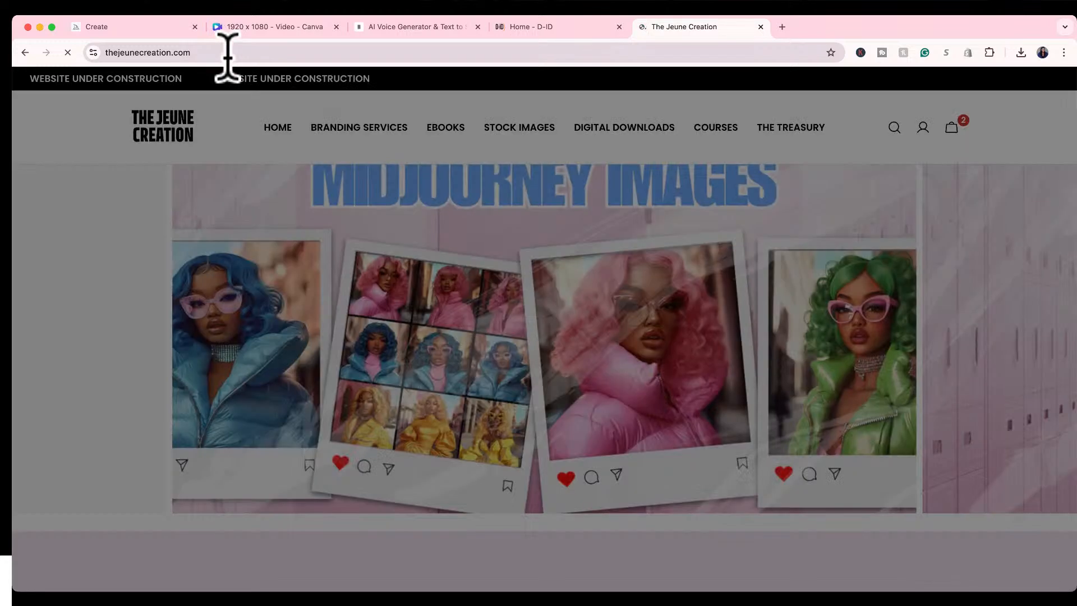
{"action": "left_click", "coordinate": [227, 52]}
{"action": "key", "text": "super+c"}
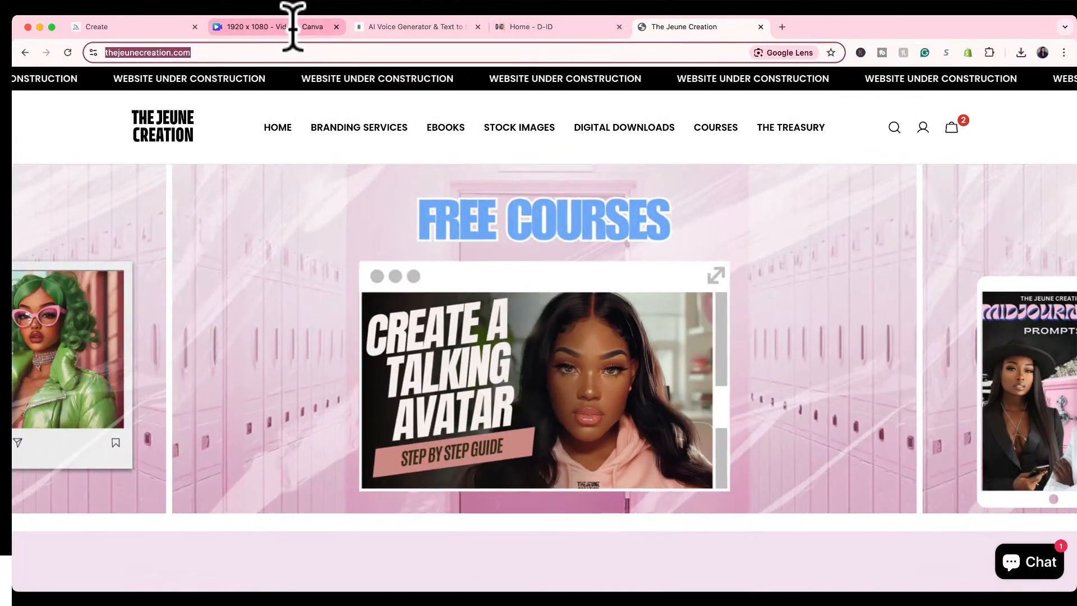
{"action": "left_click", "coordinate": [292, 26]}
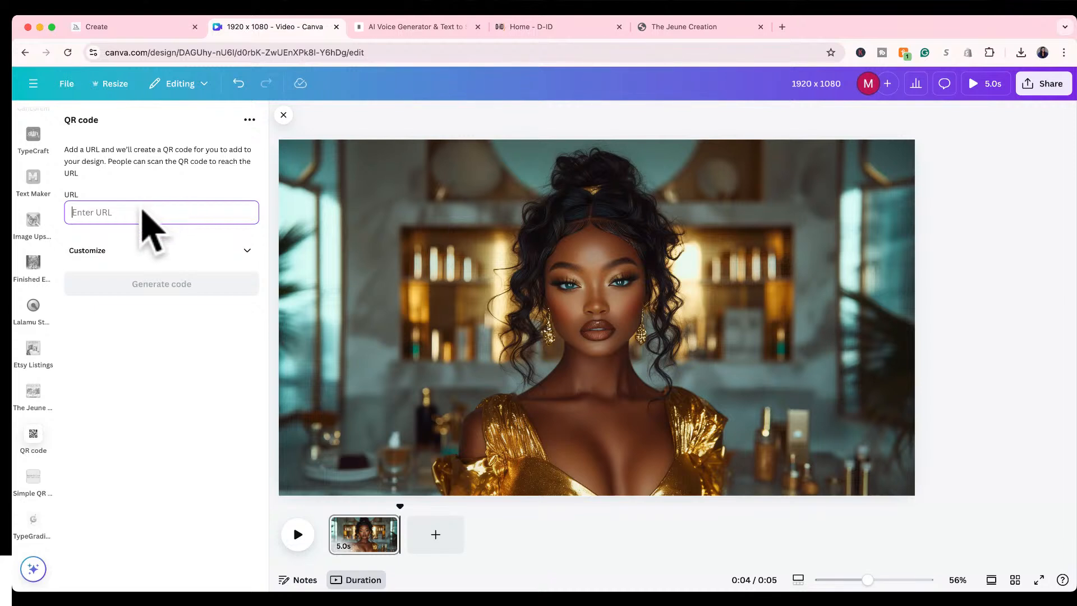
{"action": "key", "text": "super+v"}
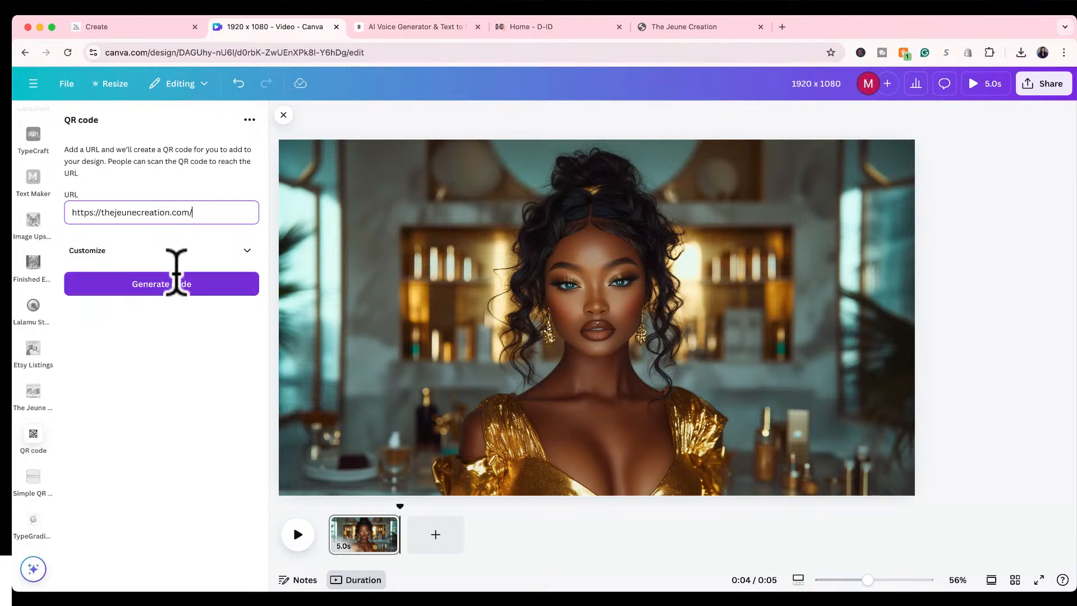
Customize the QR code by setting its foreground color to a soft gold, #F8DB91.
{"action": "left_click", "coordinate": [246, 250]}
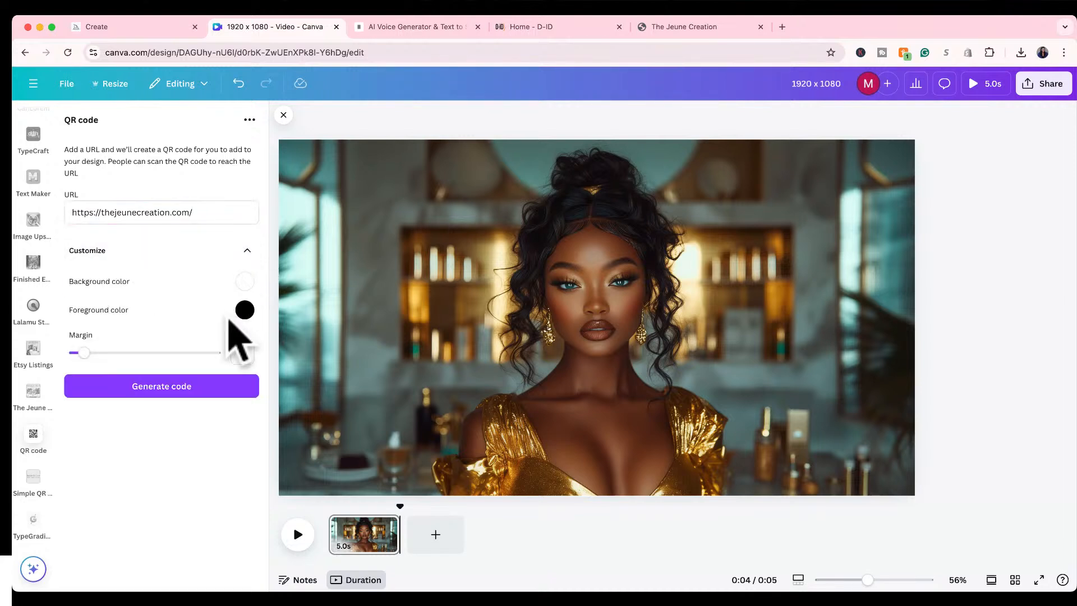
{"action": "left_click", "coordinate": [244, 309]}
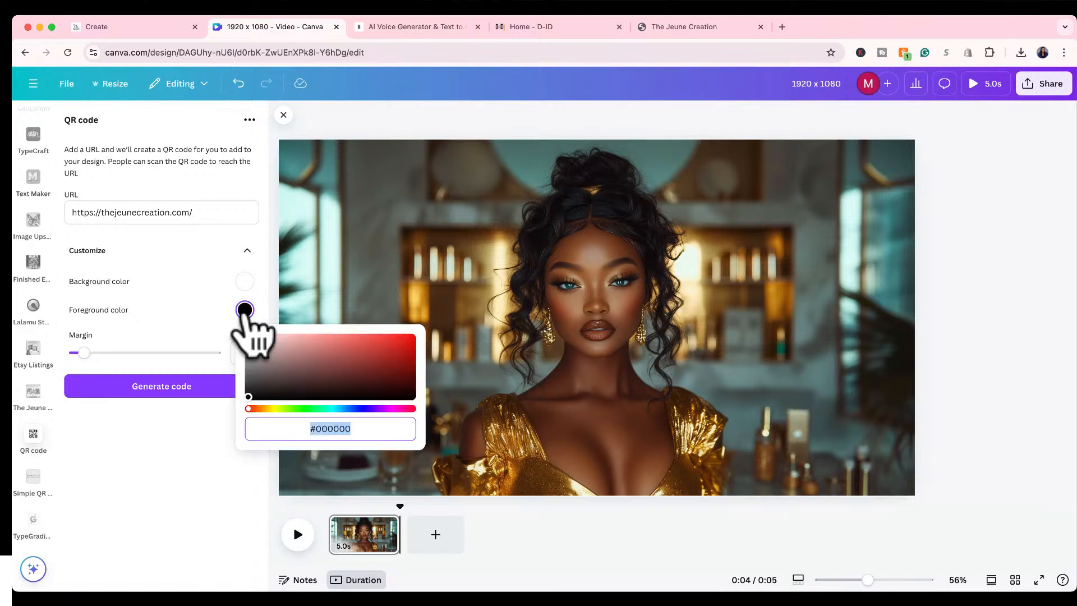
{"action": "left_click", "coordinate": [194, 319]}
{"action": "left_click", "coordinate": [245, 309]}
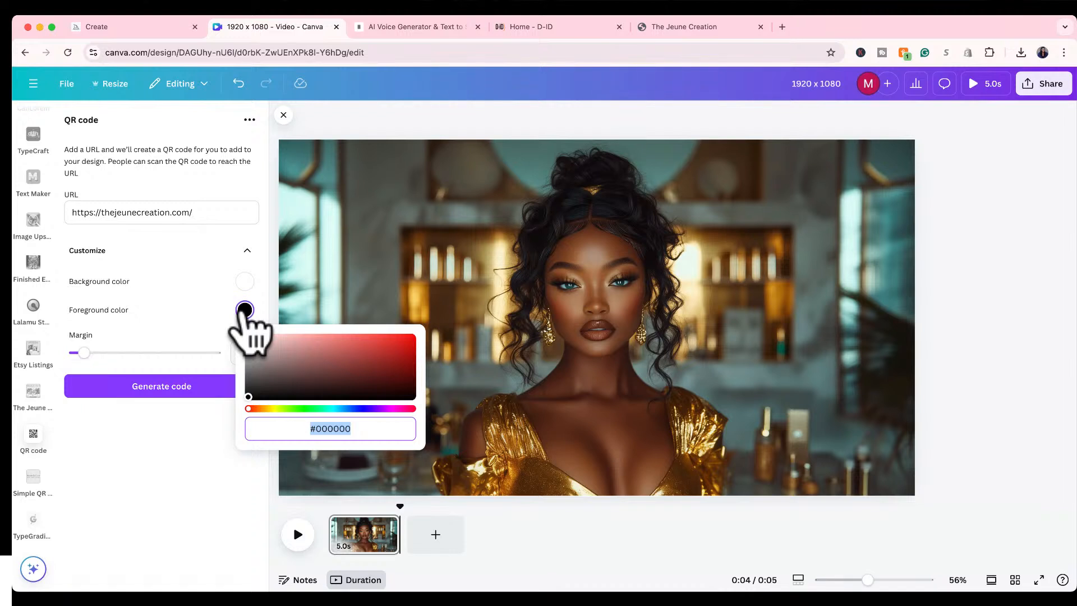
{"action": "left_click", "coordinate": [268, 408]}
{"action": "left_click", "coordinate": [374, 341]}
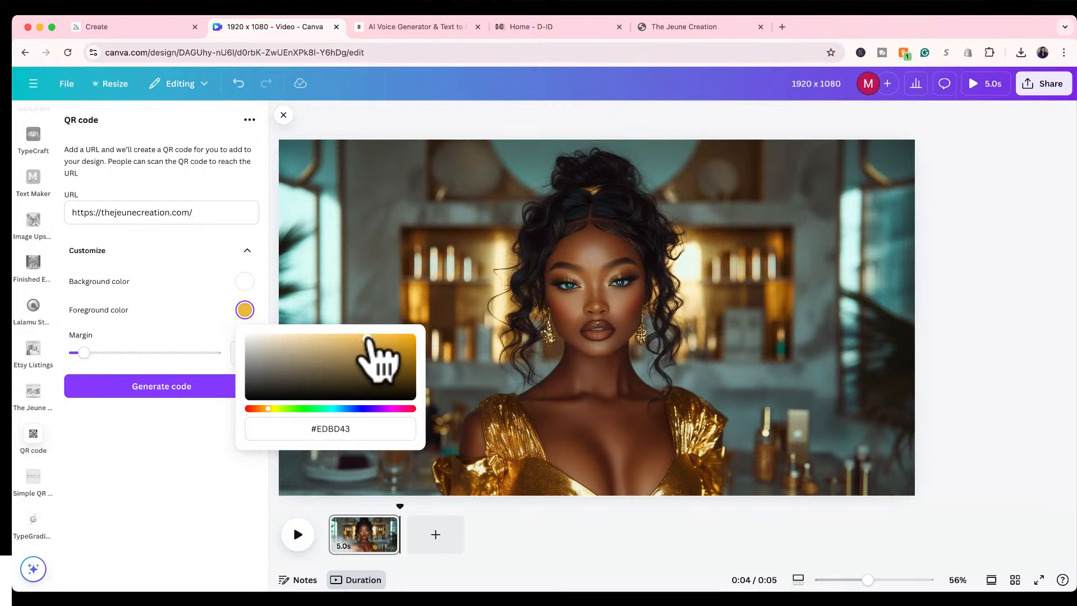
{"action": "left_click_drag", "start_coordinate": [368, 337], "coordinate": [316, 336]}
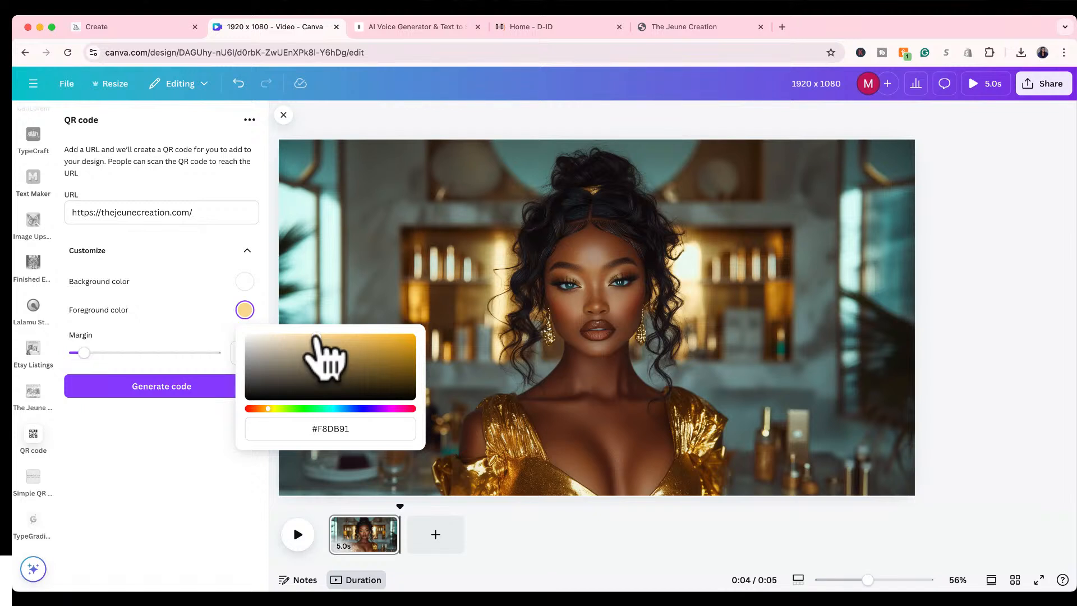
{"action": "left_click", "coordinate": [150, 446]}
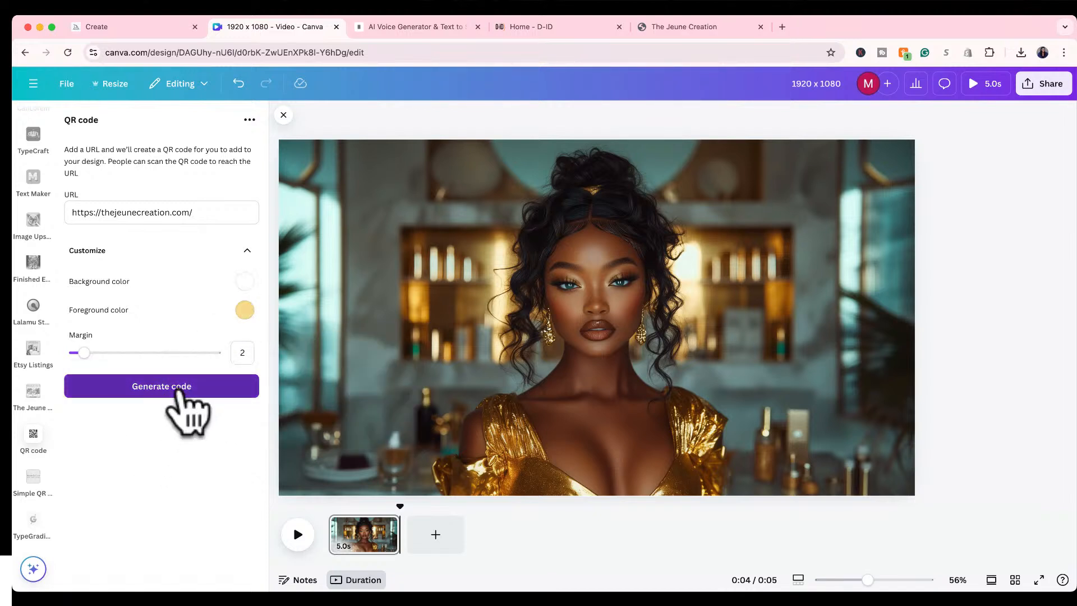
Generate the QR code and place it as a small square in the portrait's upper-left corner.
{"action": "left_click", "coordinate": [179, 387]}
{"action": "left_click_drag", "start_coordinate": [586, 328], "coordinate": [757, 241]}
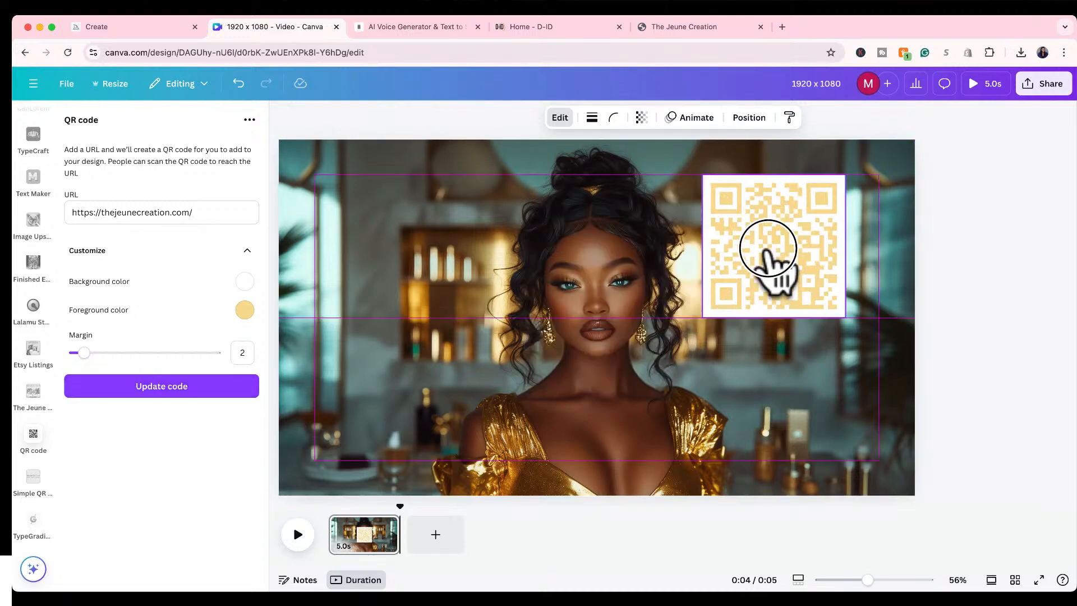
{"action": "left_click_drag", "start_coordinate": [720, 317], "coordinate": [302, 165]}
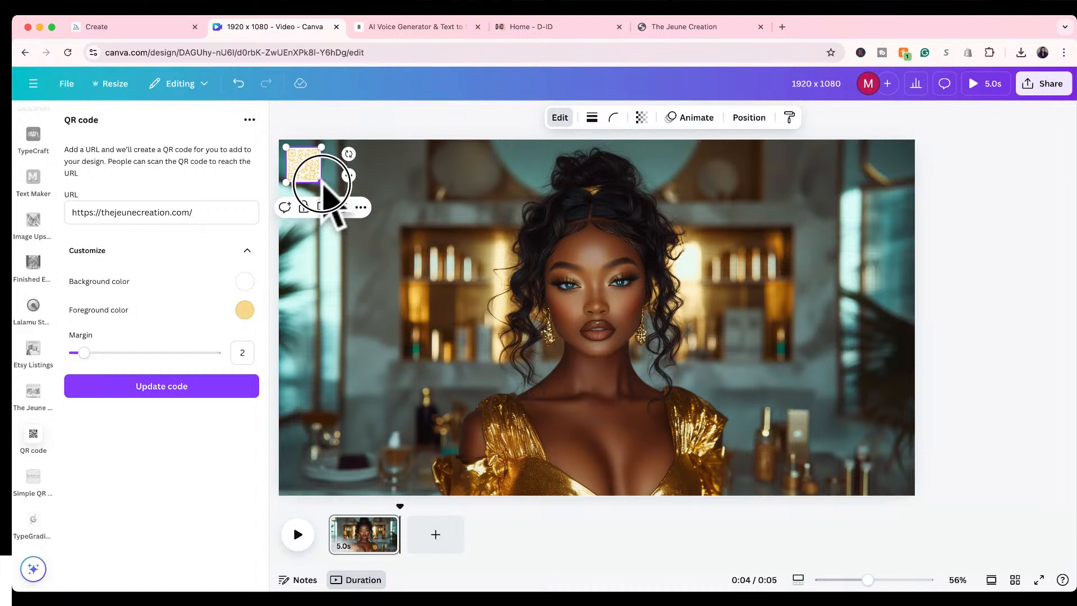
{"action": "mouse_move", "coordinate": [321, 182]}
{"action": "left_mouse_down"}
{"action": "mouse_move", "coordinate": [345, 205]}
{"action": "mouse_move", "coordinate": [326, 188]}
{"action": "left_mouse_up"}
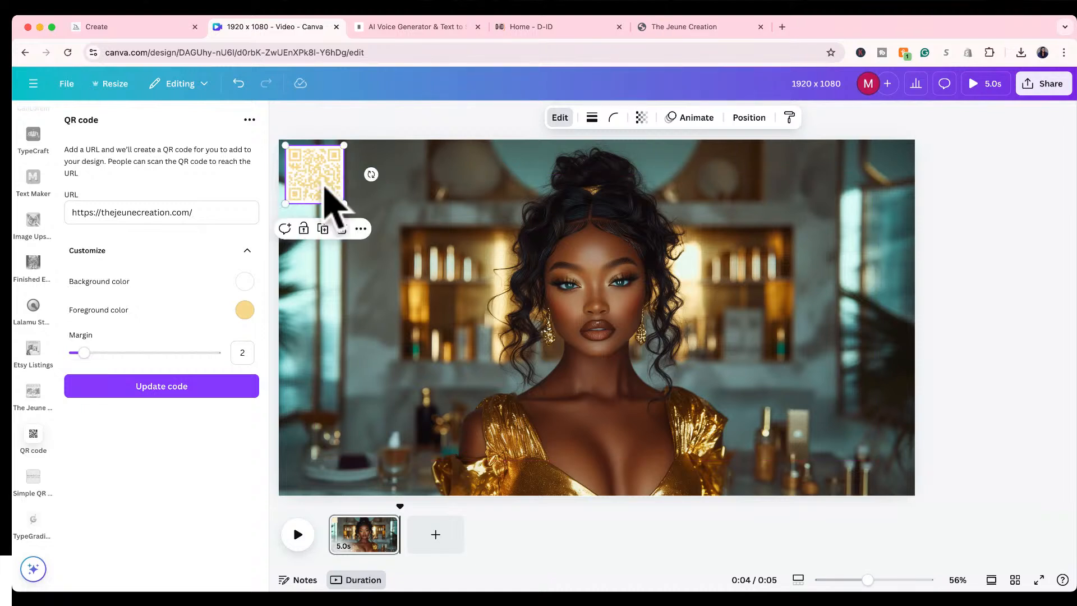
{"action": "left_click", "coordinate": [372, 120]}
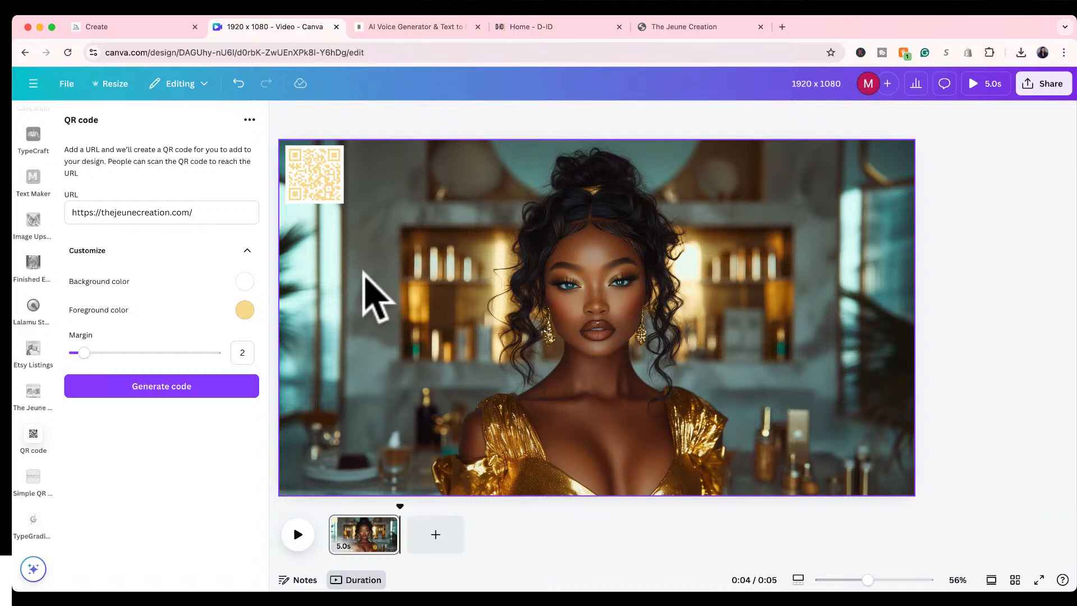
Try the QR code at about a quarter of the portrait's width, then shrink it to about a tenth of the width.
{"action": "left_click", "coordinate": [322, 173]}
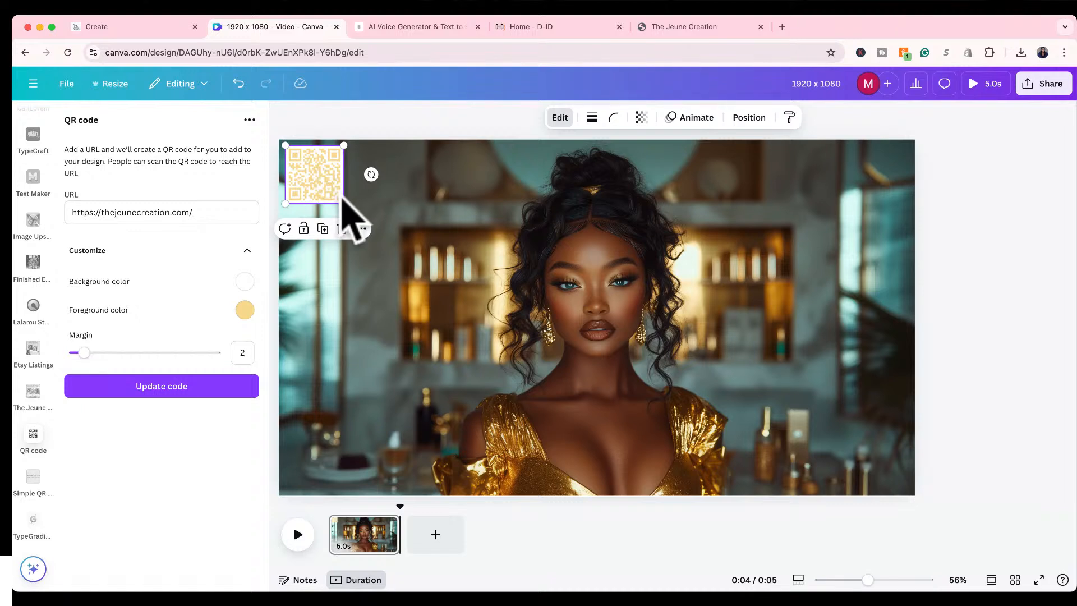
{"action": "left_click_drag", "start_coordinate": [343, 202], "coordinate": [443, 303]}
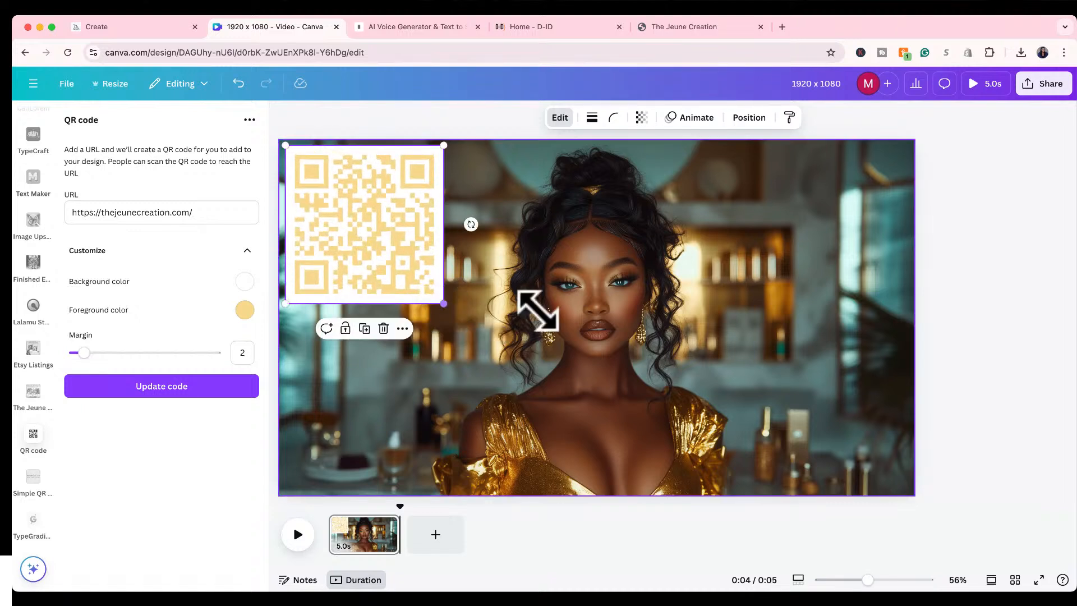
{"action": "left_click", "coordinate": [976, 336]}
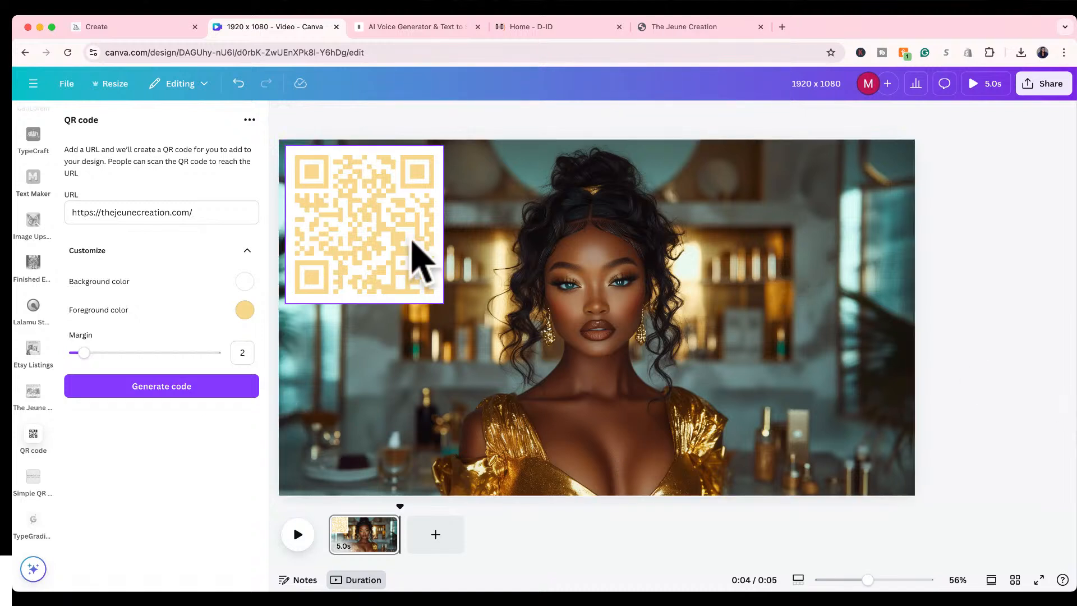
{"action": "left_click", "coordinate": [428, 281]}
{"action": "left_click_drag", "start_coordinate": [440, 300], "coordinate": [356, 207]}
{"action": "left_click", "coordinate": [408, 120]}
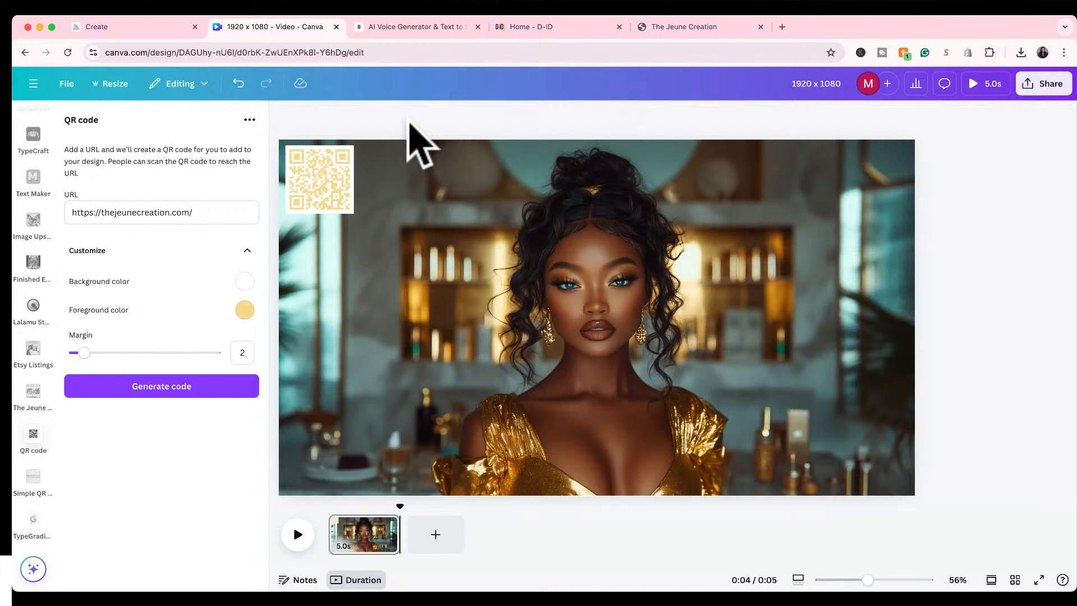
{"action": "left_click", "coordinate": [605, 301]}
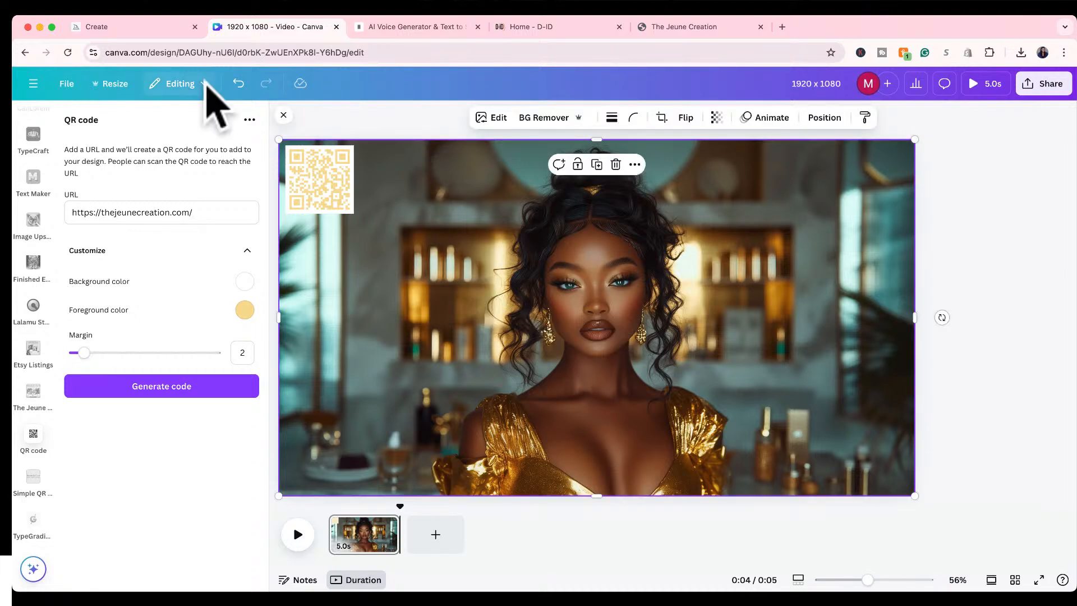
{"action": "scroll", "coordinate": [32, 199], "scroll_direction": "up", "scroll_amount": 5}
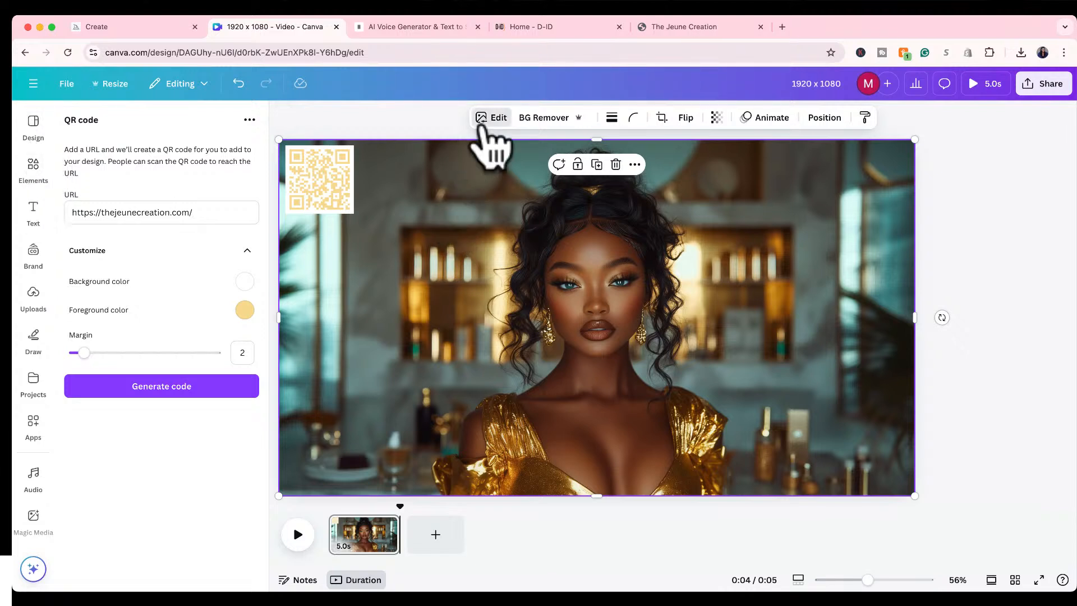
{"action": "left_click", "coordinate": [409, 51]}
{"action": "left_click", "coordinate": [395, 102]}
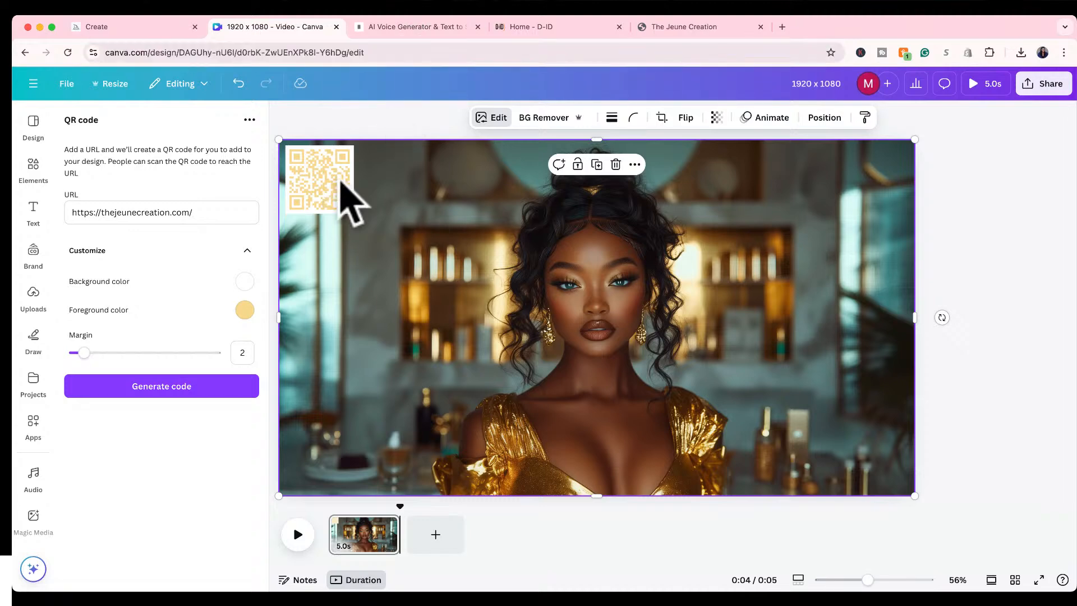
{"action": "left_click", "coordinate": [351, 157]}
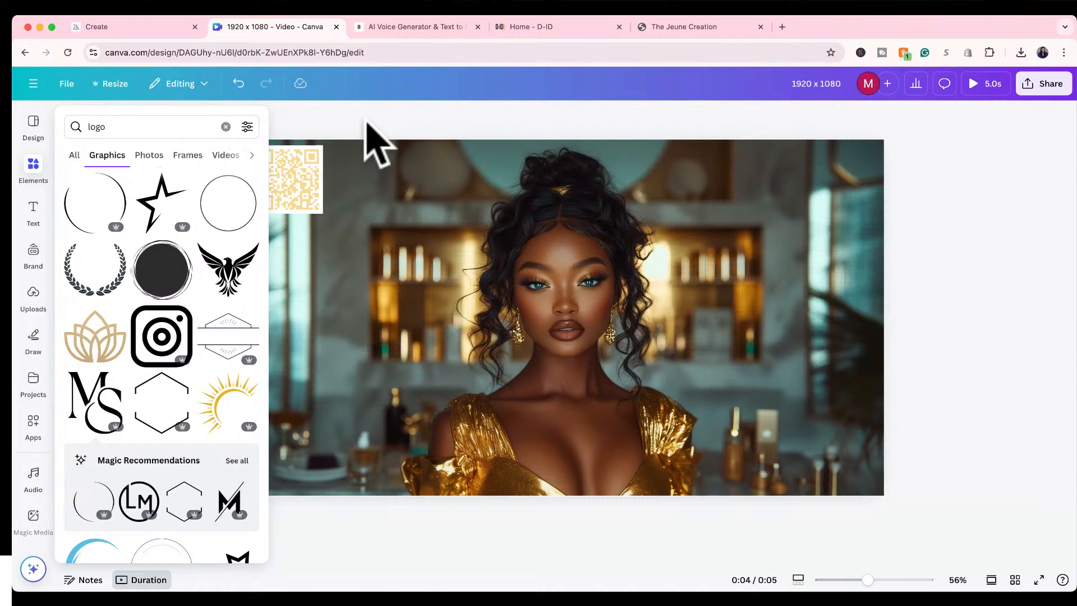
{"action": "left_click", "coordinate": [379, 122]}
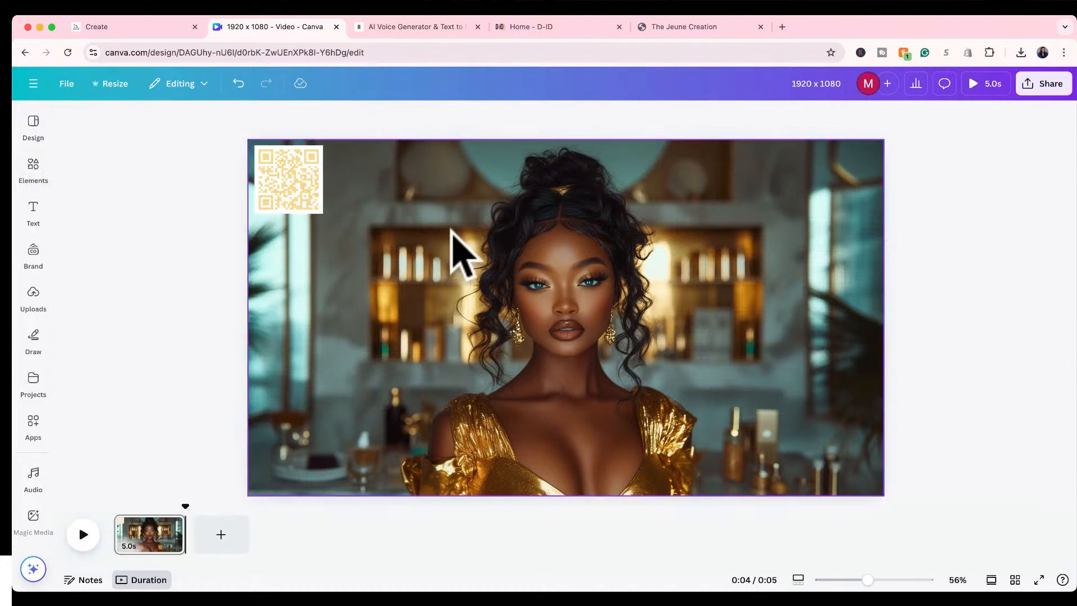
Open the image adjustments for the portrait and set its temperature to 17.
{"action": "left_click", "coordinate": [454, 244]}
{"action": "left_click", "coordinate": [385, 117]}
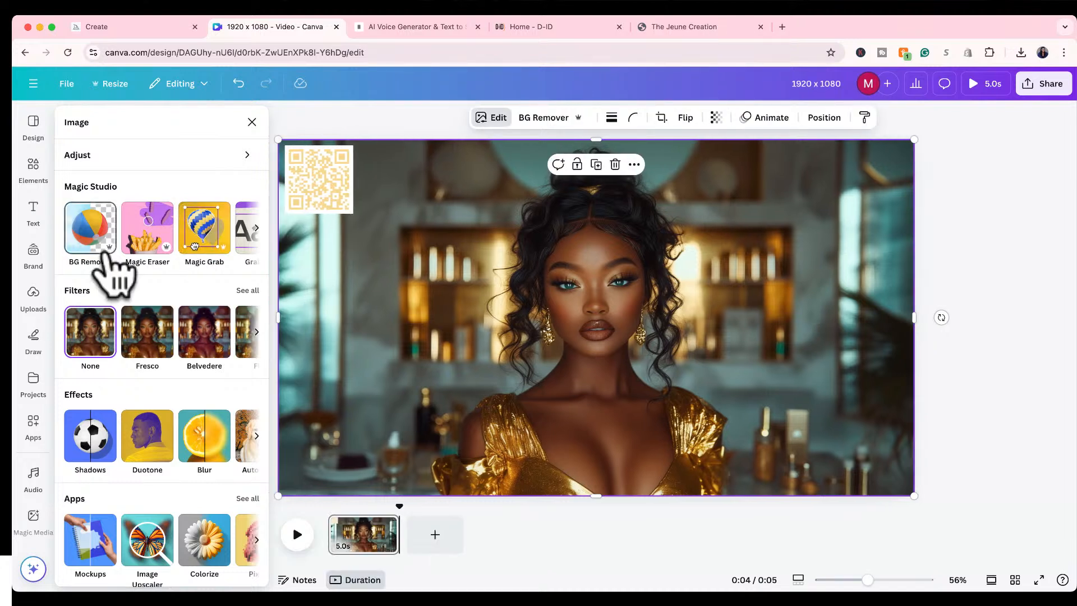
{"action": "left_click", "coordinate": [249, 159]}
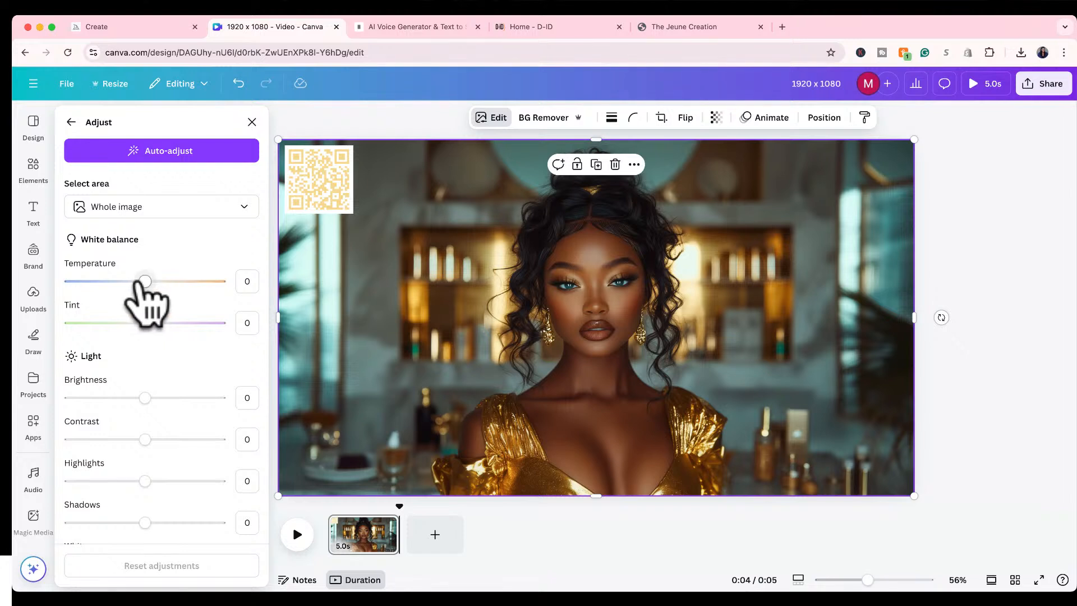
{"action": "mouse_move", "coordinate": [144, 281]}
{"action": "left_mouse_down"}
{"action": "mouse_move", "coordinate": [162, 281]}
{"action": "mouse_move", "coordinate": [81, 281]}
{"action": "mouse_move", "coordinate": [225, 281]}
{"action": "mouse_move", "coordinate": [157, 281]}
{"action": "left_mouse_up"}
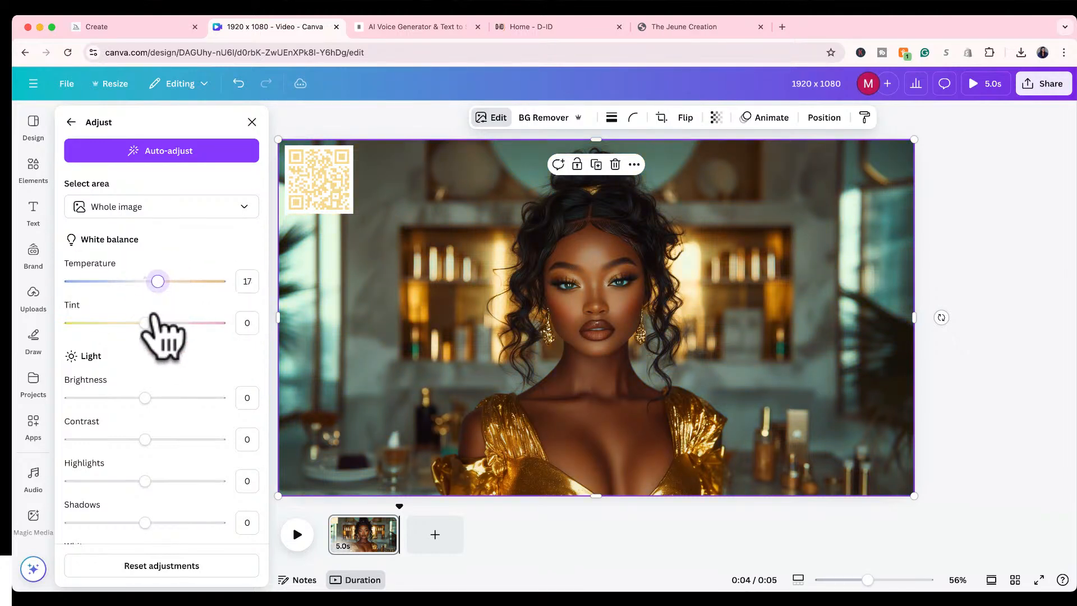
Try out a more magenta tint on the portrait and reset the tint to 0.
{"action": "mouse_move", "coordinate": [145, 323]}
{"action": "left_mouse_down"}
{"action": "mouse_move", "coordinate": [213, 323]}
{"action": "mouse_move", "coordinate": [71, 322]}
{"action": "mouse_move", "coordinate": [161, 323]}
{"action": "left_mouse_up"}
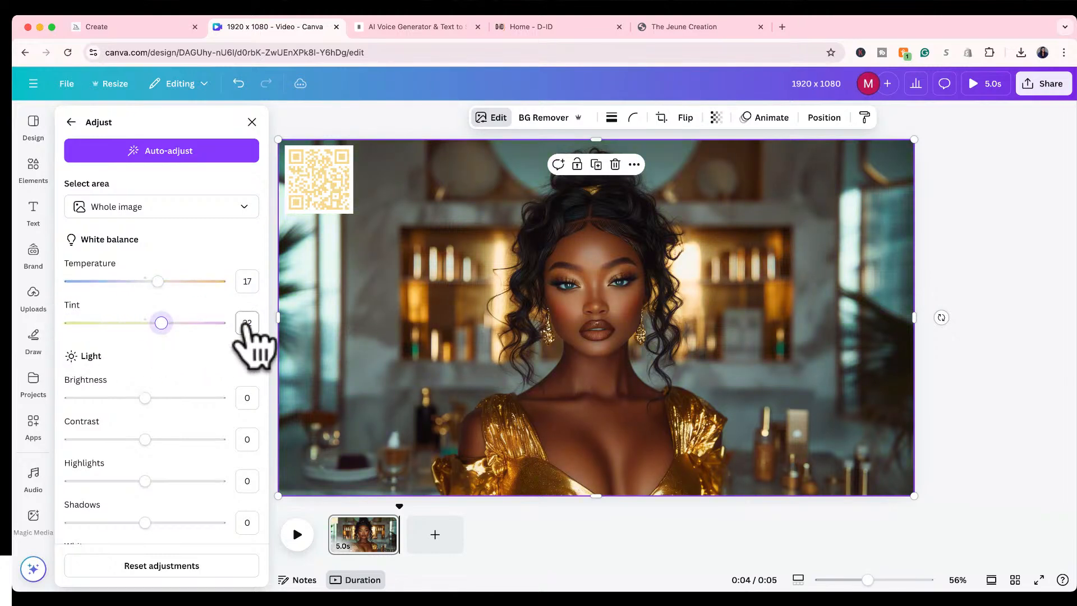
{"action": "left_click", "coordinate": [247, 323]}
{"action": "type", "text": "0"}
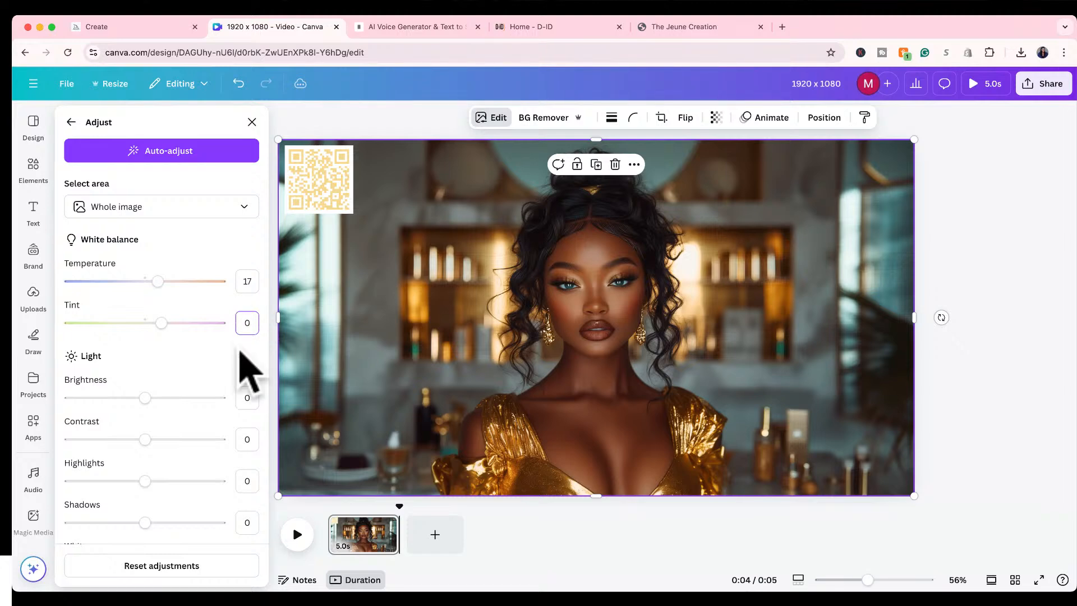
Set the portrait's brightness to 44, contrast to 33 and highlights to 22.
{"action": "left_click_drag", "start_coordinate": [145, 397], "coordinate": [178, 398]}
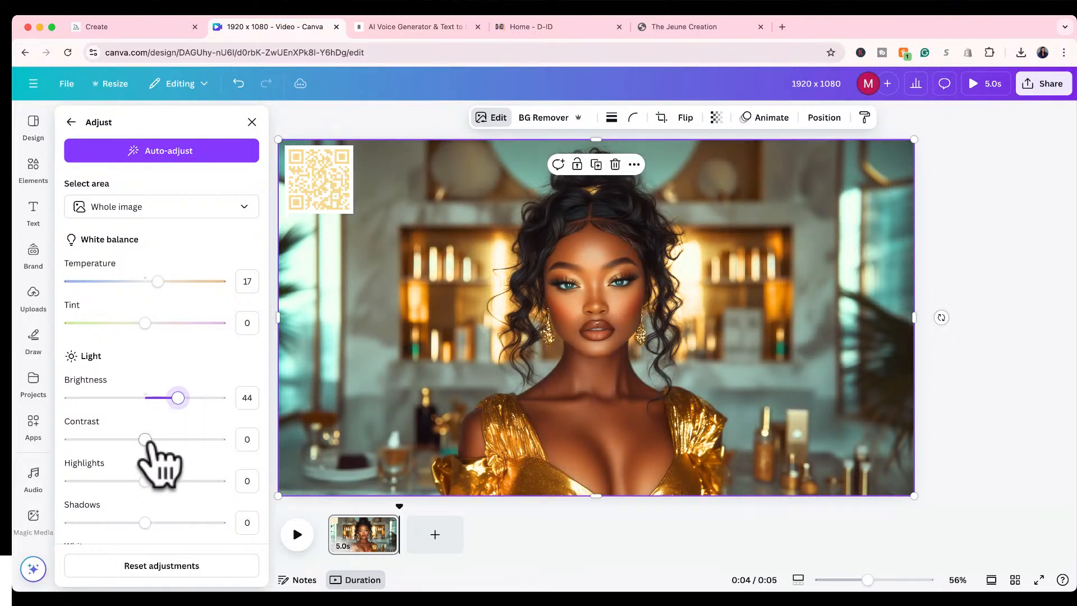
{"action": "left_click_drag", "start_coordinate": [145, 439], "coordinate": [161, 410]}
{"action": "scroll", "coordinate": [156, 474], "scroll_direction": "down", "scroll_amount": 2}
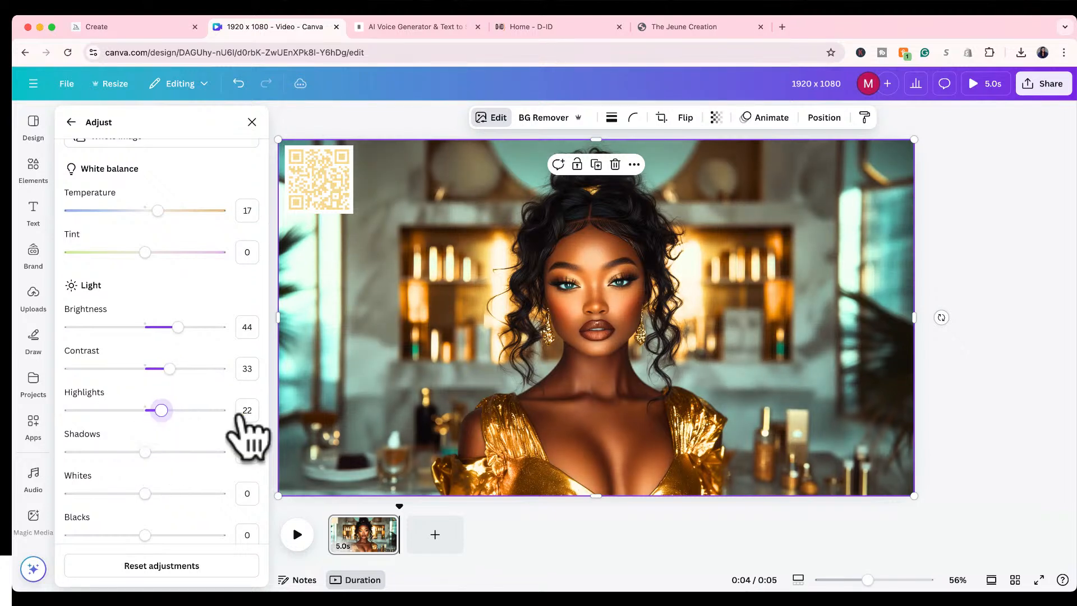
Reset the portrait's highlights to 0, and try out shadows at -27 before returning them to 0.
{"action": "left_click", "coordinate": [244, 418]}
{"action": "type", "text": "0"}
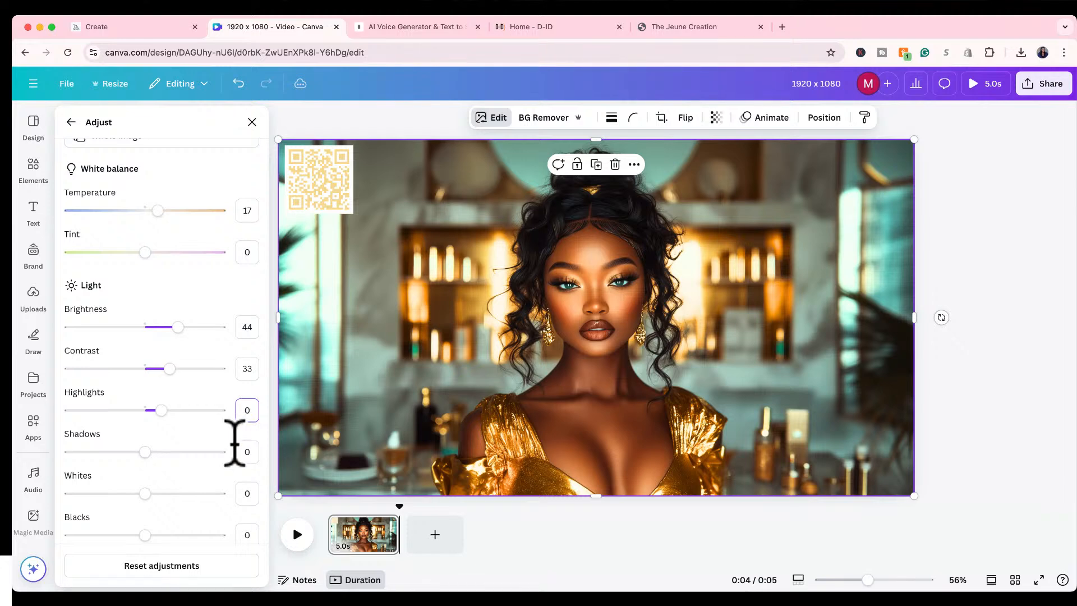
{"action": "left_click", "coordinate": [146, 452]}
{"action": "left_click_drag", "start_coordinate": [146, 452], "coordinate": [122, 452]}
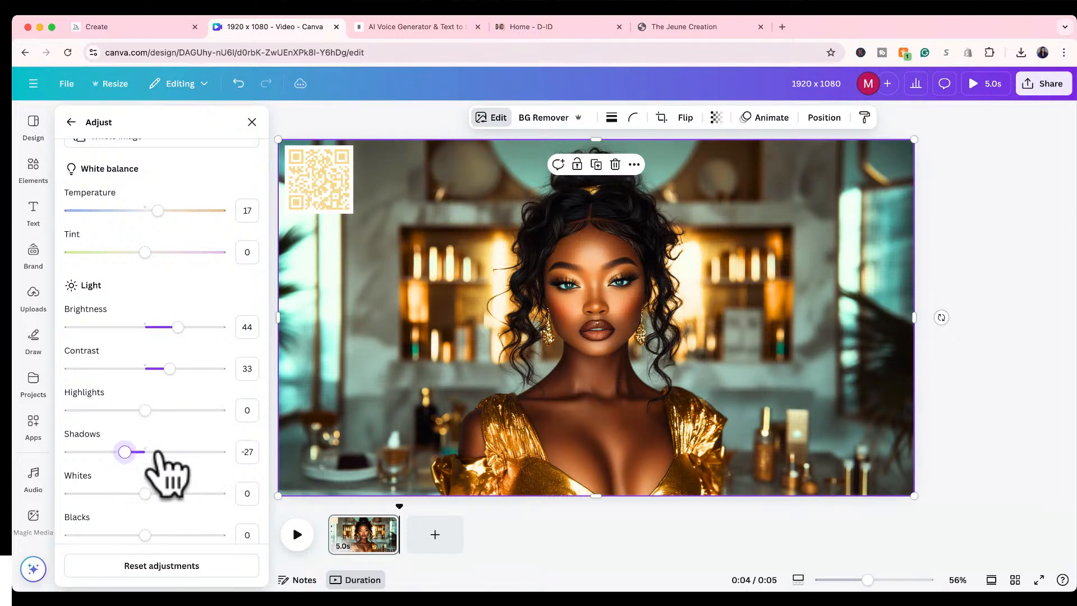
{"action": "left_click", "coordinate": [247, 451]}
{"action": "type", "text": "0"}
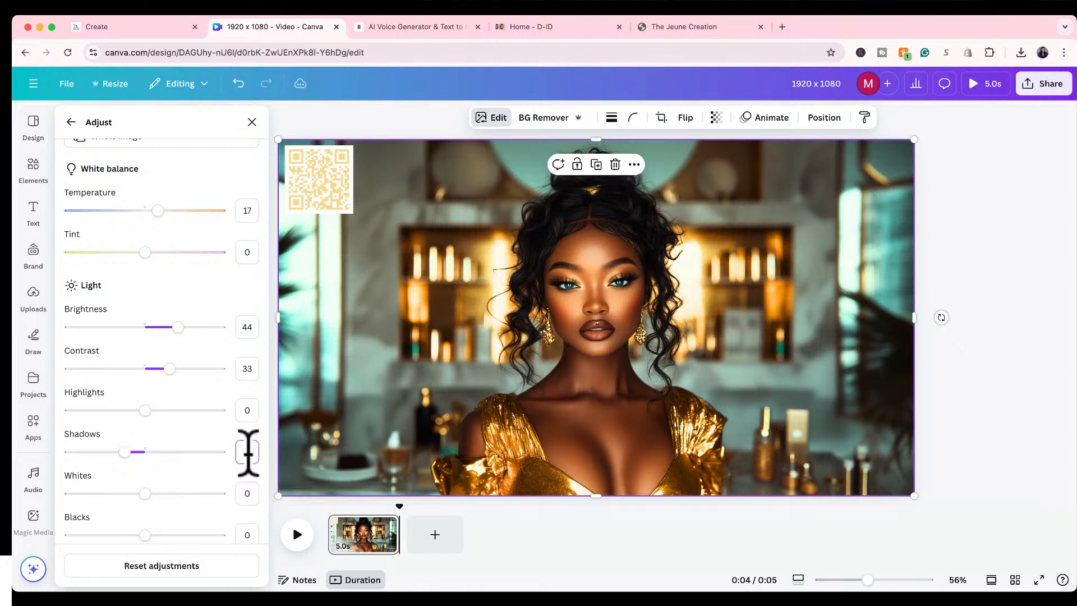
Look through the portrait's remaining color and texture adjustments and the available filters, effects and image apps.
{"action": "scroll", "coordinate": [228, 457], "scroll_direction": "down", "scroll_amount": 2}
{"action": "scroll", "coordinate": [216, 443], "scroll_direction": "down", "scroll_amount": 4}
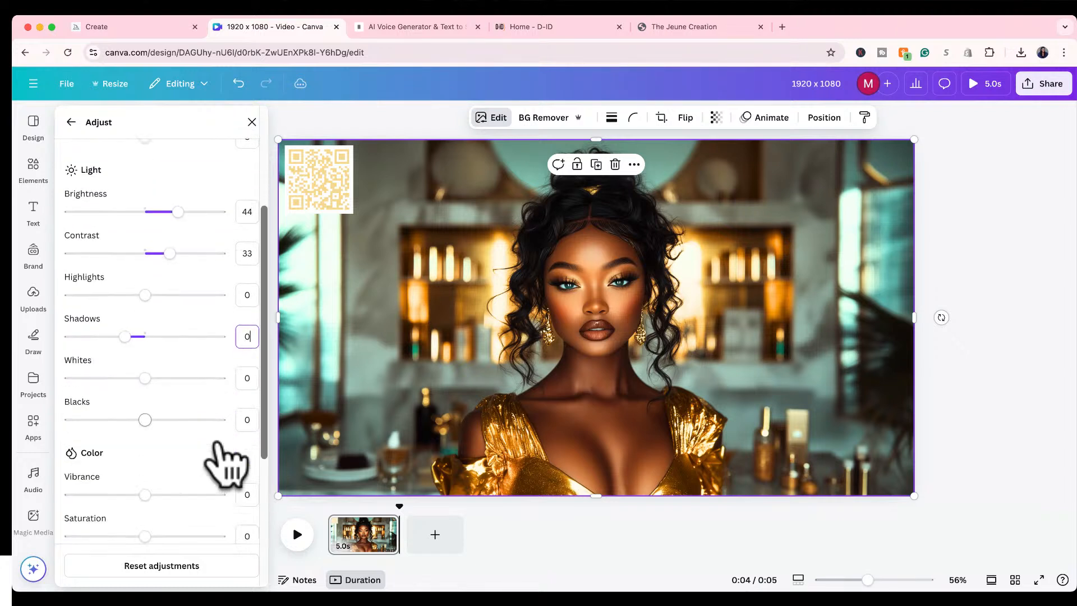
{"action": "scroll", "coordinate": [221, 445], "scroll_direction": "down", "scroll_amount": 2}
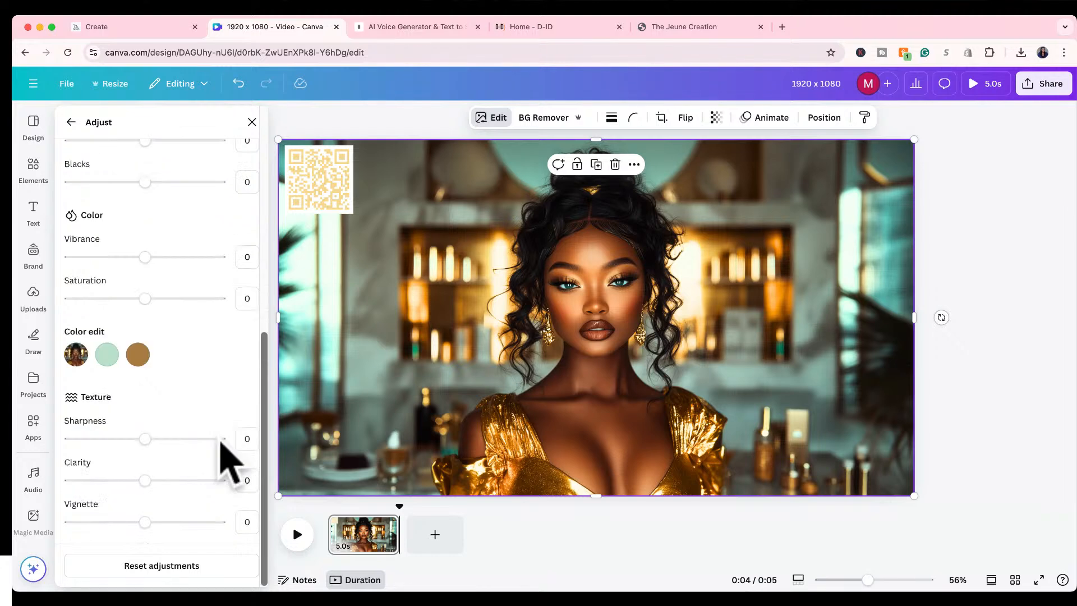
{"action": "scroll", "coordinate": [221, 445], "scroll_direction": "up", "scroll_amount": 8}
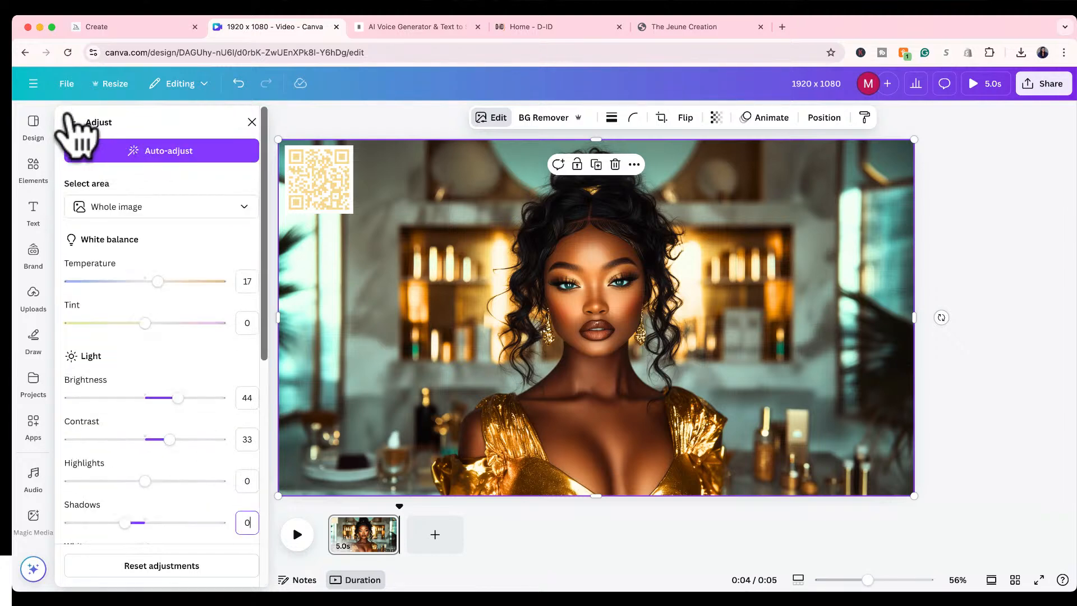
{"action": "left_click", "coordinate": [71, 122]}
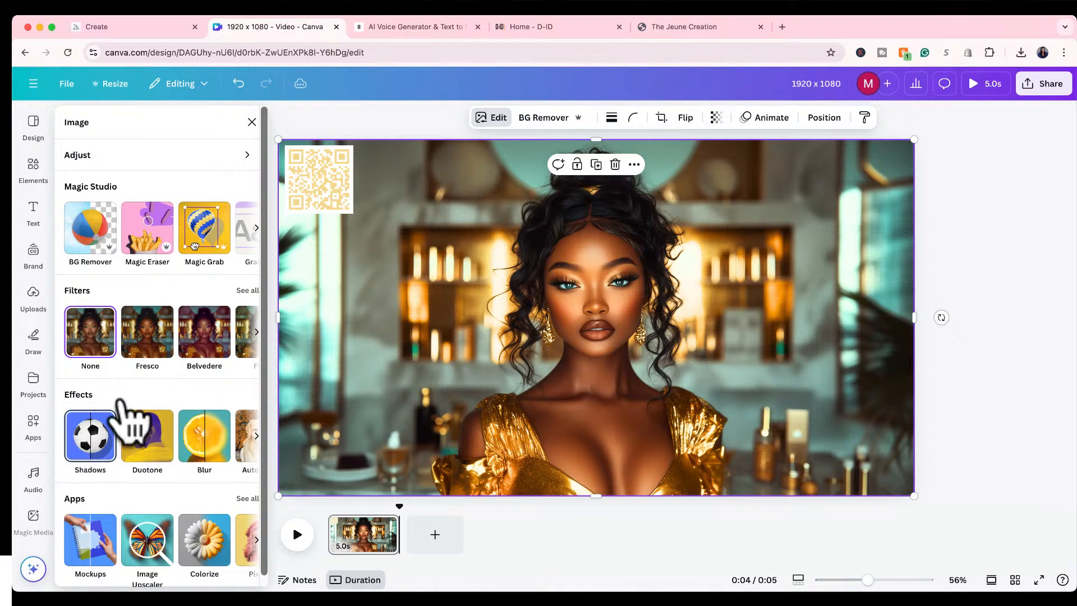
{"action": "scroll", "coordinate": [144, 429], "scroll_direction": "down", "scroll_amount": 1}
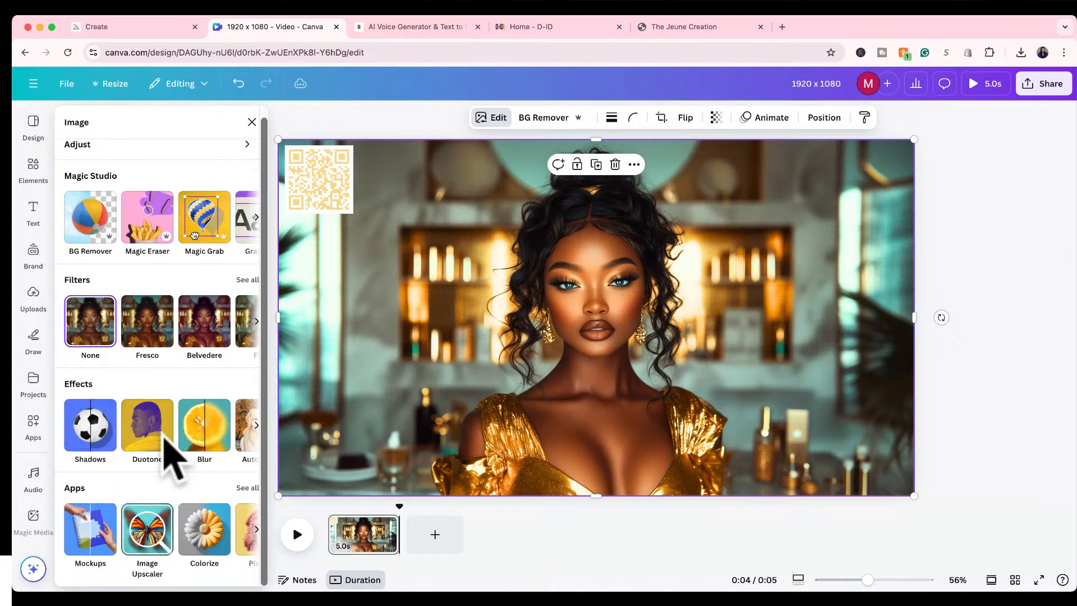
{"action": "scroll", "coordinate": [163, 408], "scroll_direction": "up", "scroll_amount": 1}
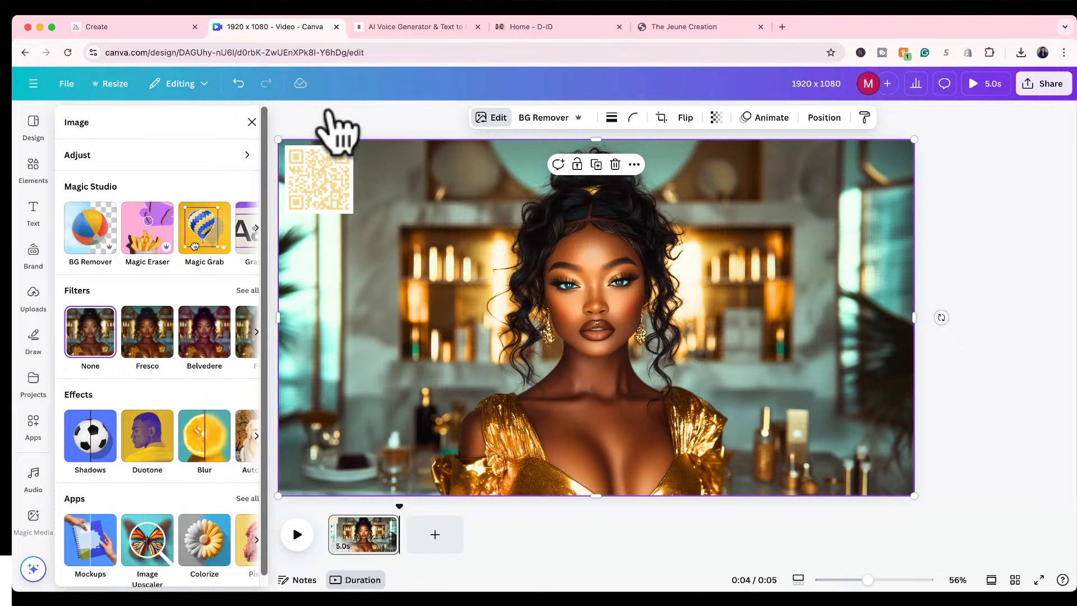
Close the image editing and graphics panels and deselect the portrait so only the finished design remains on the canvas.
{"action": "left_click", "coordinate": [340, 125]}
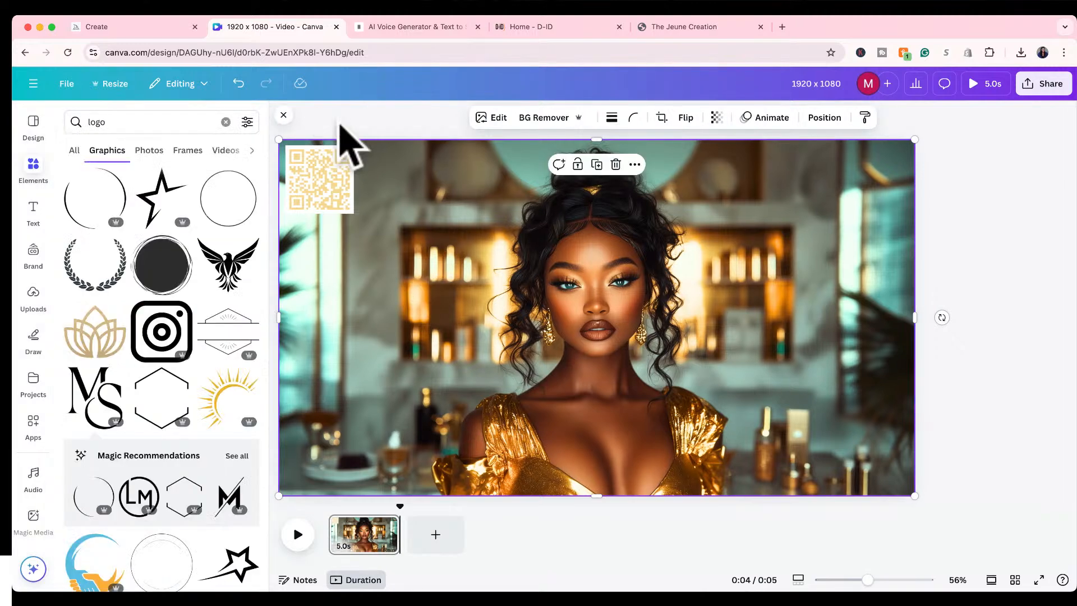
{"action": "left_click", "coordinate": [340, 125]}
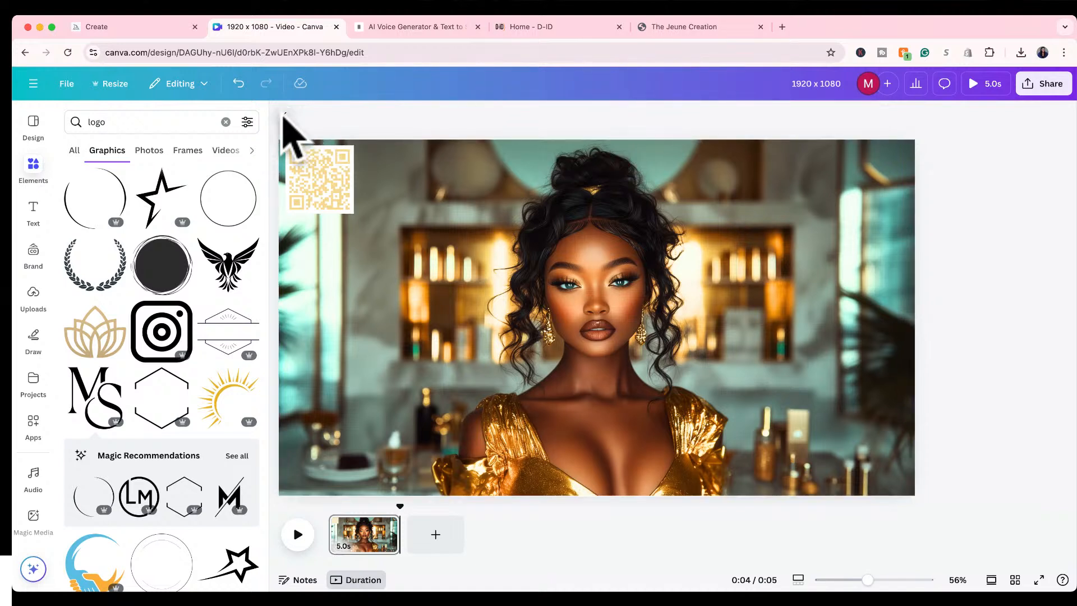
{"action": "left_click", "coordinate": [283, 117]}
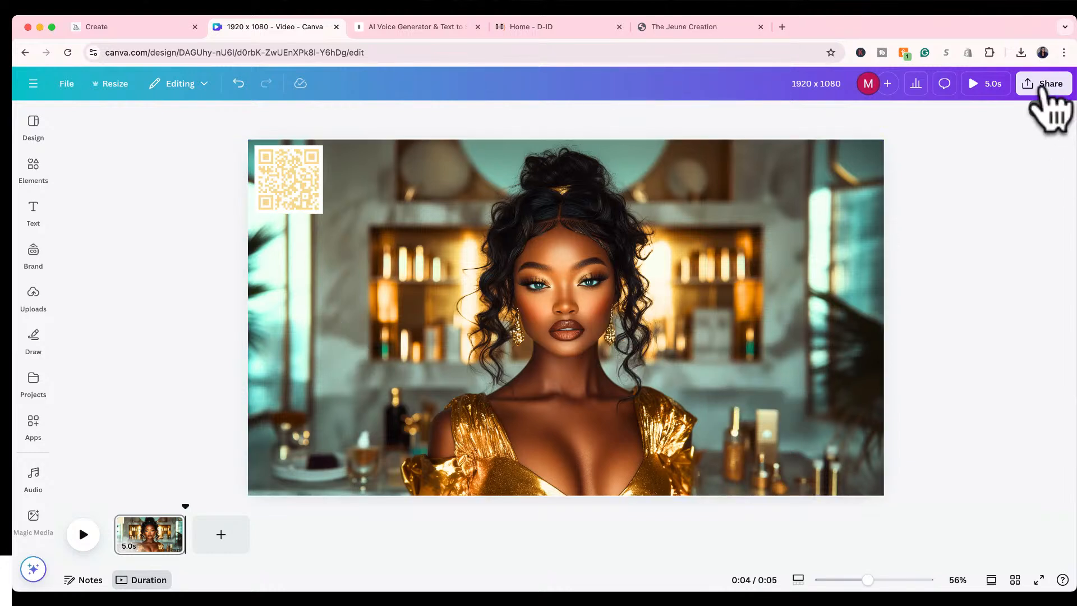
Download the design as a PNG at 1,920 × 1,080 px, with the download settings saved.
{"action": "left_click", "coordinate": [1042, 93]}
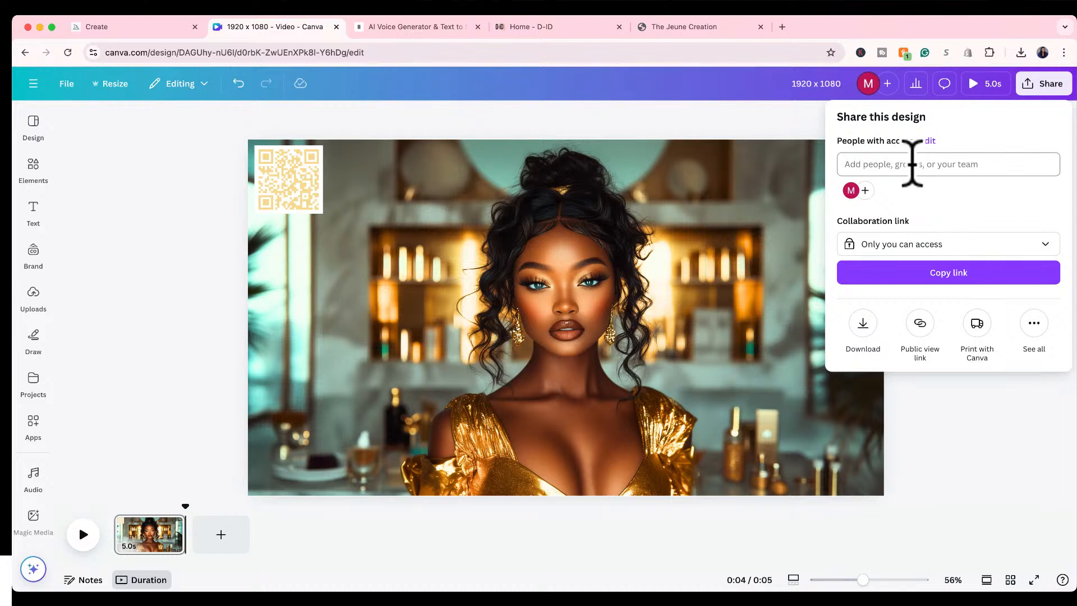
{"action": "left_click", "coordinate": [914, 242]}
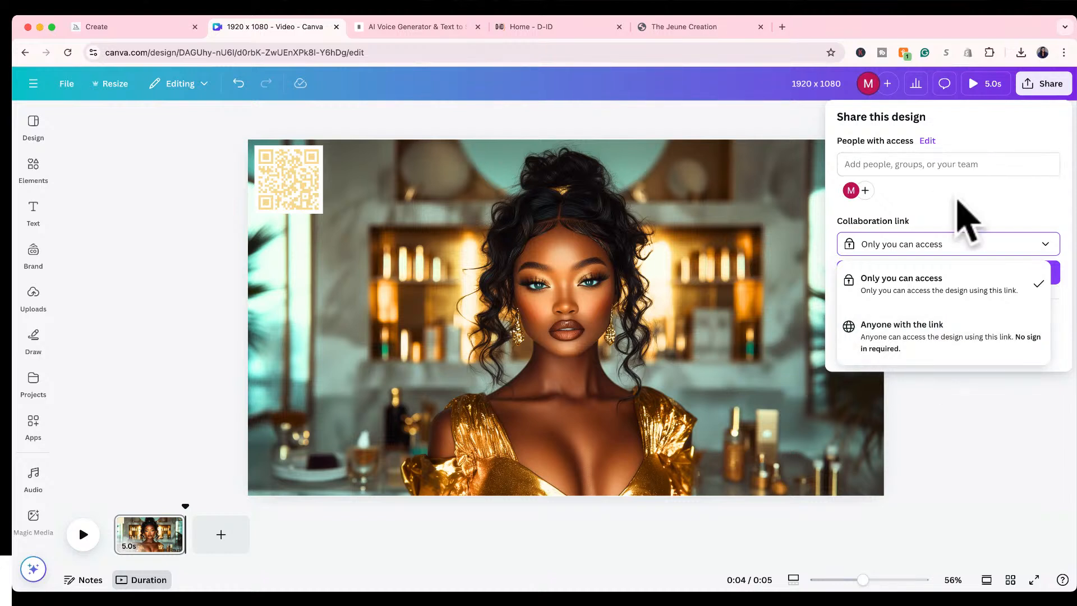
{"action": "left_click", "coordinate": [958, 207]}
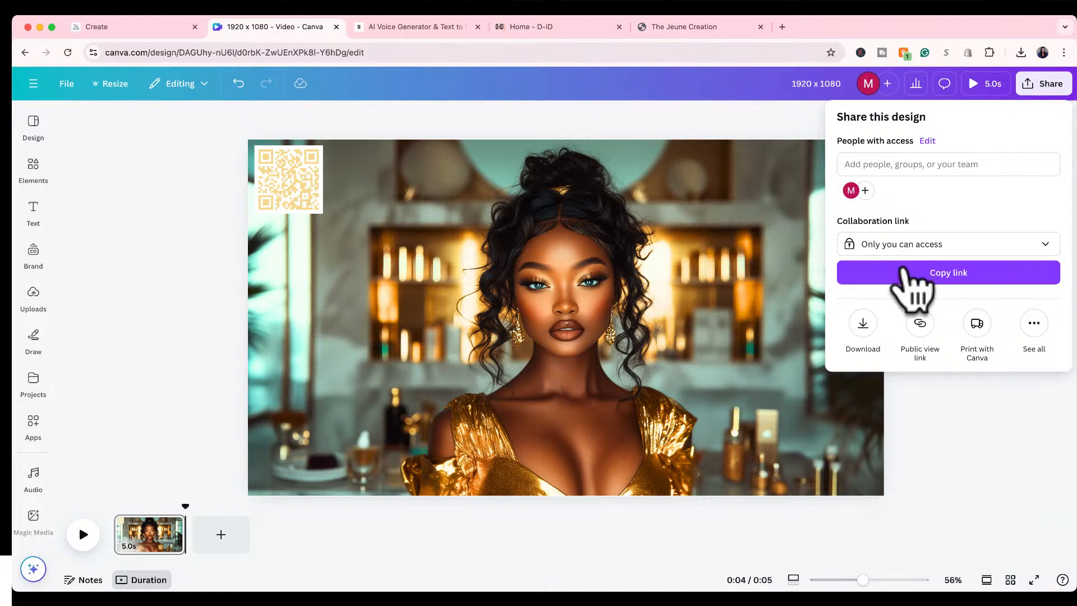
{"action": "left_click", "coordinate": [862, 324]}
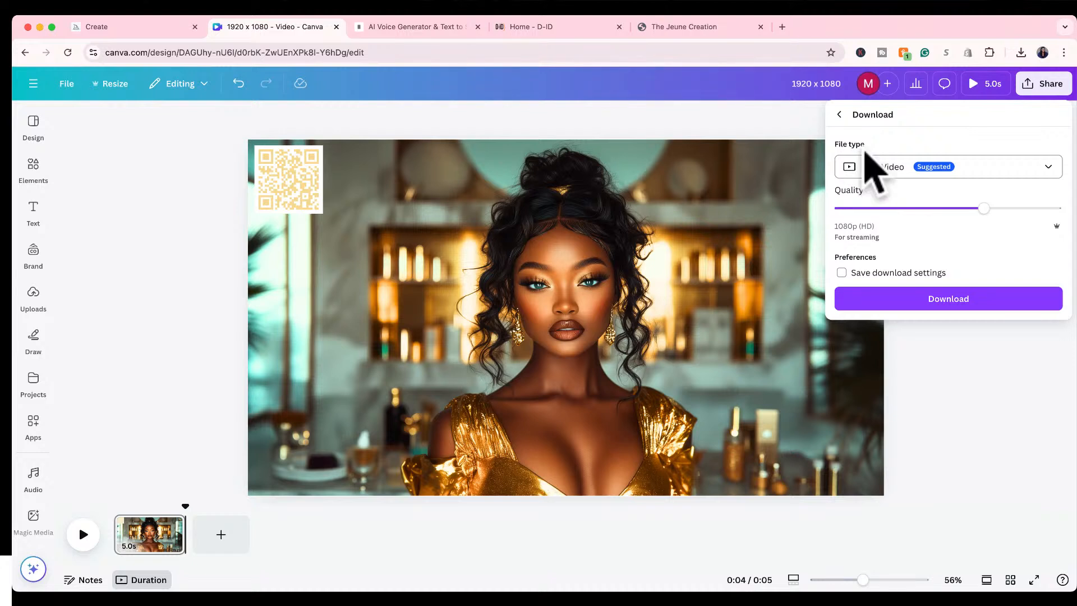
{"action": "left_click", "coordinate": [883, 175]}
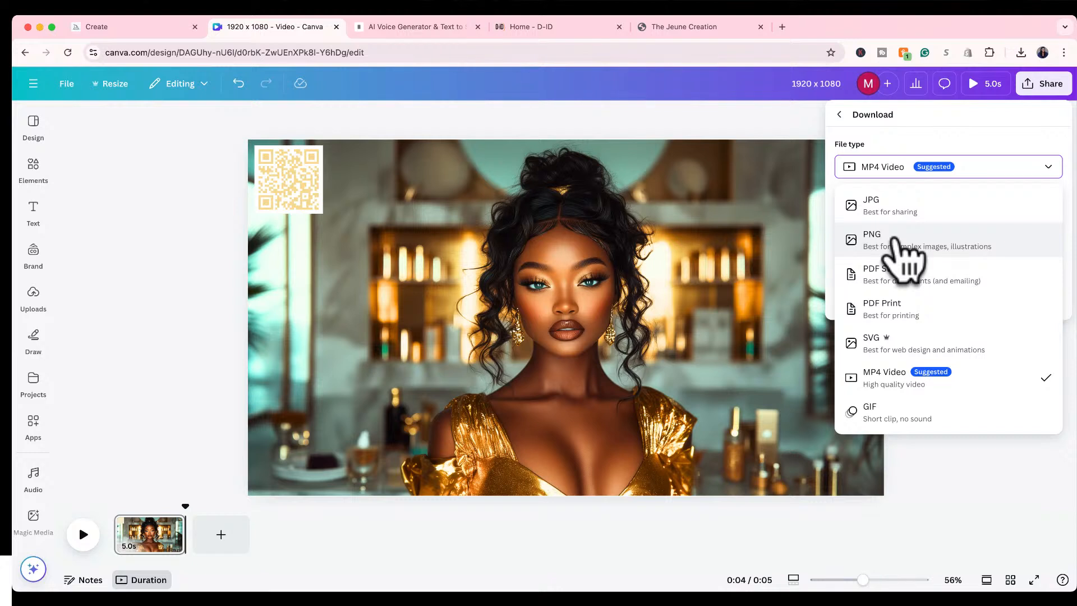
{"action": "left_click", "coordinate": [895, 238]}
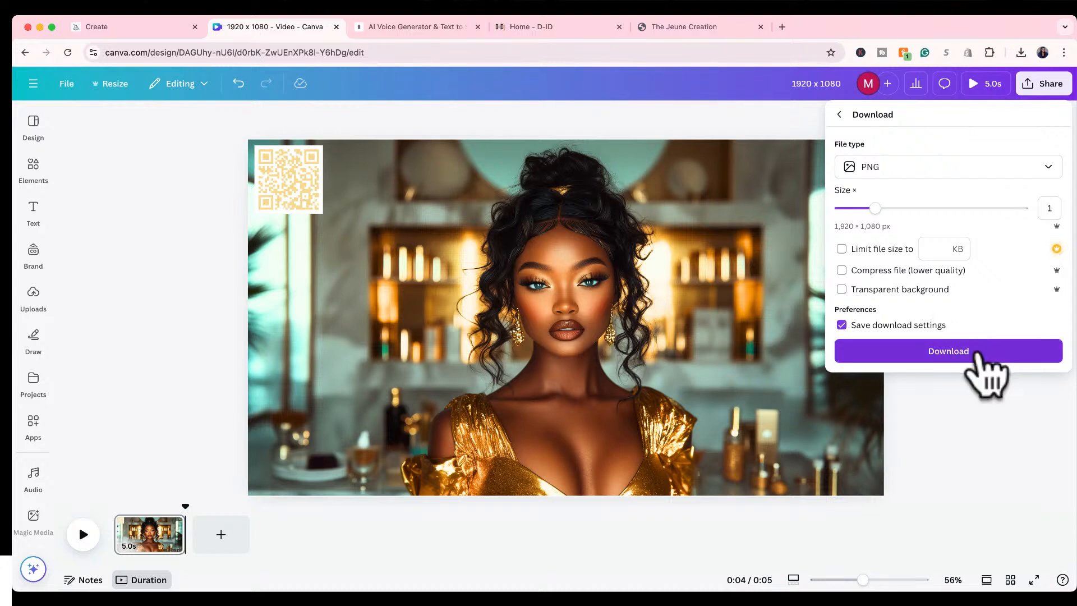
{"action": "left_click", "coordinate": [977, 354]}
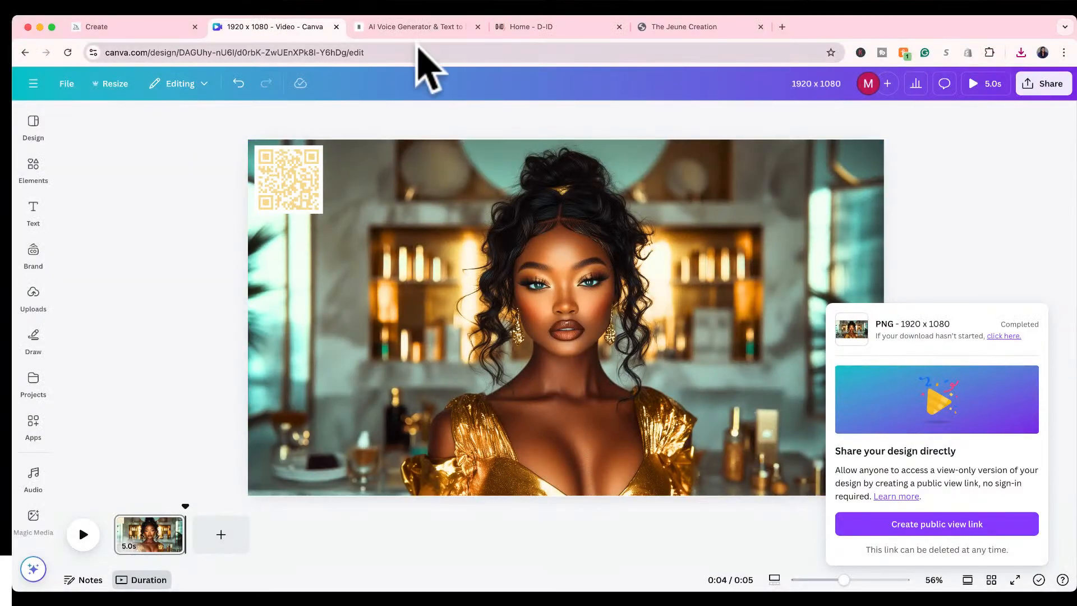
Switch to ElevenLabs and look through the account's own voices.
{"action": "left_click", "coordinate": [417, 28]}
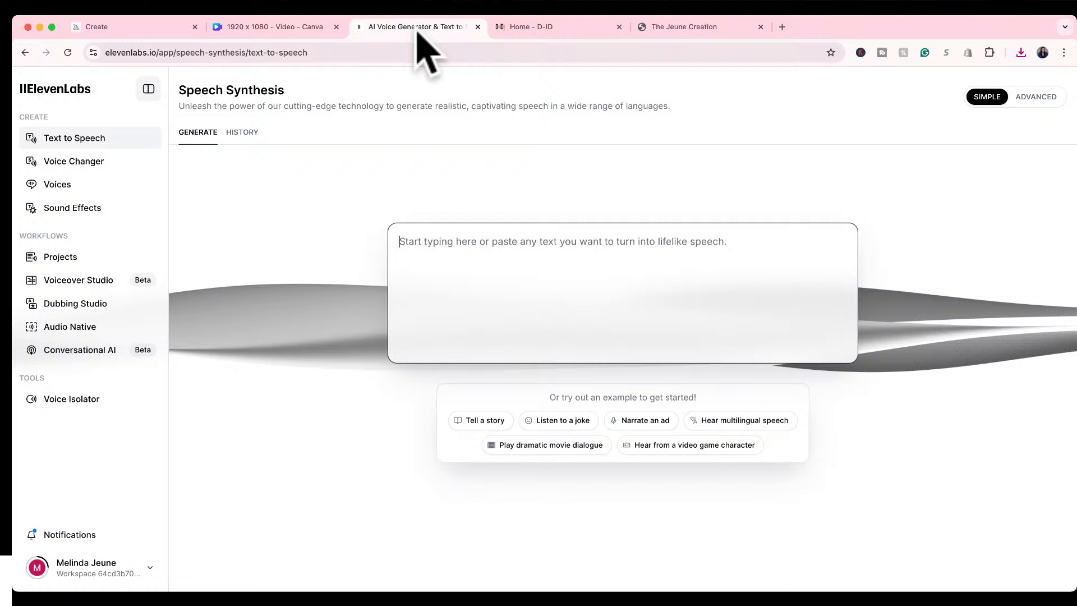
{"action": "left_click", "coordinate": [69, 186]}
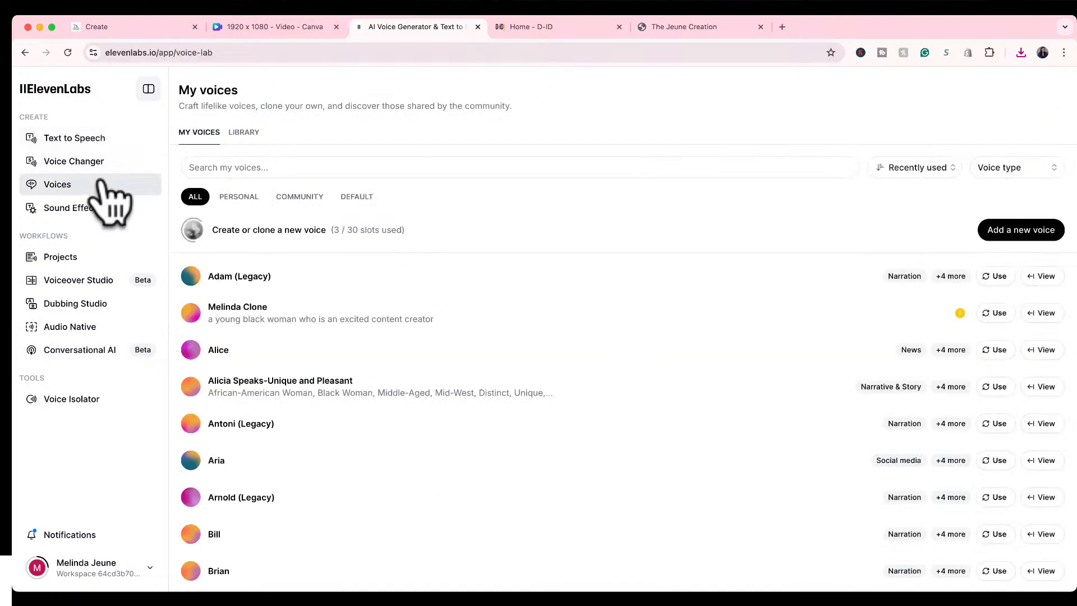
{"action": "scroll", "coordinate": [367, 261], "scroll_direction": "down", "scroll_amount": 1}
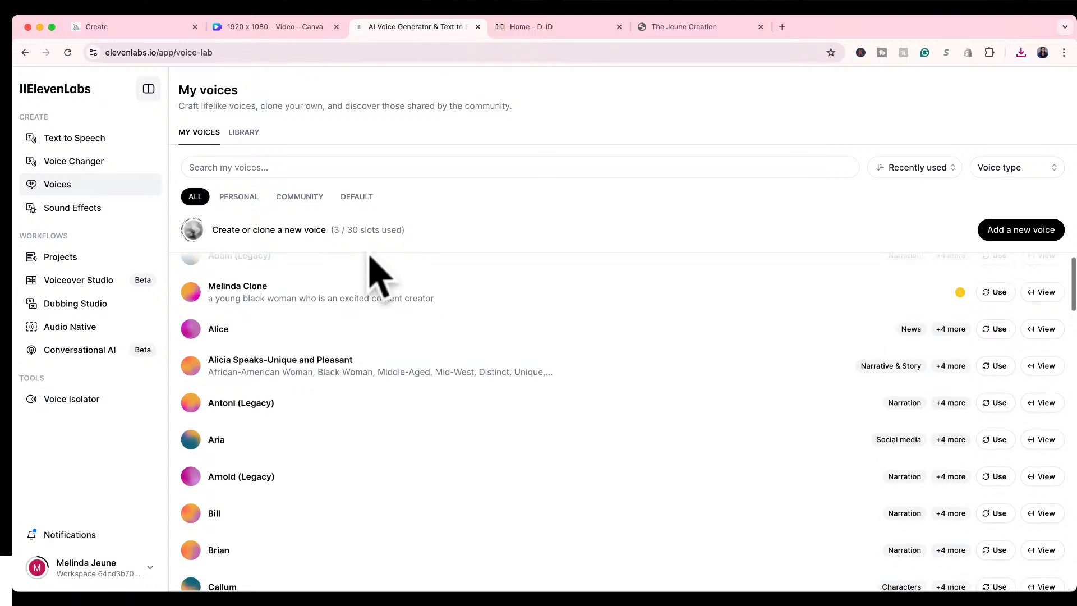
{"action": "scroll", "coordinate": [369, 256], "scroll_direction": "up", "scroll_amount": 1}
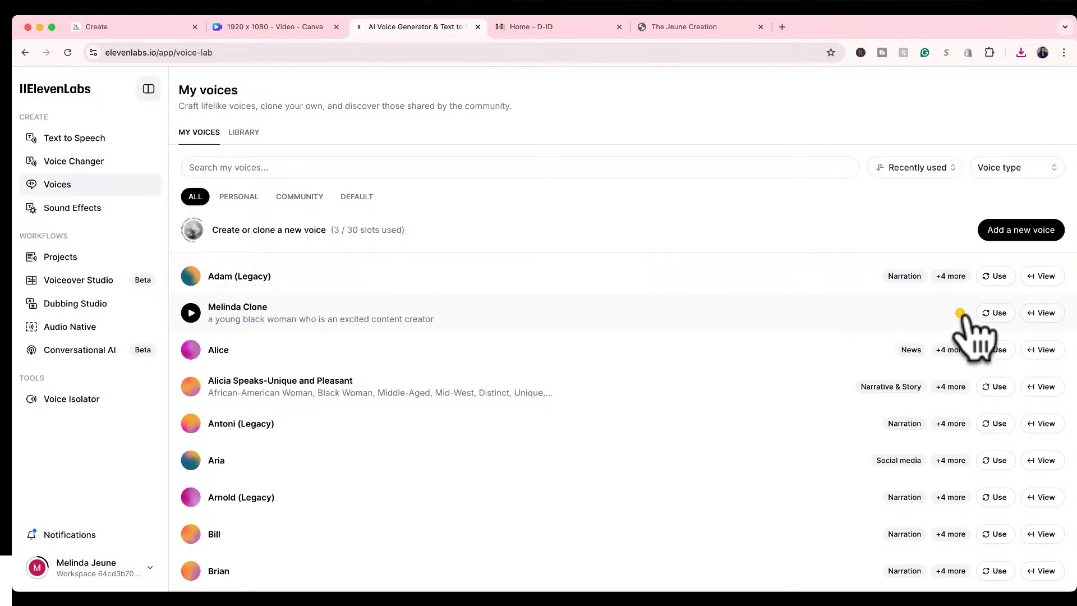
{"action": "mouse_move", "coordinate": [959, 312]}
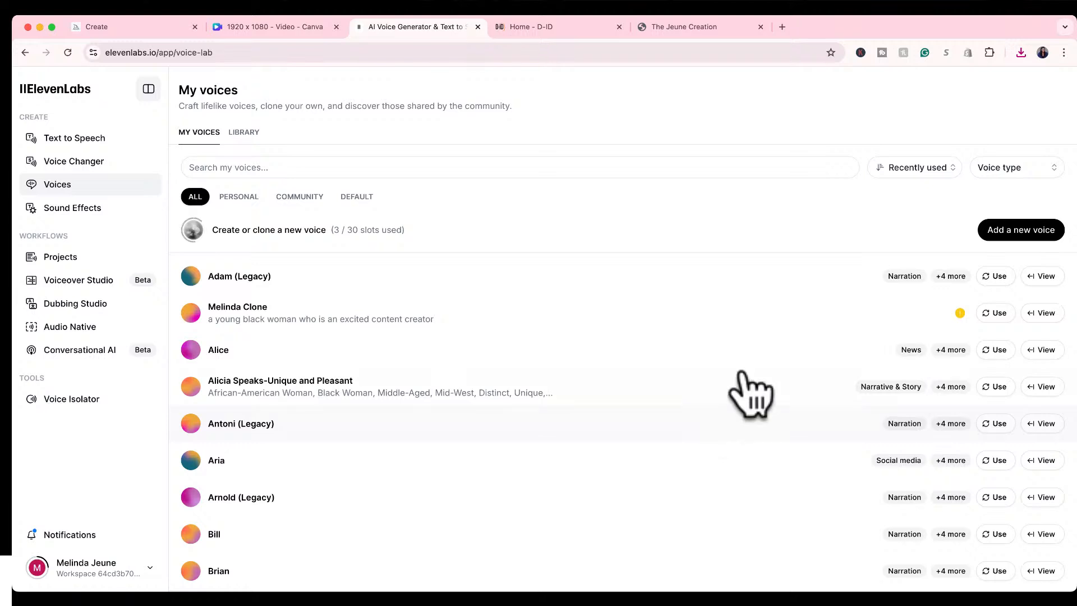
Listen to the previews of the Alice, Alicia Speaks-Unique and Pleasant, Antoni, Bill and Charlotte voices and browse the list further.
{"action": "left_click", "coordinate": [191, 312]}
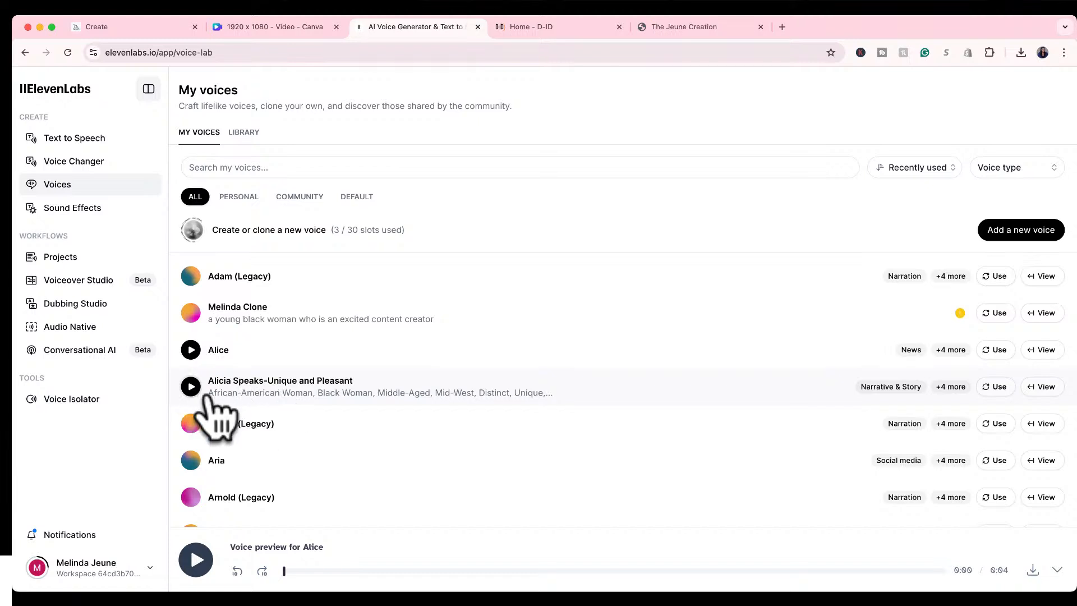
{"action": "left_click", "coordinate": [190, 386]}
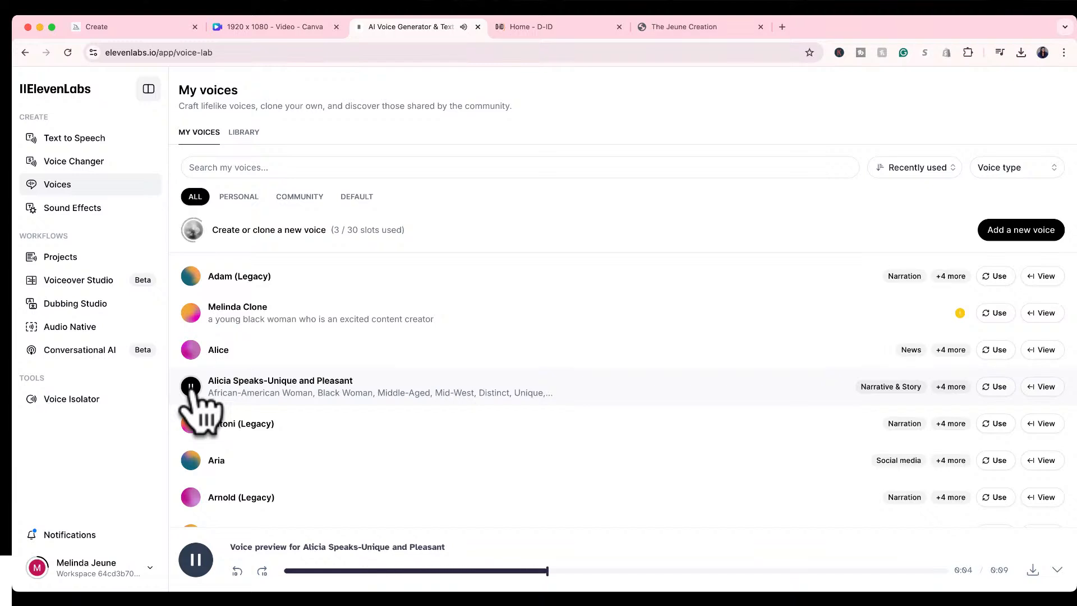
{"action": "left_click", "coordinate": [191, 424]}
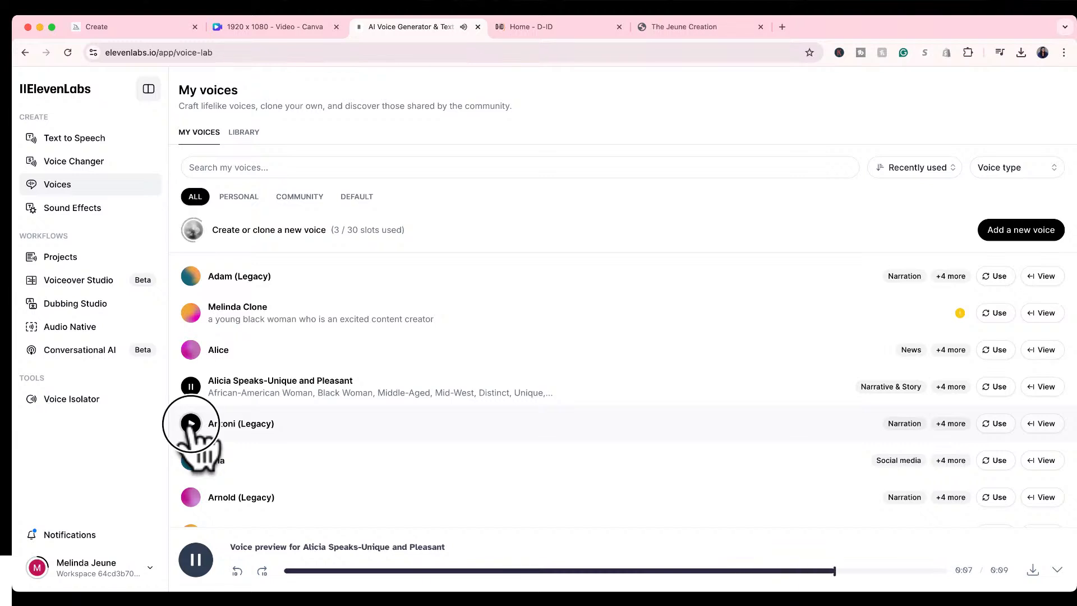
{"action": "scroll", "coordinate": [190, 431], "scroll_direction": "down", "scroll_amount": 3}
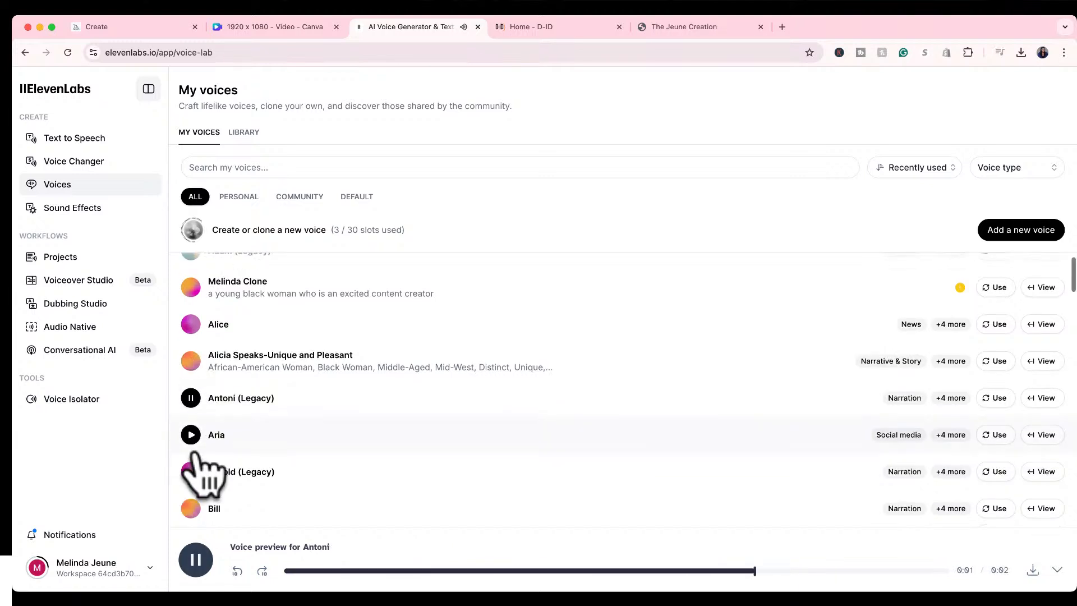
{"action": "left_click", "coordinate": [190, 445]}
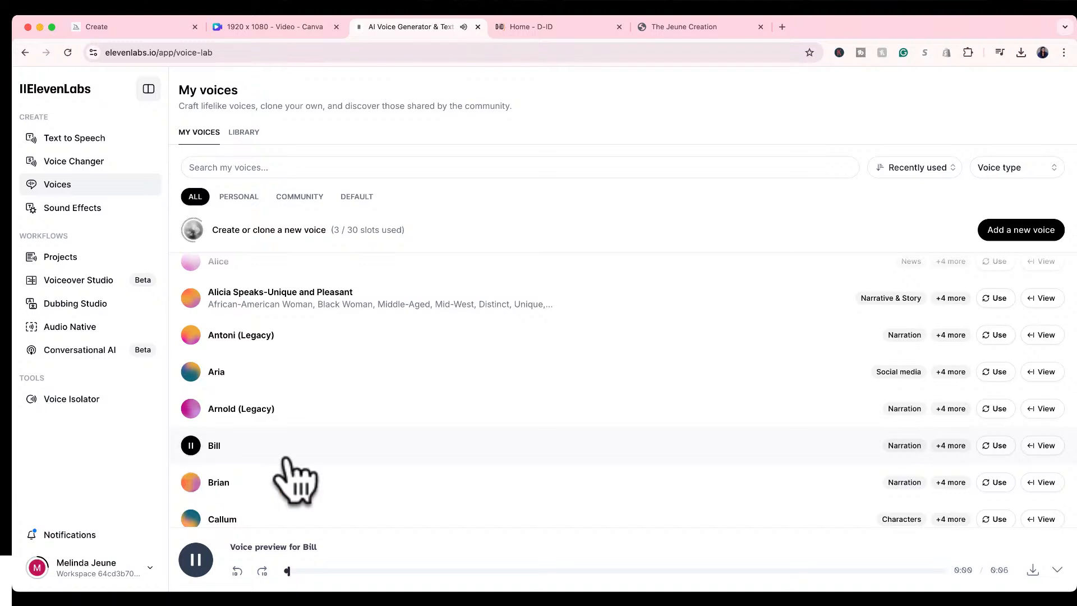
{"action": "scroll", "coordinate": [290, 479], "scroll_direction": "down", "scroll_amount": 3}
{"action": "scroll", "coordinate": [289, 473], "scroll_direction": "down", "scroll_amount": 1}
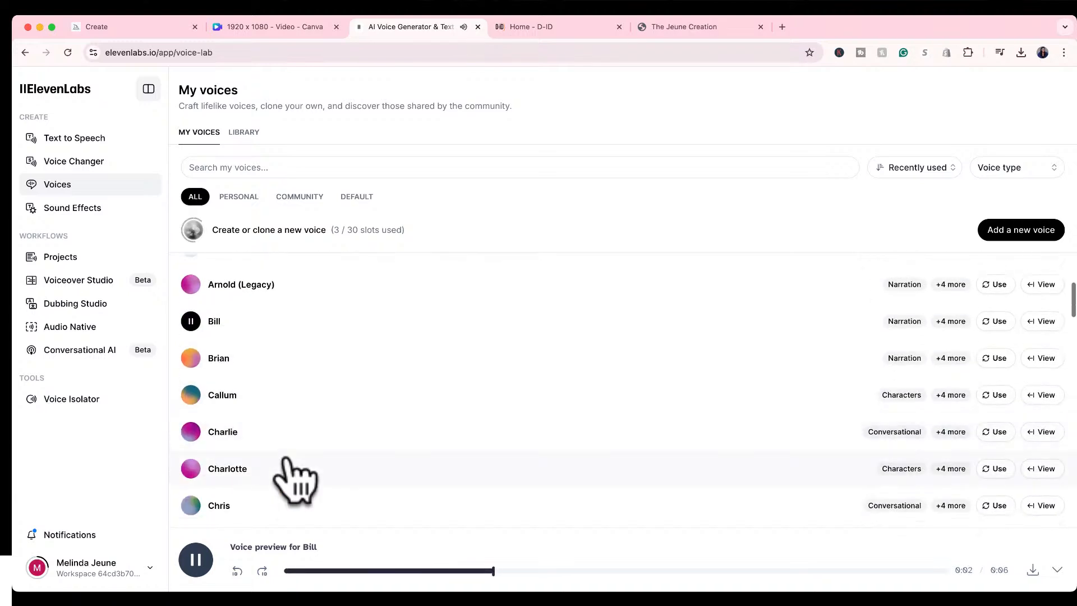
{"action": "left_click", "coordinate": [190, 468]}
{"action": "scroll", "coordinate": [289, 473], "scroll_direction": "down", "scroll_amount": 10}
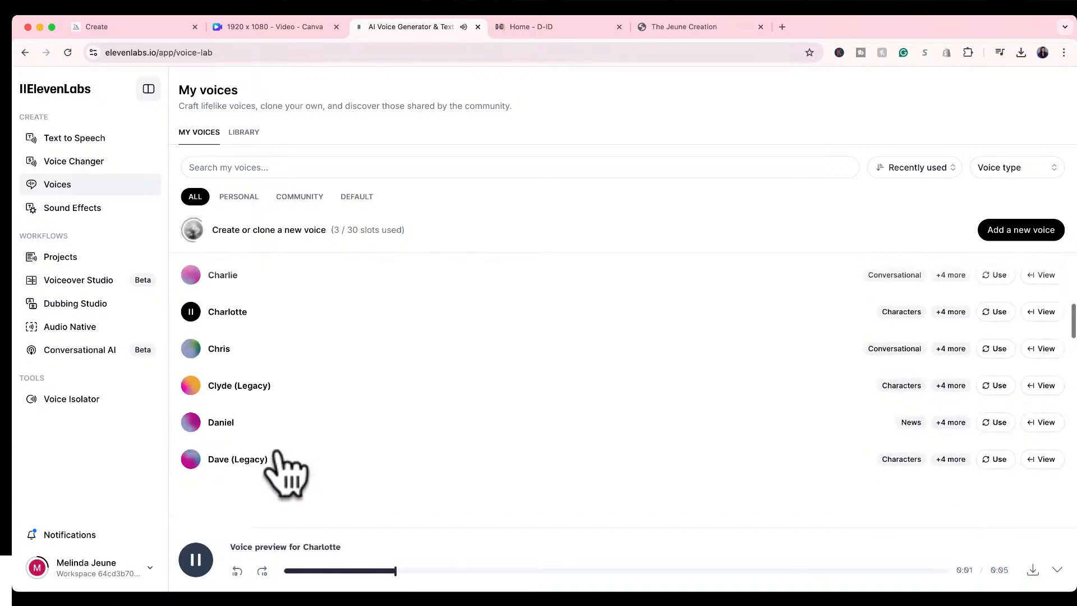
{"action": "scroll", "coordinate": [277, 449], "scroll_direction": "down", "scroll_amount": 1}
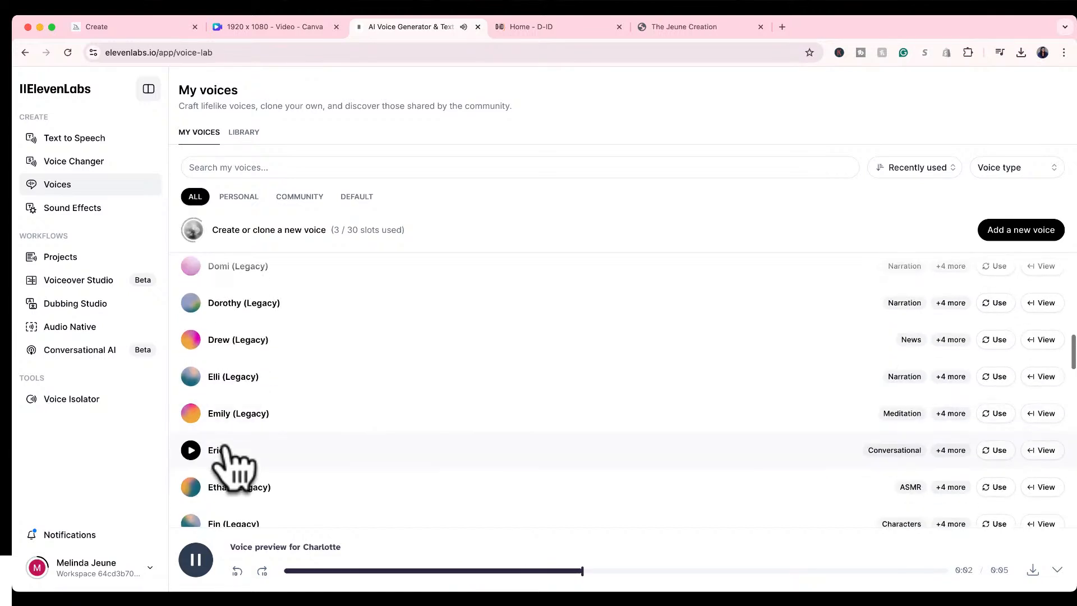
Open the community voice library and listen to the previews of the three featured voices.
{"action": "left_click", "coordinate": [243, 134]}
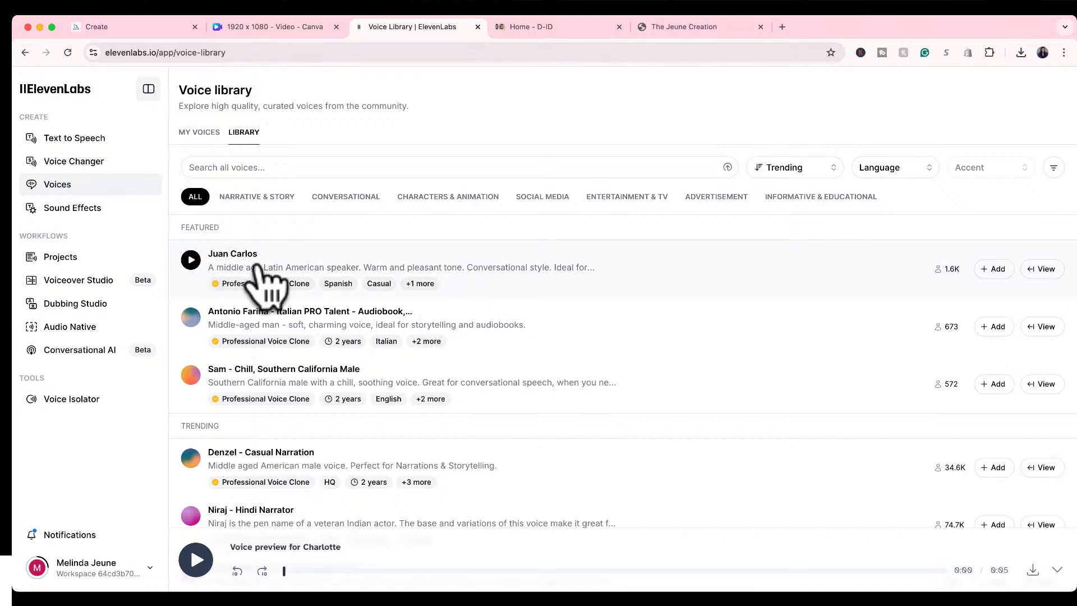
{"action": "left_click", "coordinate": [191, 259]}
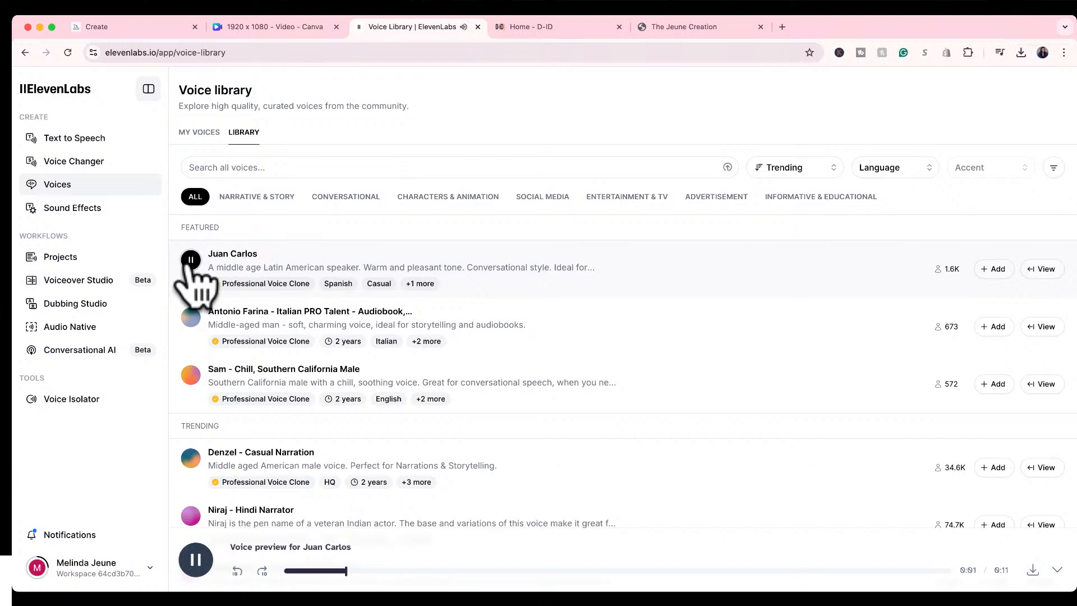
{"action": "left_click", "coordinate": [191, 259]}
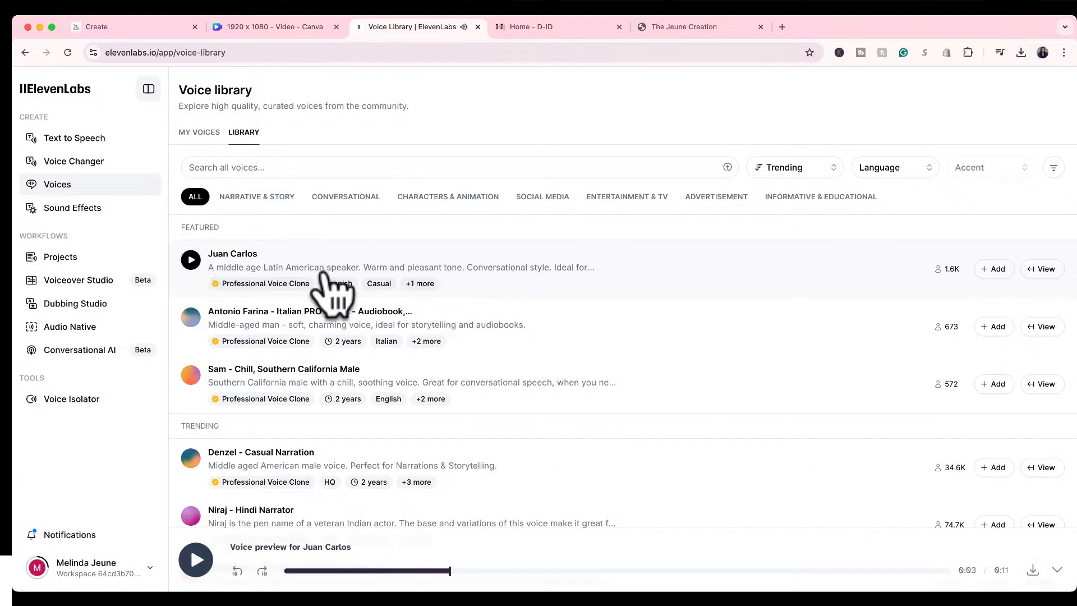
{"action": "left_click", "coordinate": [341, 284]}
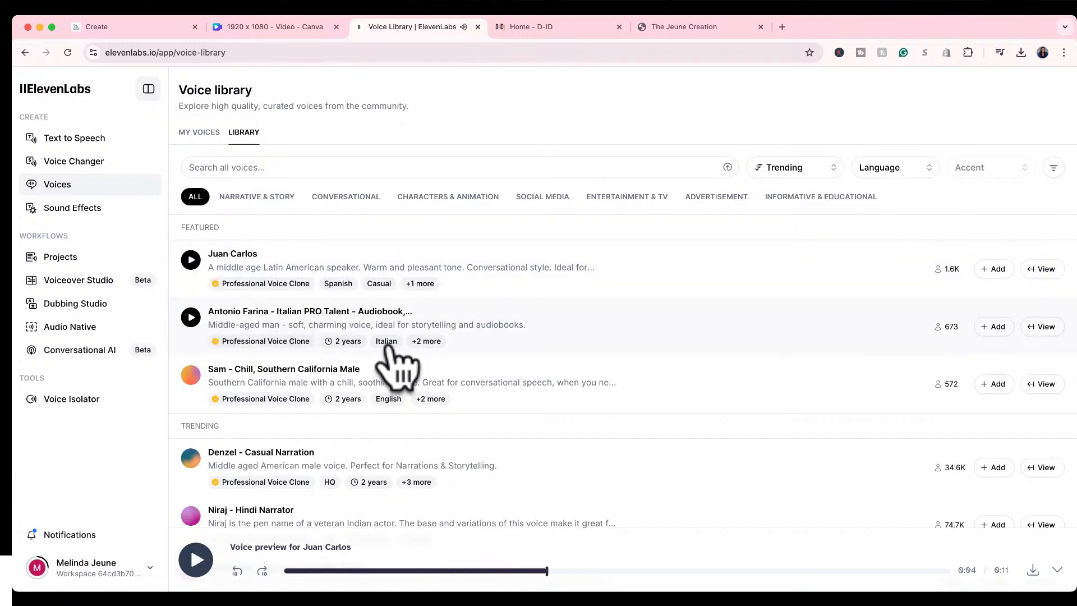
{"action": "left_click", "coordinate": [191, 317]}
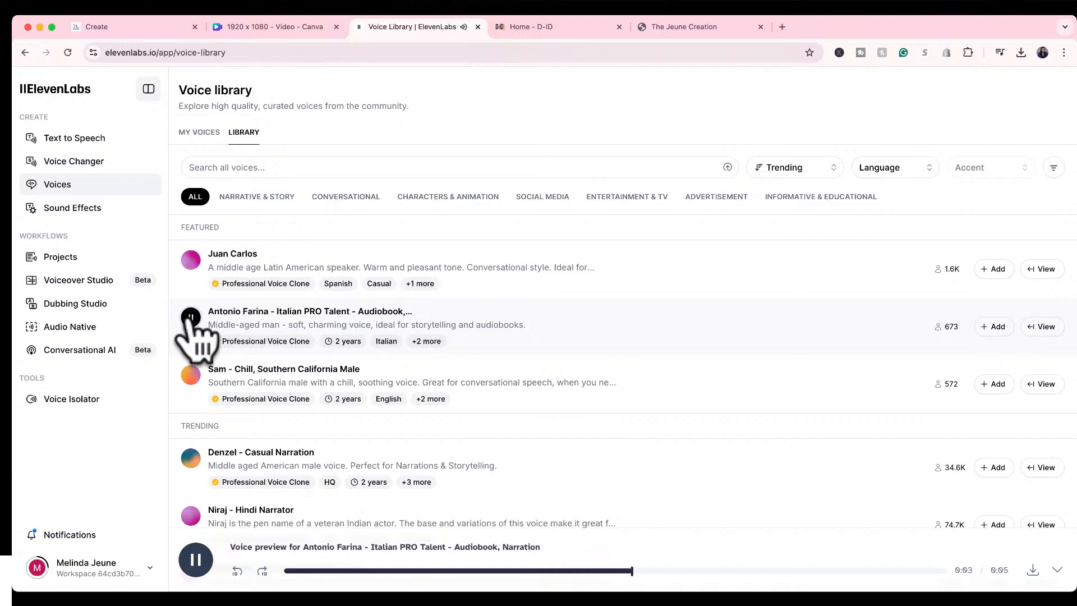
{"action": "left_click", "coordinate": [191, 318]}
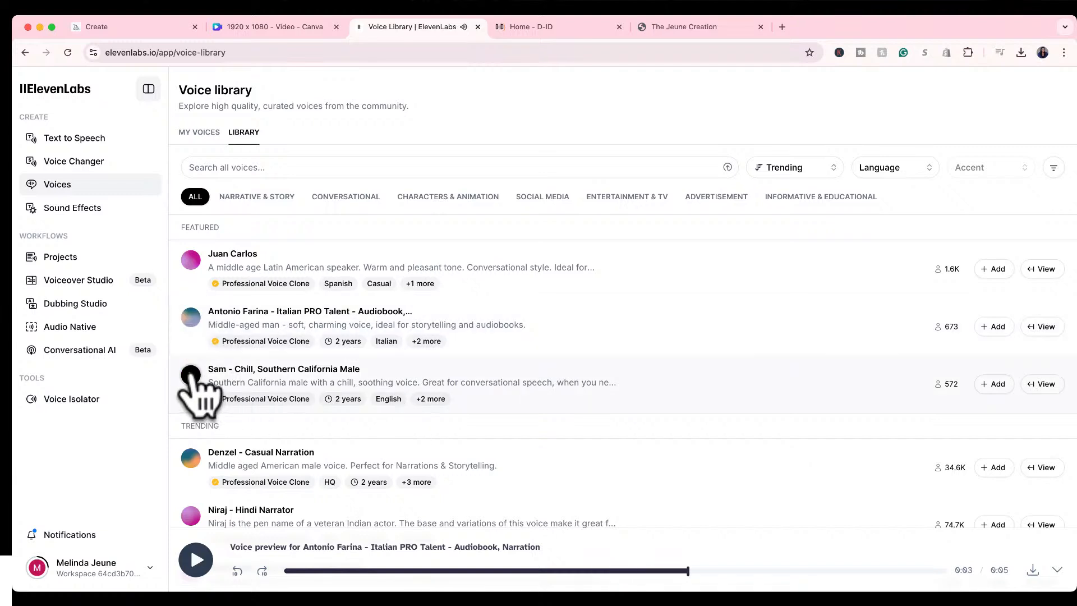
{"action": "left_click", "coordinate": [190, 375]}
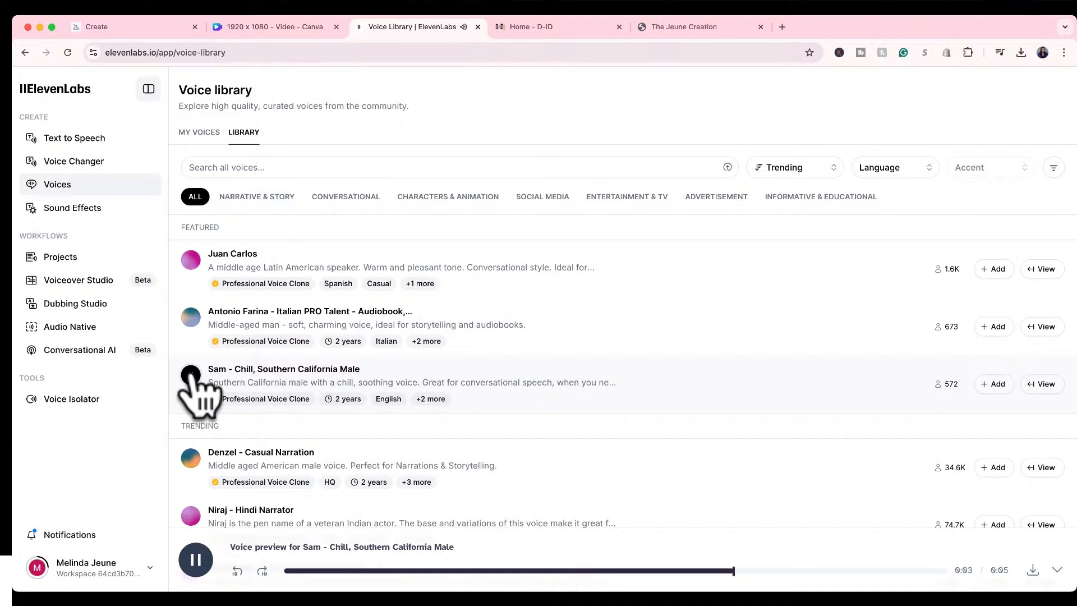
Listen to the preview of the Denzel - Casual Narration voice among the trending voices, and pause it.
{"action": "scroll", "coordinate": [283, 413], "scroll_direction": "down", "scroll_amount": 3}
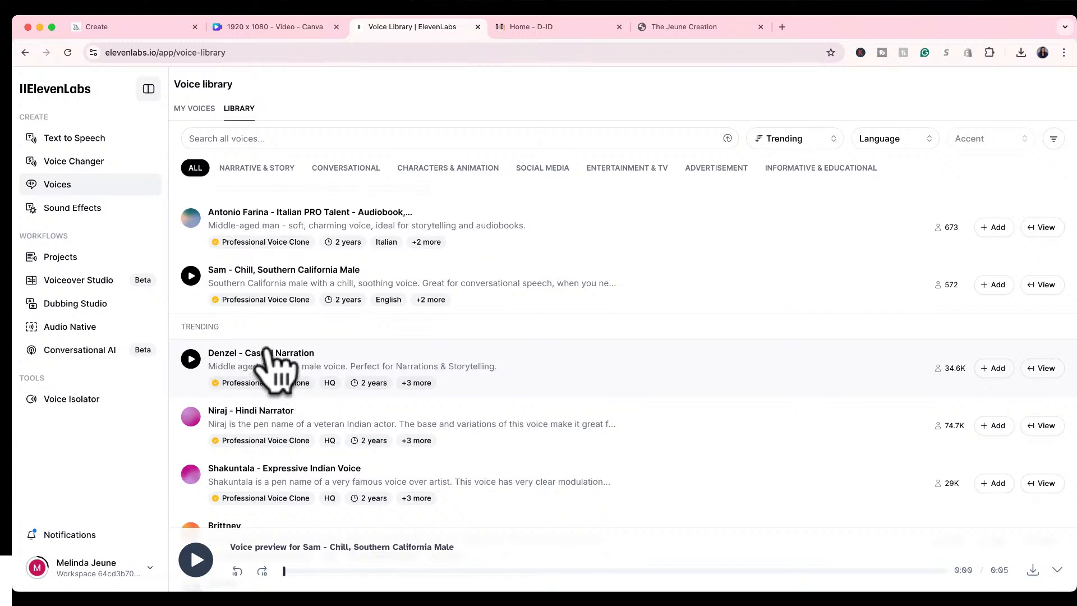
{"action": "left_click", "coordinate": [191, 358]}
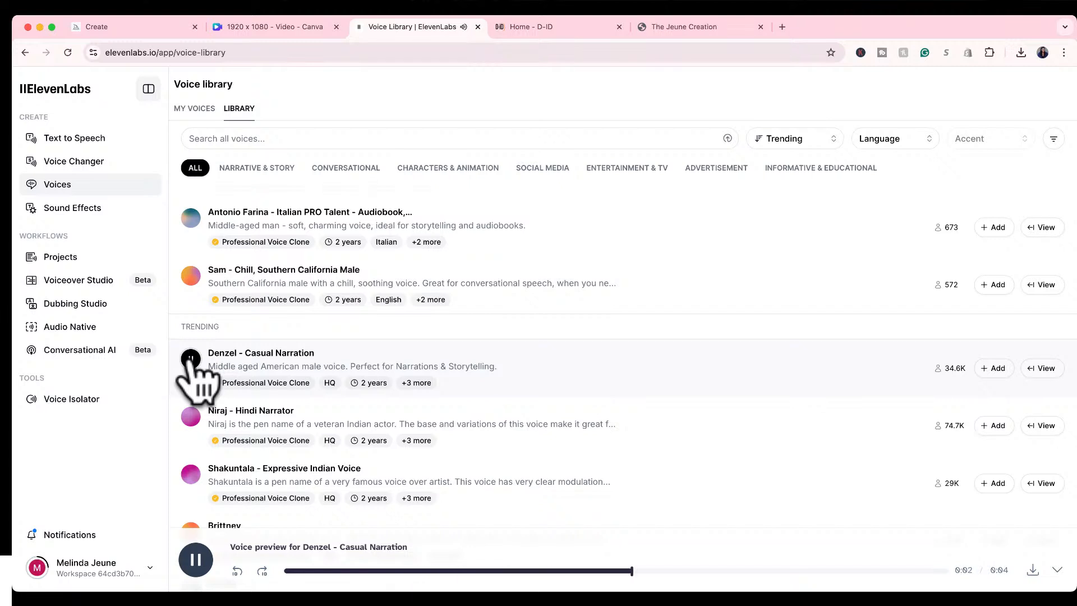
{"action": "left_click", "coordinate": [190, 358]}
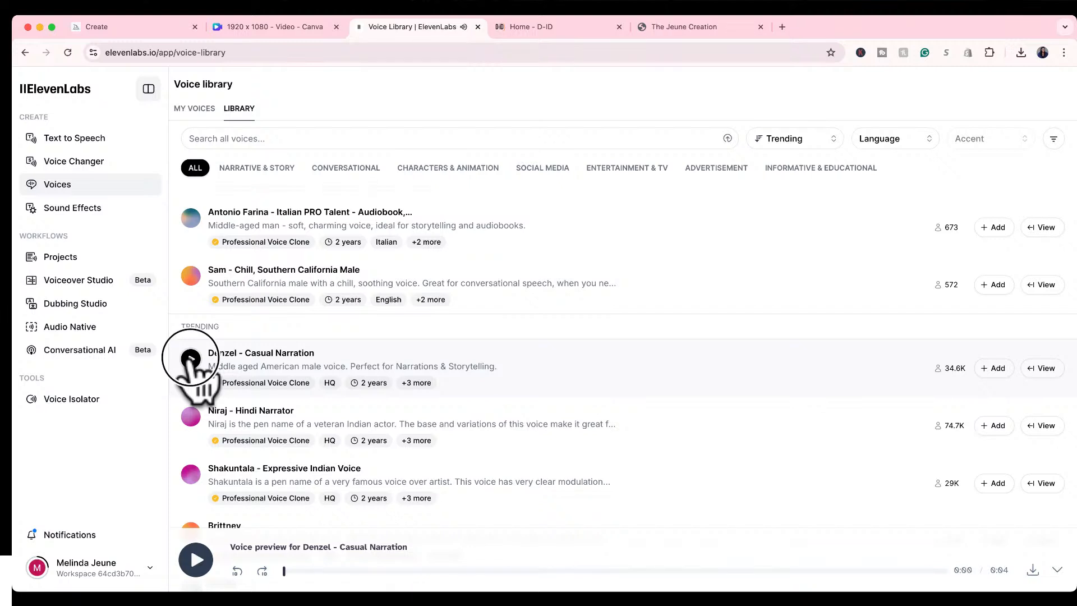
{"action": "scroll", "coordinate": [381, 477], "scroll_direction": "down", "scroll_amount": 2}
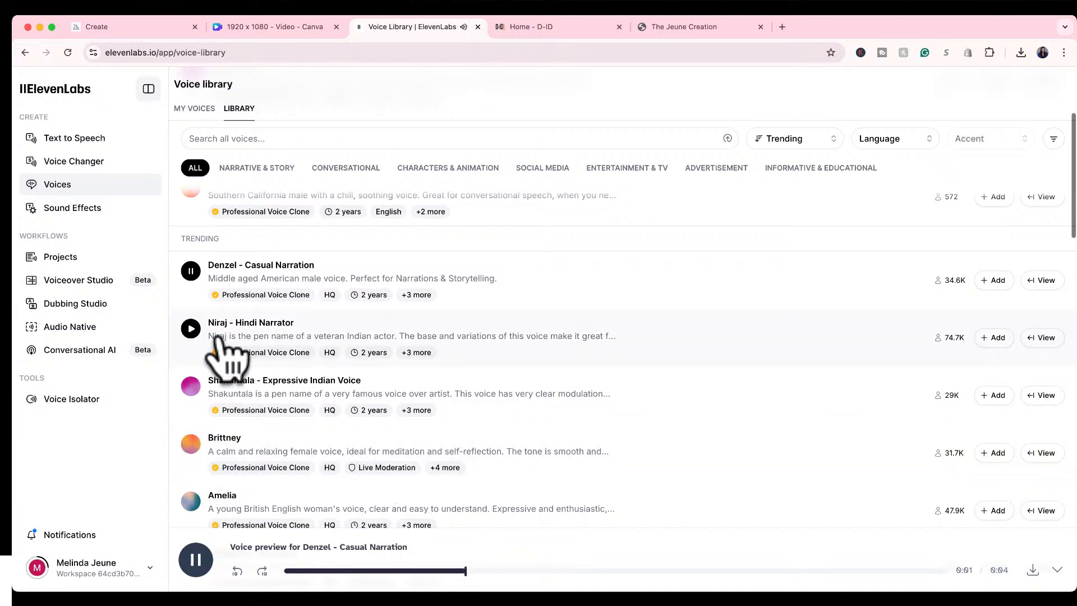
{"action": "left_click", "coordinate": [196, 559]}
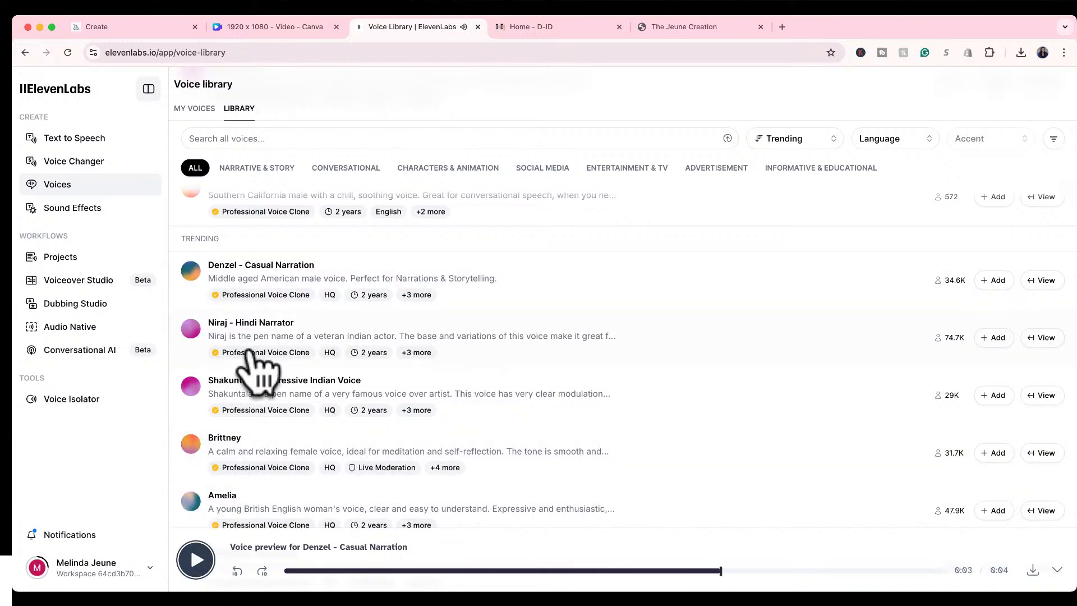
Listen to the preview of the Shakuntala - Expressive Indian Voice, stop it, and browse the other trending voices.
{"action": "left_click", "coordinate": [191, 386]}
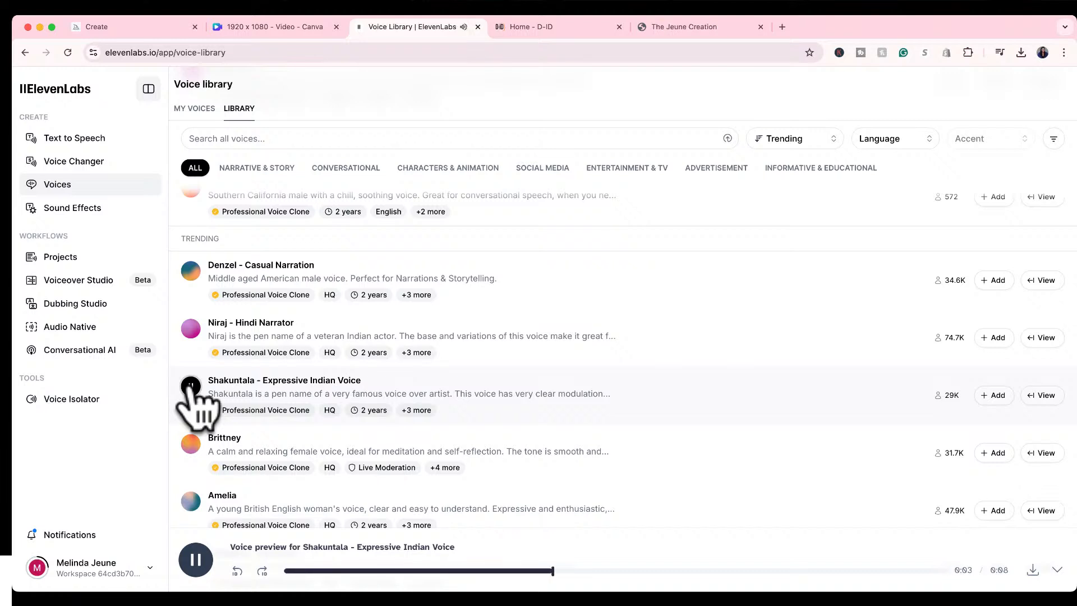
{"action": "left_click", "coordinate": [190, 386]}
{"action": "scroll", "coordinate": [281, 459], "scroll_direction": "down", "scroll_amount": 5}
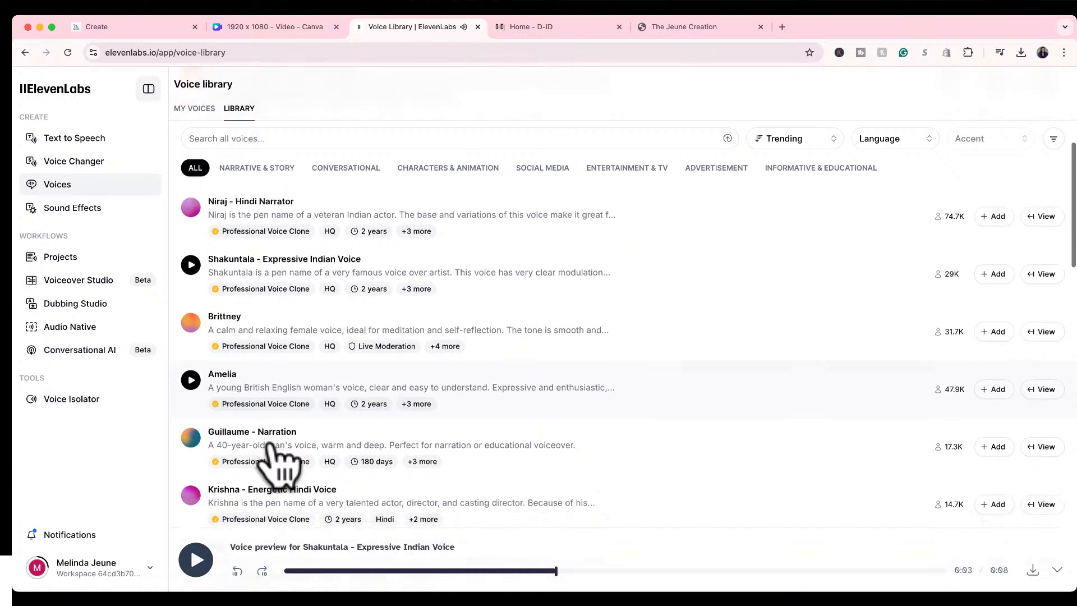
{"action": "scroll", "coordinate": [272, 445], "scroll_direction": "down", "scroll_amount": 2}
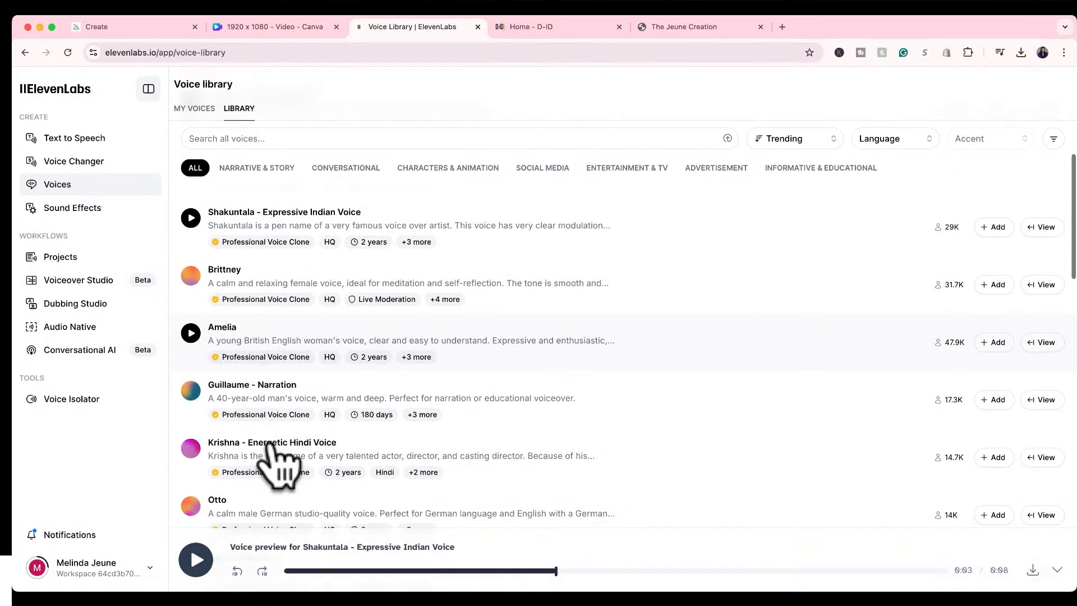
{"action": "scroll", "coordinate": [278, 457], "scroll_direction": "up", "scroll_amount": 6}
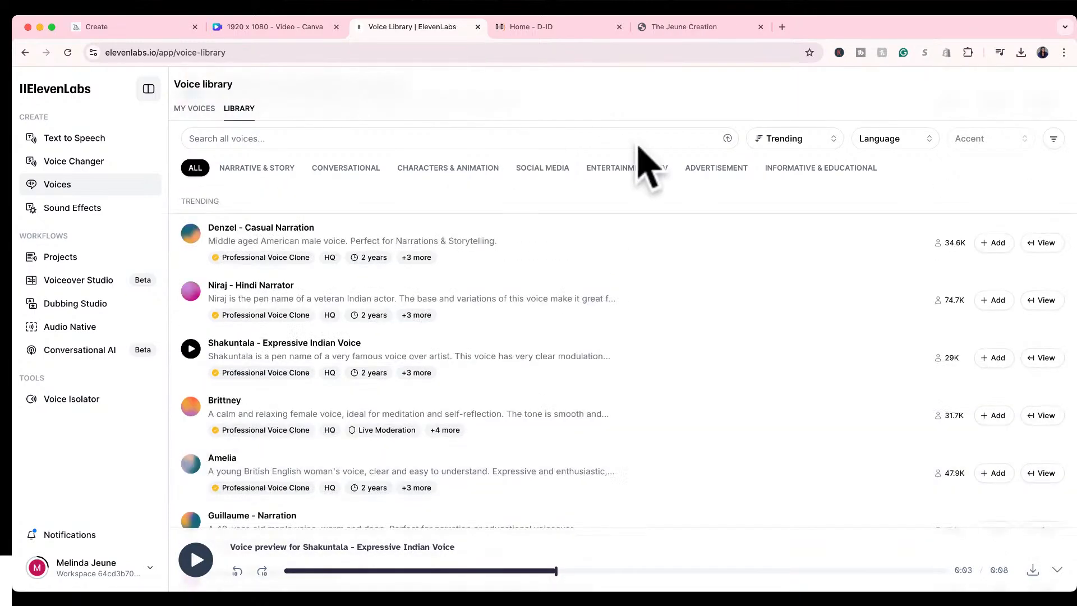
Look at the voice library's additional filters and the gender options they offer.
{"action": "left_click", "coordinate": [1053, 138]}
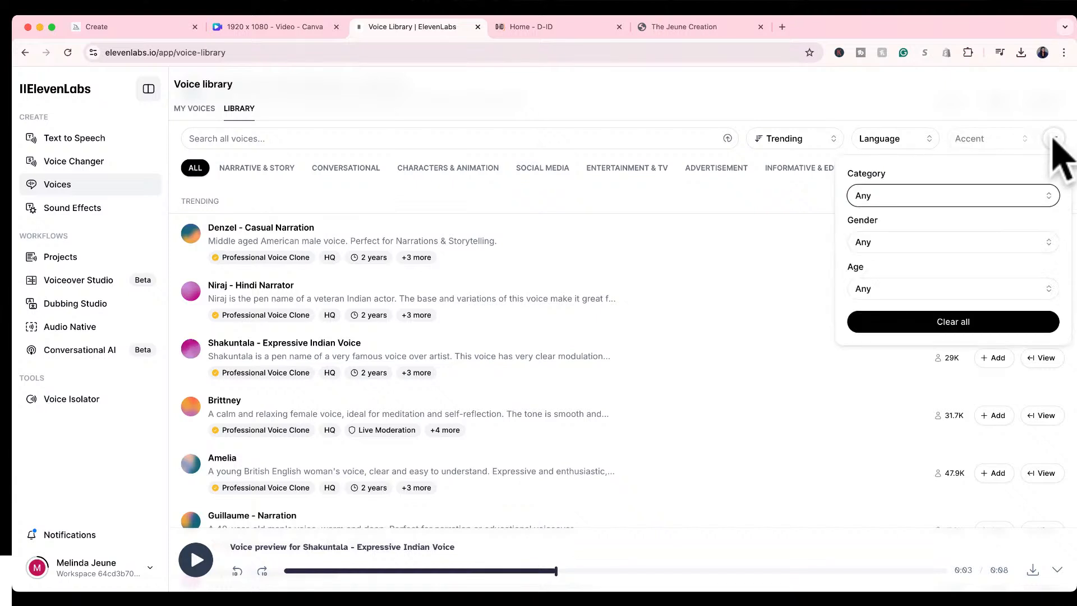
{"action": "scroll", "coordinate": [947, 233], "scroll_direction": "down", "scroll_amount": 1}
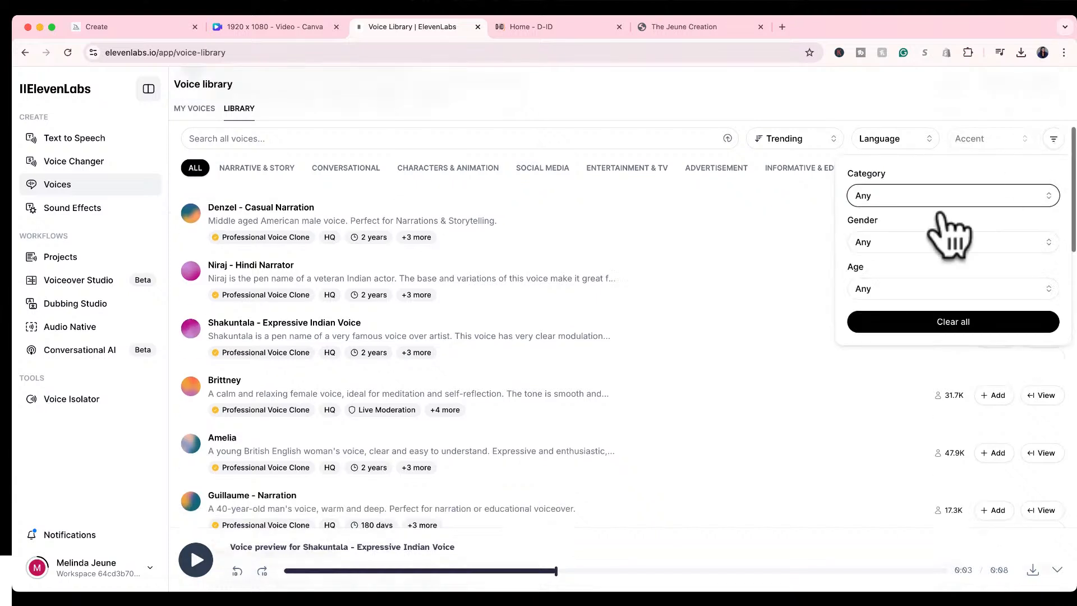
{"action": "left_click", "coordinate": [936, 243]}
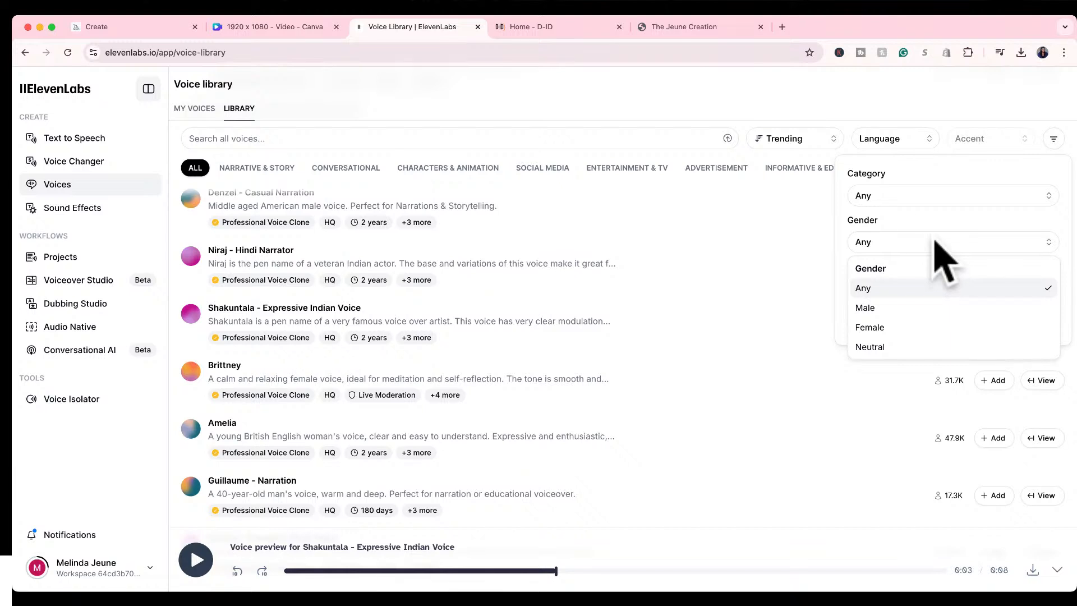
{"action": "left_click", "coordinate": [932, 242]}
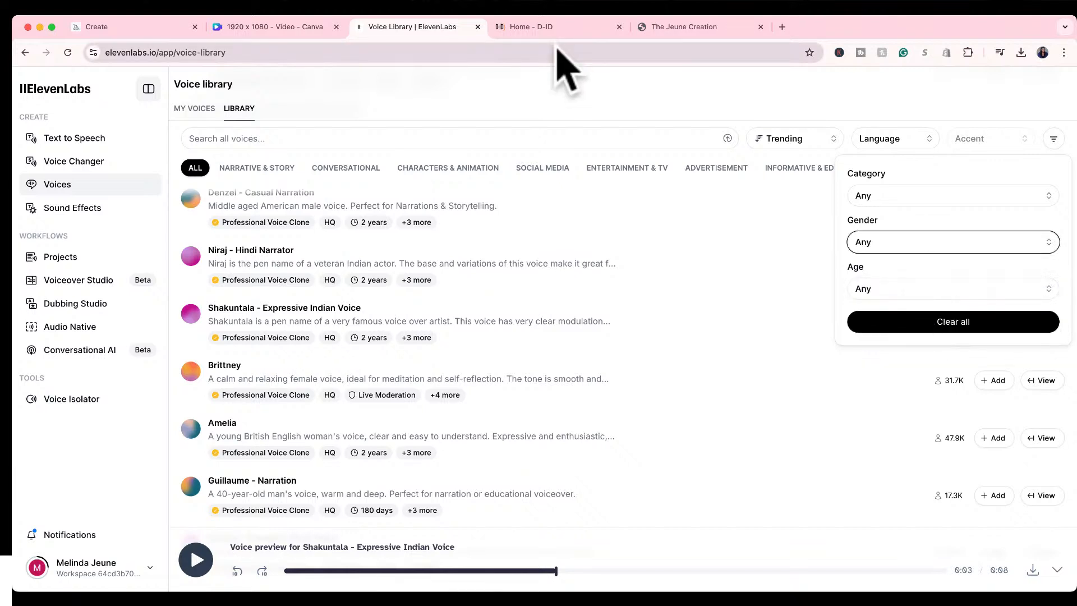
Search the voice library for "black".
{"action": "left_click", "coordinate": [461, 137]}
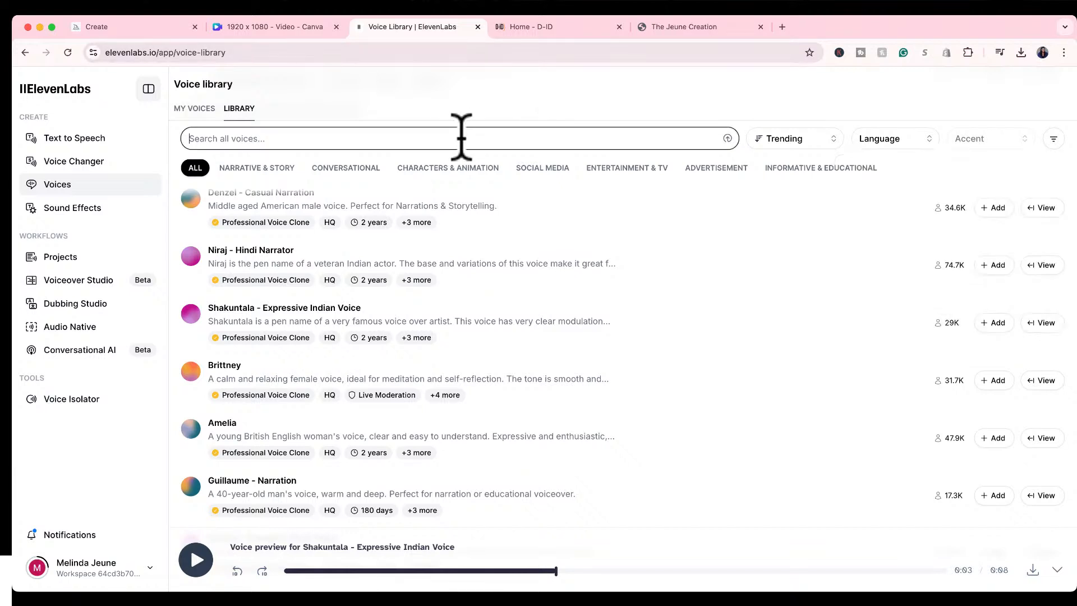
{"action": "type", "text": "blck"}
{"action": "key", "text": "Return"}
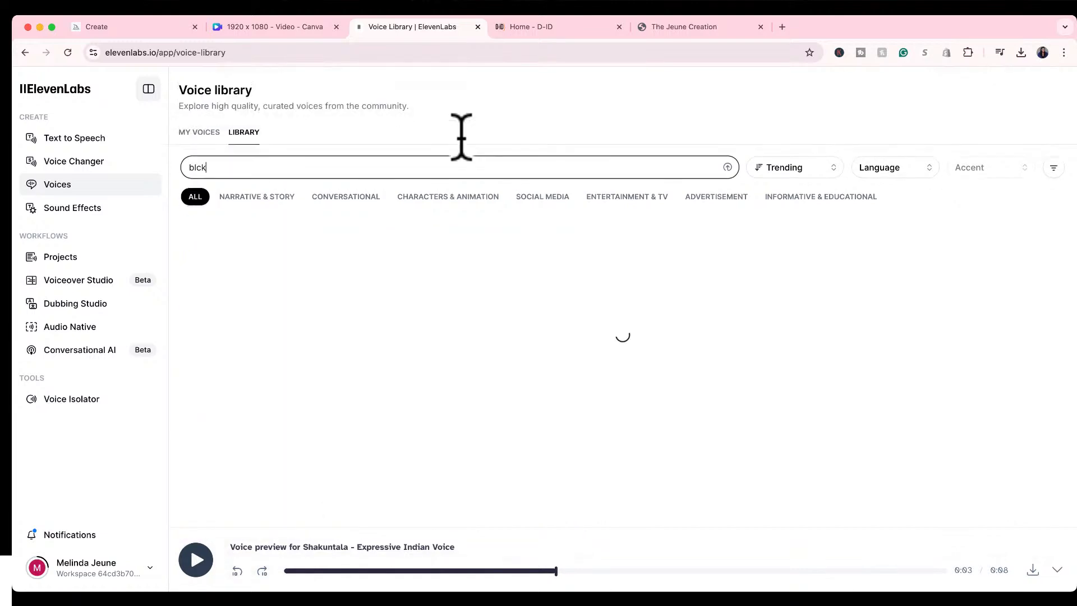
{"action": "key", "text": "BackSpace"}
{"action": "type", "text": "ack"}
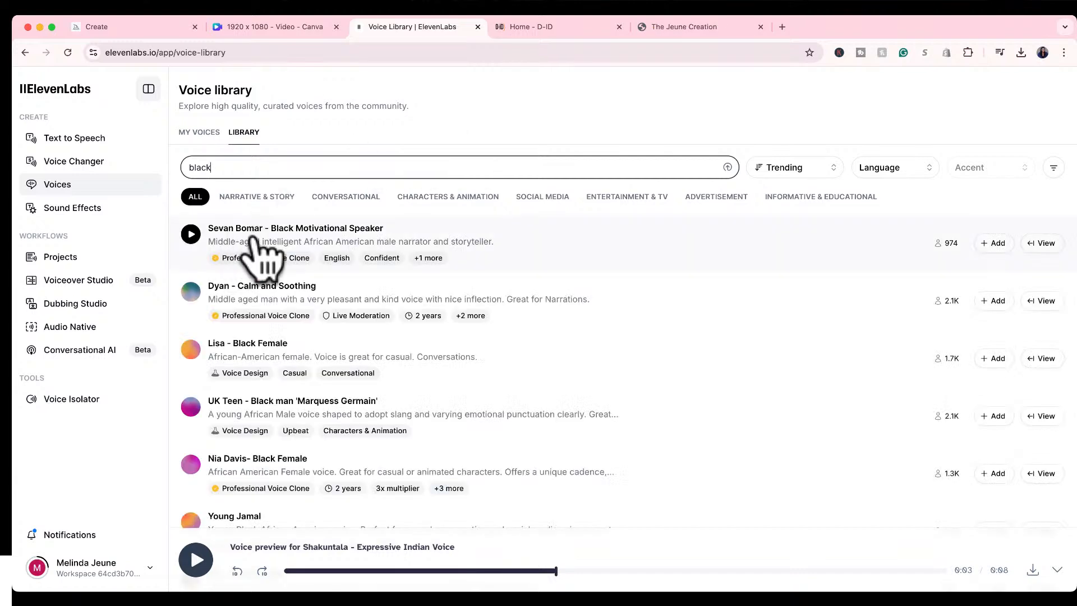
Listen to the previews of the Black Motivational Speaker, UK Teen and both Black Female voices in the search results.
{"action": "left_click", "coordinate": [190, 234]}
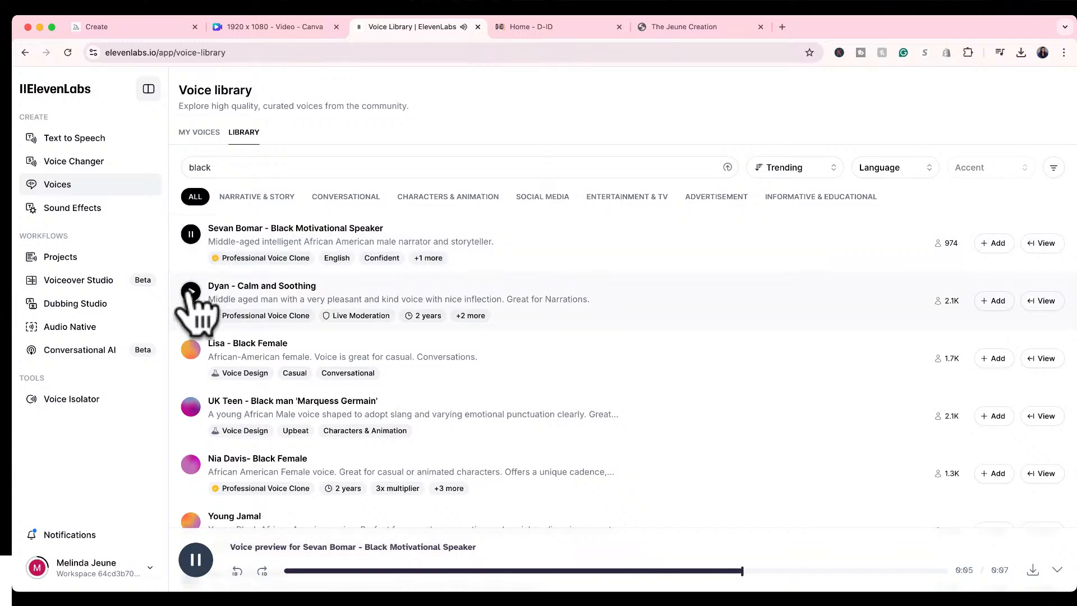
{"action": "left_click", "coordinate": [191, 348]}
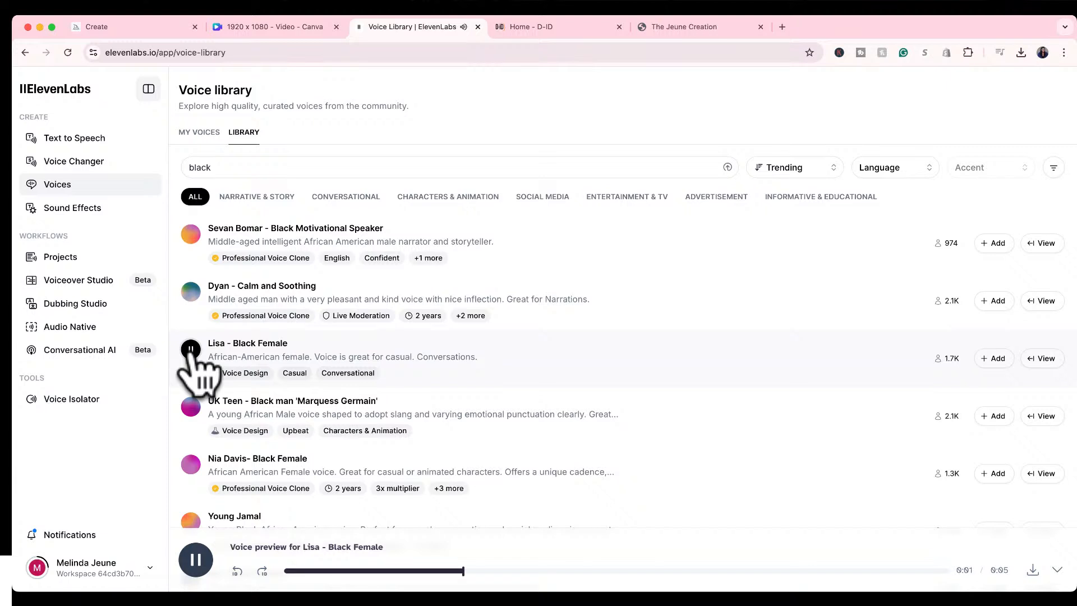
{"action": "left_click", "coordinate": [191, 407]}
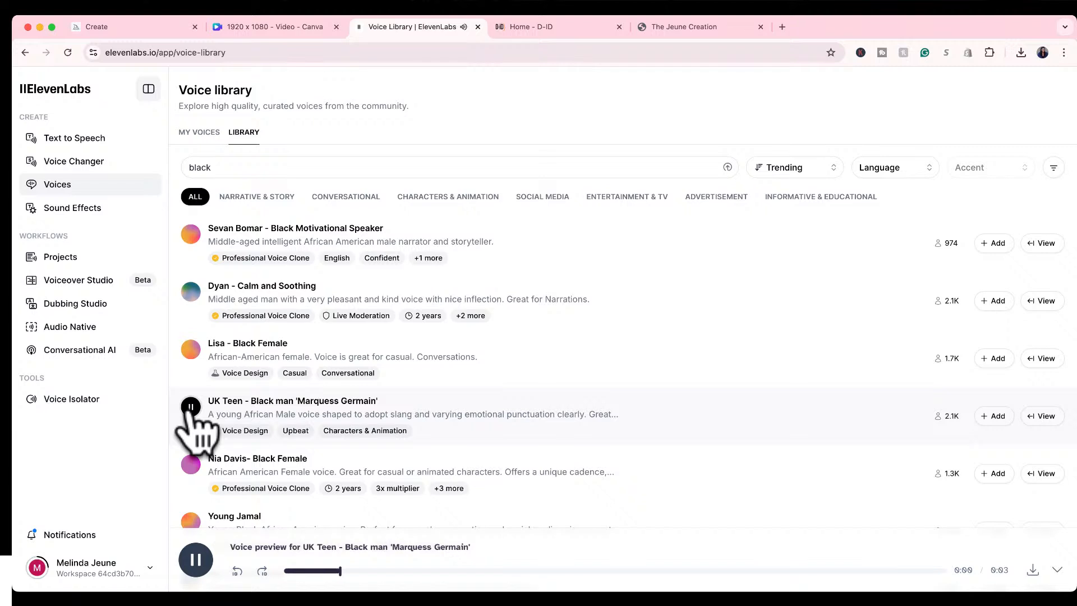
{"action": "left_click", "coordinate": [190, 464]}
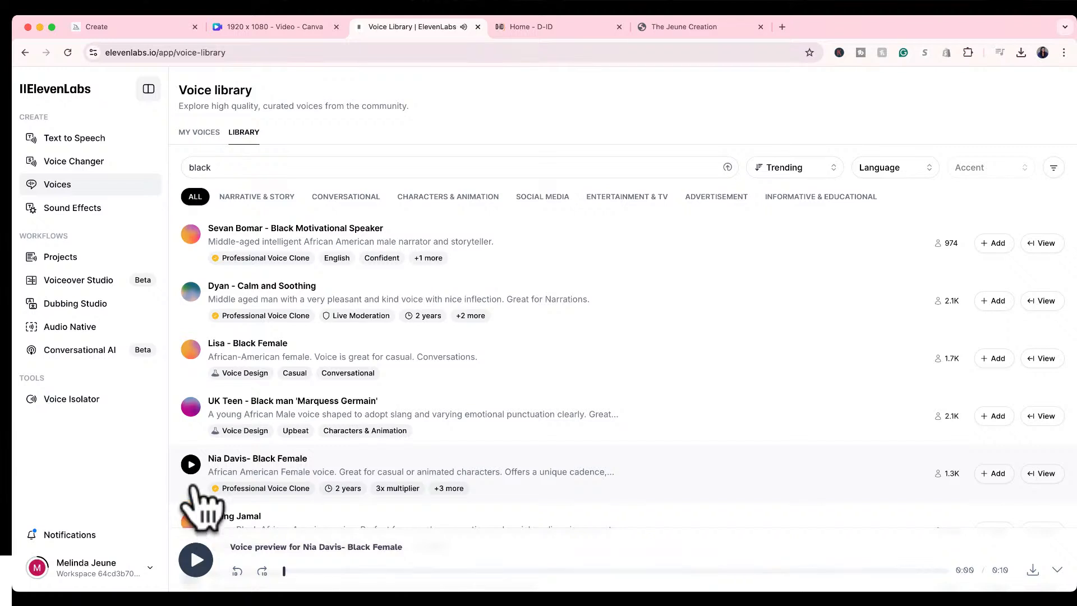
Open Text to Speech and begin the script with a greeting introducing the speaker by name as the founder of The Jeune Creation.
{"action": "left_click", "coordinate": [63, 145]}
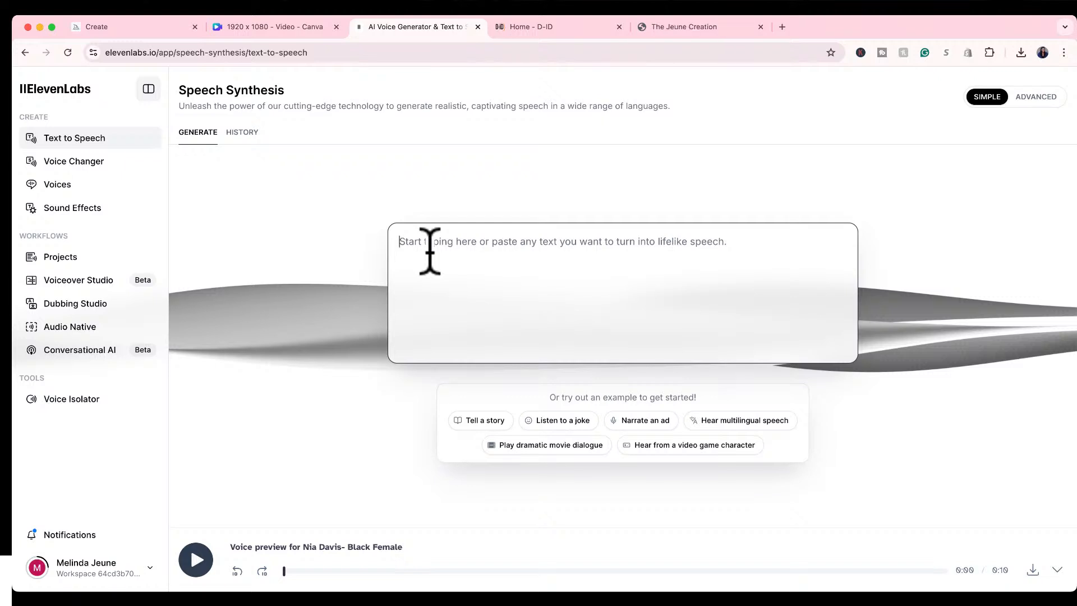
{"action": "type", "text": "H"}
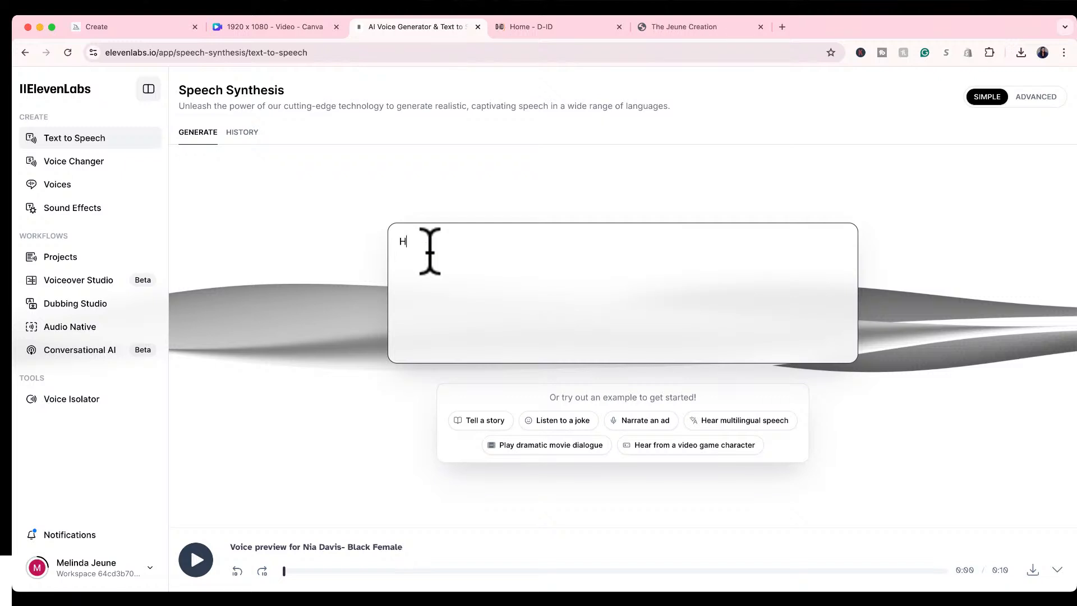
{"action": "type", "text": "i, my name is "}
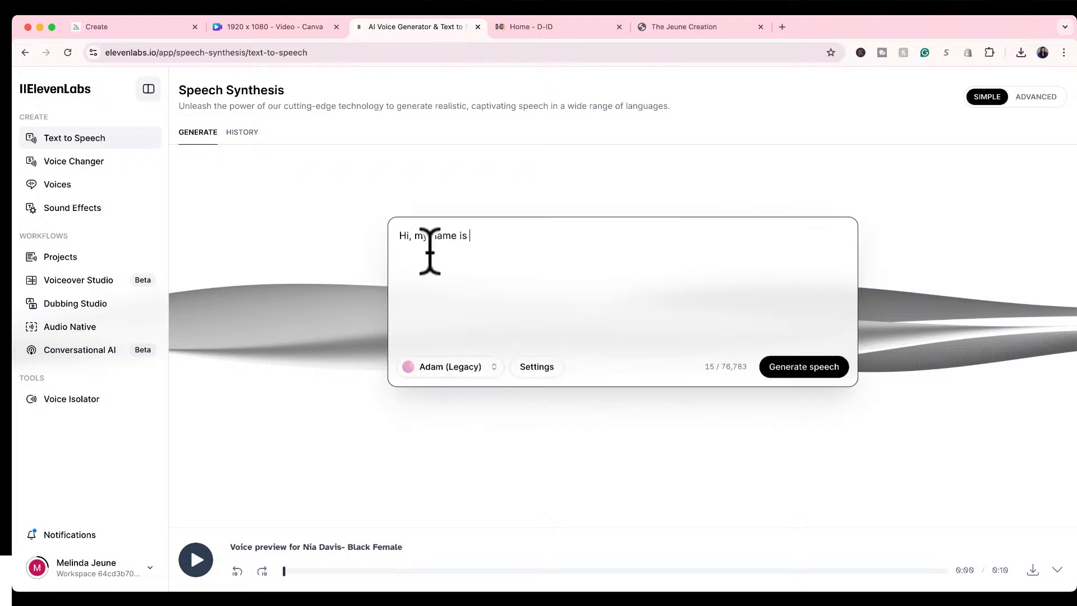
{"action": "type", "text": "Mel and I am the founder"}
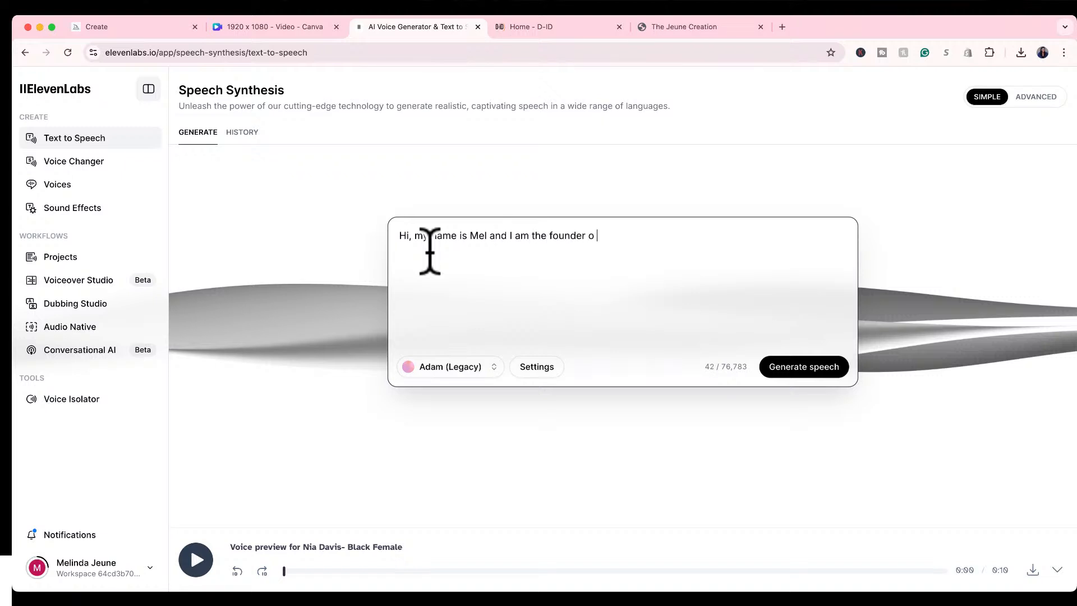
{"action": "type", "text": " of The Jeune Creation."}
Continue the speech script with "Welcome to my live webinar".
{"action": "type", "text": "Welcome "}
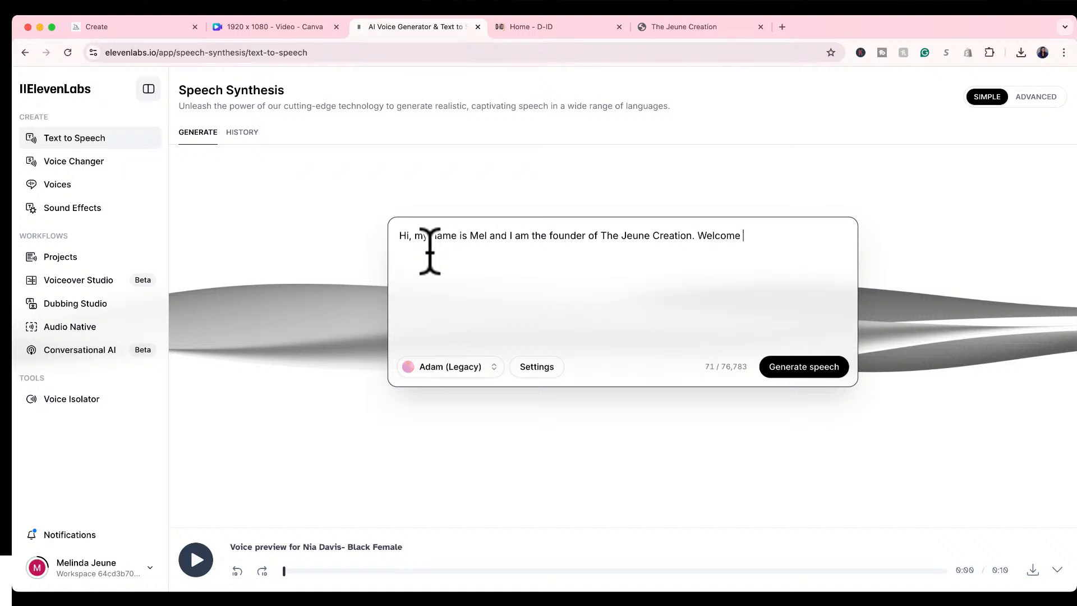
{"action": "type", "text": "to my LIVE"}
{"action": "key", "text": "BackSpace"}
{"action": "key", "text": "BackSpace"}
{"action": "key", "text": "BackSpace"}
{"action": "key", "text": "BackSpace"}
{"action": "type", "text": "live sessi"}
{"action": "key", "text": "BackSpace"}
{"action": "key", "text": "BackSpace"}
{"action": "key", "text": "BackSpace"}
{"action": "key", "text": "BackSpace"}
{"action": "key", "text": "BackSpace"}
{"action": "type", "text": "webinar. I am so happy to be h"}
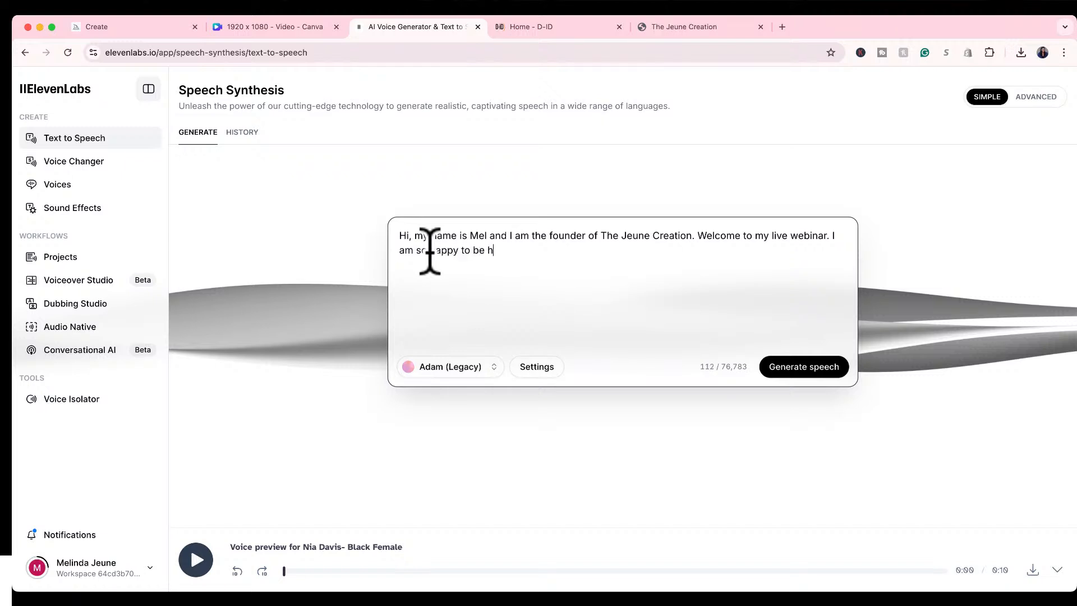
{"action": "type", "text": "ear and I am so happy to see so man"}
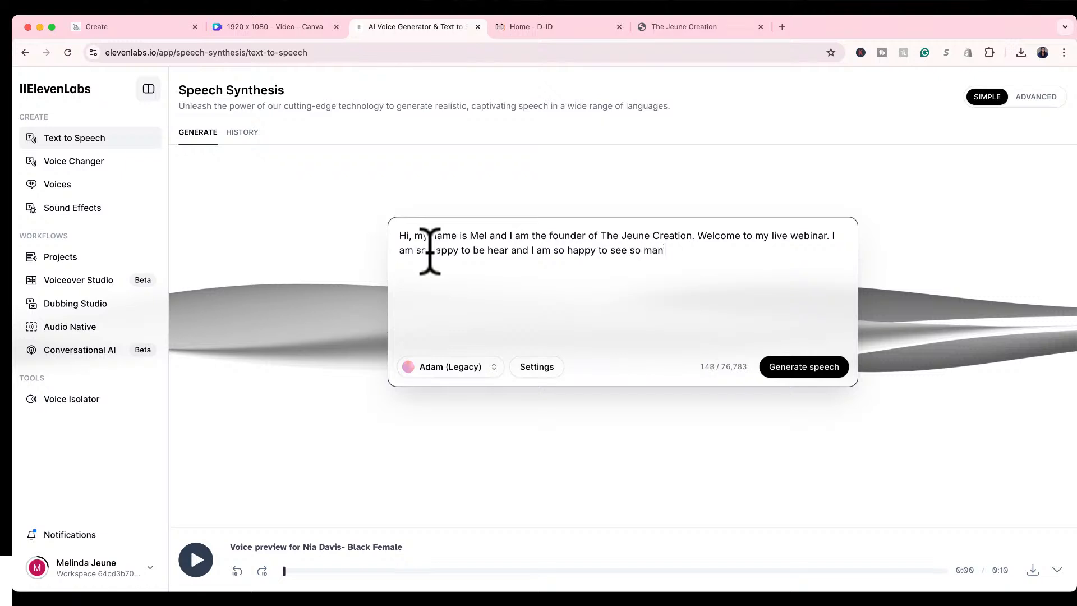
{"action": "type", "text": "y people tuned in. I hop"}
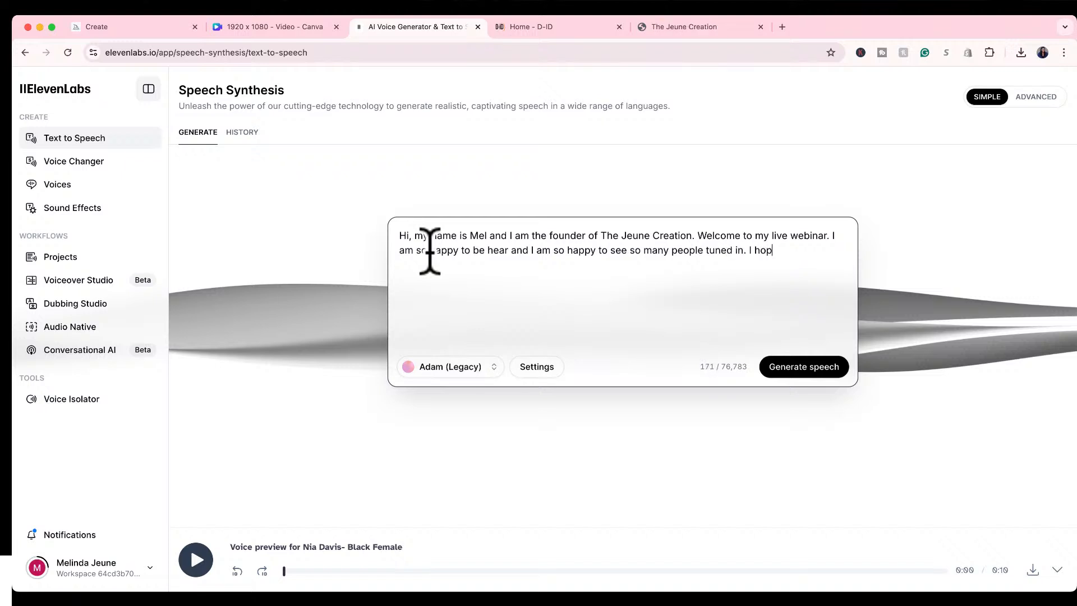
{"action": "type", "text": "e you enjoy this webinar."}
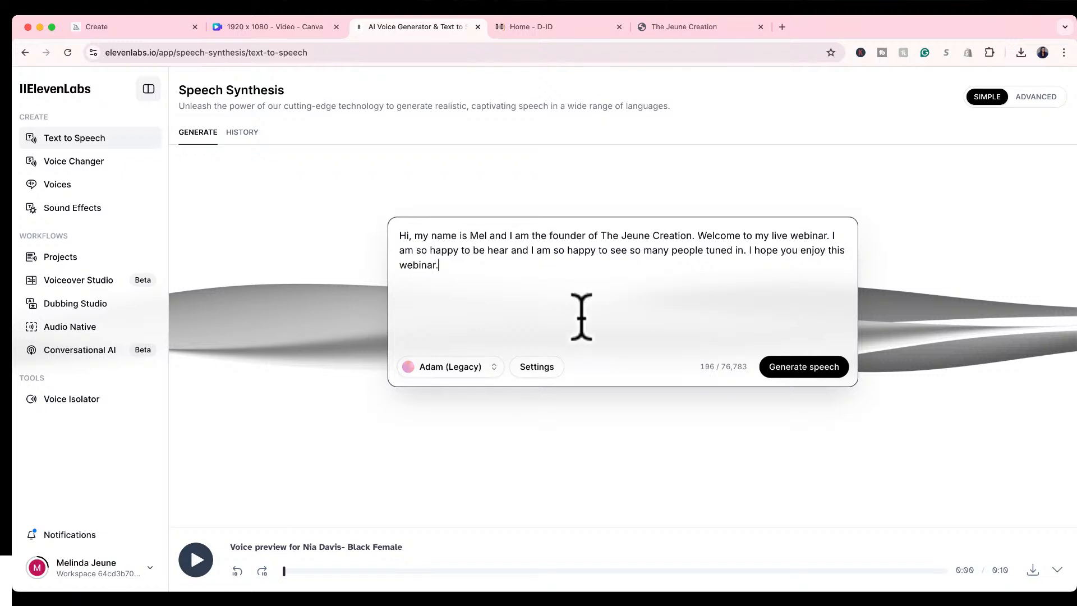
Review the speech settings for model, stability, similarity and style exaggeration, and close them.
{"action": "left_click", "coordinate": [527, 367]}
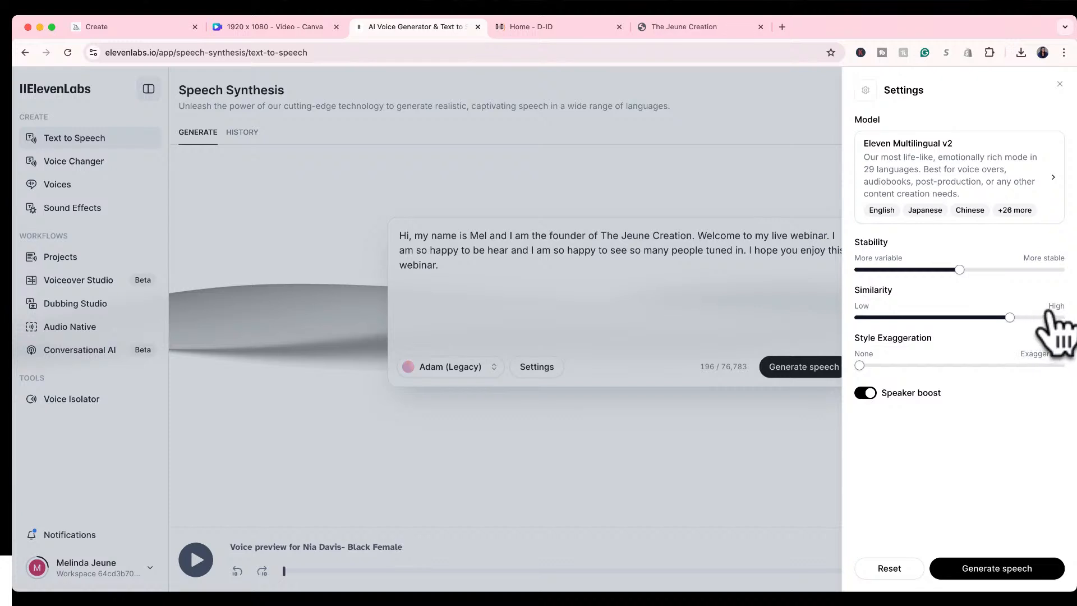
{"action": "mouse_move", "coordinate": [1049, 315]}
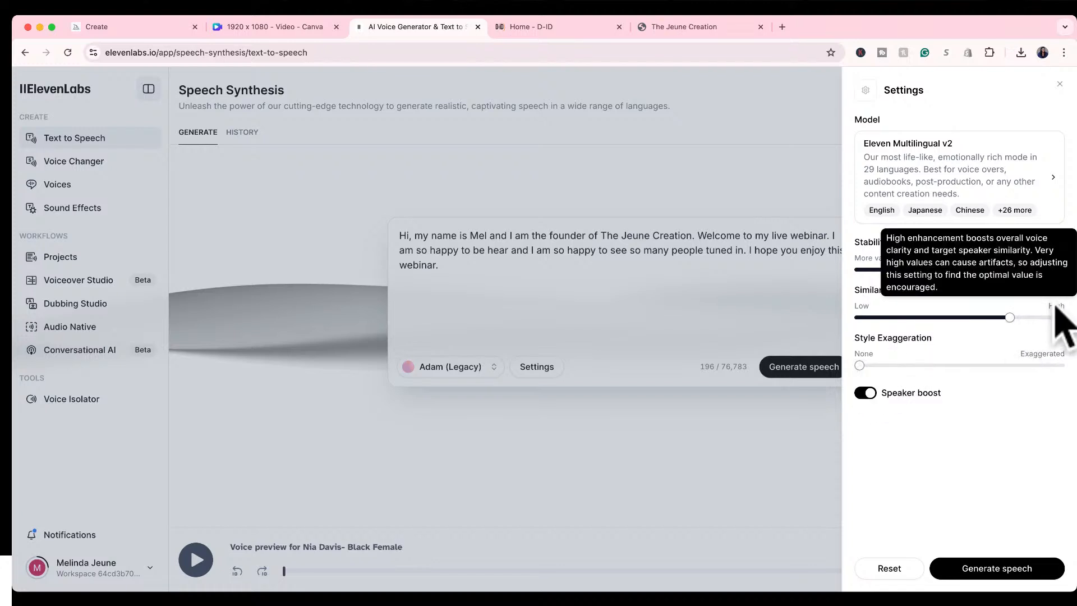
{"action": "mouse_move", "coordinate": [1054, 355]}
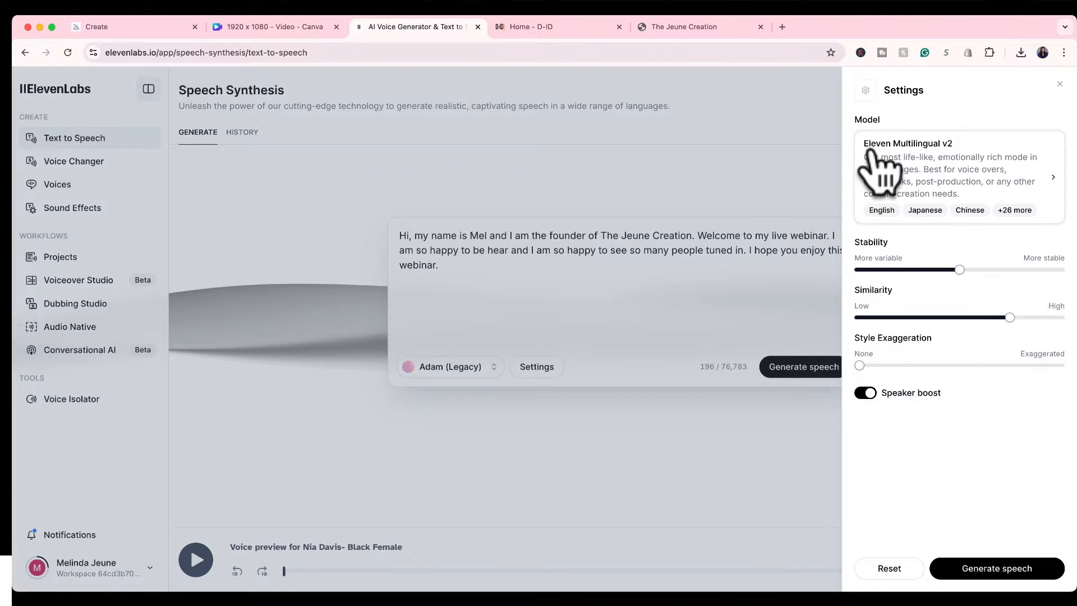
{"action": "left_click", "coordinate": [792, 474]}
Assign the account owner's cloned voice to the script and check that voice's speech settings.
{"action": "left_click", "coordinate": [443, 367]}
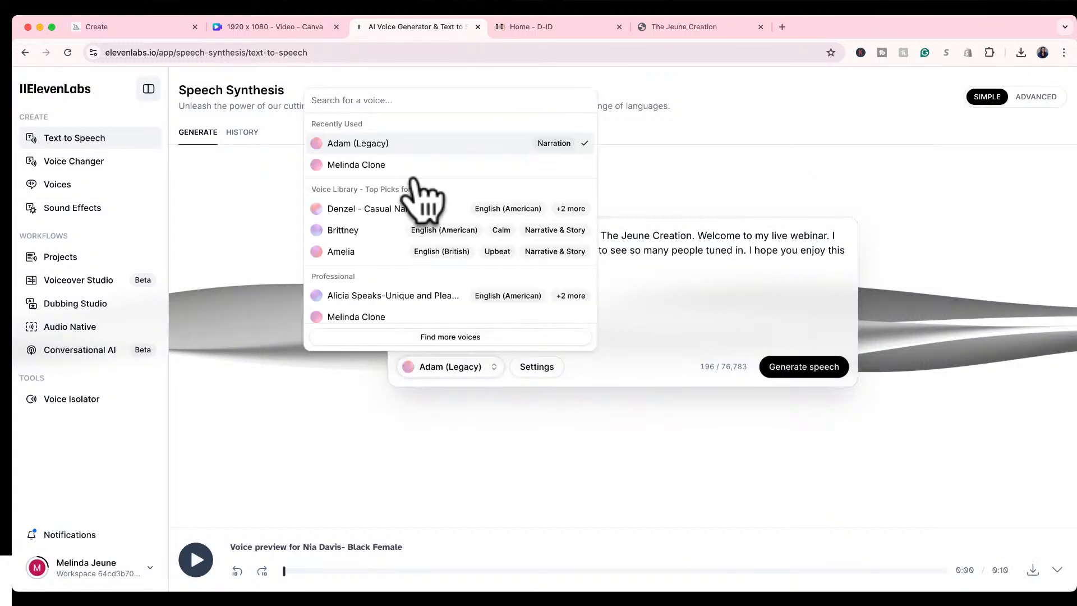
{"action": "left_click", "coordinate": [415, 167]}
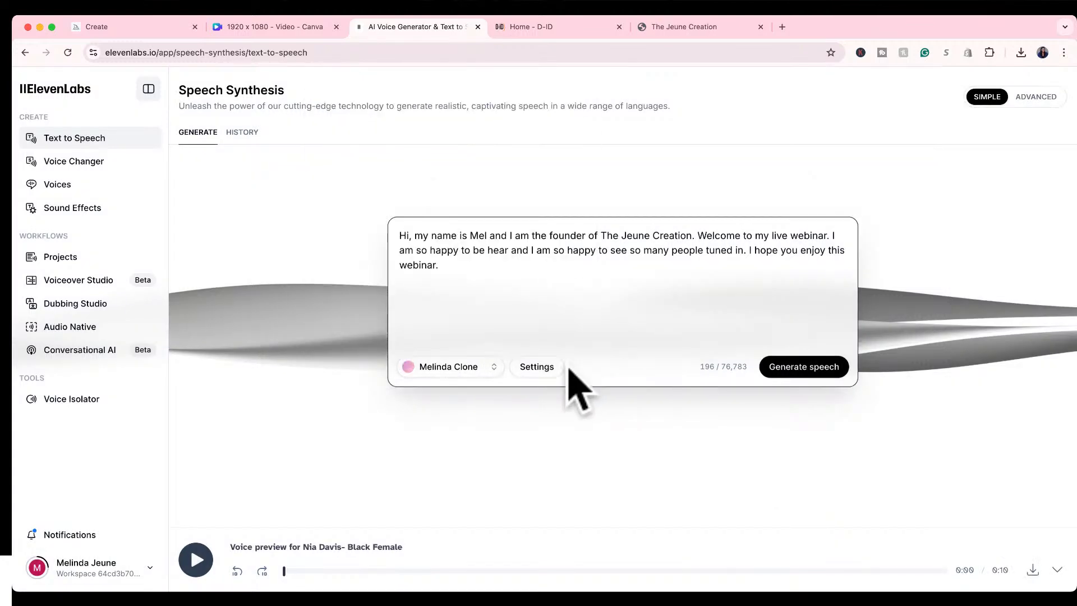
{"action": "left_click", "coordinate": [556, 364]}
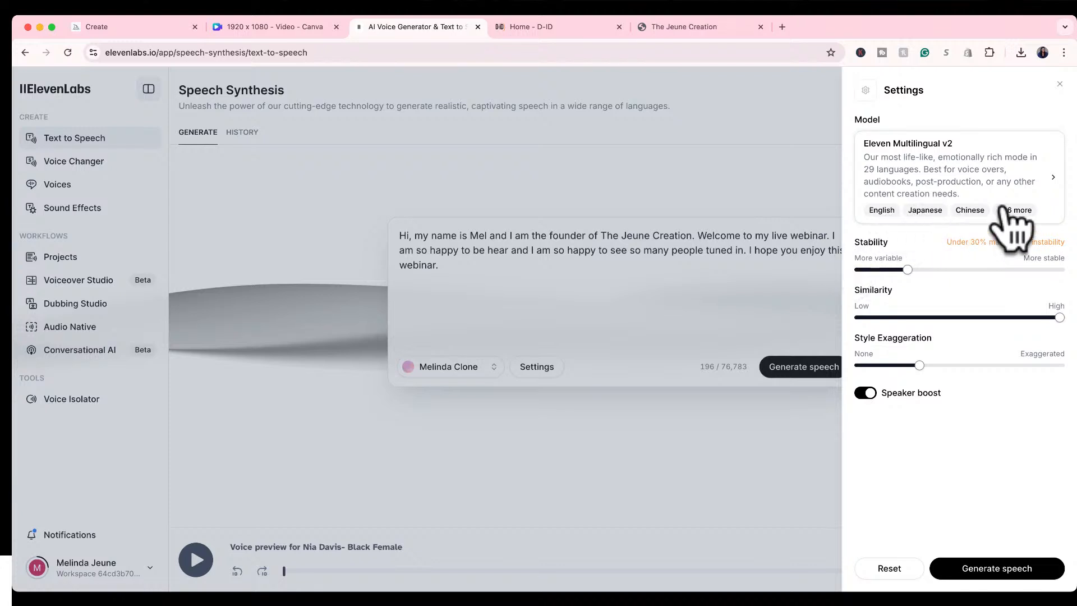
{"action": "mouse_move", "coordinate": [998, 216]}
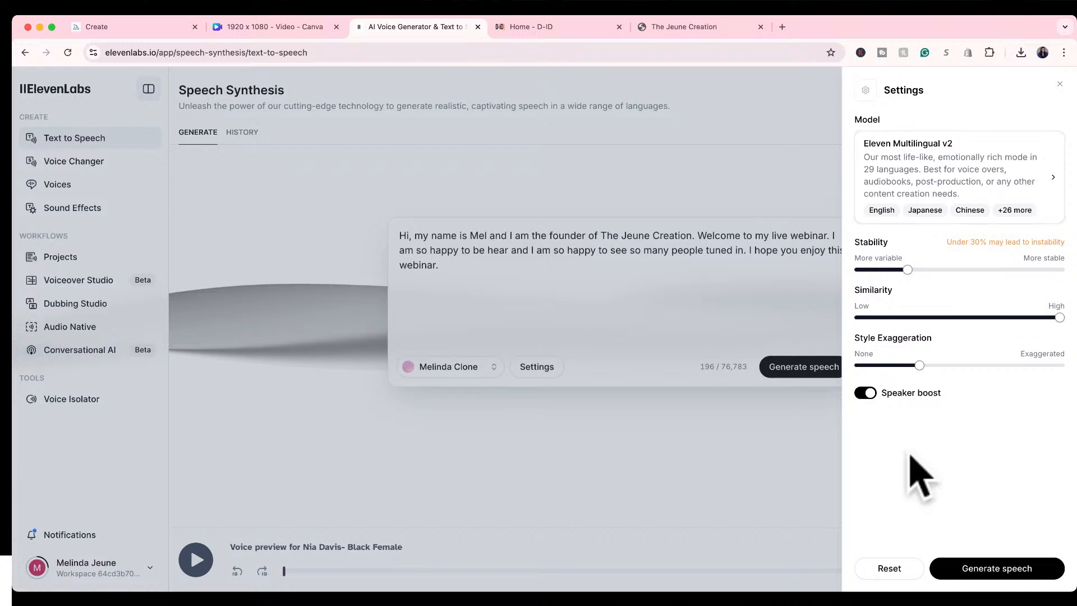
{"action": "left_click", "coordinate": [806, 471]}
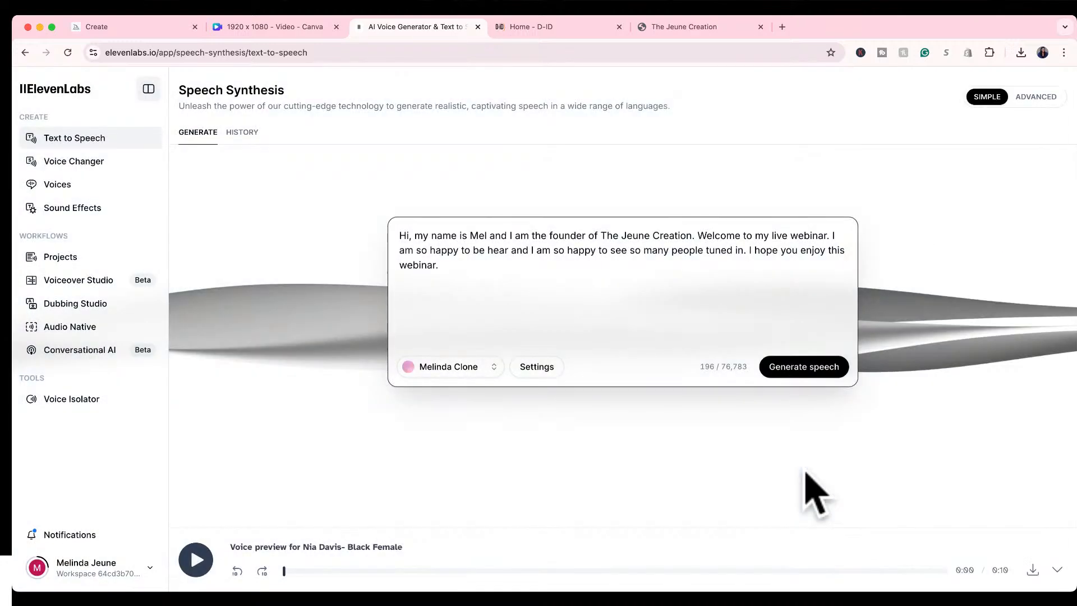
Open the account's own voices.
{"action": "left_click", "coordinate": [116, 189]}
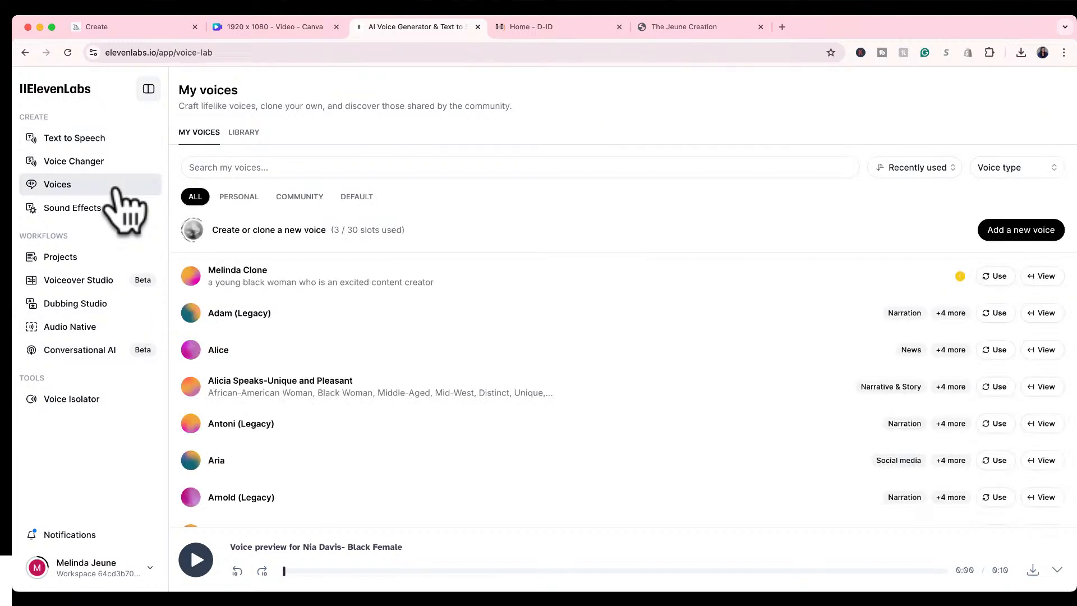
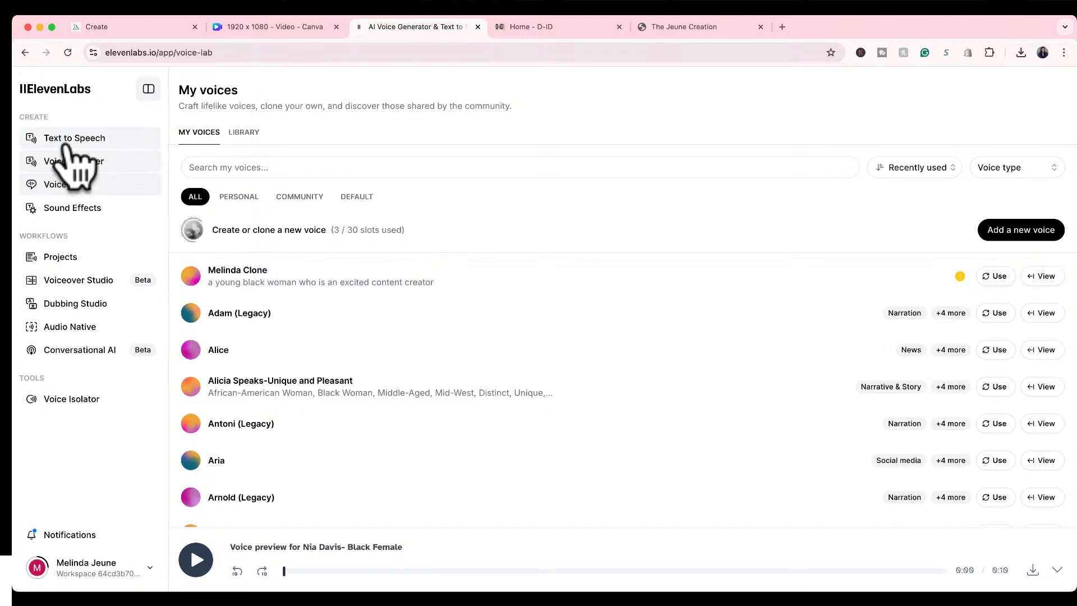
Return to the text-to-speech webinar script and generate its speech with the cloned voice.
{"action": "left_click", "coordinate": [64, 138]}
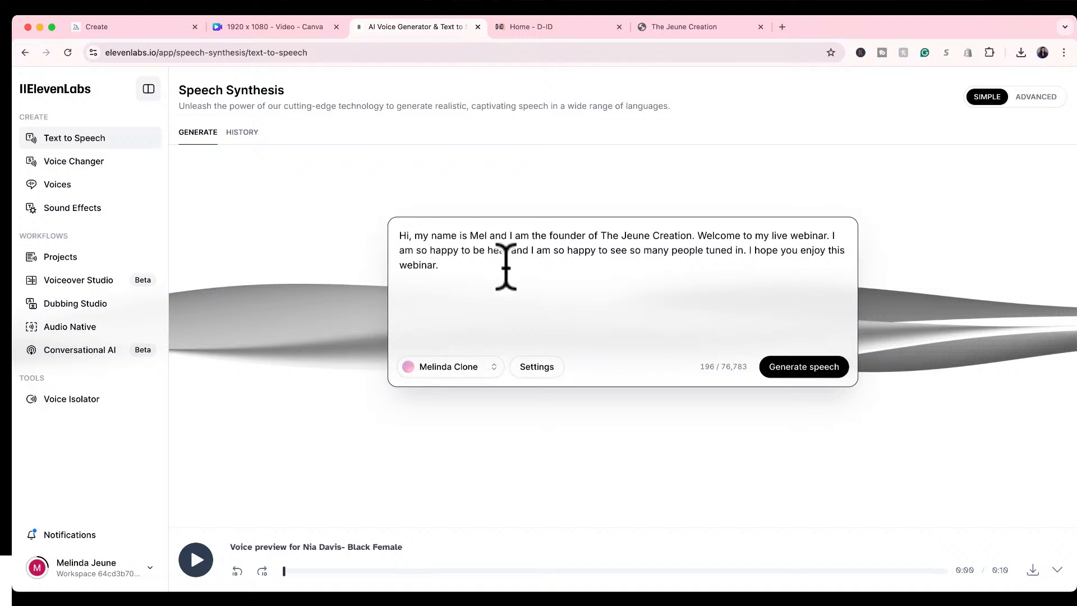
{"action": "key", "text": "shift+Left"}
{"action": "key", "text": "shift+Left"}
{"action": "type", "text": "re"}
{"action": "mouse_move", "coordinate": [706, 374]}
{"action": "left_click", "coordinate": [796, 367]}
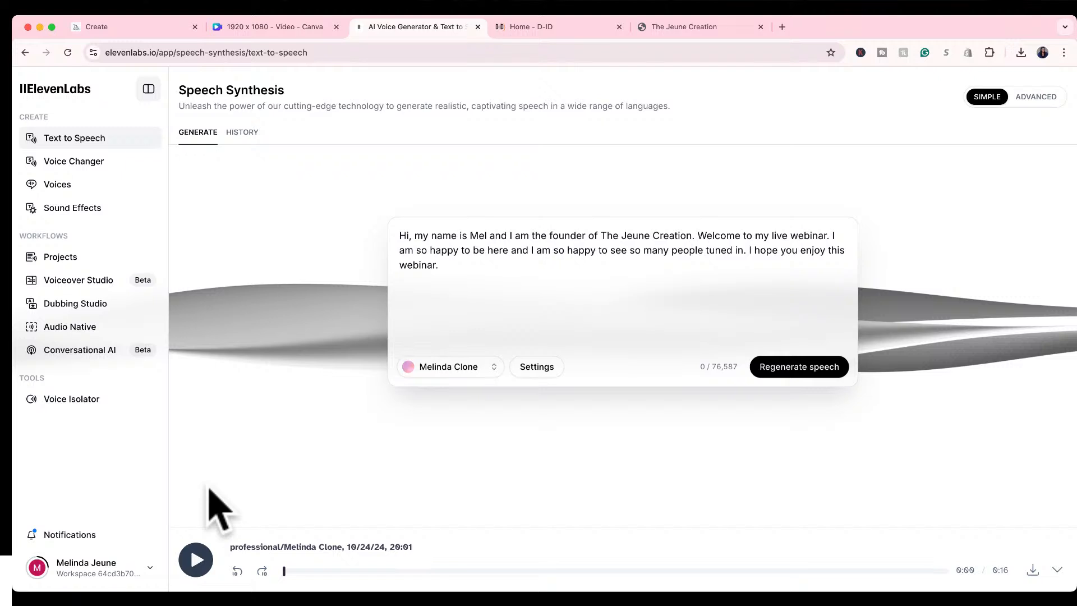
Play back the generated webinar speech and download it as an audio file.
{"action": "left_click", "coordinate": [193, 564]}
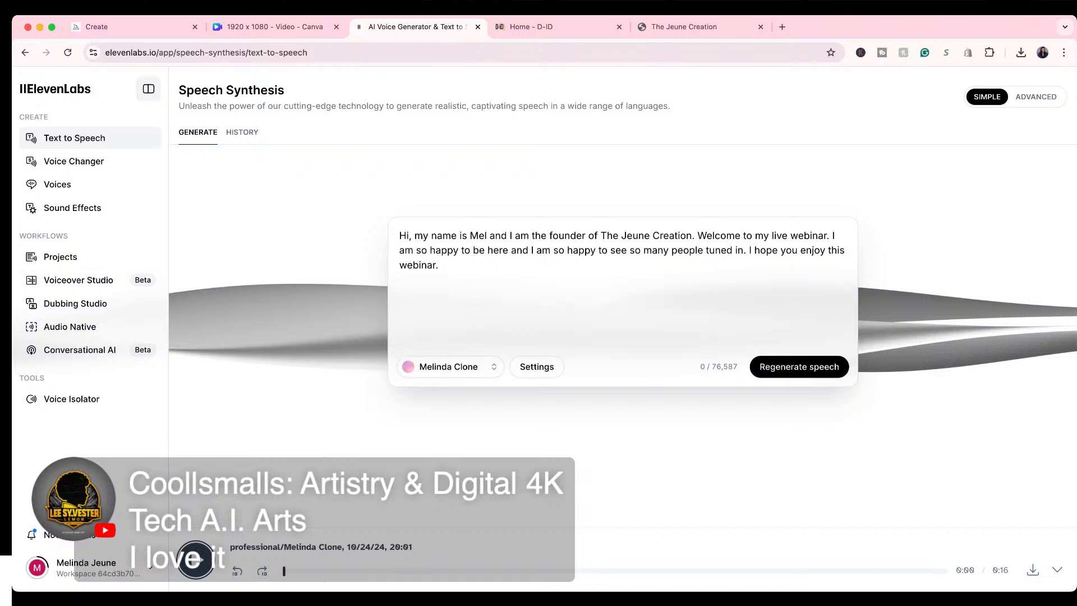
{"action": "left_click", "coordinate": [201, 559]}
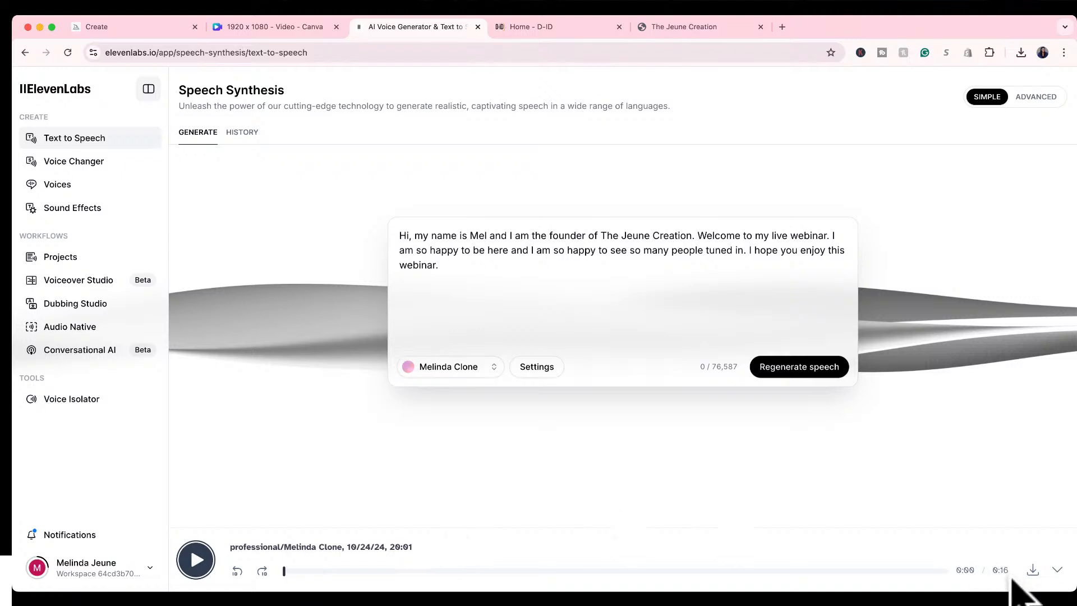
{"action": "left_click", "coordinate": [1034, 570]}
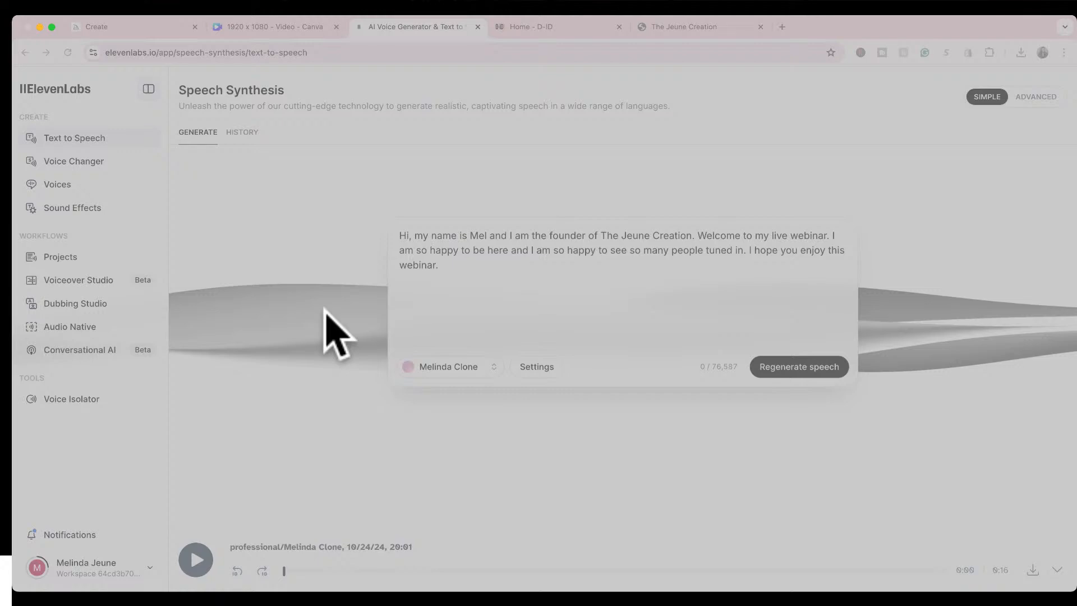
{"action": "left_click", "coordinate": [765, 417]}
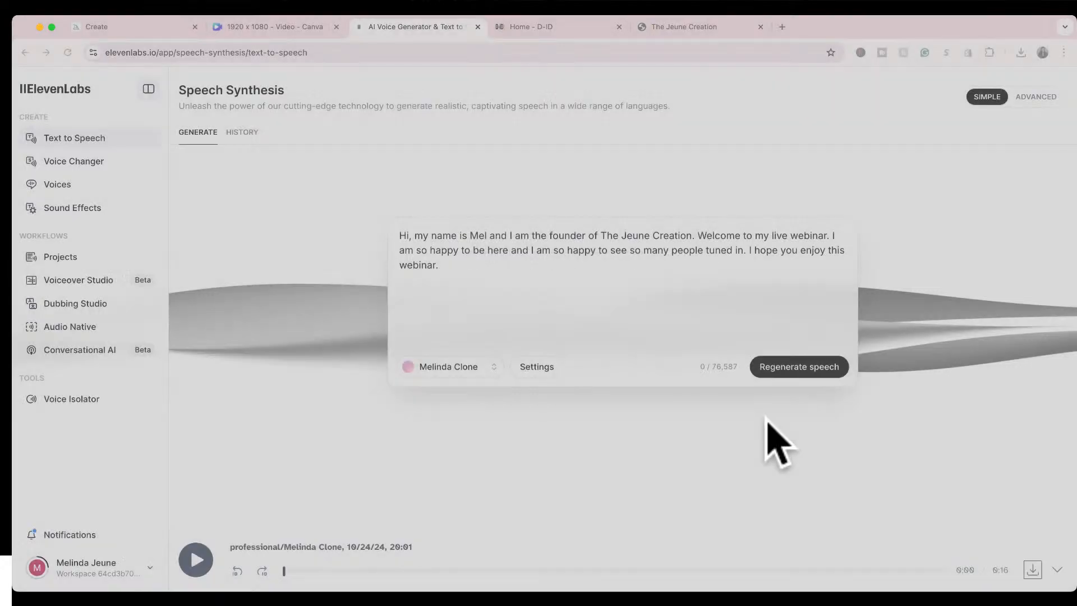
Switch to D-ID, start a new video and add a standard avatar made from the gold-dress portrait with the QR code.
{"action": "left_click", "coordinate": [589, 51]}
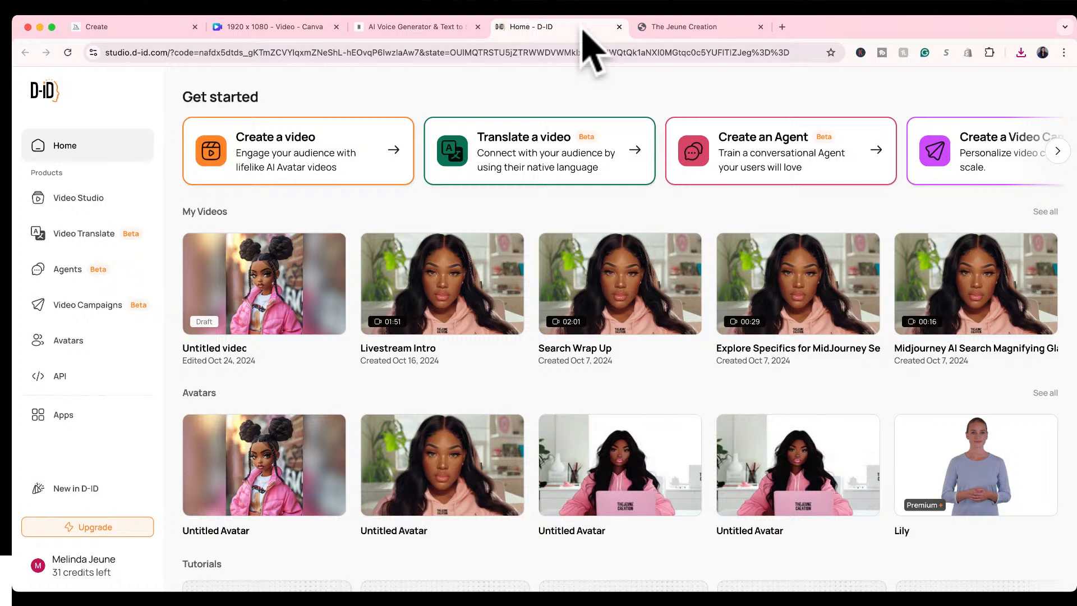
{"action": "left_click", "coordinate": [390, 145]}
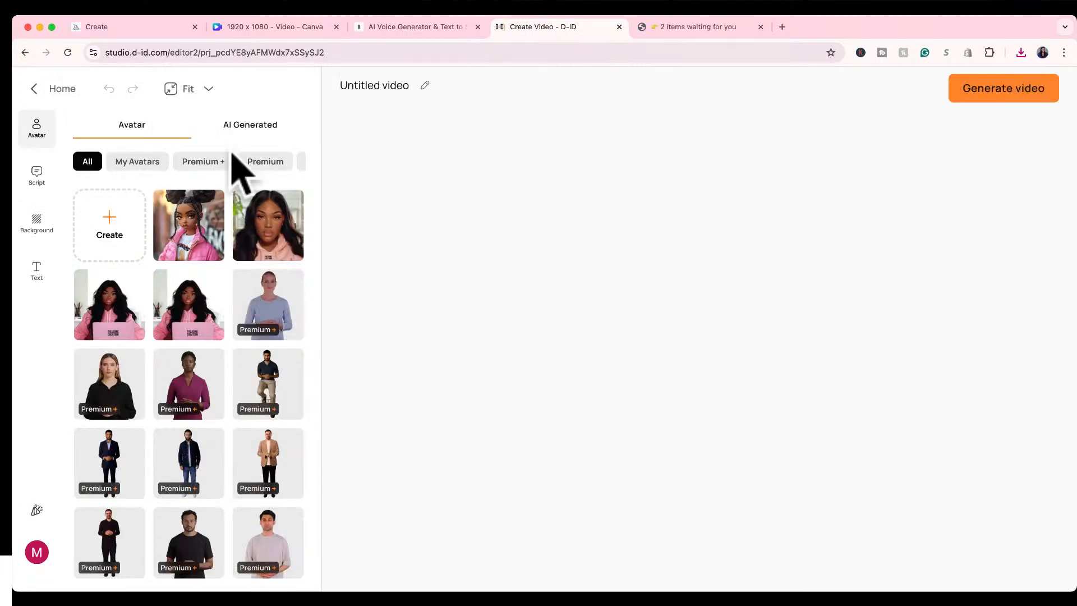
{"action": "left_click", "coordinate": [104, 227]}
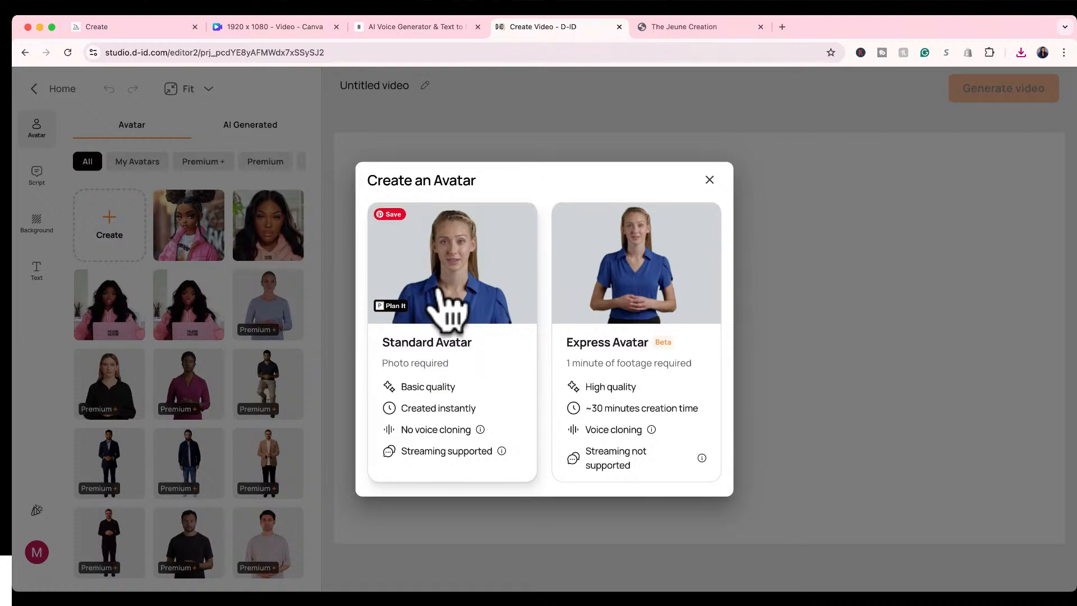
{"action": "left_click", "coordinate": [439, 288]}
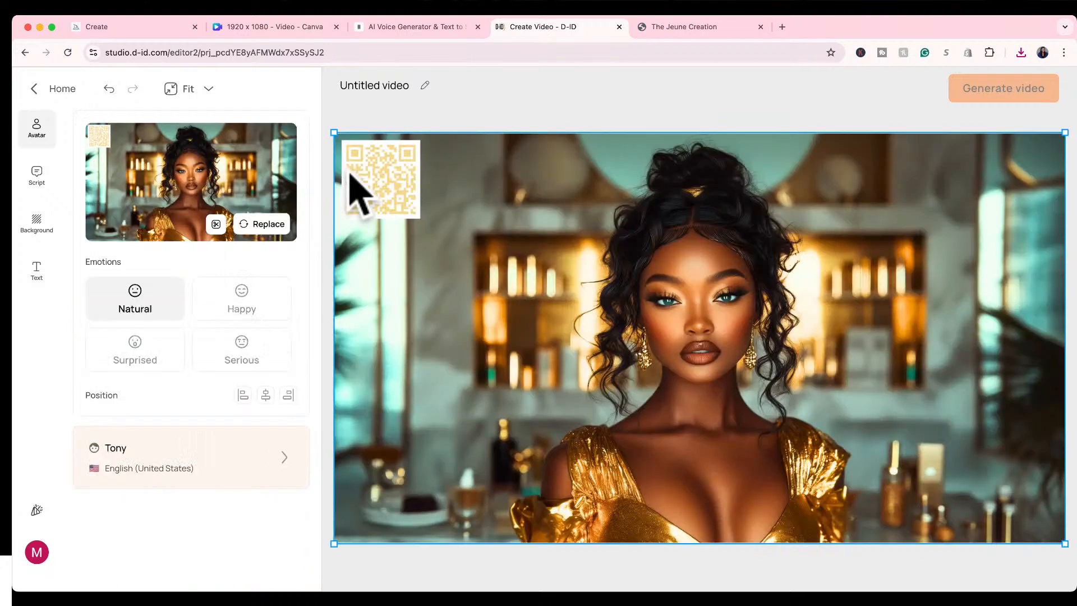
{"action": "left_click", "coordinate": [517, 98]}
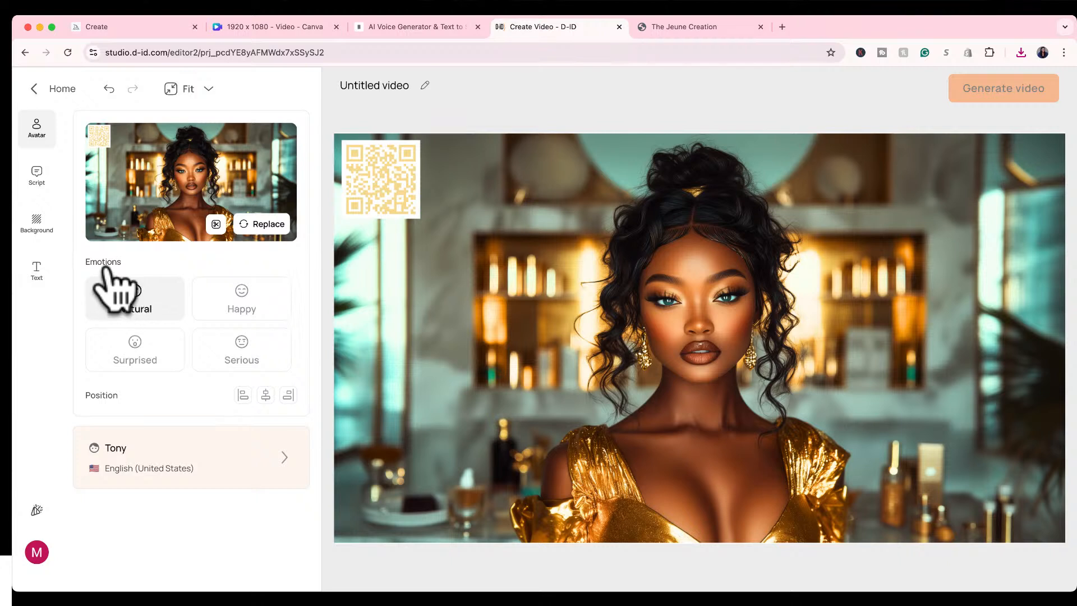
Try the Happy, Surprised and Serious emotions on the avatar and return it to Natural.
{"action": "left_click", "coordinate": [220, 308]}
{"action": "left_click", "coordinate": [174, 364]}
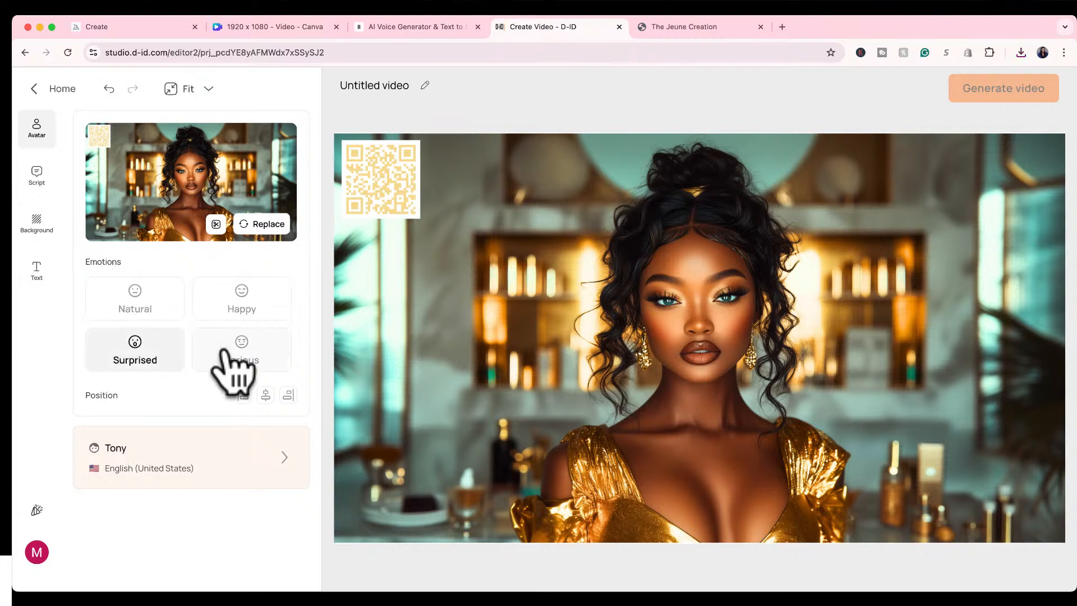
{"action": "left_click", "coordinate": [240, 361]}
{"action": "left_click", "coordinate": [156, 312]}
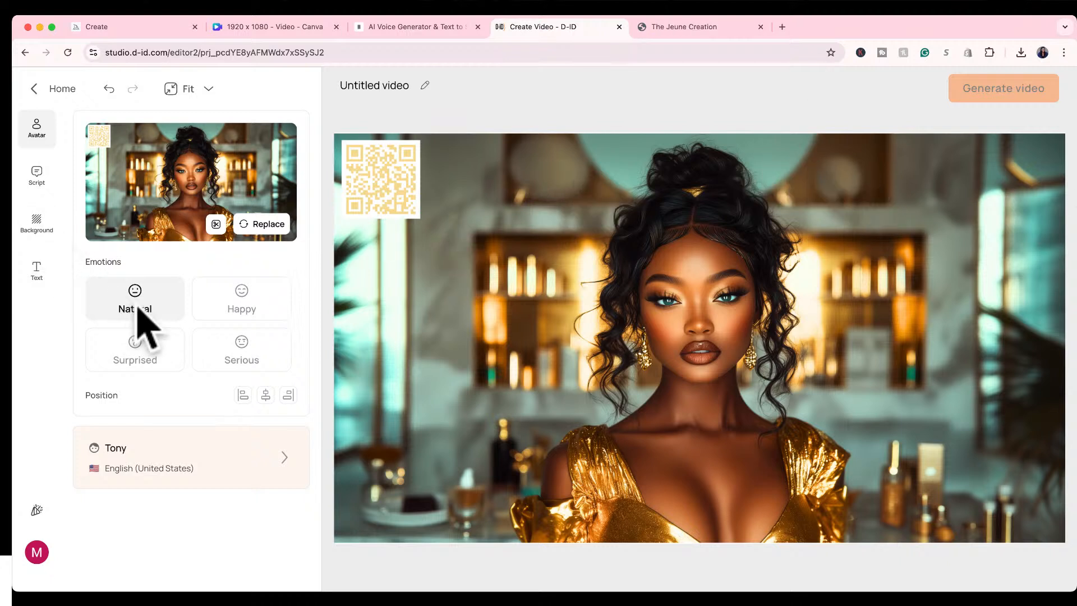
{"action": "left_click", "coordinate": [212, 300]}
{"action": "left_click", "coordinate": [158, 303]}
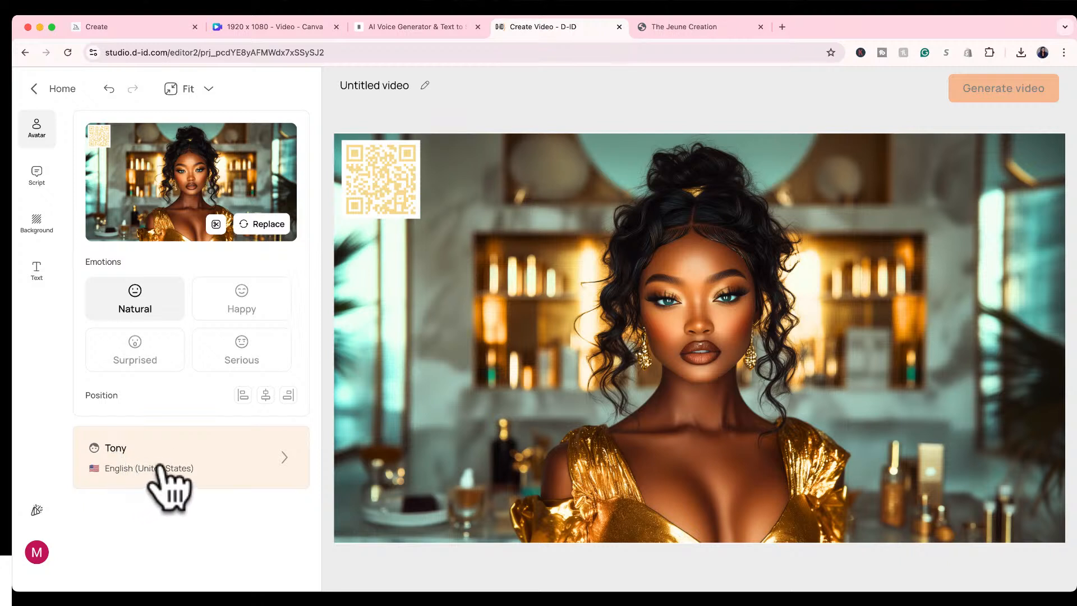
Upload the downloaded speech audio as the avatar's script and preview its playback.
{"action": "left_click", "coordinate": [45, 174]}
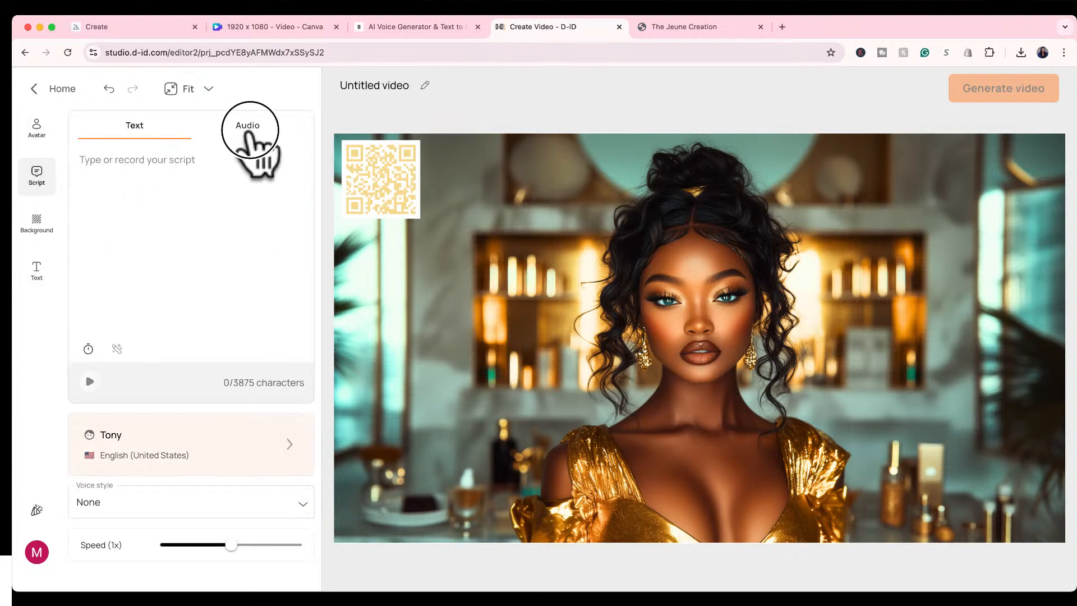
{"action": "left_click", "coordinate": [247, 129]}
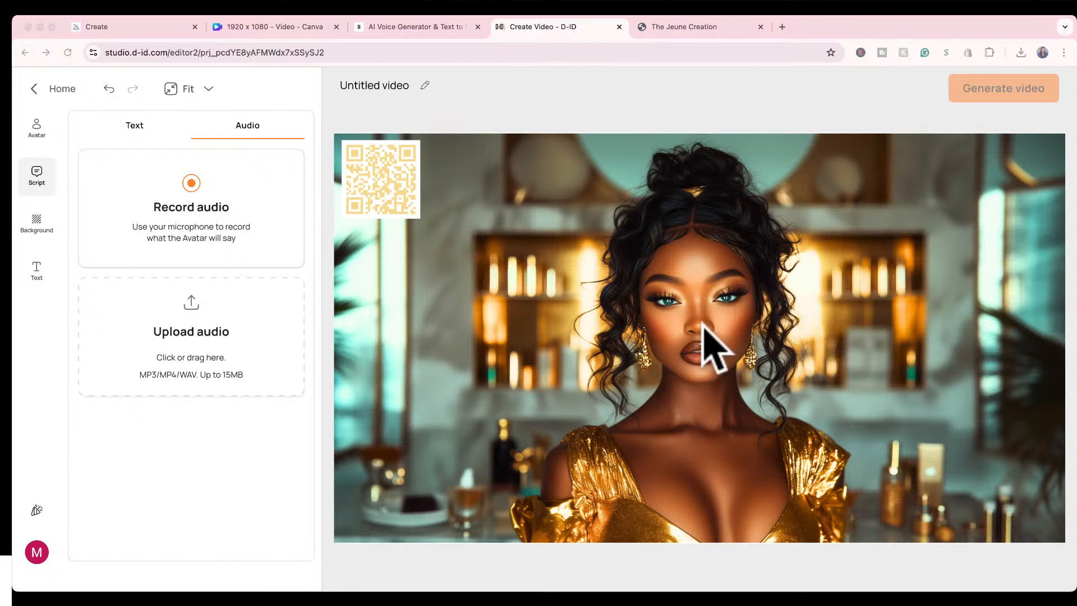
{"action": "left_click_drag", "start_coordinate": [702, 336], "coordinate": [227, 342]}
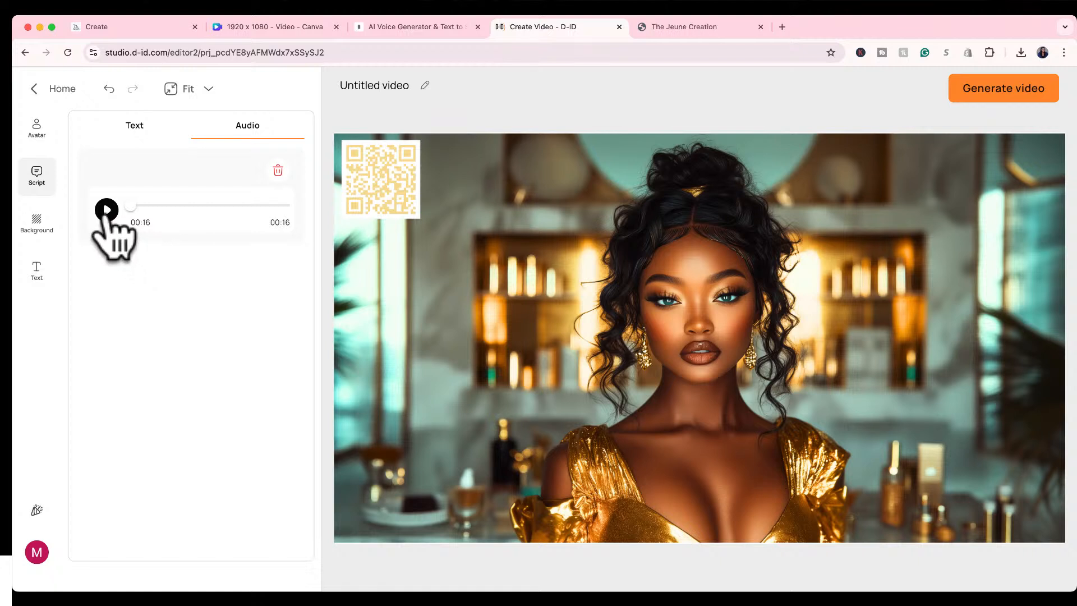
{"action": "left_click", "coordinate": [106, 210]}
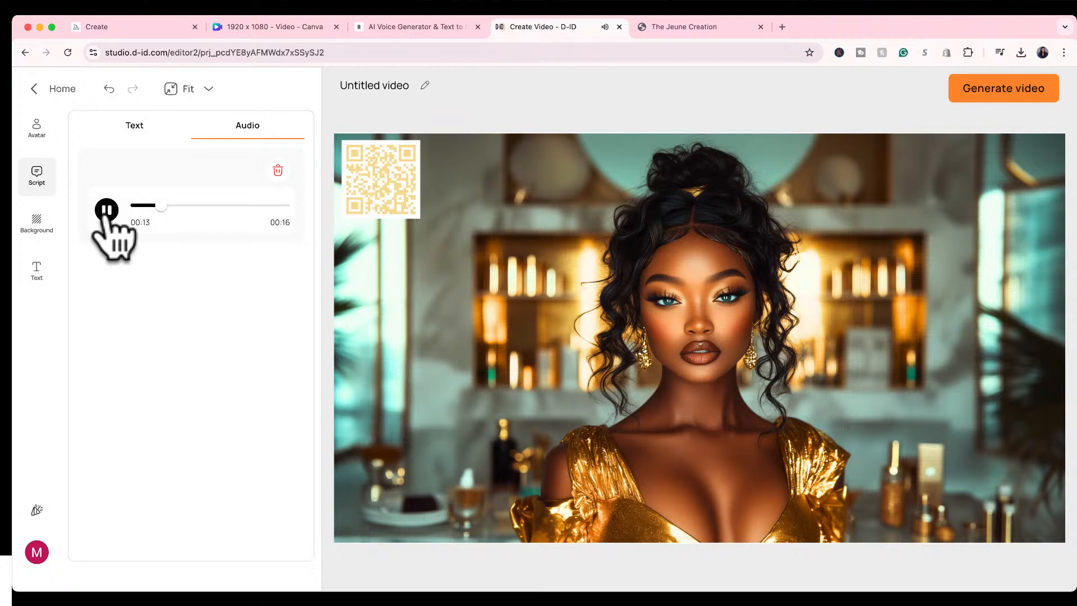
{"action": "left_click", "coordinate": [105, 212]}
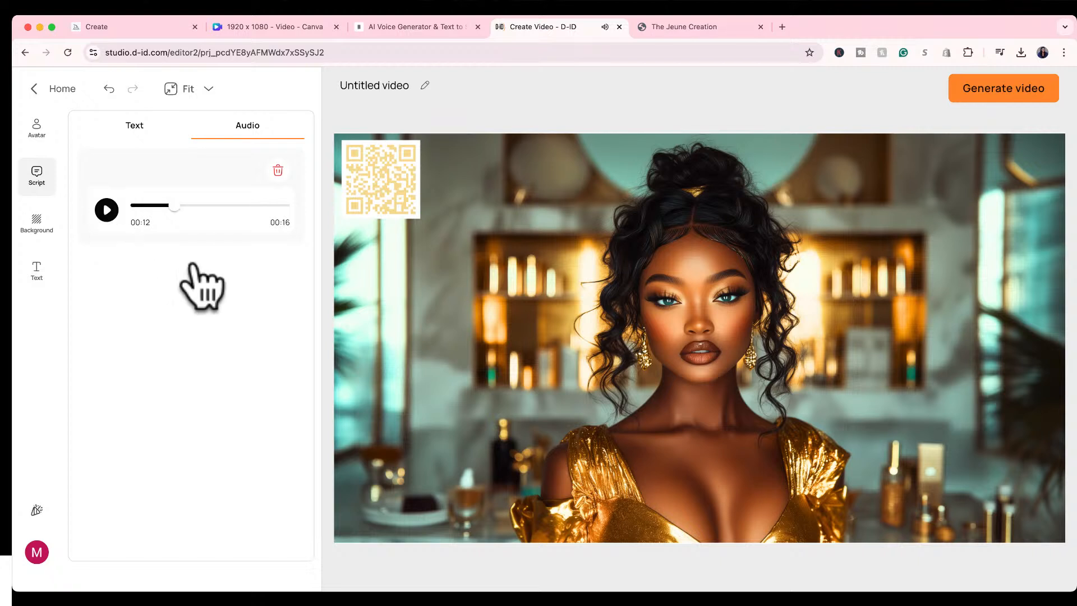
Name the video "Gold Dress Avatar" and generate it.
{"action": "left_click", "coordinate": [974, 91]}
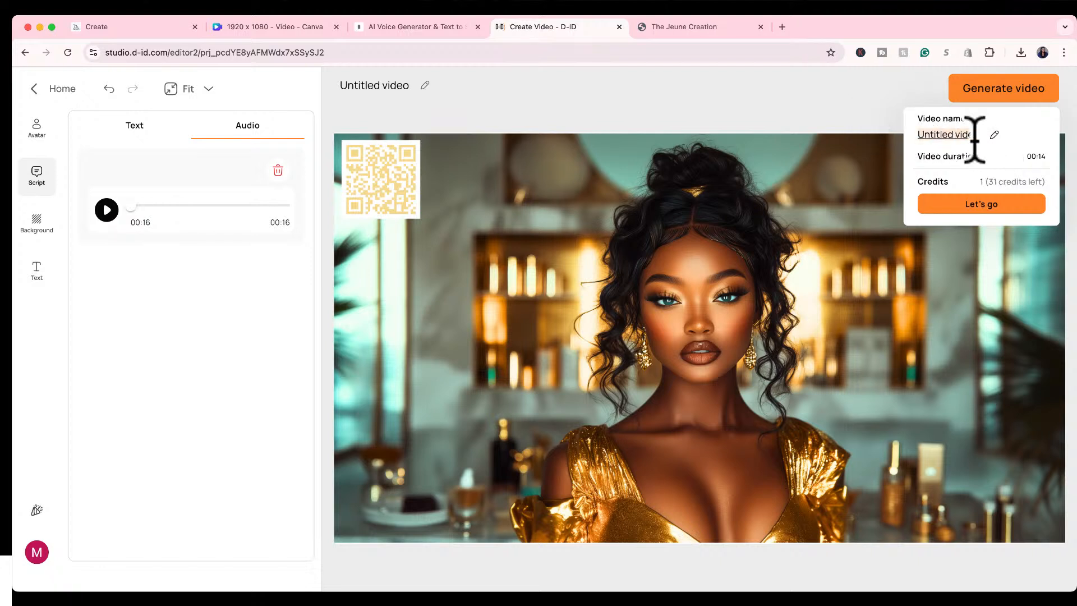
{"action": "type", "text": "Go"}
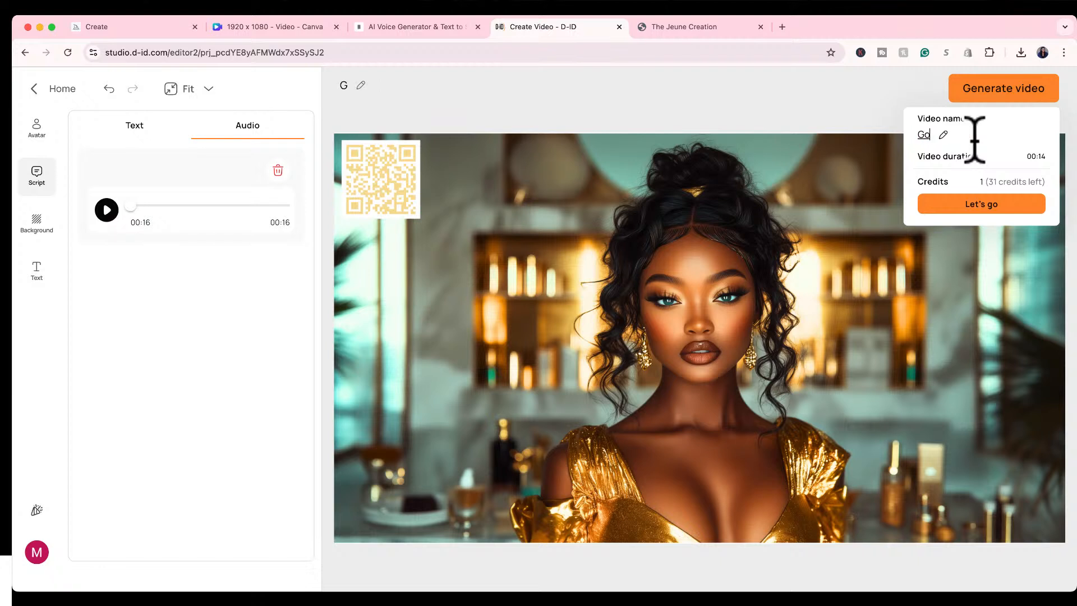
{"action": "type", "text": "ld Dress Avat"}
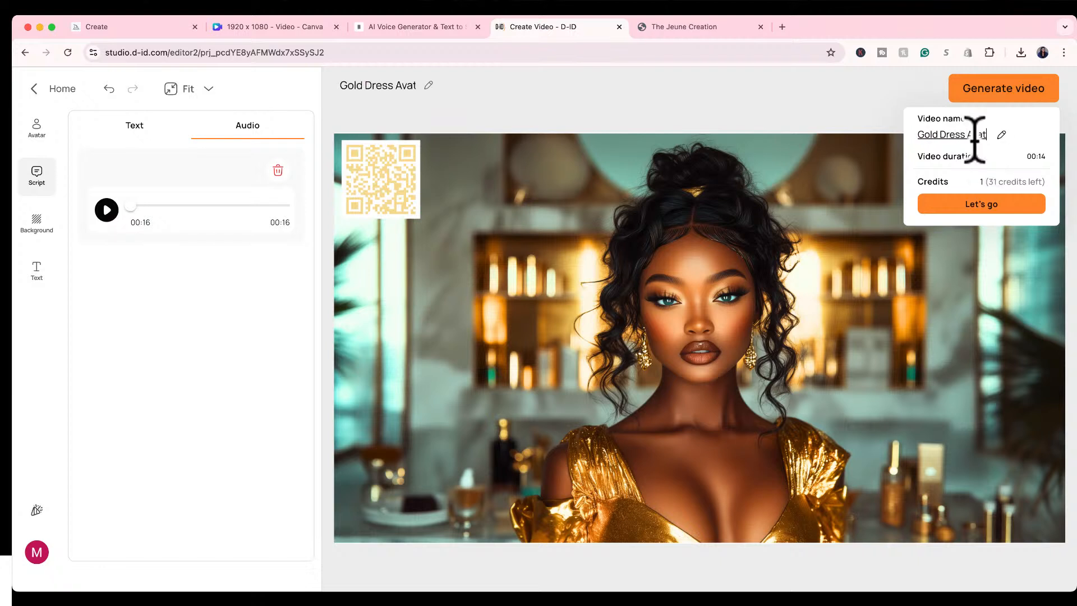
{"action": "type", "text": "ar"}
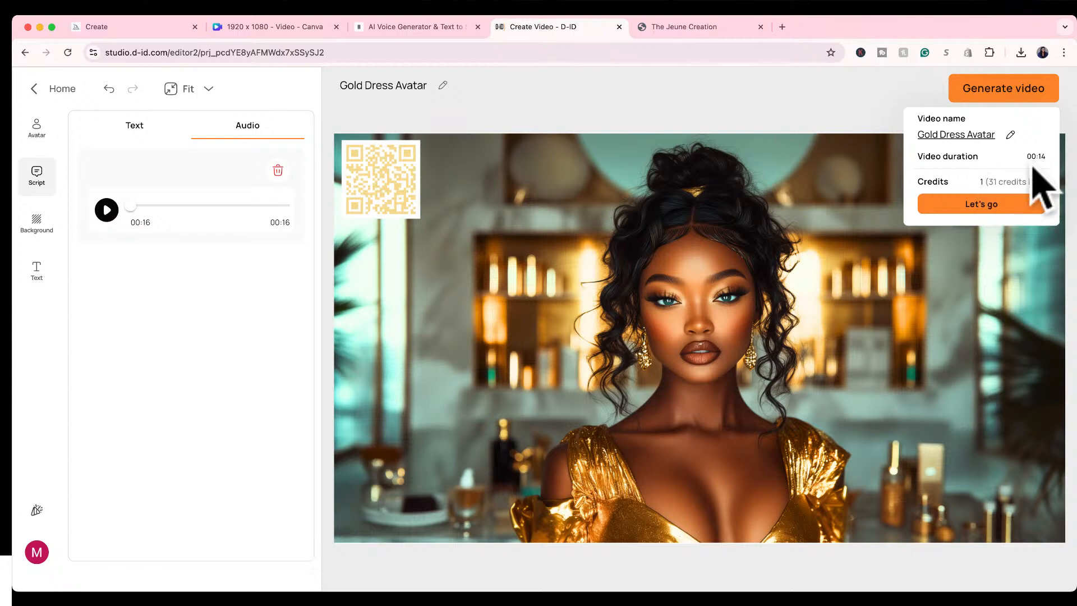
{"action": "left_click", "coordinate": [992, 205]}
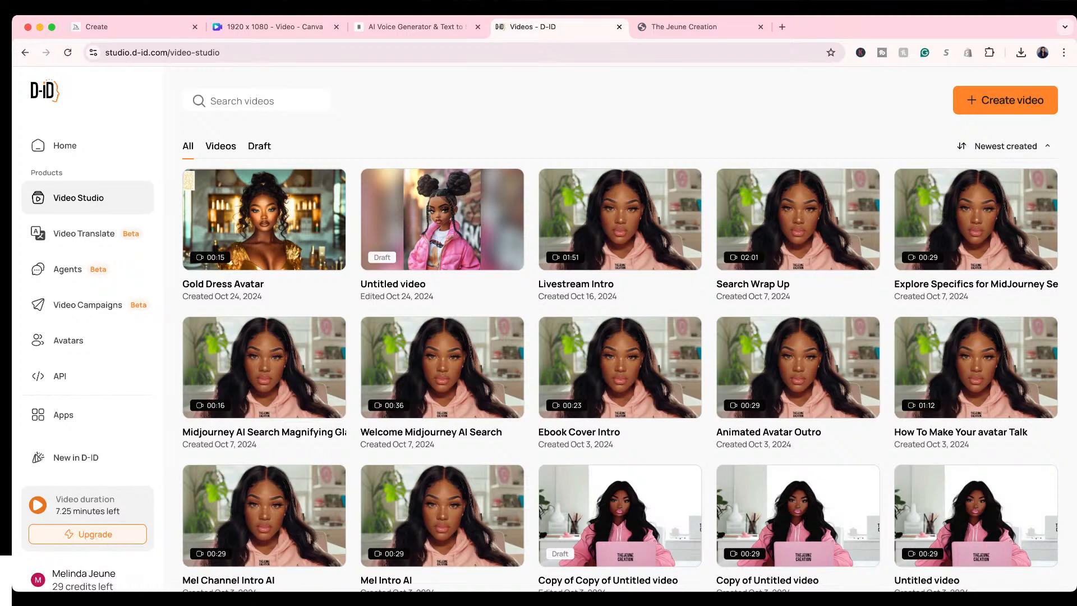
Watch the generated Gold Dress Avatar video, replay it in full screen and exit full screen.
{"action": "left_click", "coordinate": [262, 210]}
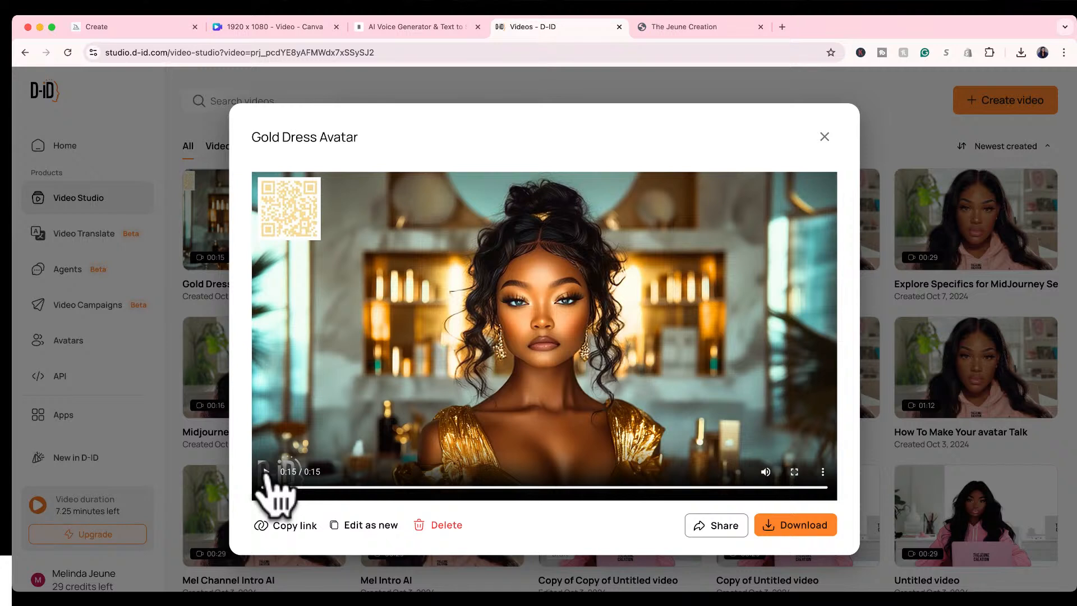
{"action": "left_click", "coordinate": [794, 472]}
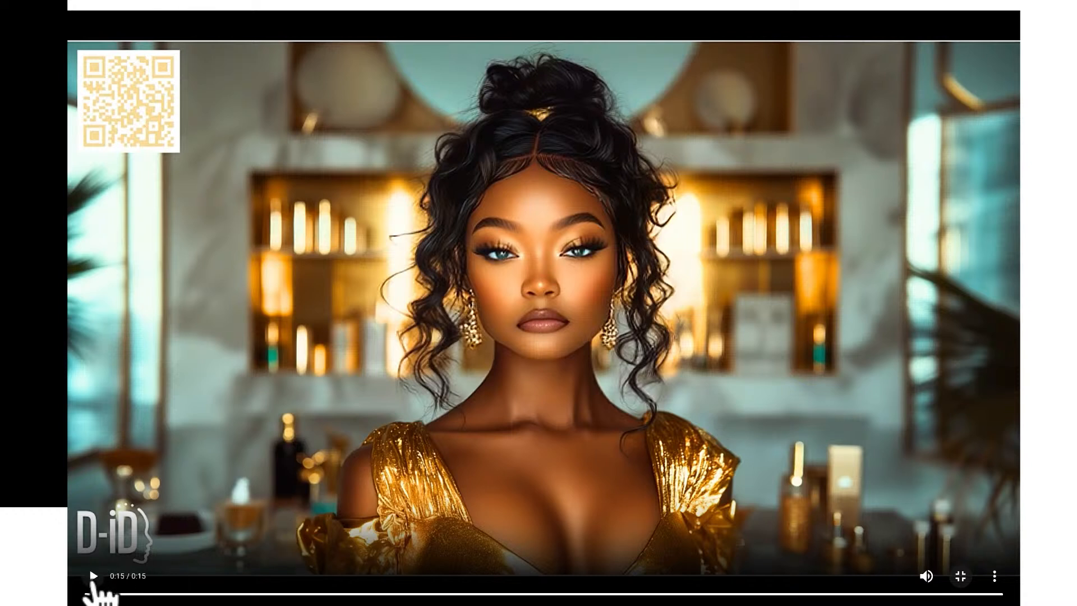
{"action": "left_click", "coordinate": [93, 576]}
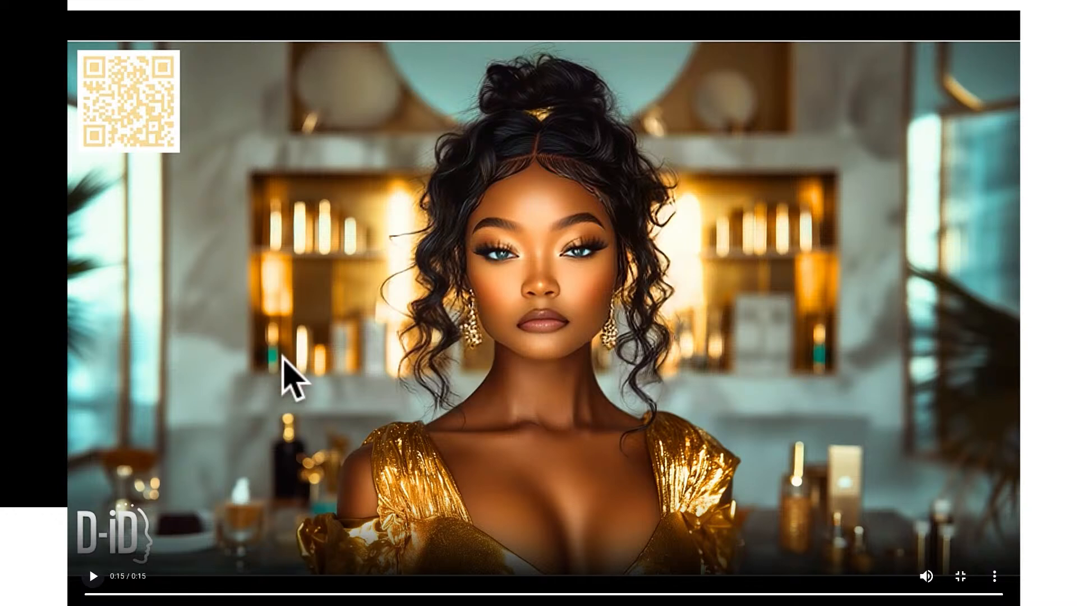
{"action": "key", "text": "Escape"}
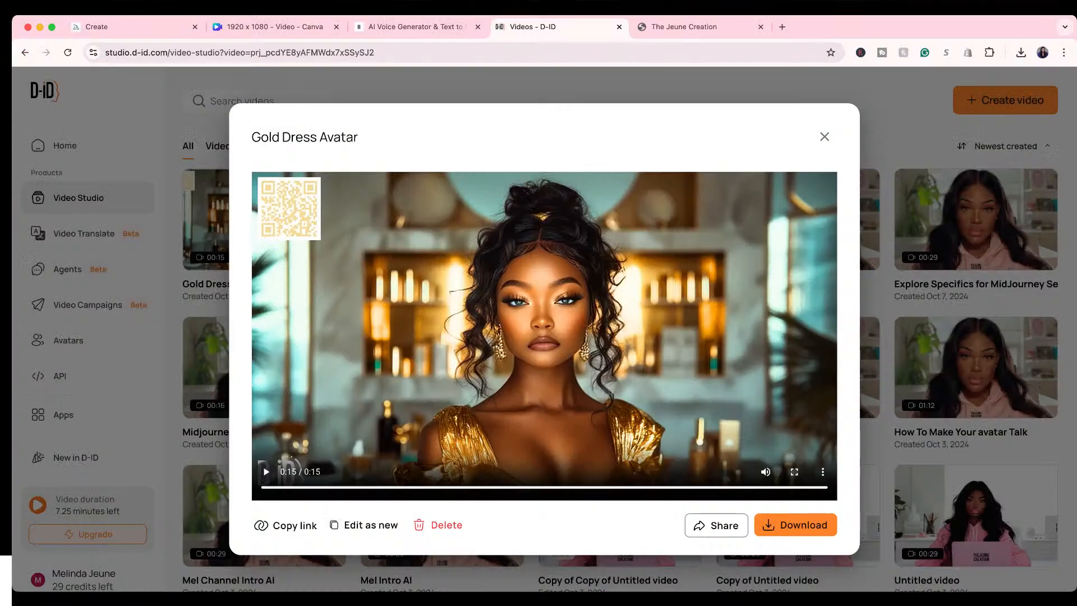